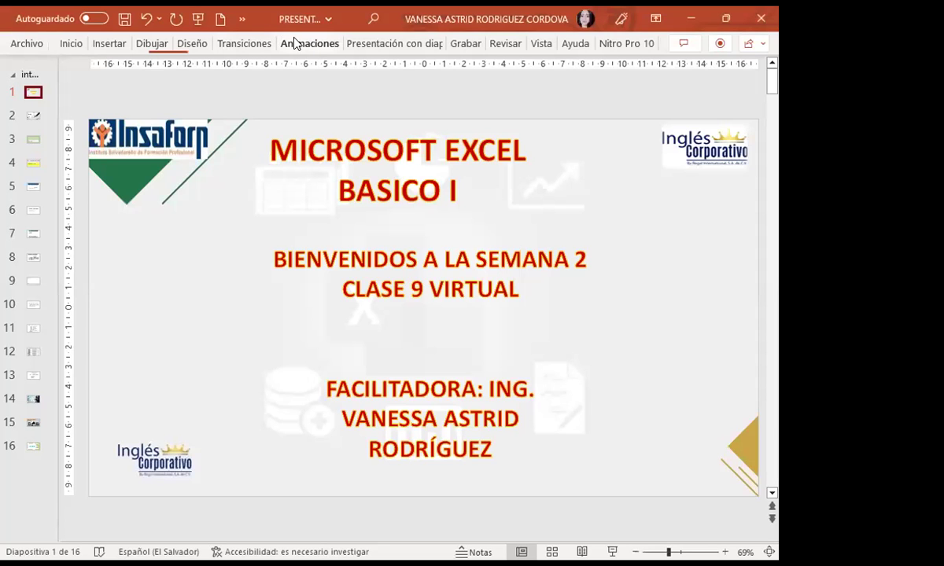
Run the slide show full screen, advance to the SESIÓN: 9 slide, then exit
left_click(309, 43)
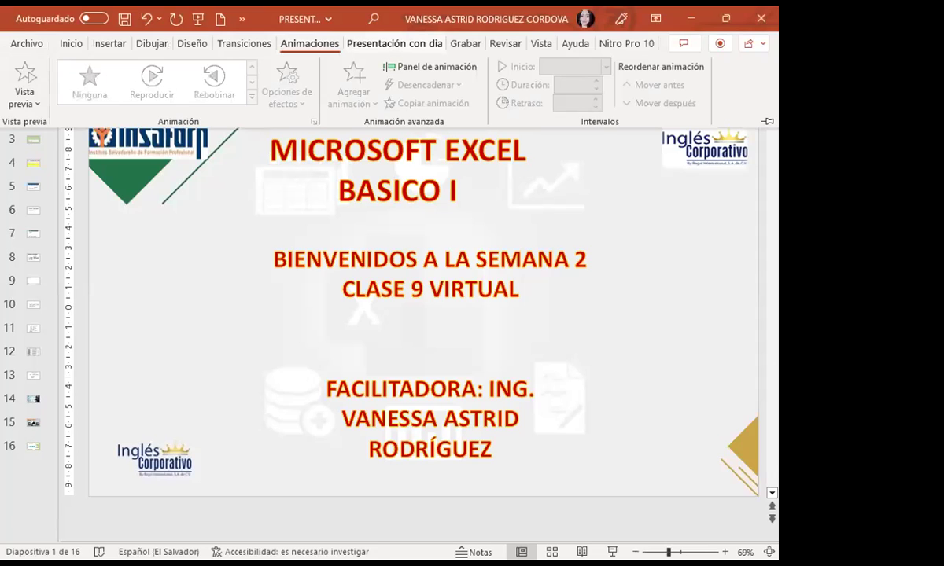
key("F5")
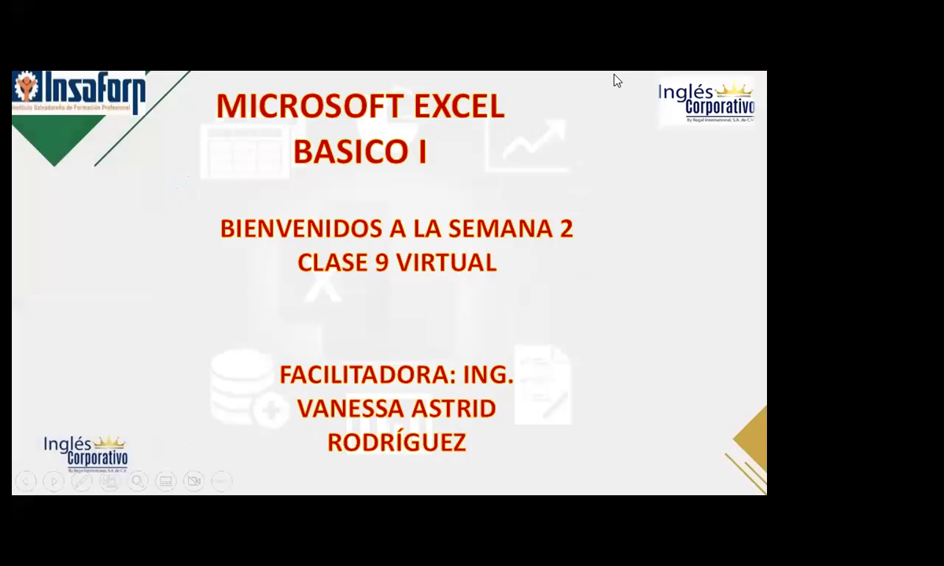
left_click(582, 6)
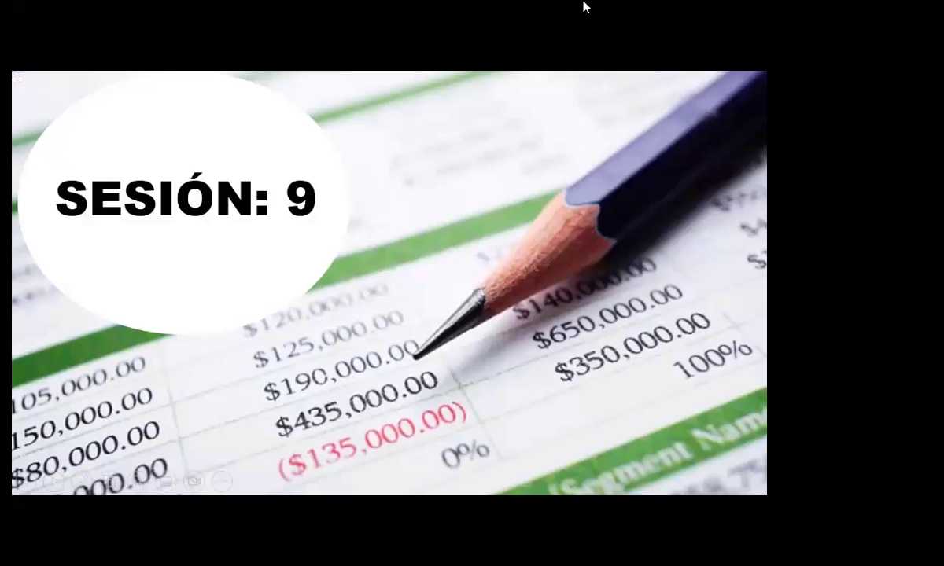
key("Escape")
Select slide 1, the MICROSOFT EXCEL BASICO I title slide
left_click(31, 93)
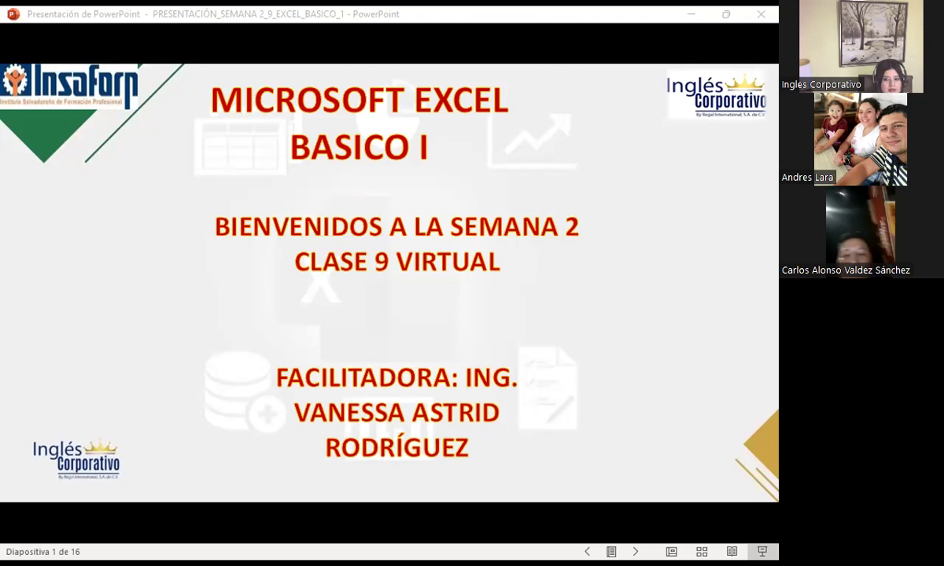
Switch to the Inglés Corporativo course page, then to the lesson 2.5 Administrador de nombres tab
key("alt+Tab")
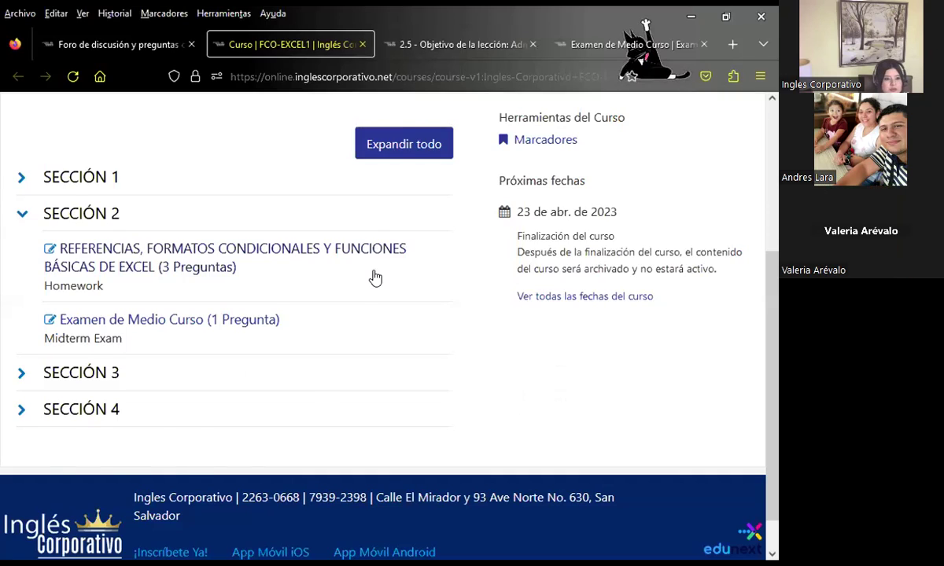
scroll(370, 275, "up", 2)
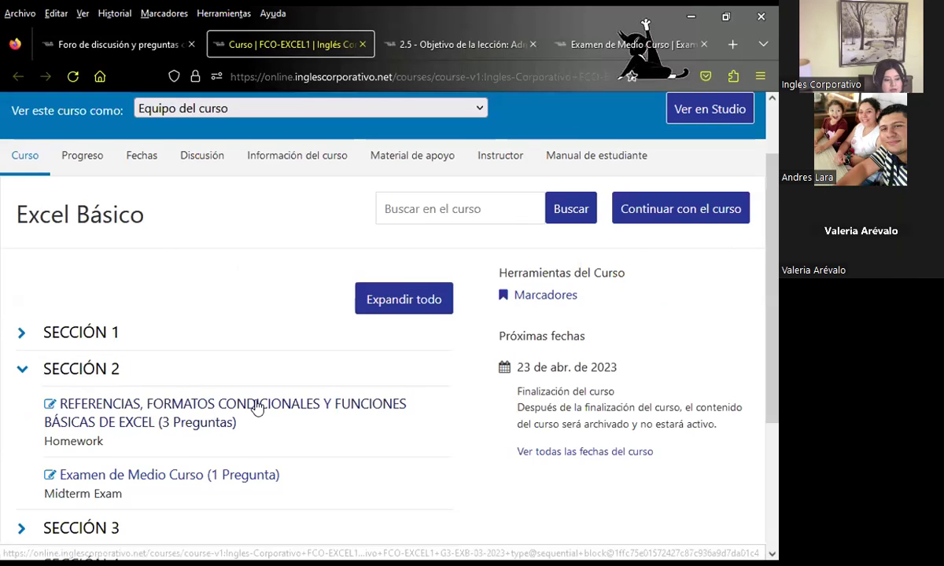
scroll(275, 393, "down", 3)
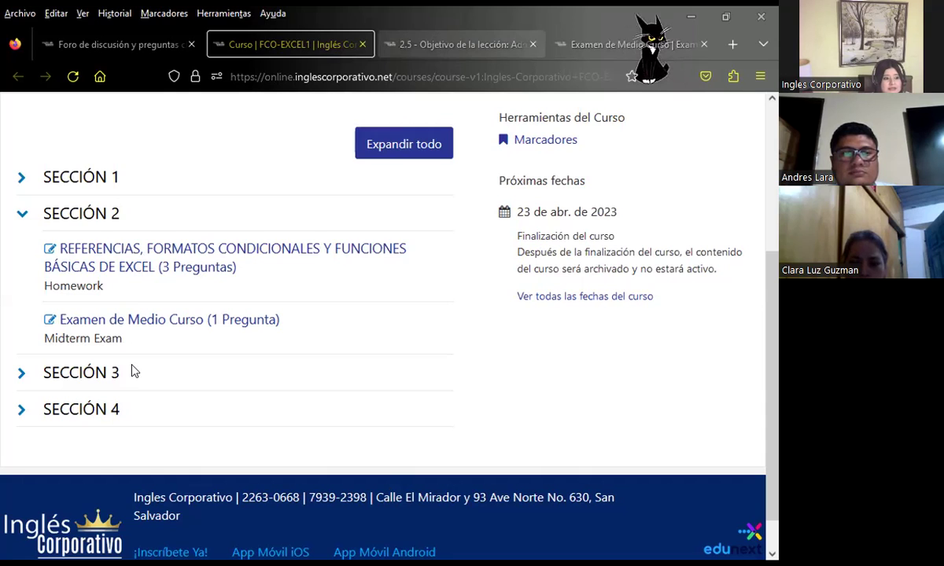
key("ctrl+Tab")
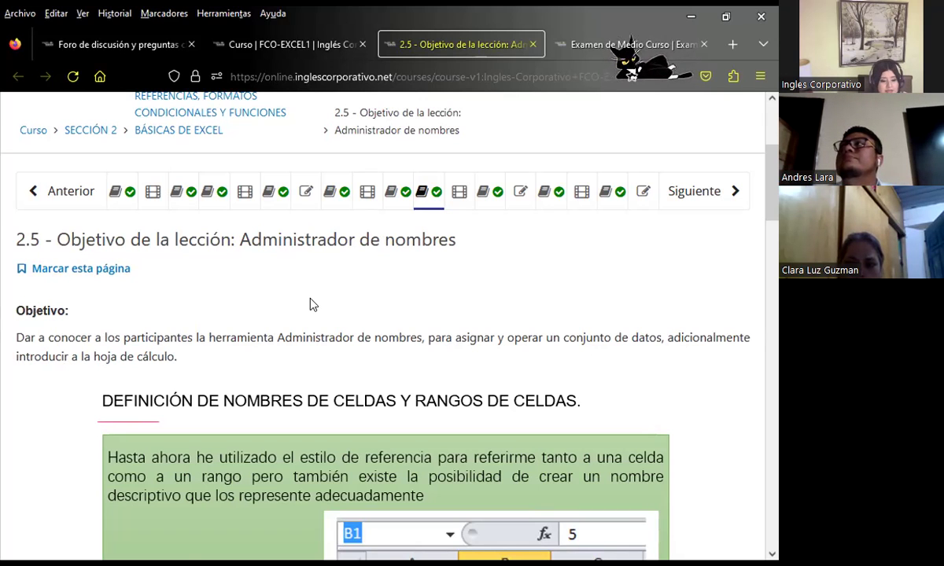
Scroll through lesson 2.5's range-naming examples and back up, then return to PowerPoint
scroll(313, 304, "down", 3)
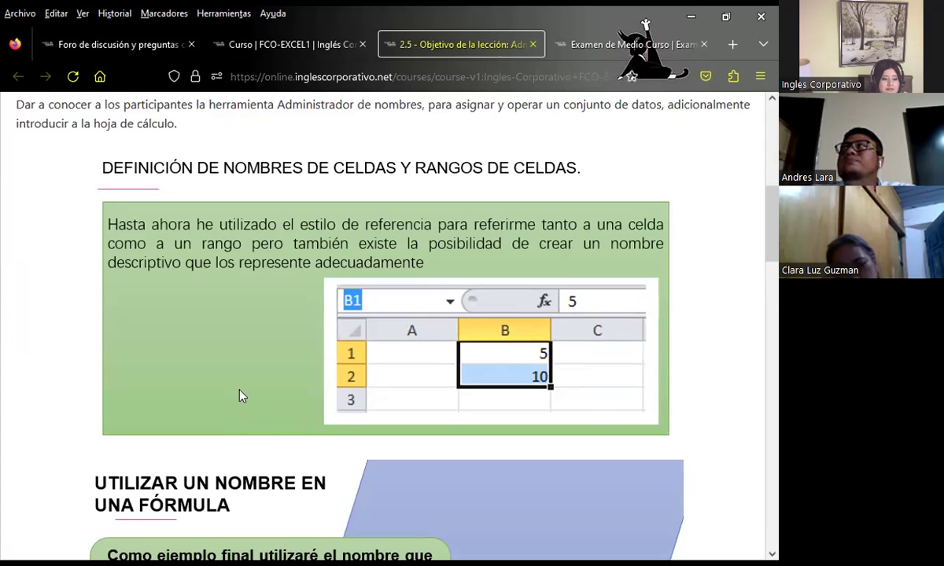
scroll(338, 495, "down", 3)
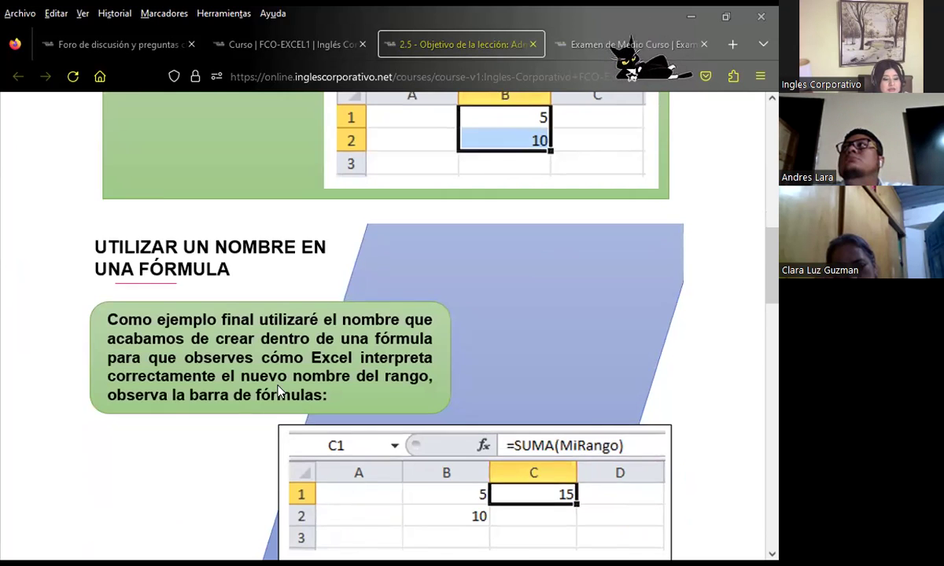
scroll(314, 334, "down", 3)
scroll(236, 357, "down", 1)
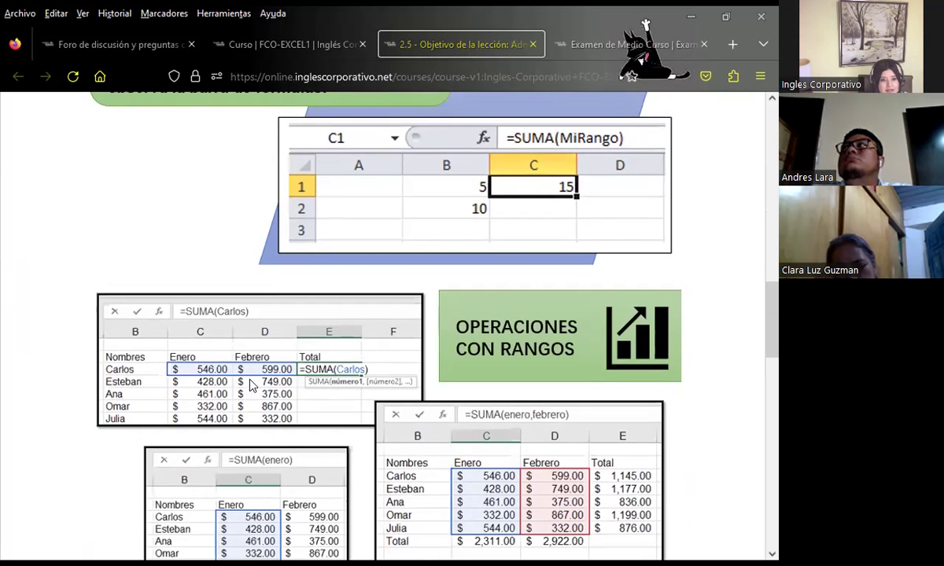
scroll(315, 358, "up", 1)
scroll(315, 358, "up", 3)
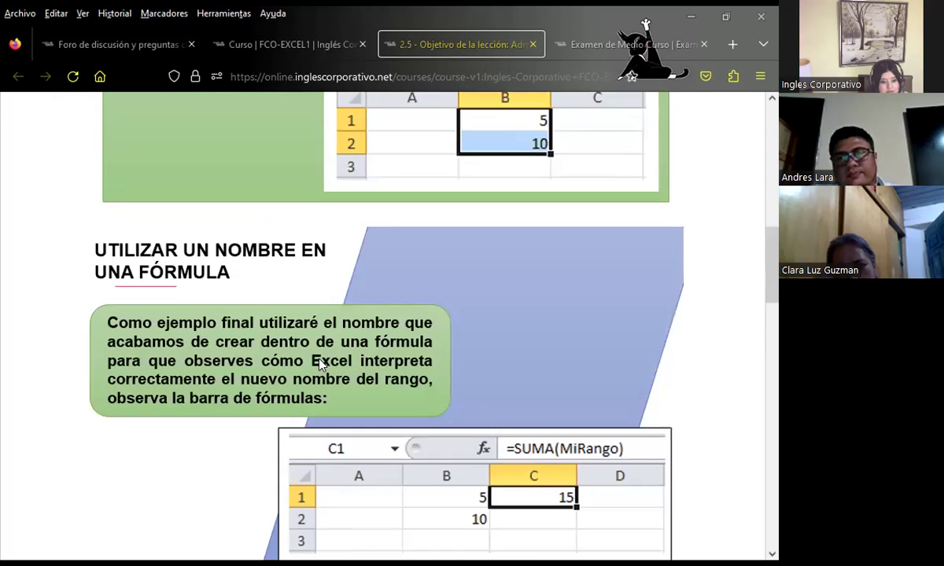
scroll(299, 346, "up", 5)
scroll(283, 338, "up", 1)
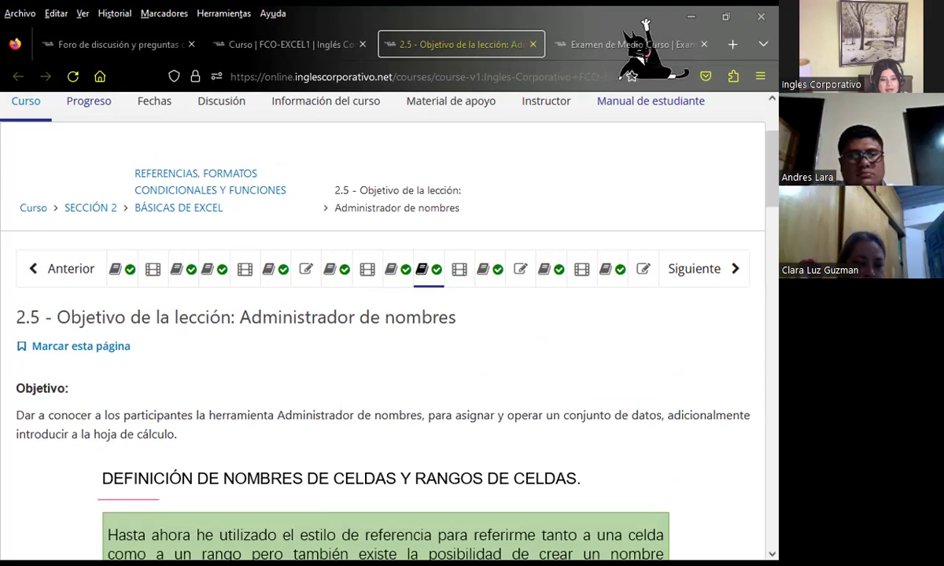
key("alt+Tab")
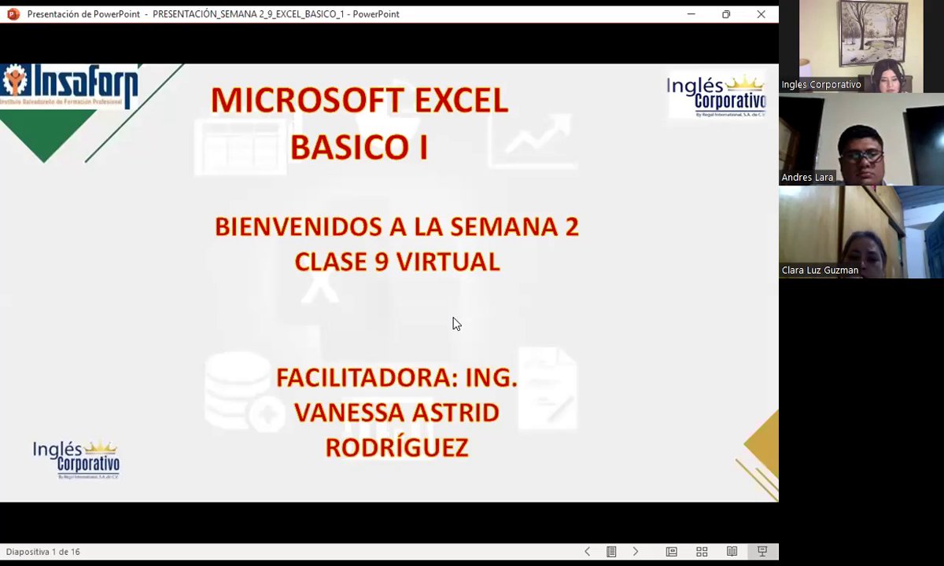
Advance the presentation to slide 3 of 16, the AGENDA slide
left_click(455, 322)
key("Right")
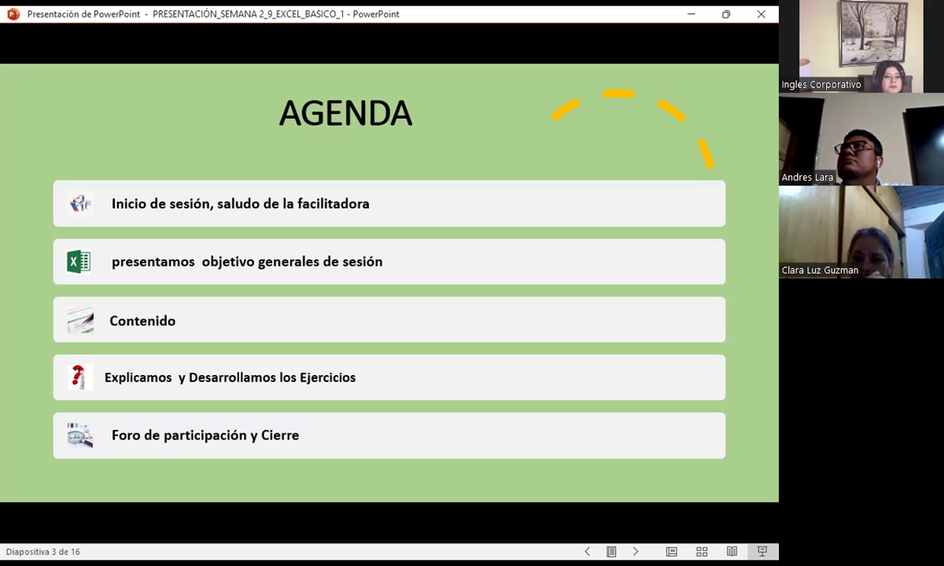
Advance past OBJETIVO GENERAL to slide 5, Auditoría de datos
key("Right")
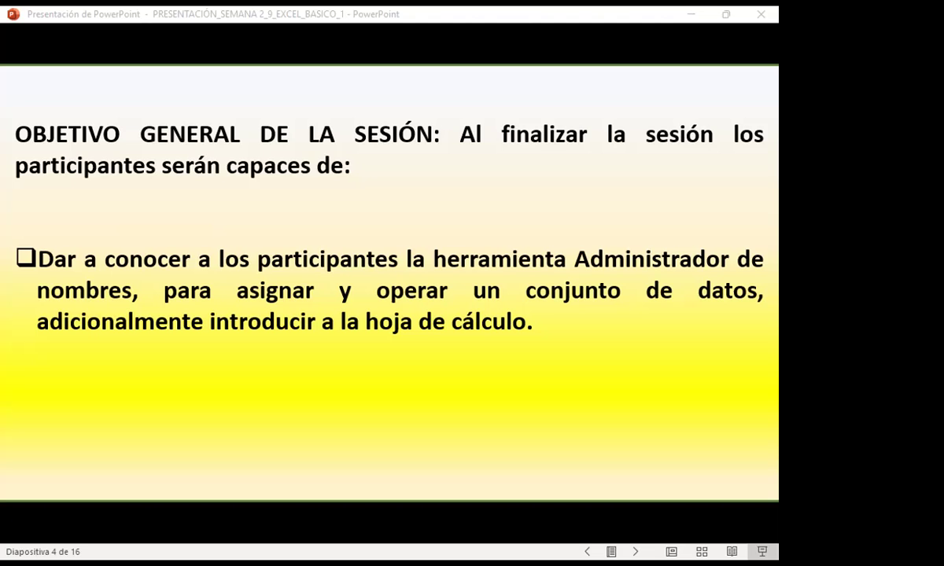
left_click(480, 427)
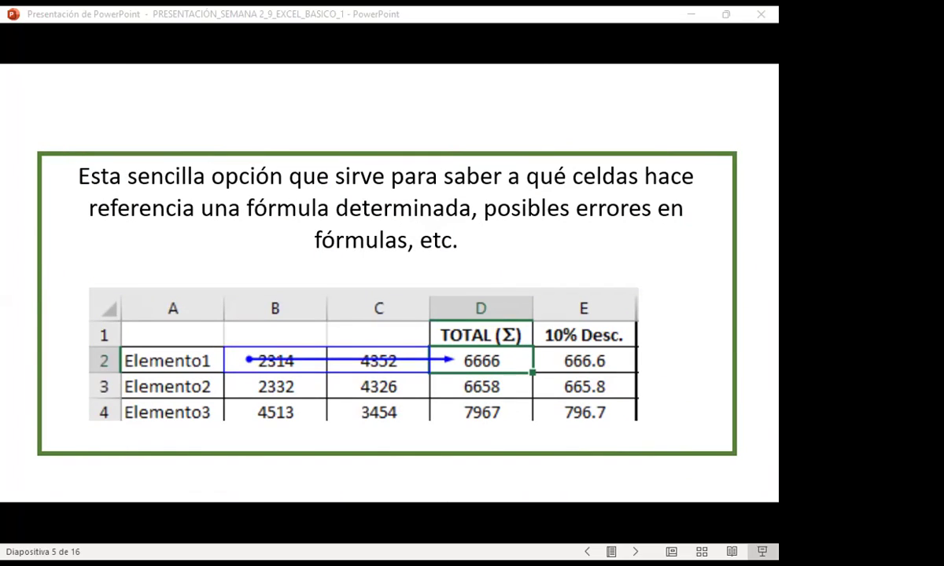
Peek at the Nombres de rangos slide, go back, then switch to the Excel workbook
left_click(740, 318)
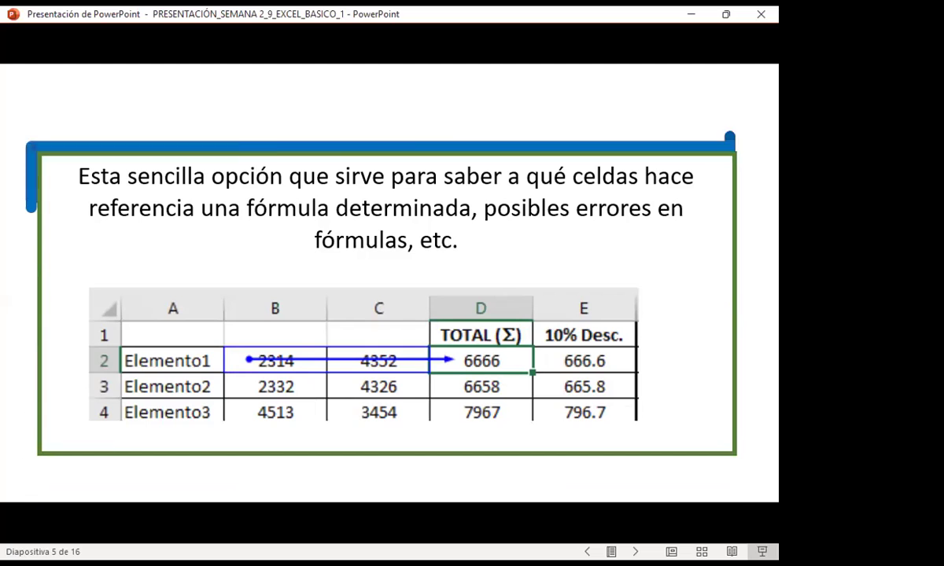
key("Right")
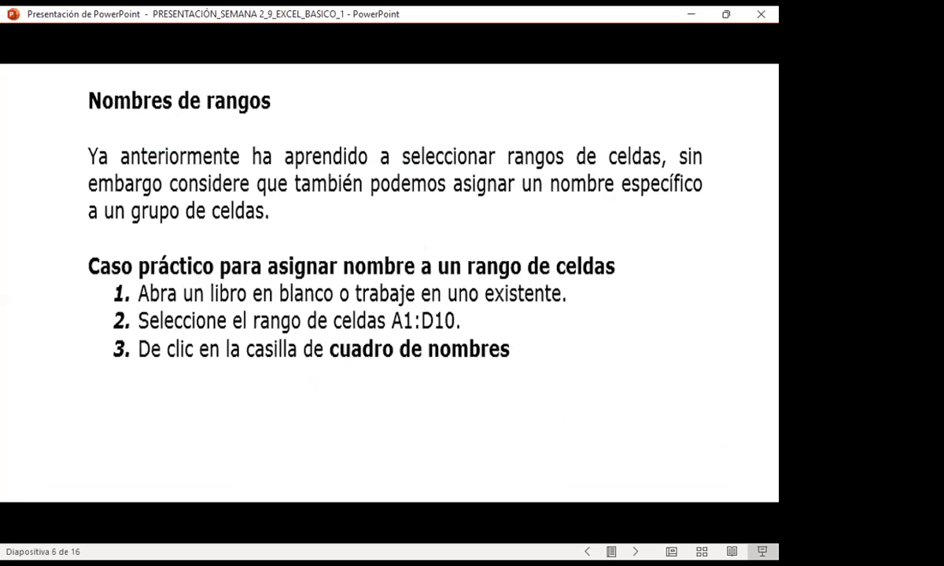
key("Left")
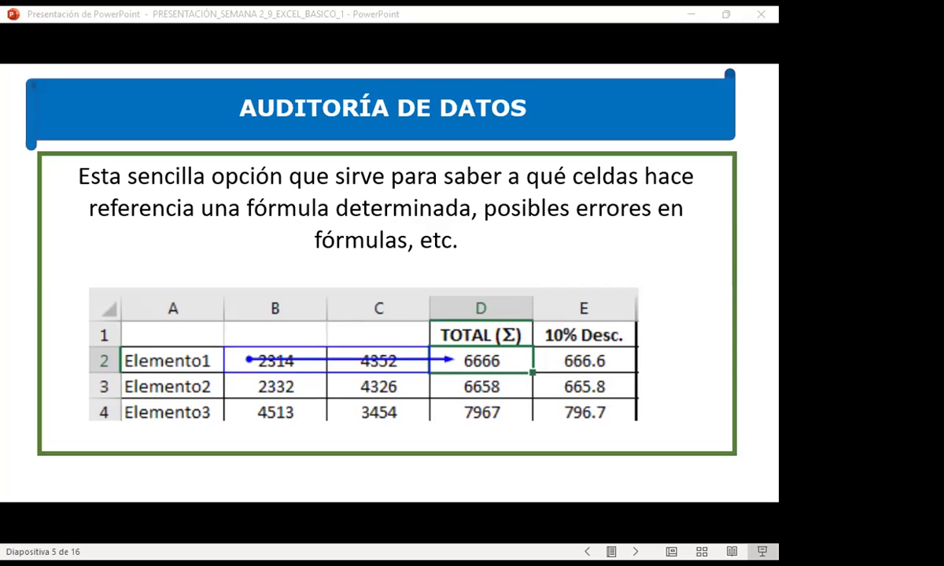
key("alt+Tab")
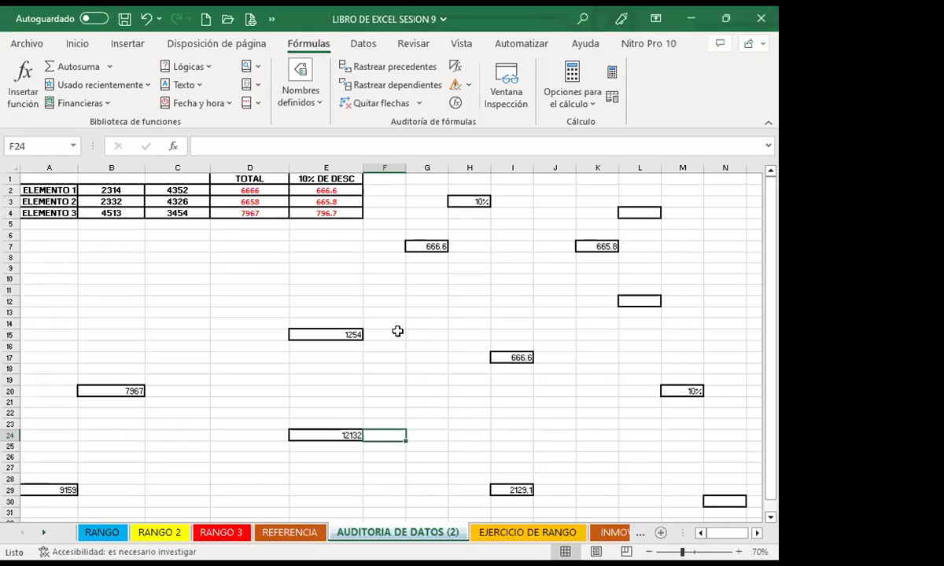
left_click(397, 331)
Uncheck Barra de fórmulas under Vista > Mostrar to hide the formula bar
left_click(458, 45)
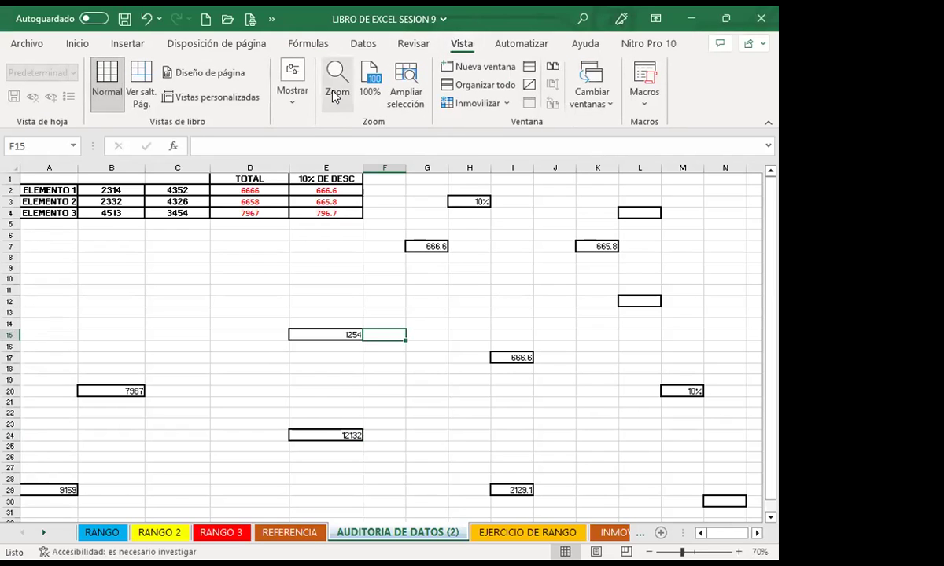
left_click(293, 91)
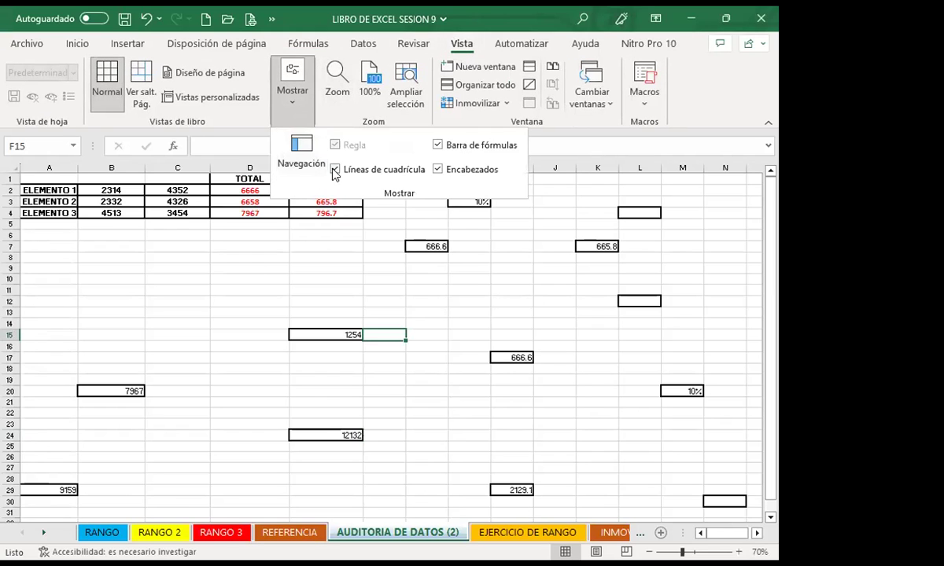
left_click(439, 145)
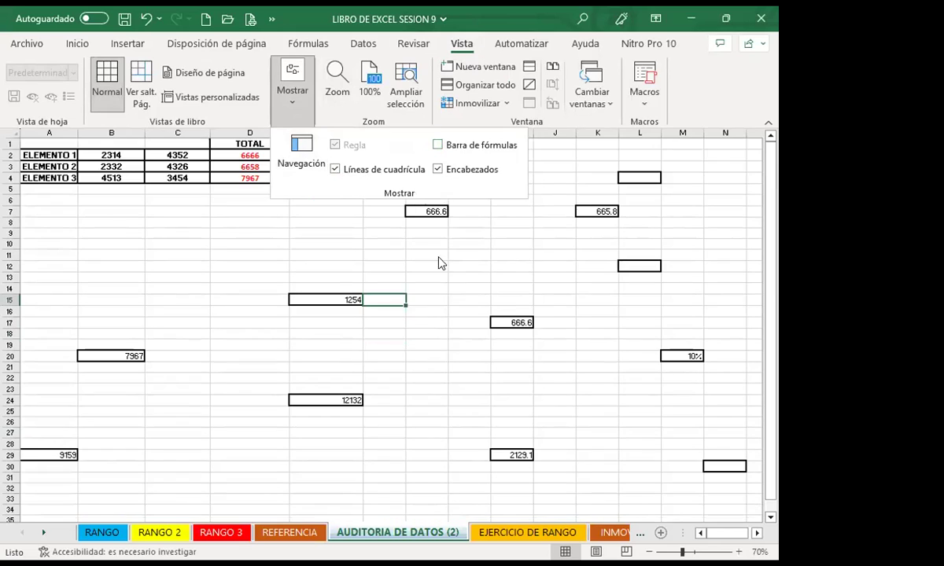
left_click(489, 276)
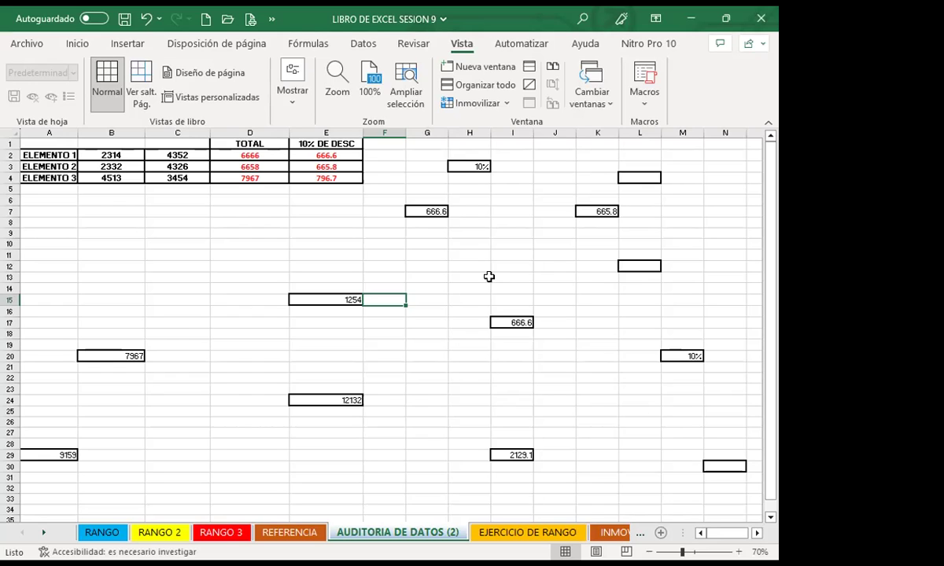
Select the 1254 cell and D14, then view G7's 666.6 formula without changing it
left_click(410, 154)
left_click(327, 296)
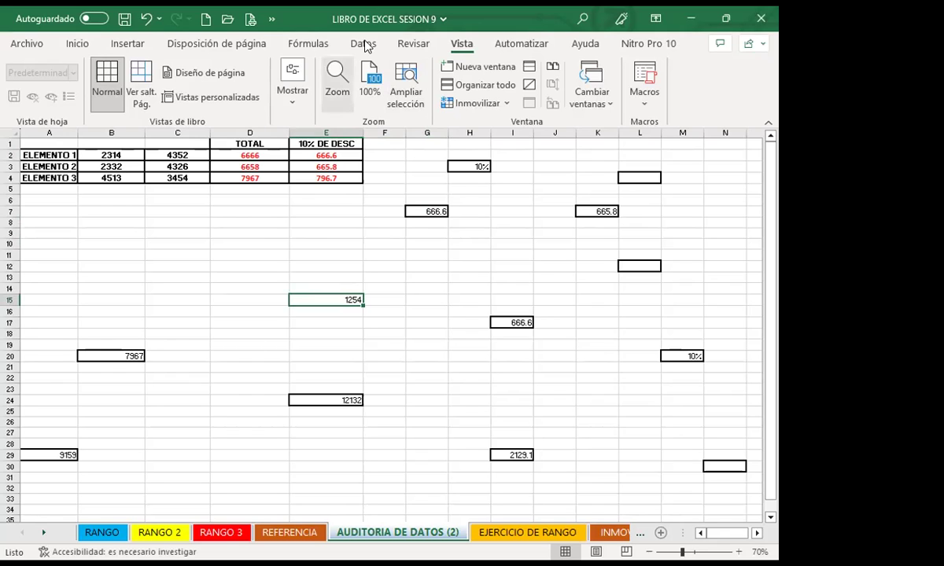
left_click(232, 288)
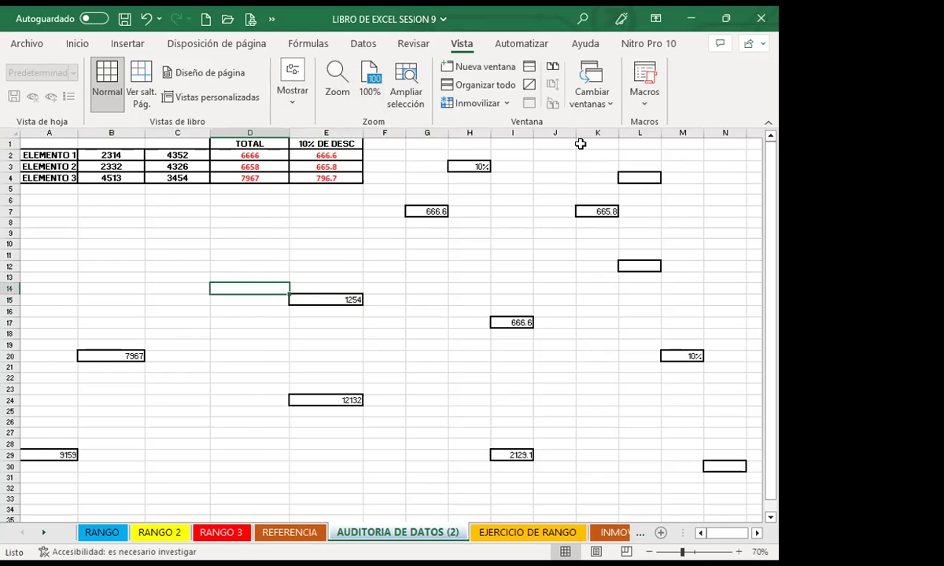
left_click(414, 212)
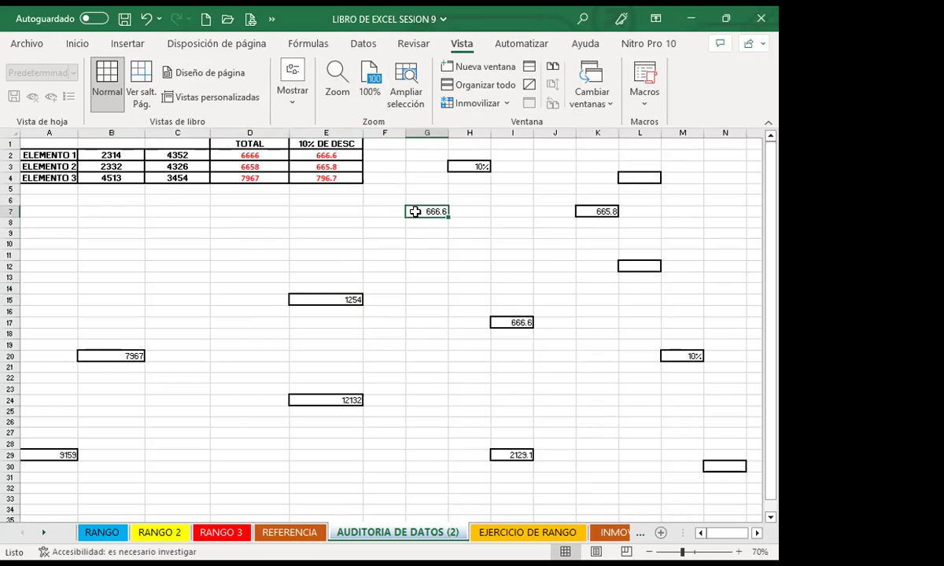
double_click(415, 211)
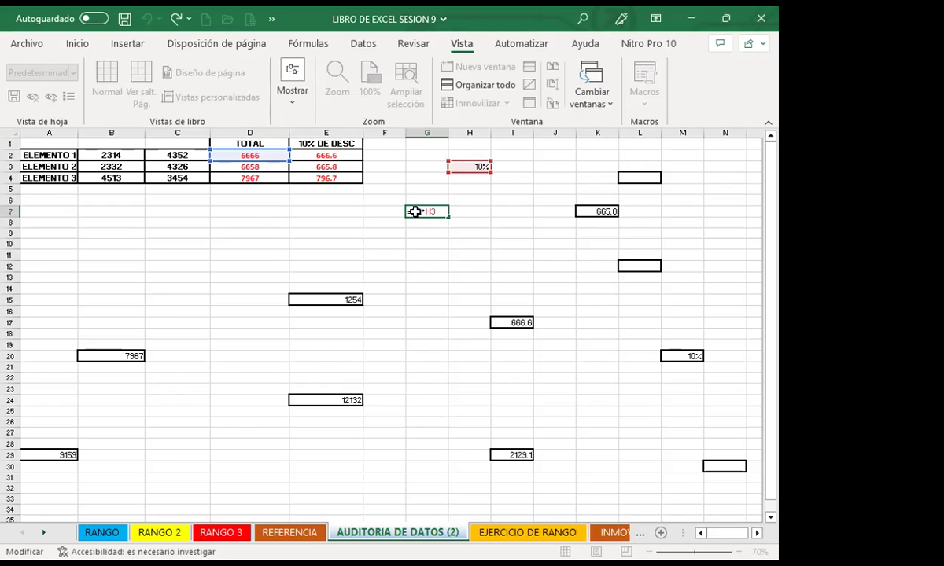
key("Return")
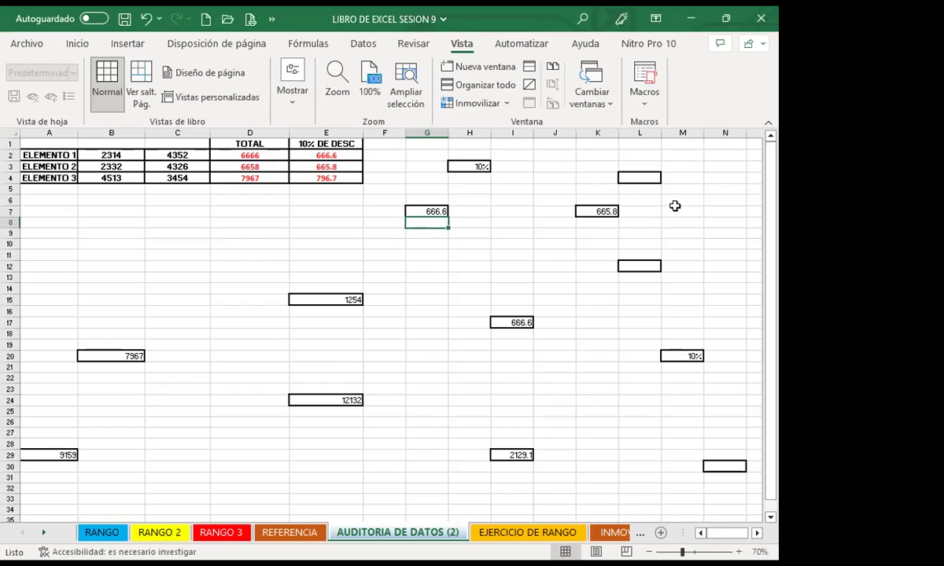
Inspect the formulas behind K7 (665.8), I17 and the SUMA in I29
double_click(598, 211)
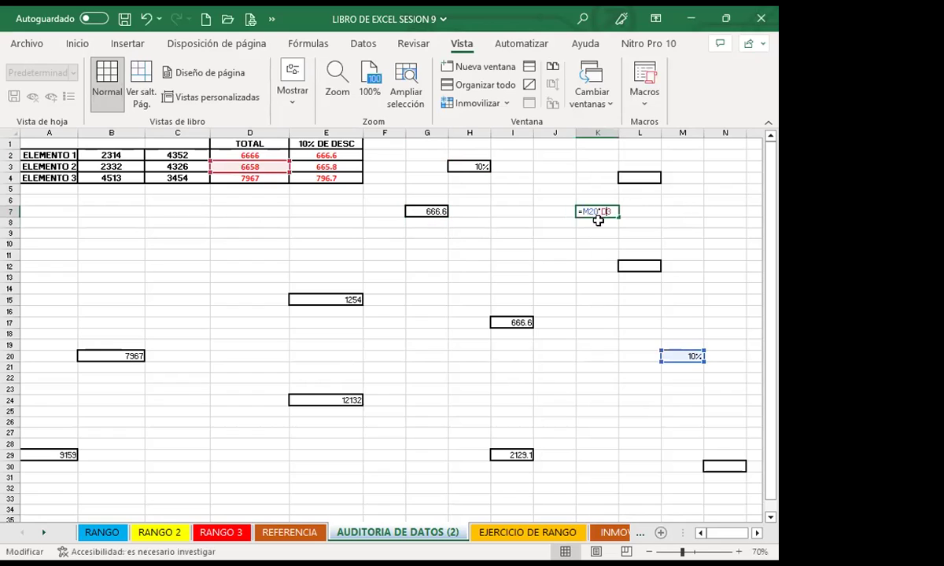
left_click(512, 321)
key("F2")
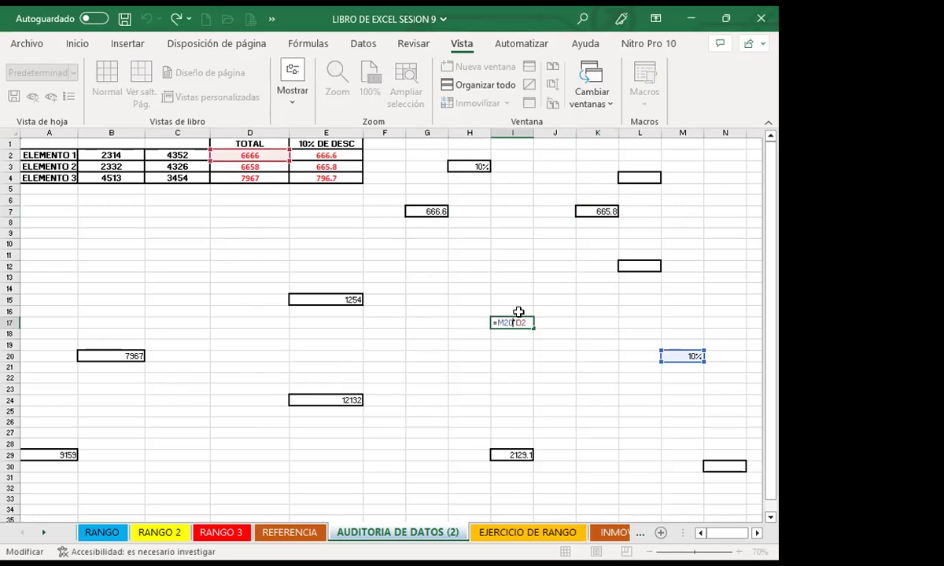
double_click(503, 455)
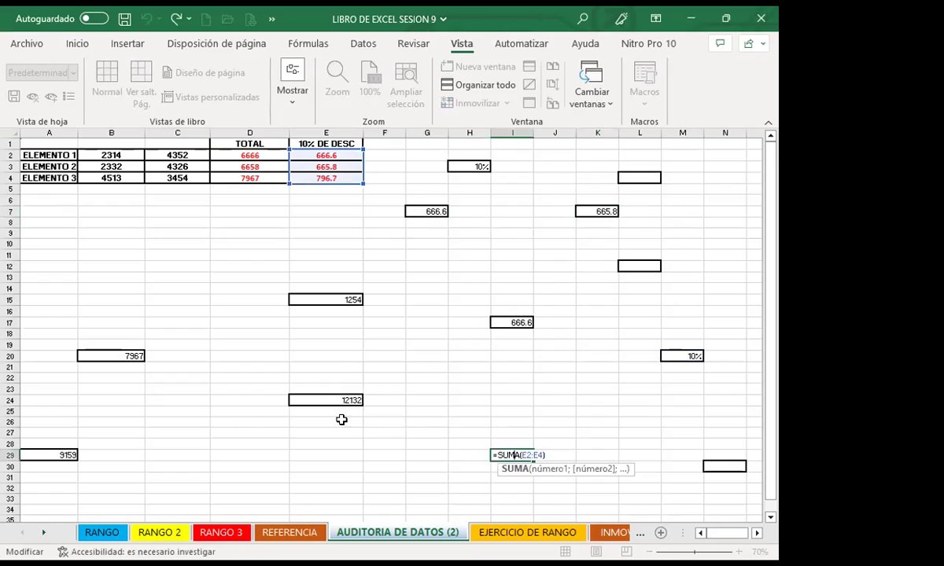
left_click(330, 312)
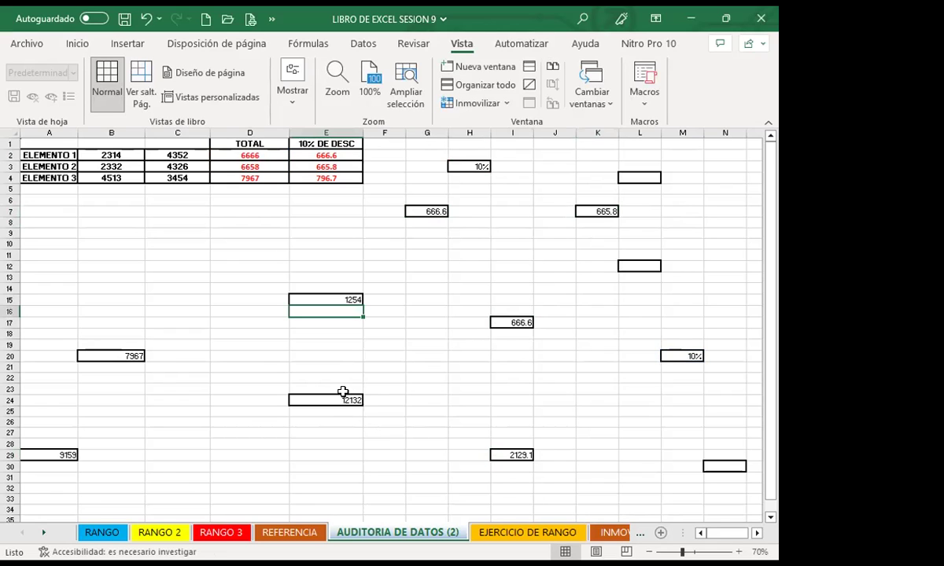
Select E15 (1254), then move up to the 796.7 discount cell at the table top
left_click(325, 297)
key("Up")
key("Up")
key("Up")
left_click(326, 233)
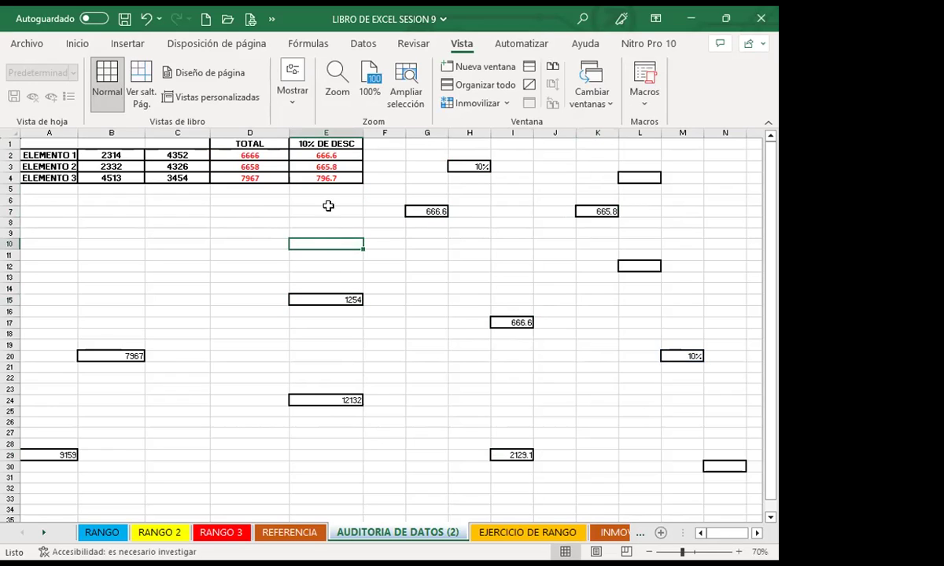
left_click(349, 177)
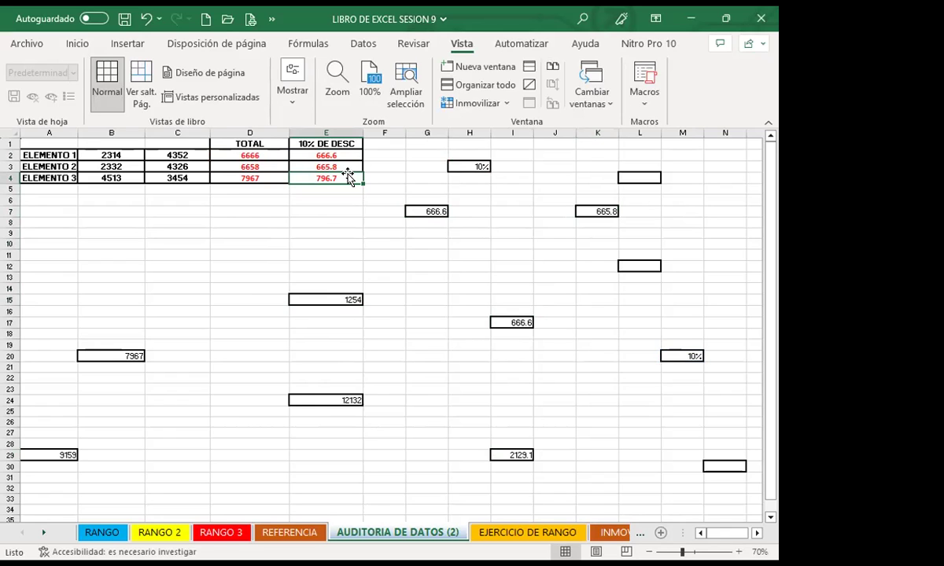
Trace dependents of the 6666 total in D2, showing arrows to E2, G7 and I17
left_click(267, 156)
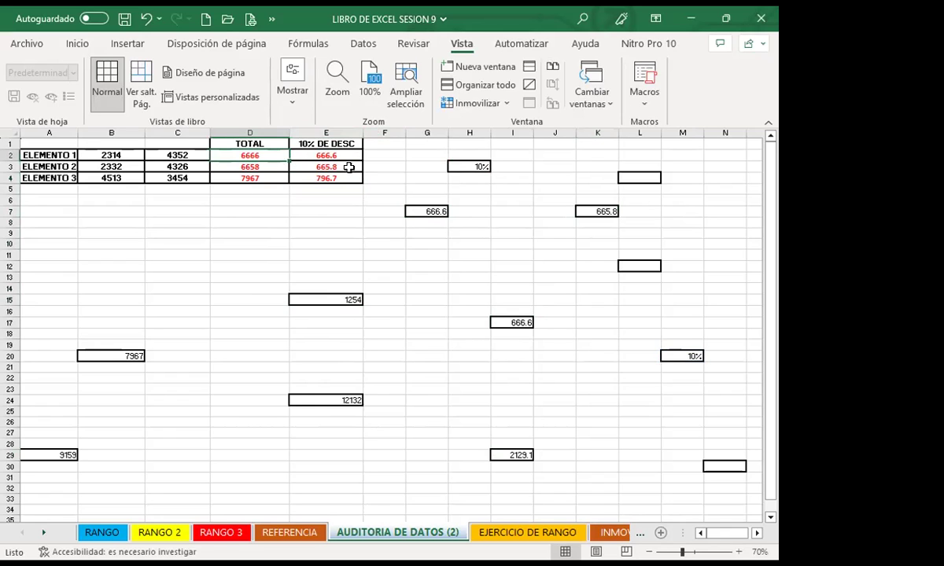
left_click(308, 44)
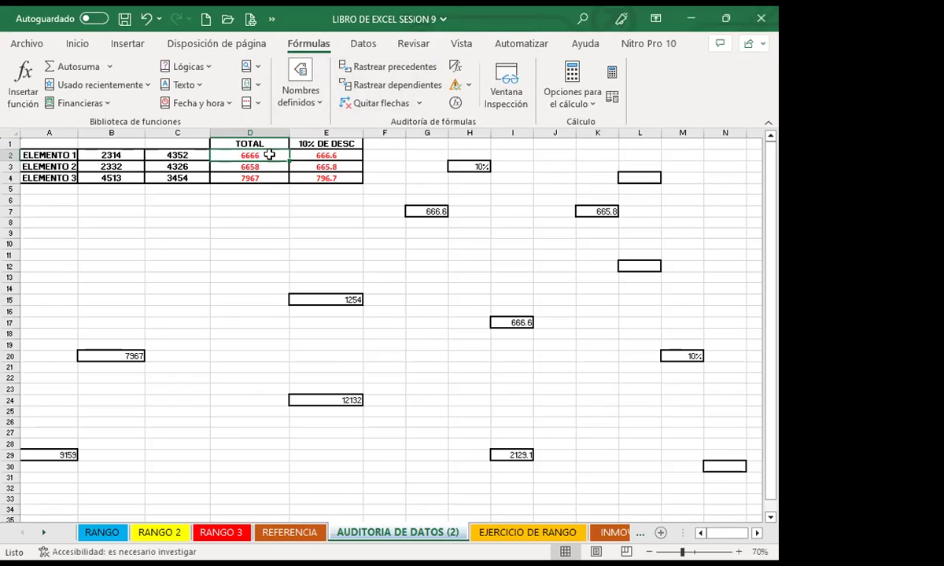
left_click(380, 86)
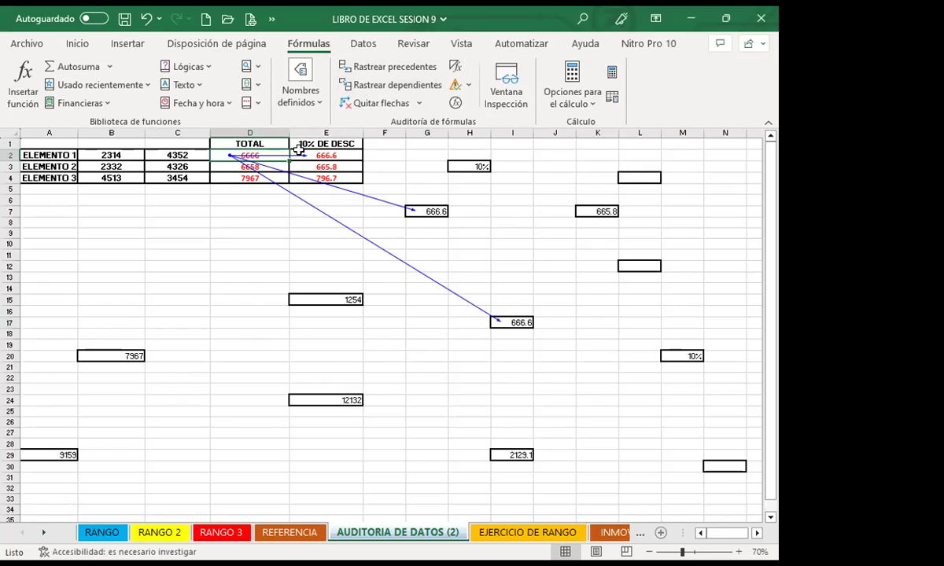
Trace another precedent level for E2, then E24's dependents (none found) and precedents
left_click(337, 153)
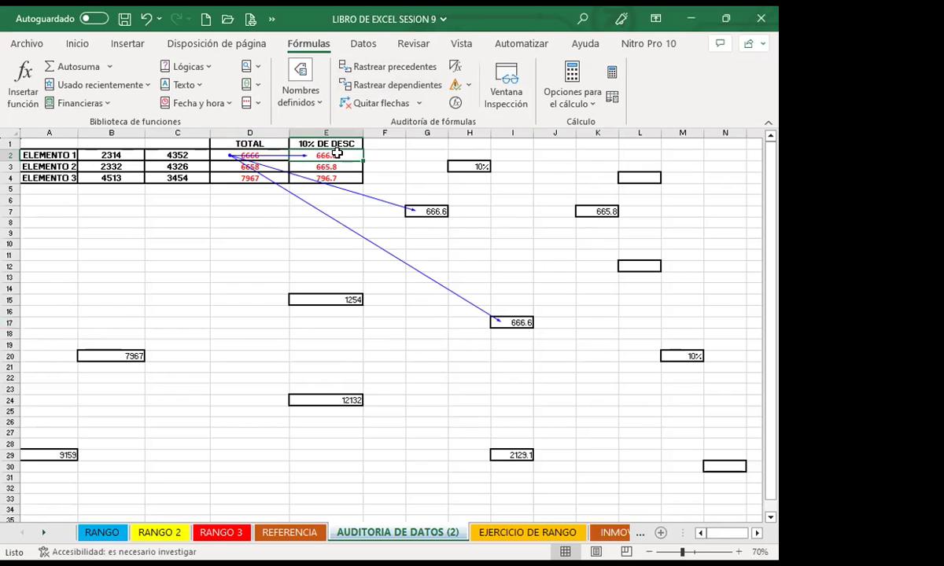
left_click(384, 70)
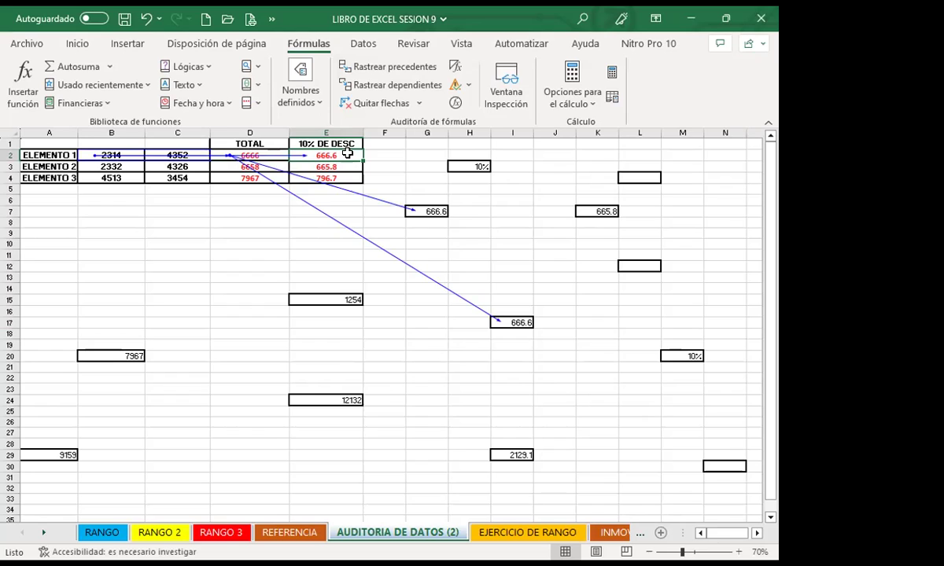
left_click(328, 400)
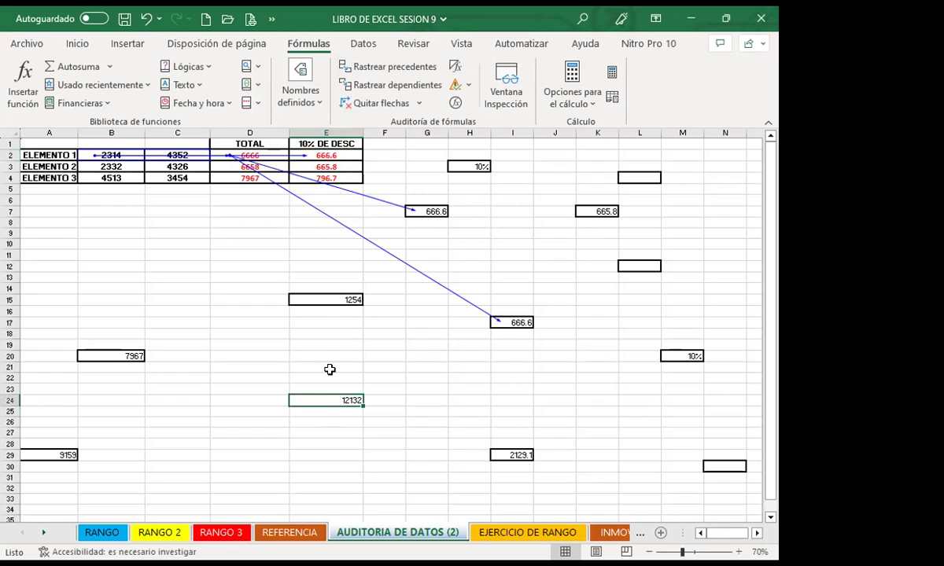
left_click(391, 85)
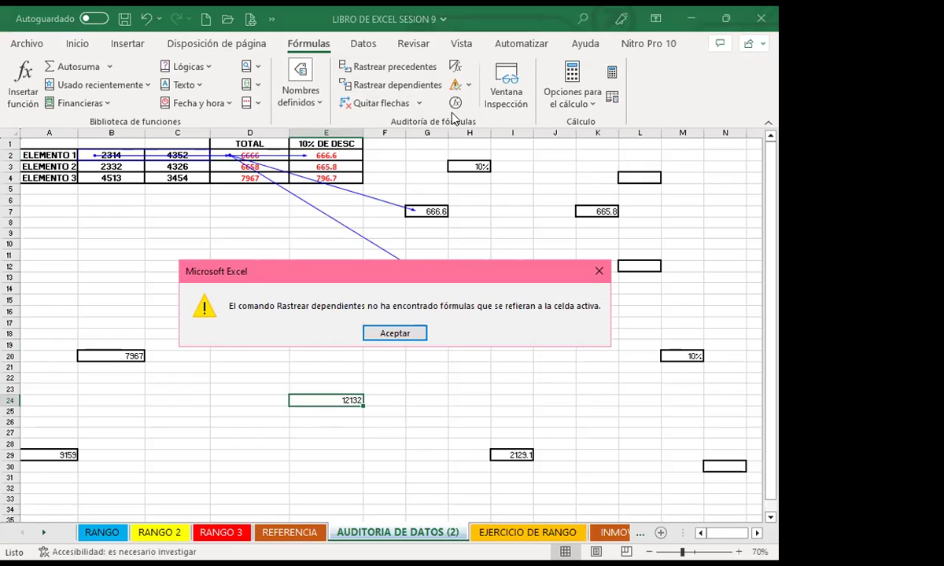
left_click(386, 331)
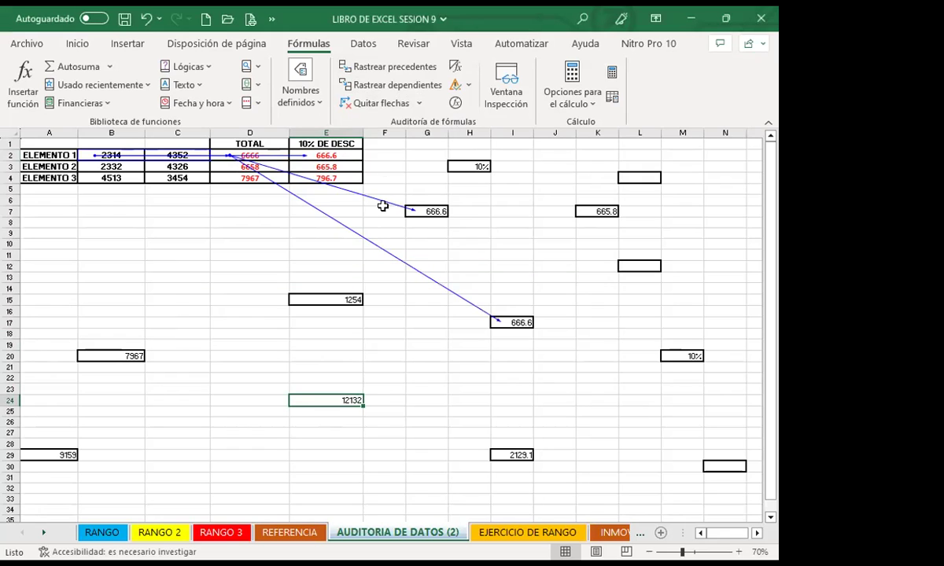
left_click(395, 68)
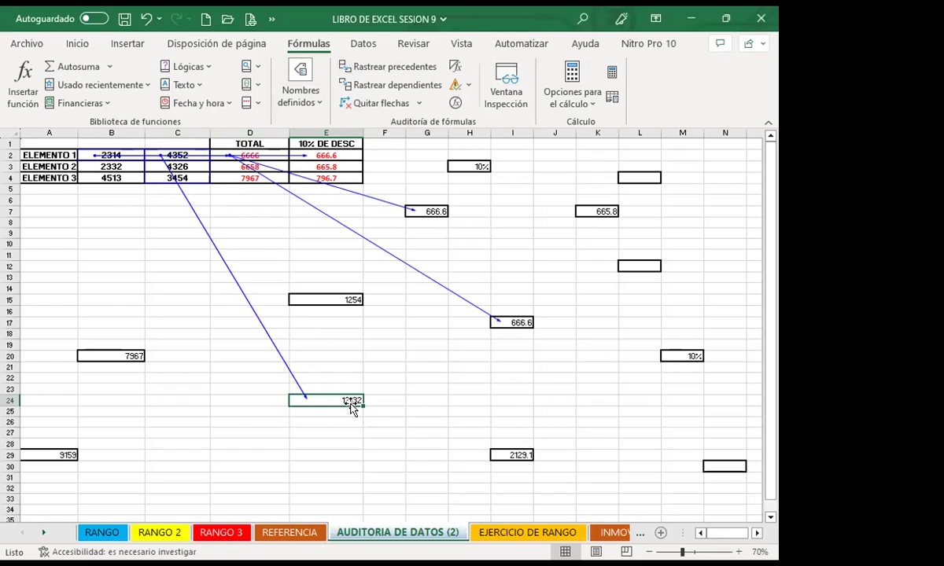
Trace precedents of I29 and K7; tracing H3's constant 10% returns an error
left_click(512, 455)
left_click(401, 71)
left_click(596, 210)
left_click(400, 68)
left_click(468, 166)
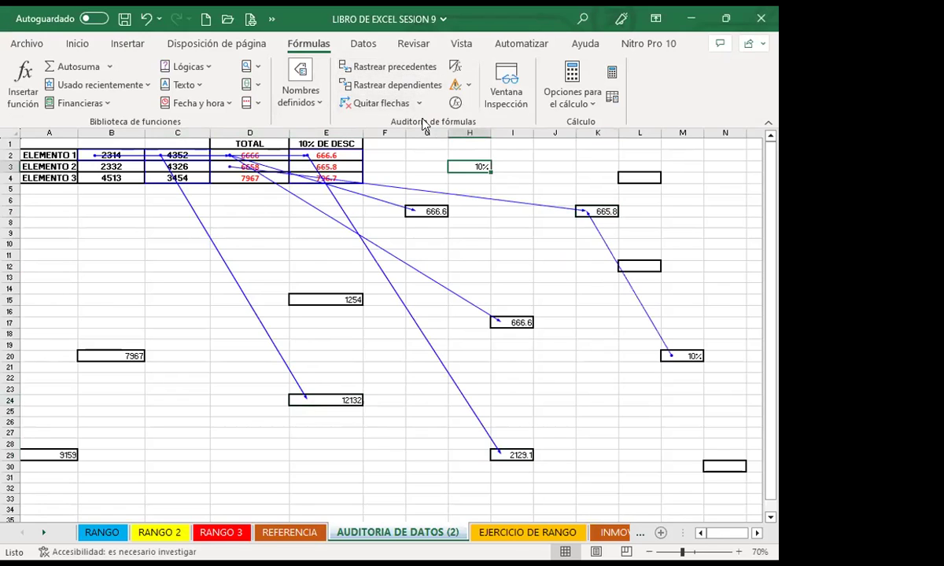
left_click(400, 71)
left_click(624, 269)
Trace precedents of B20 and A29, then the cells that depend on H3's 10%
left_click(118, 355)
left_click(393, 67)
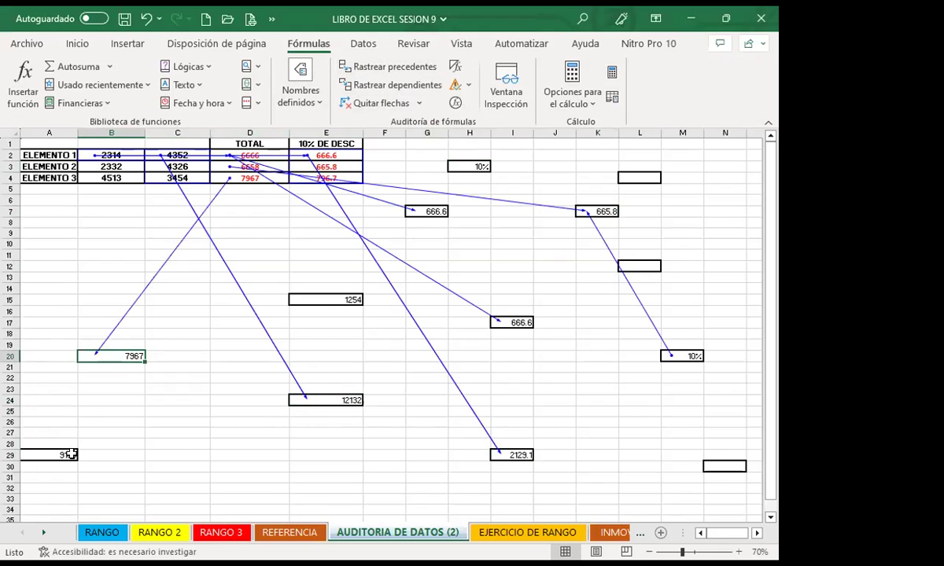
left_click(66, 453)
left_click(378, 68)
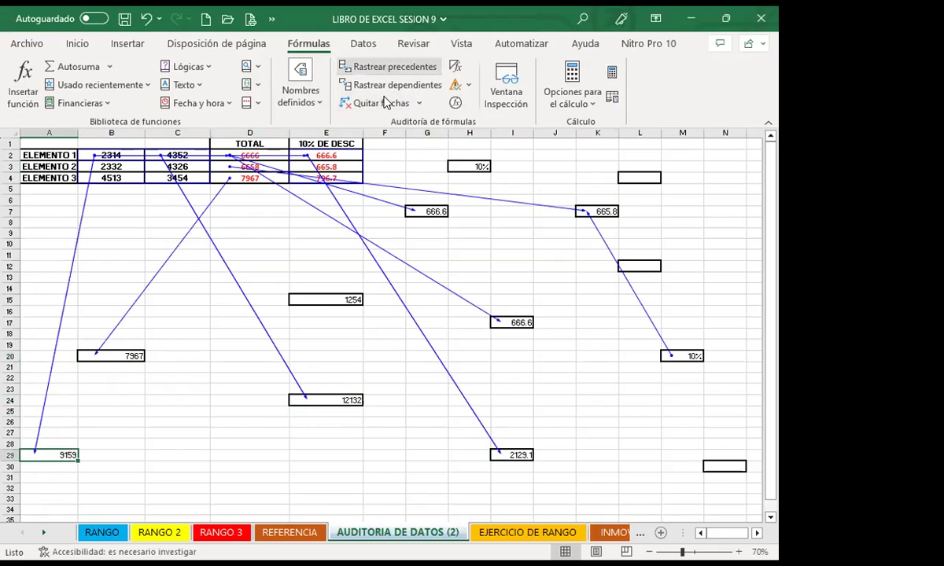
left_click(472, 166)
left_click(397, 85)
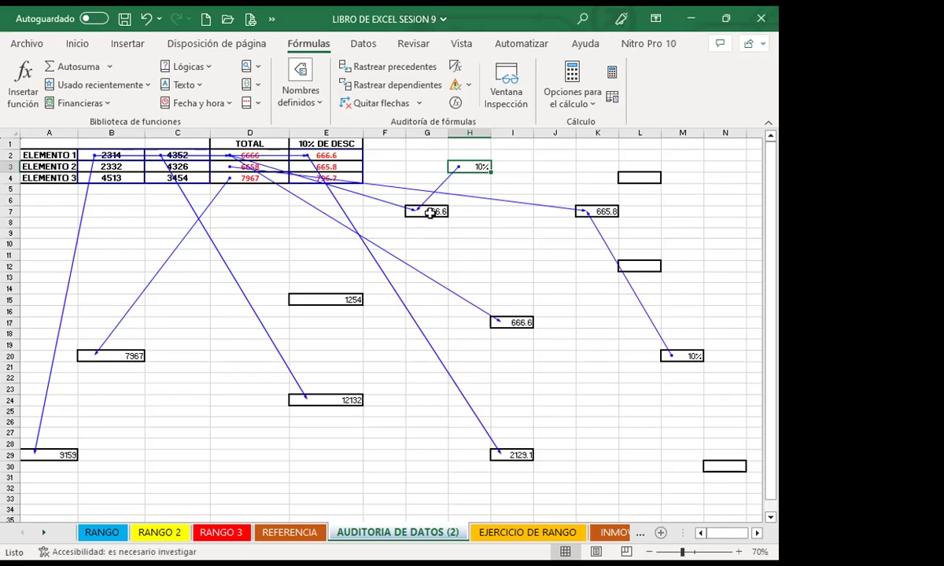
Inspect cells K7, F20, E24, E15, B20 and A29, then go to the Vista tab
left_click(596, 211)
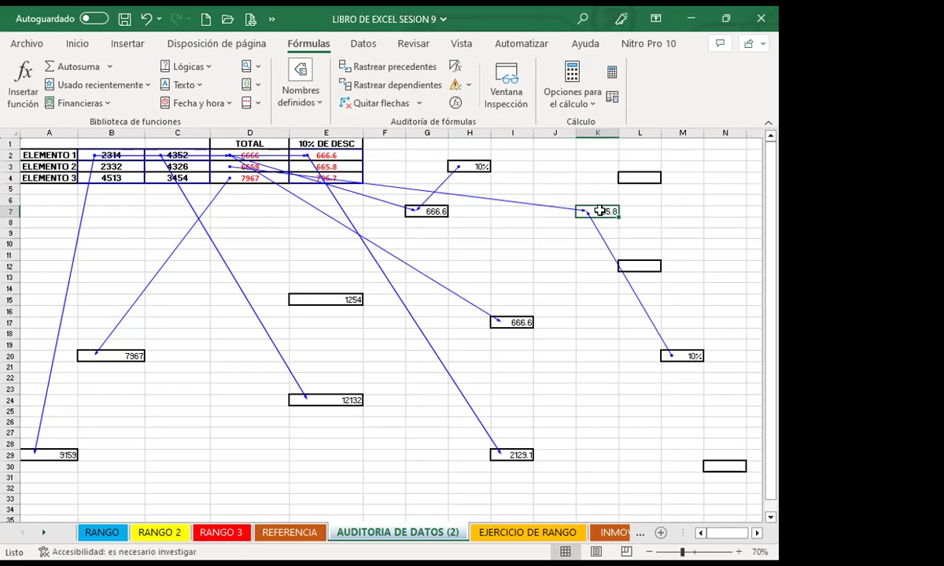
left_click(387, 357)
left_click(332, 397)
left_click(321, 297)
left_click(122, 355)
left_click(67, 455)
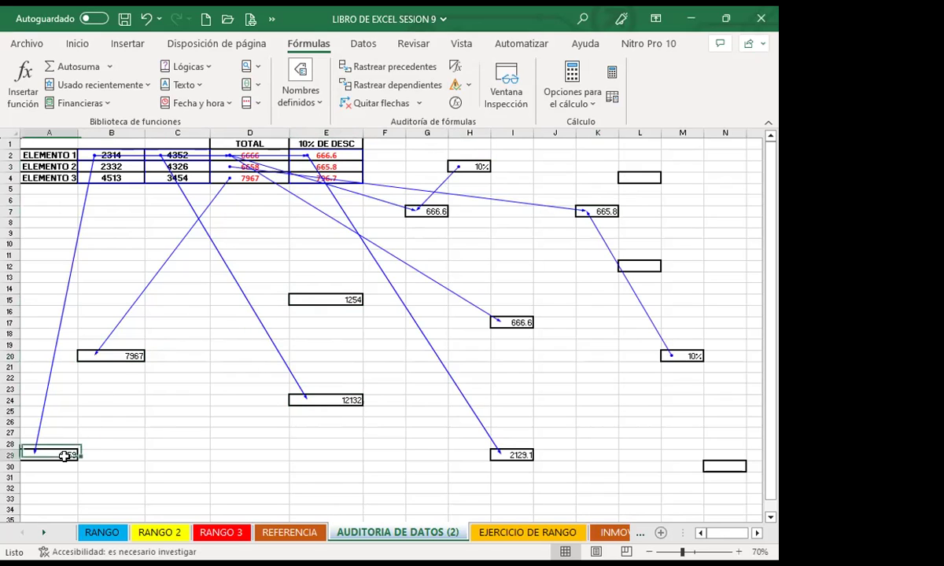
left_click(460, 43)
Turn on Barra de fórmulas and select B20 to read its =D4 formula
left_click(438, 145)
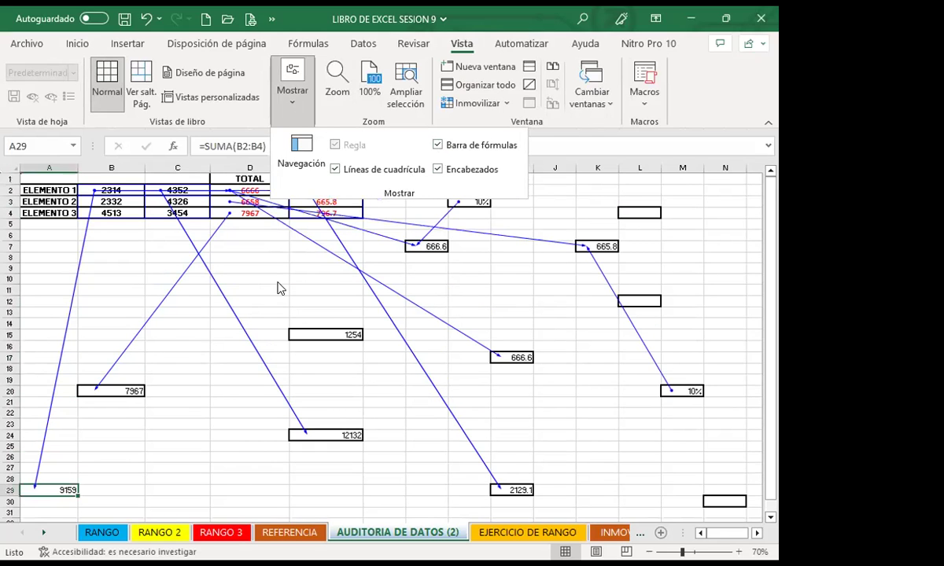
left_click(276, 283)
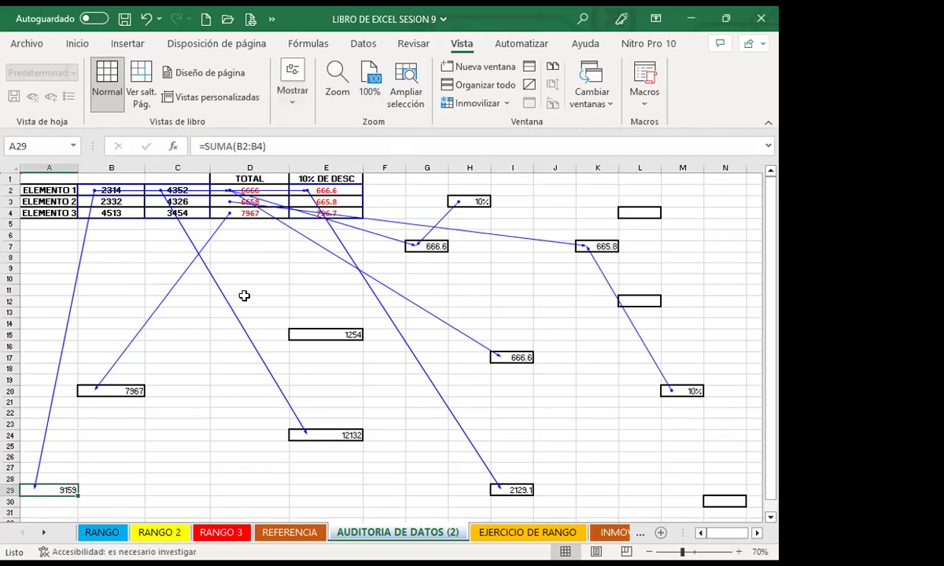
left_click(126, 393)
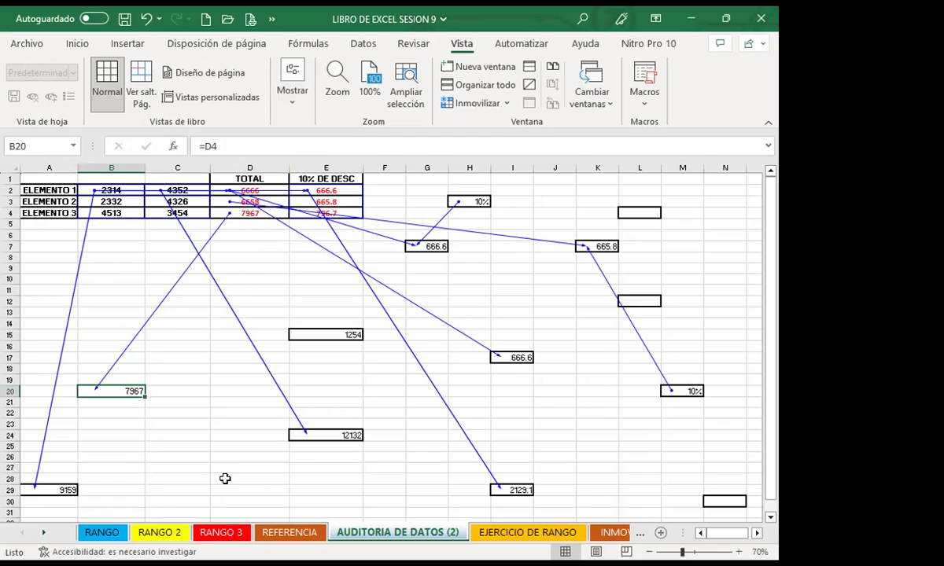
Enter the formula =B4 in cell D29
left_click(251, 488)
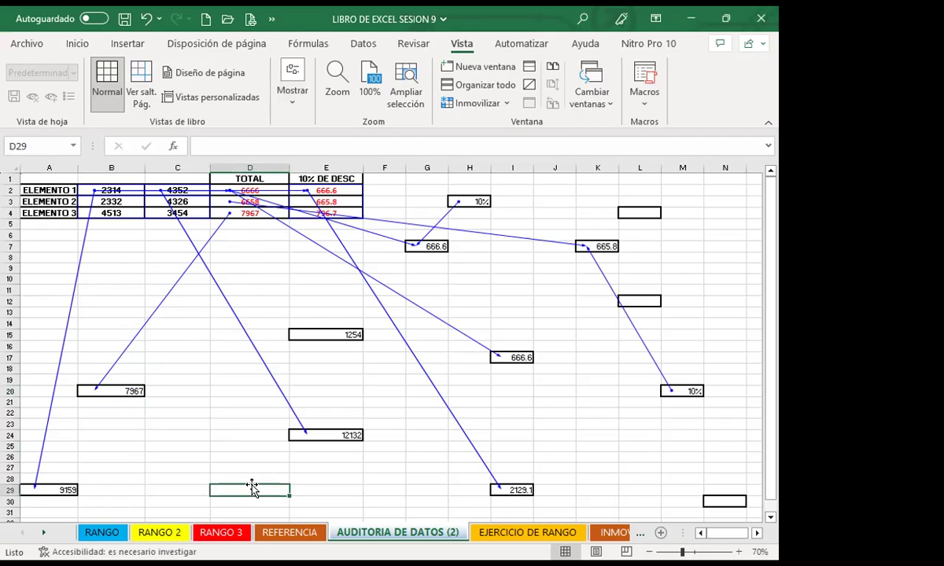
type("=")
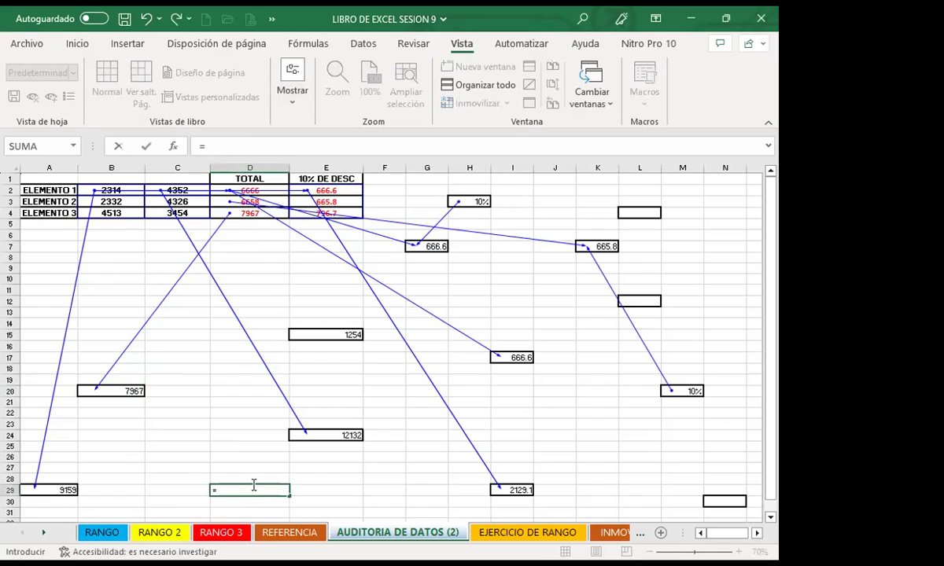
left_click(126, 212)
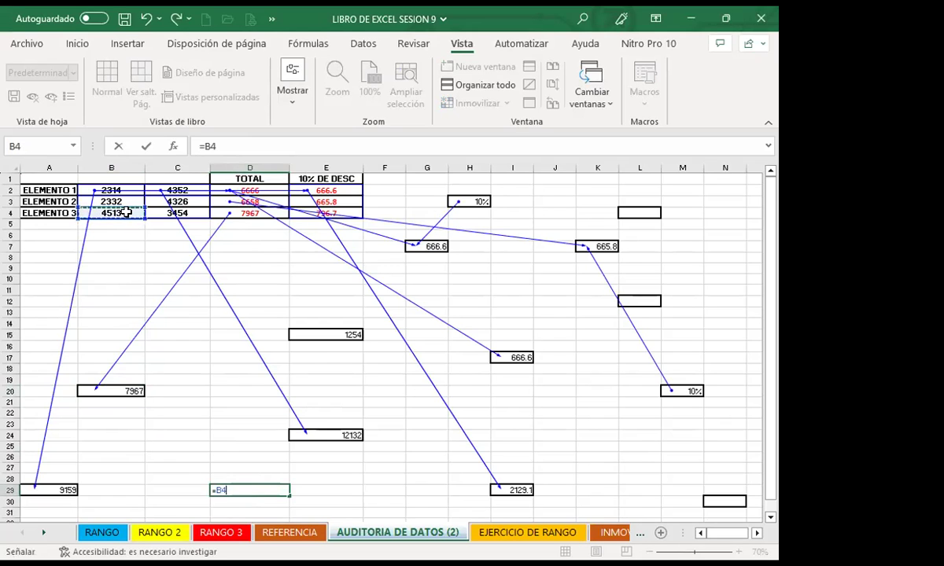
key("Return")
left_click(236, 490)
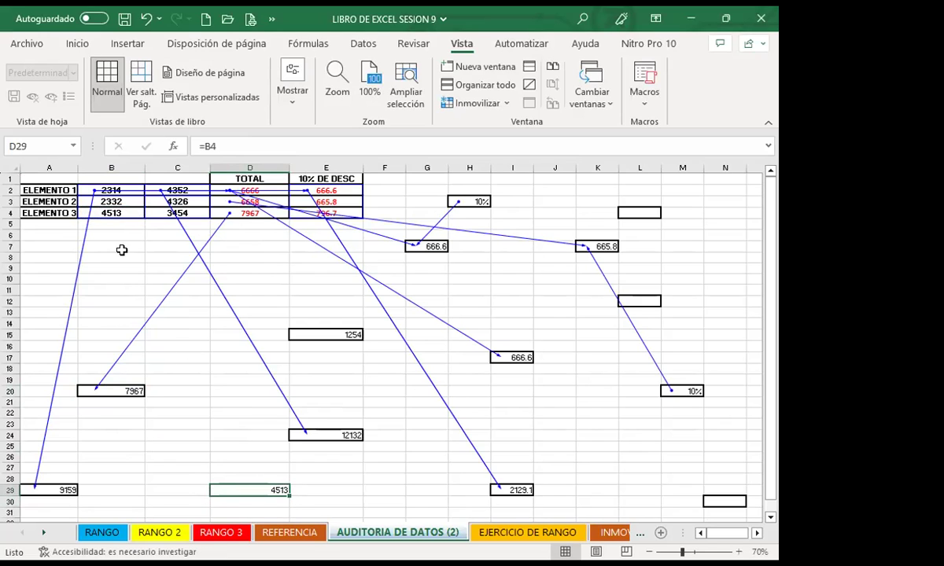
Change B4 to 4578 so Elemento 3's total becomes 8032, then check D29
left_click(130, 213)
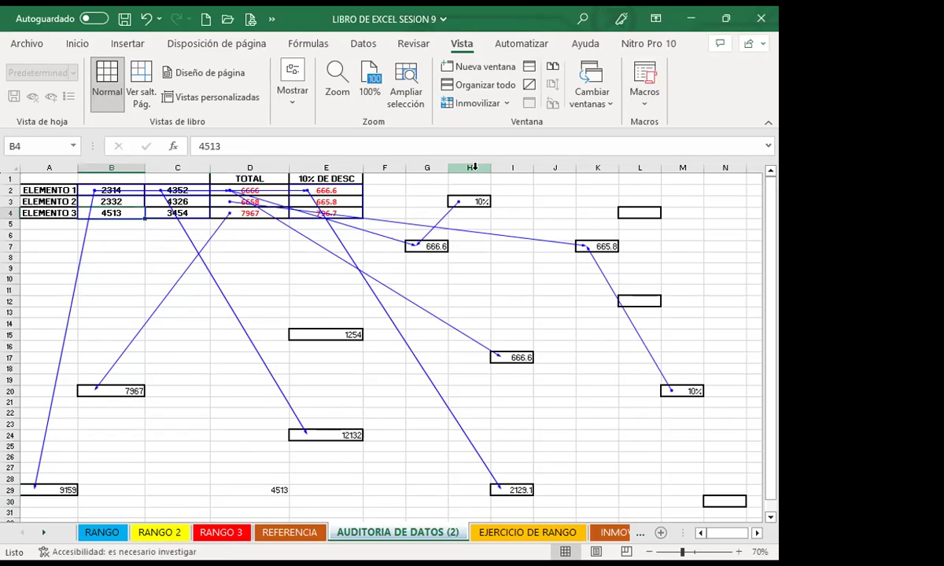
type("4578")
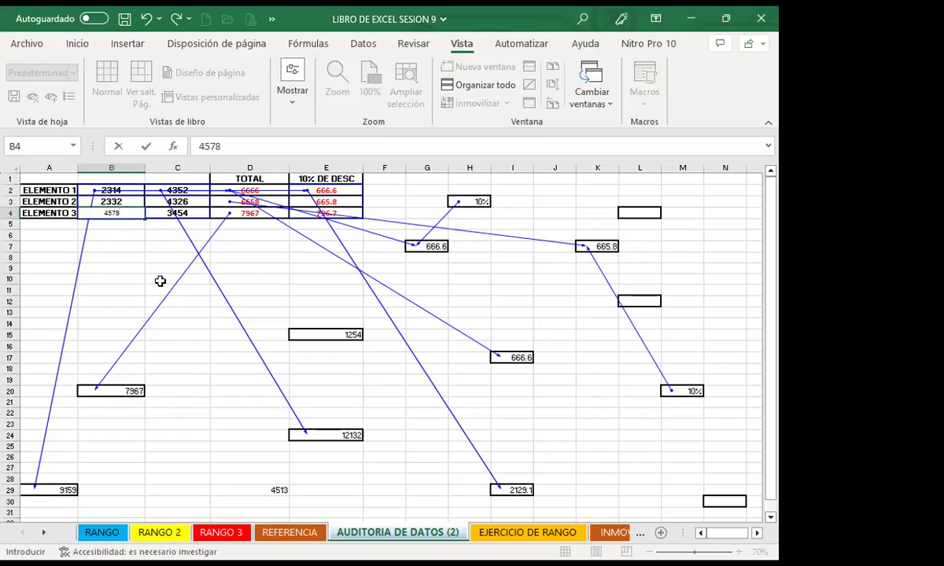
left_click(134, 267)
left_click(240, 488)
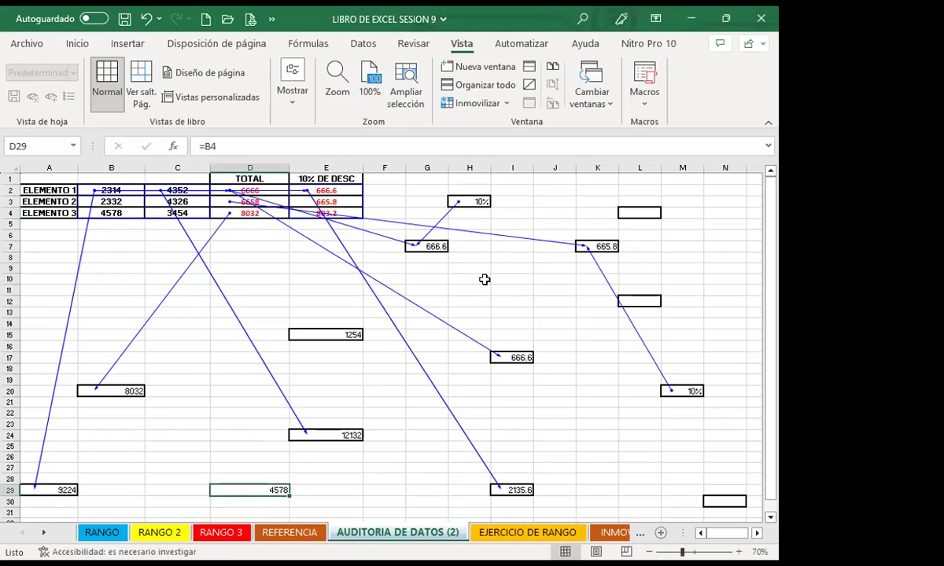
left_click_drag(291, 303, 289, 294)
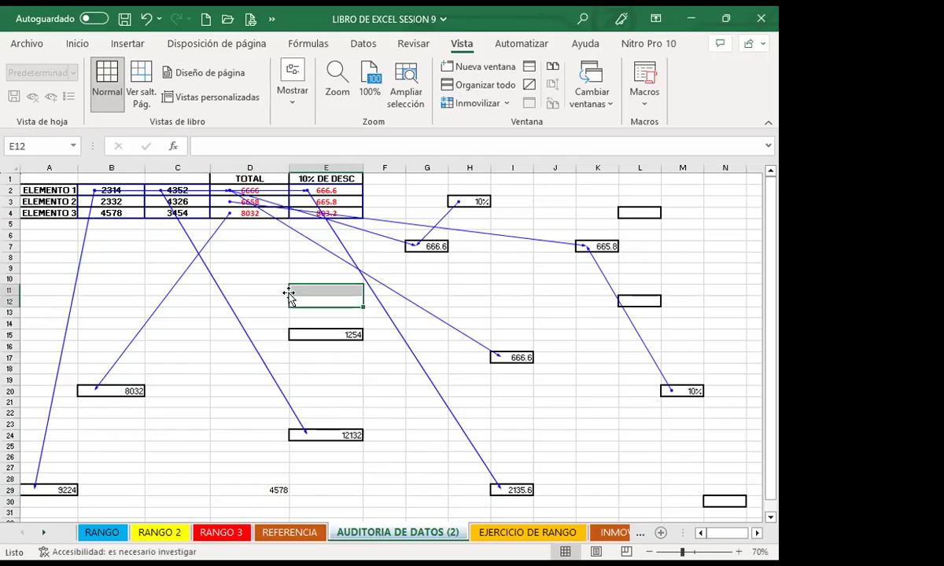
left_click(269, 274)
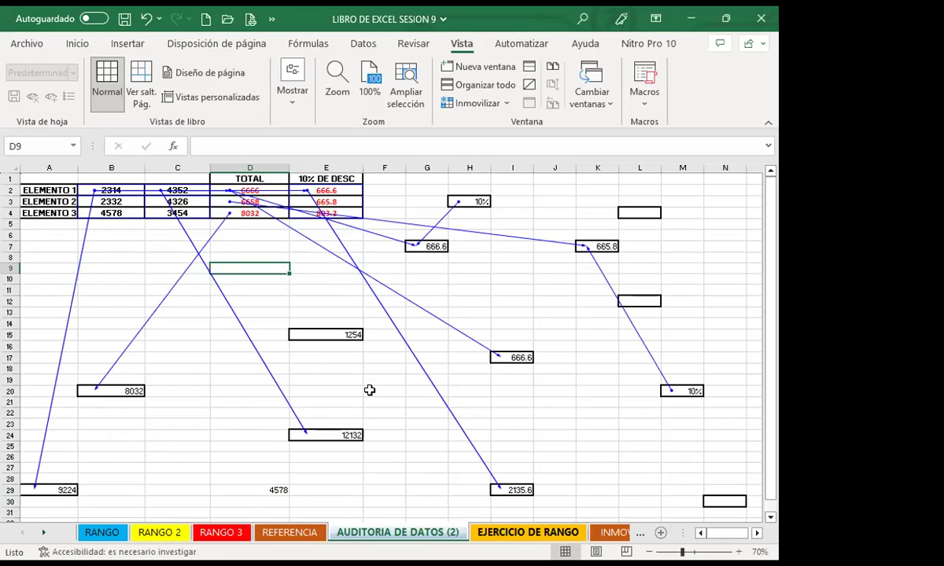
left_click(346, 391)
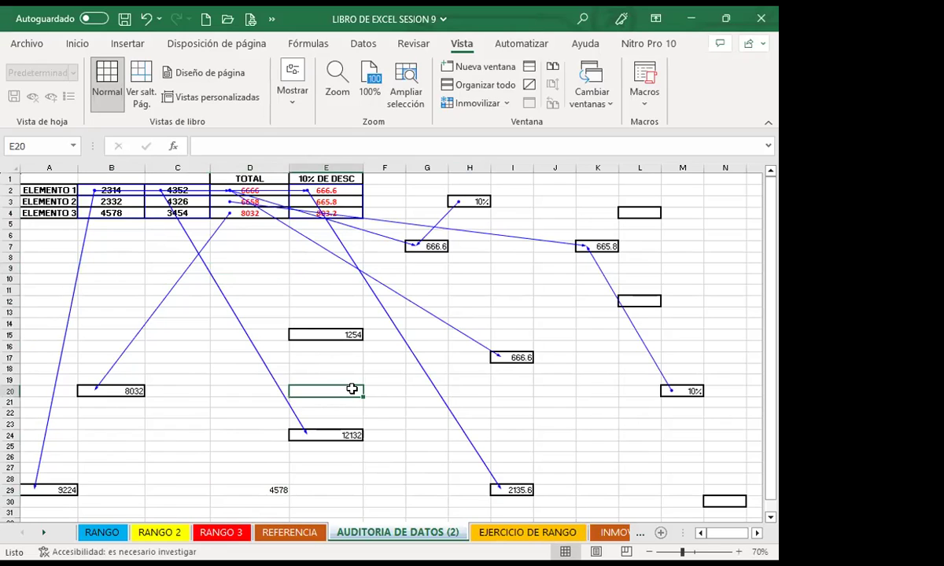
left_click(306, 43)
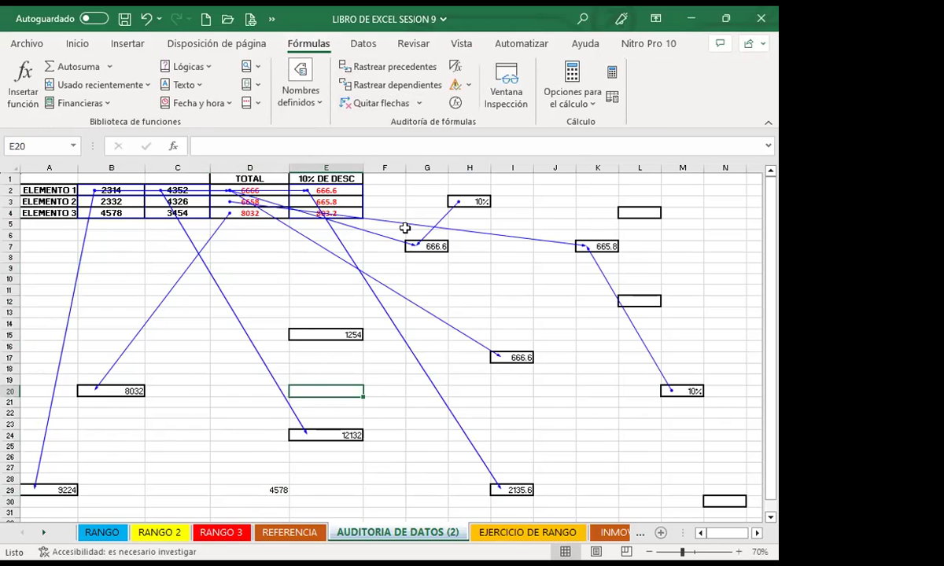
Clear all tracer arrows and trace E2's precedents, linking D2's 6666 to =10%*D2
left_click(387, 69)
left_click(625, 271)
left_click(370, 102)
left_click(321, 190)
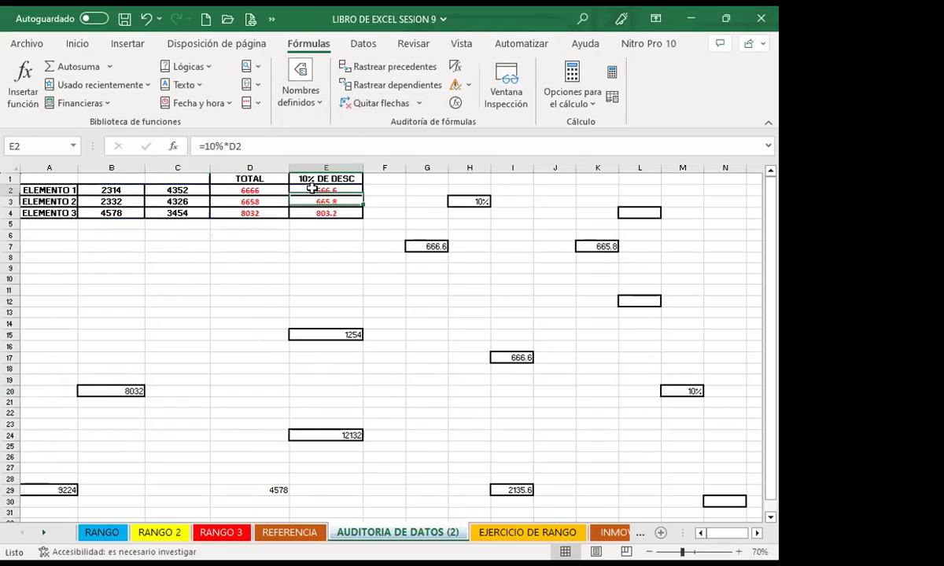
left_click(387, 66)
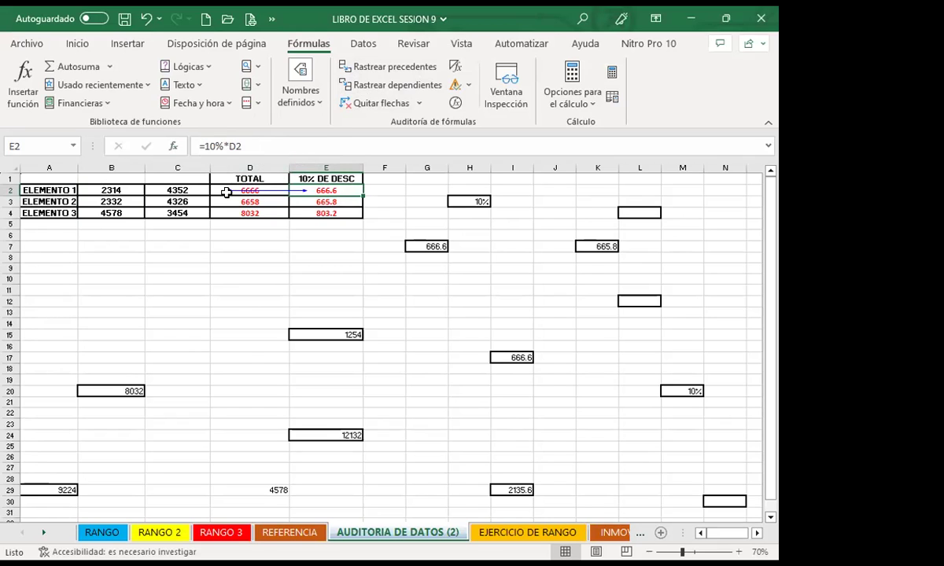
Try tracing dependents and precedents of E15's constant 1254, dismissing the errors
left_click(326, 333)
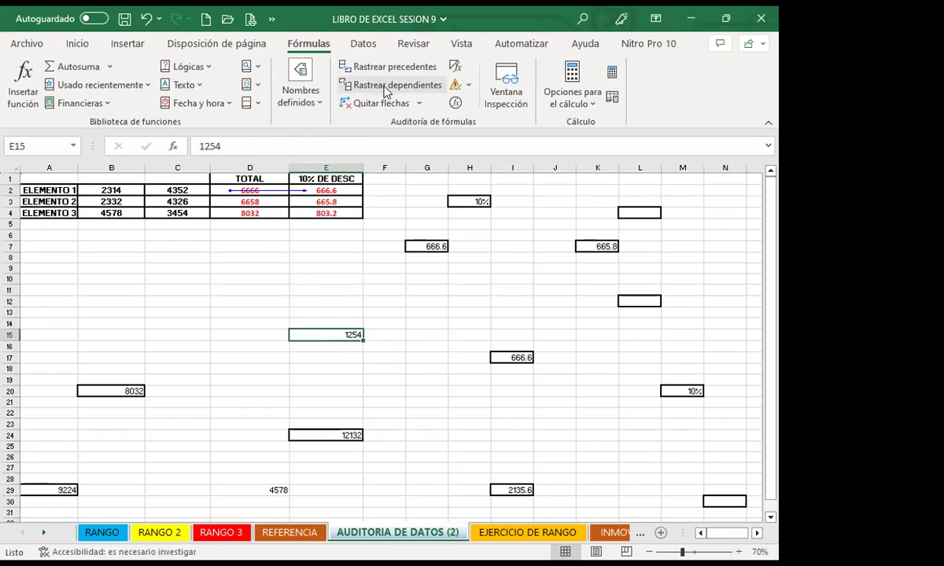
left_click(386, 85)
key("Return")
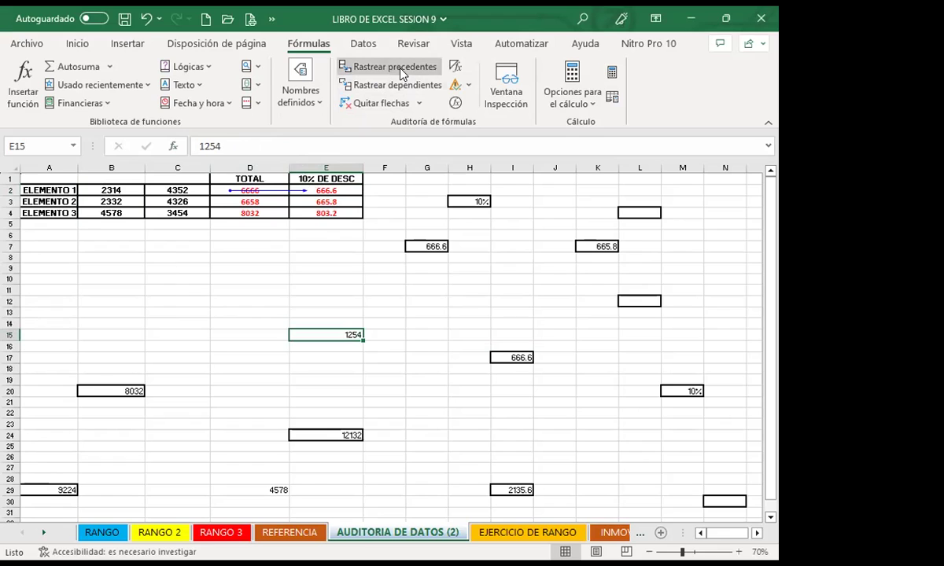
left_click(393, 67)
left_click(386, 332)
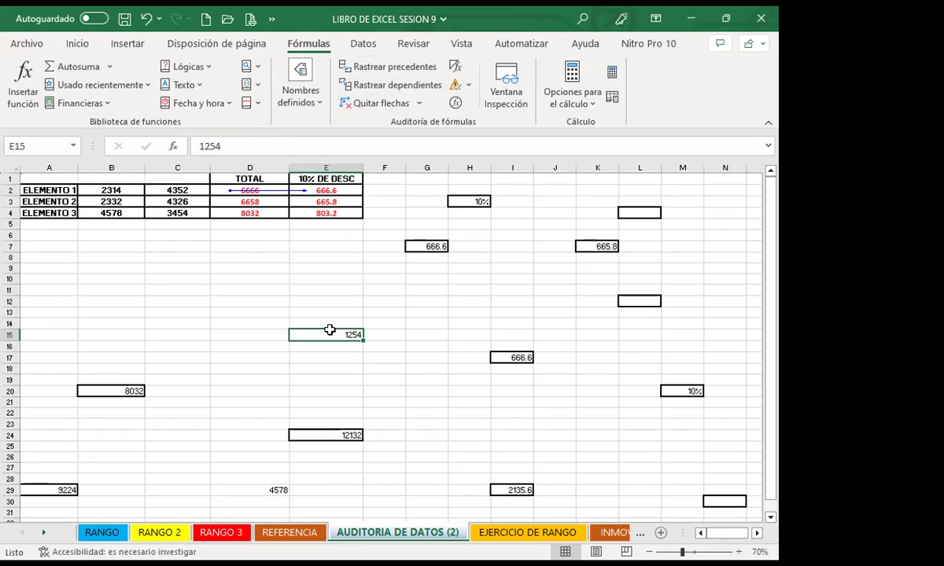
left_click(365, 66)
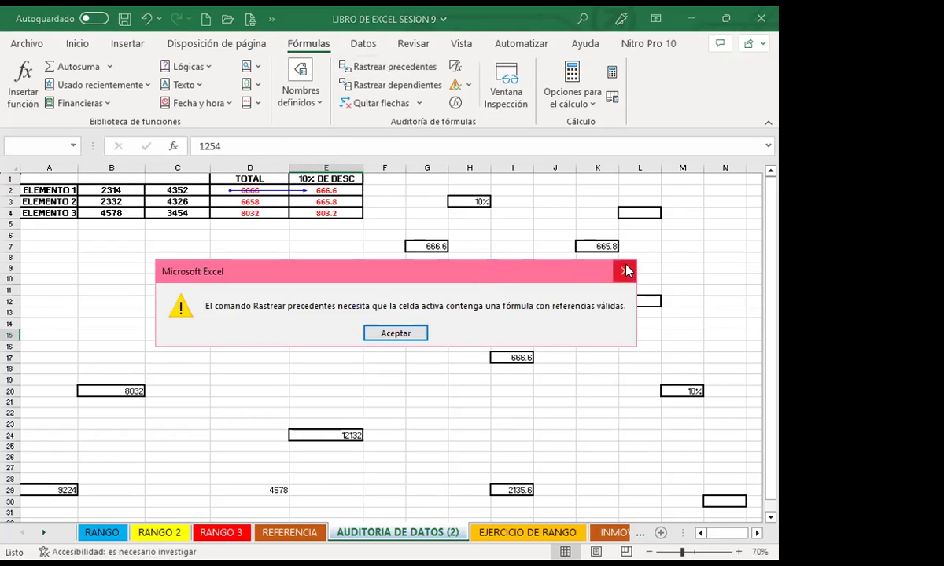
left_click(626, 271)
Trace I17's precedents D2 and M20, then check G7 for dependents
left_click(505, 355)
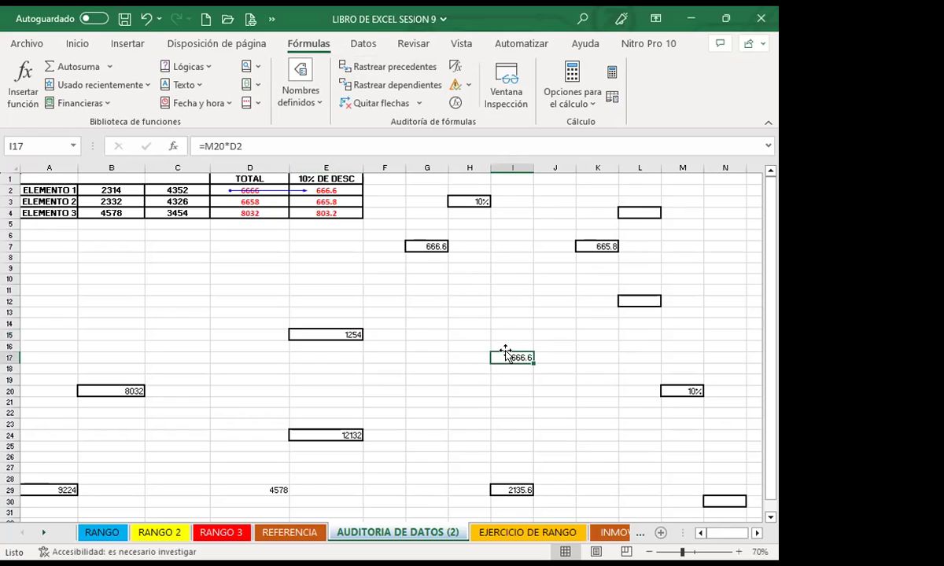
left_click(397, 69)
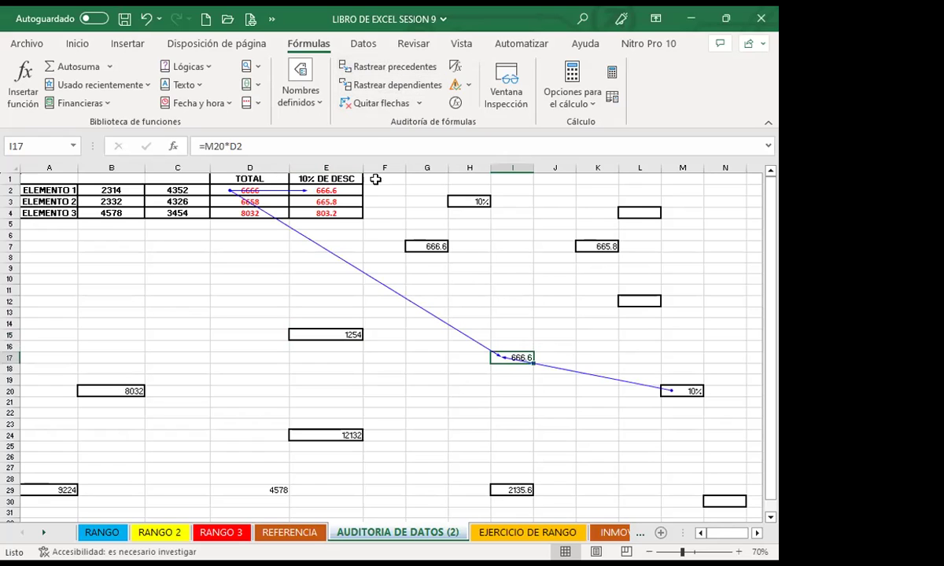
left_click(432, 246)
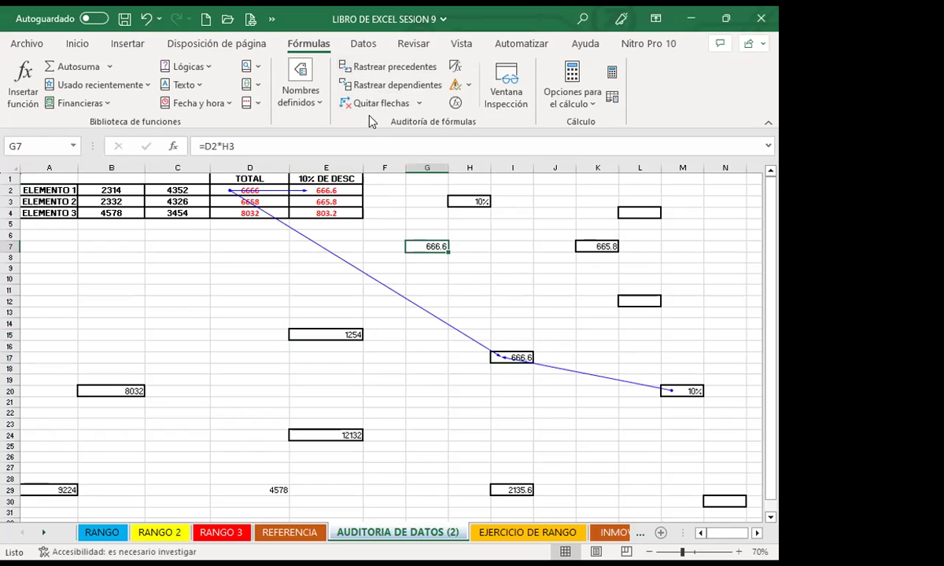
left_click(386, 85)
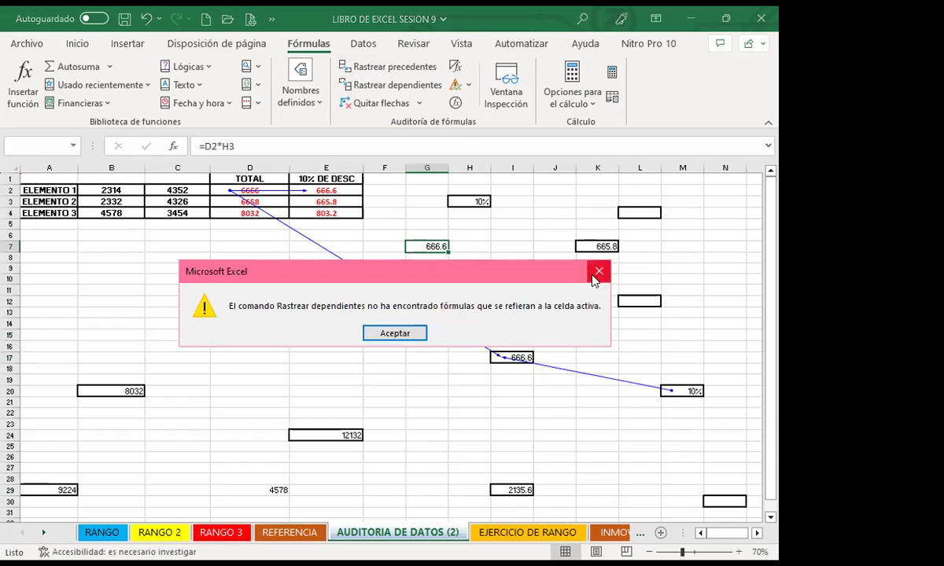
Trace which formulas depend on the 10% in H3
key("Return")
left_click(464, 201)
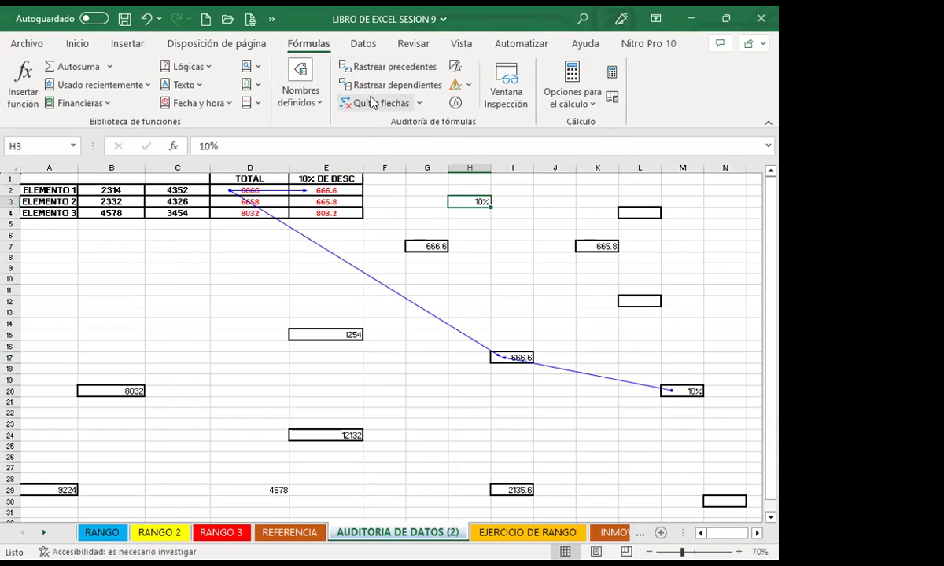
left_click(385, 85)
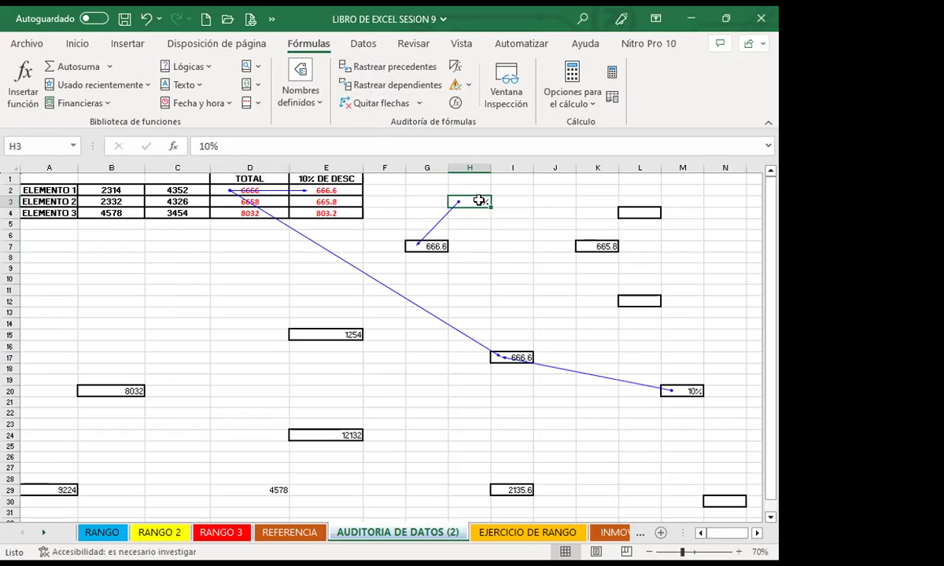
Review G7's formula without changing it, then switch to PowerPoint slide 'Nombres de rangos'
left_click(417, 246)
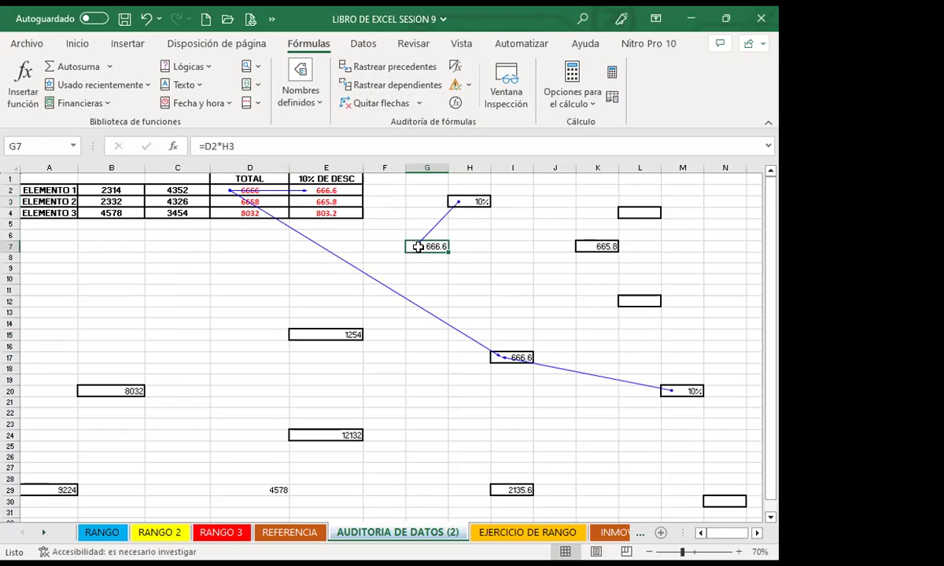
left_click(213, 146)
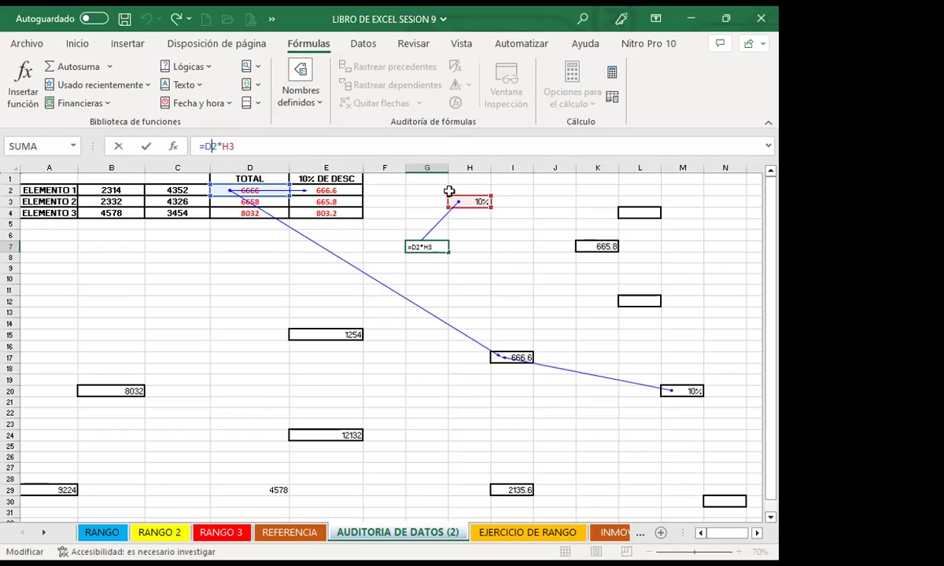
key("Return")
left_click(425, 245)
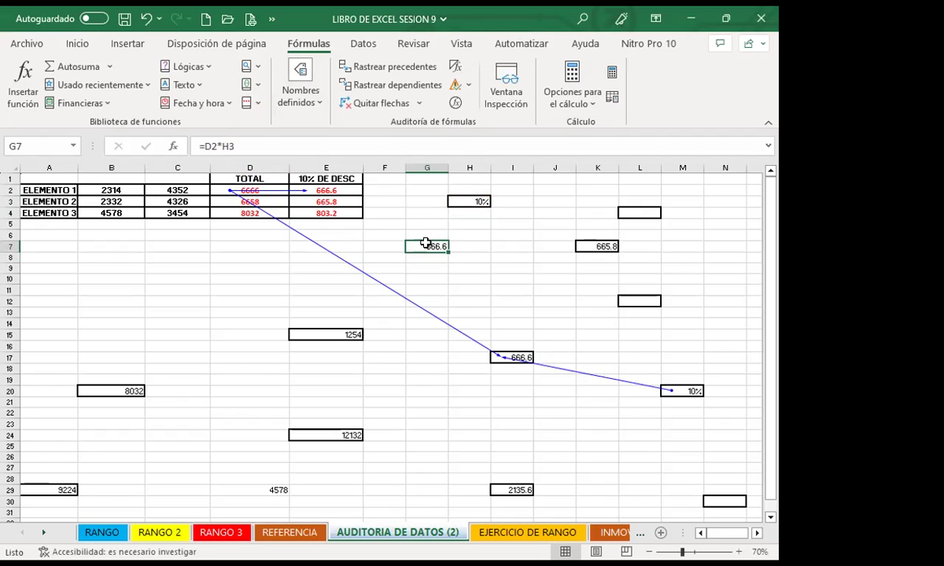
left_click(409, 333)
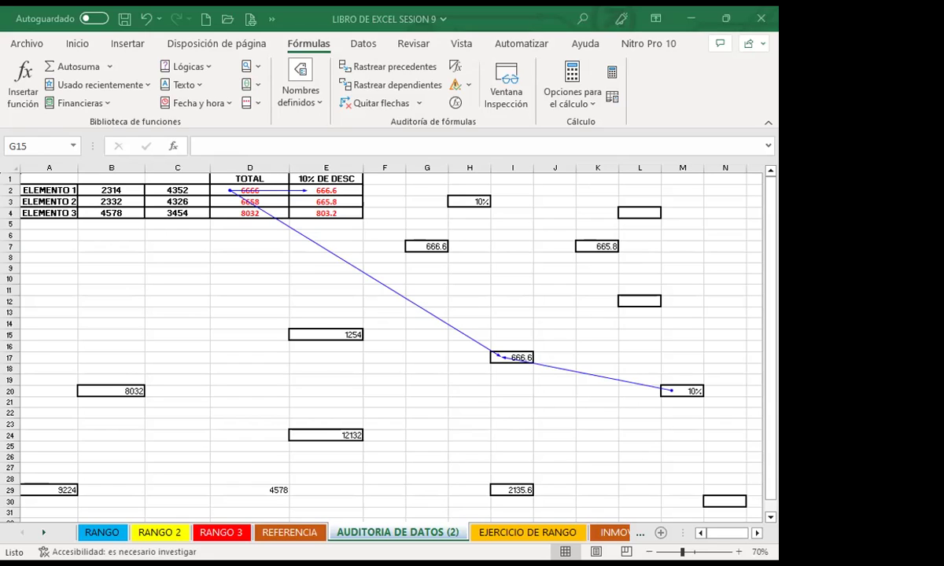
key("alt+Tab")
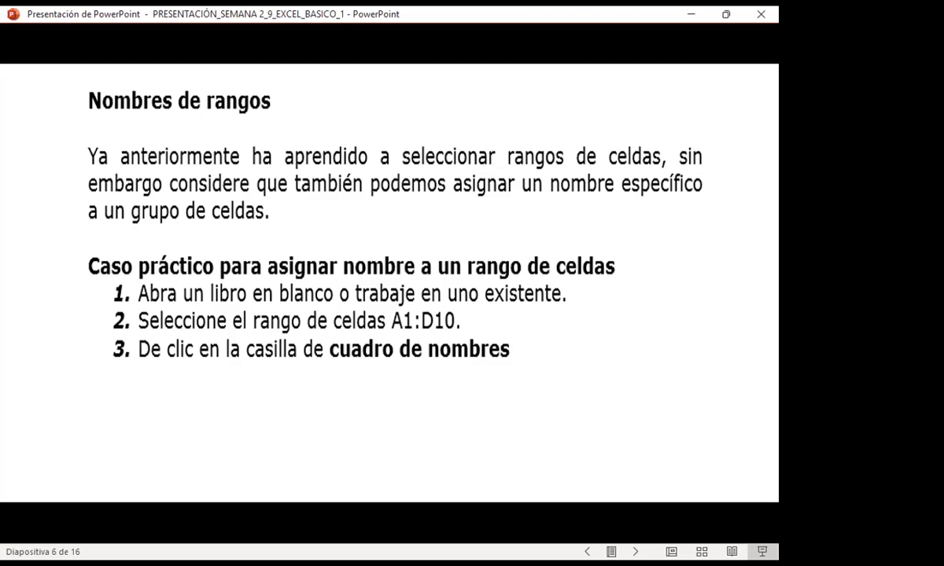
Advance the PowerPoint deck to slide 7 on naming ranges, then return to the Excel workbook
key("Right")
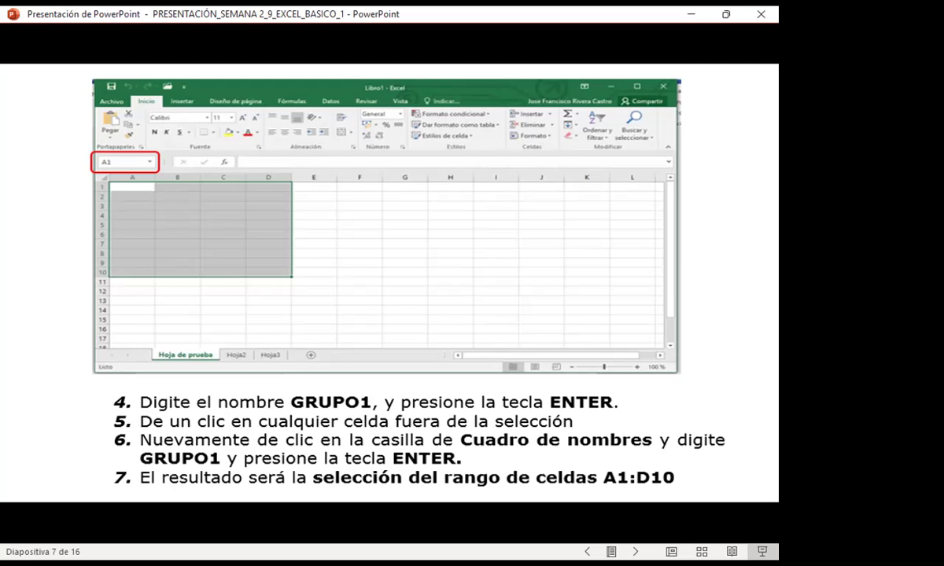
key("alt+Tab")
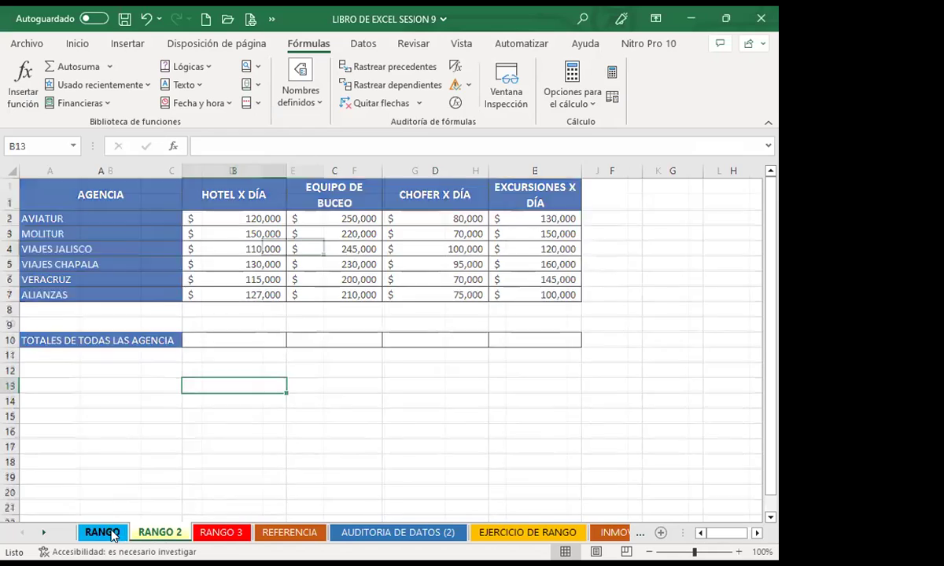
Open the RANGO sheet and practise selecting cell C8 and the range A1:D10
left_click(97, 532)
left_click(170, 372)
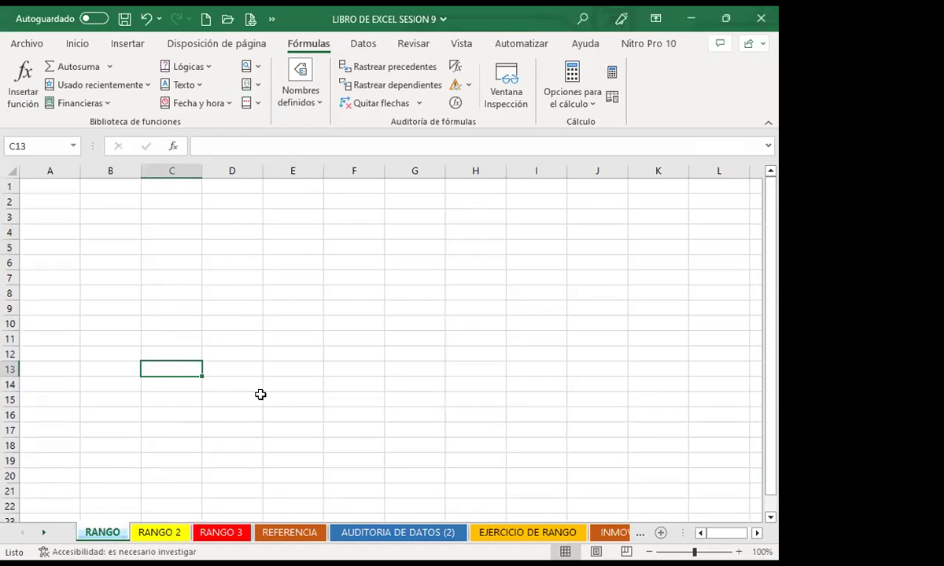
left_click(172, 293)
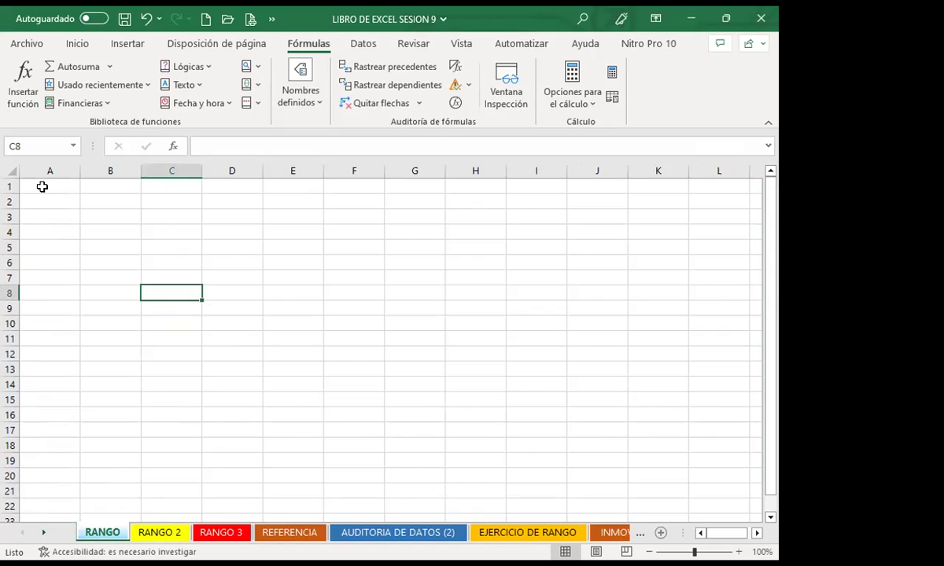
mouse_move(33, 184)
left_mouse_down()
mouse_move(200, 207)
mouse_move(238, 324)
left_mouse_up()
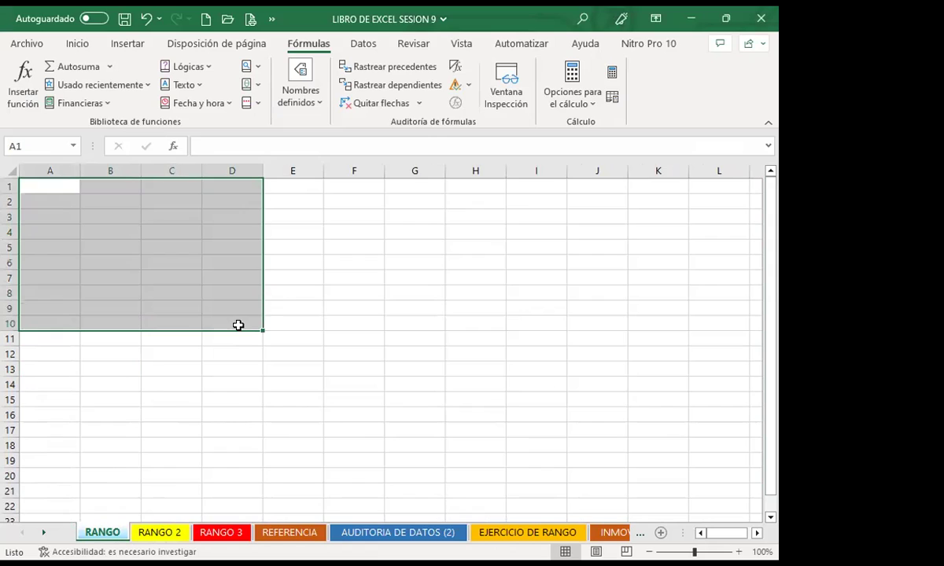
left_click(131, 237)
Build a multi-cell selection forming the letters H and O across columns A to G
left_click_drag(46, 185, 44, 472)
left_click(110, 323, "ctrl")
left_click_drag(171, 186, 171, 474)
left_click_drag(290, 187, 279, 474)
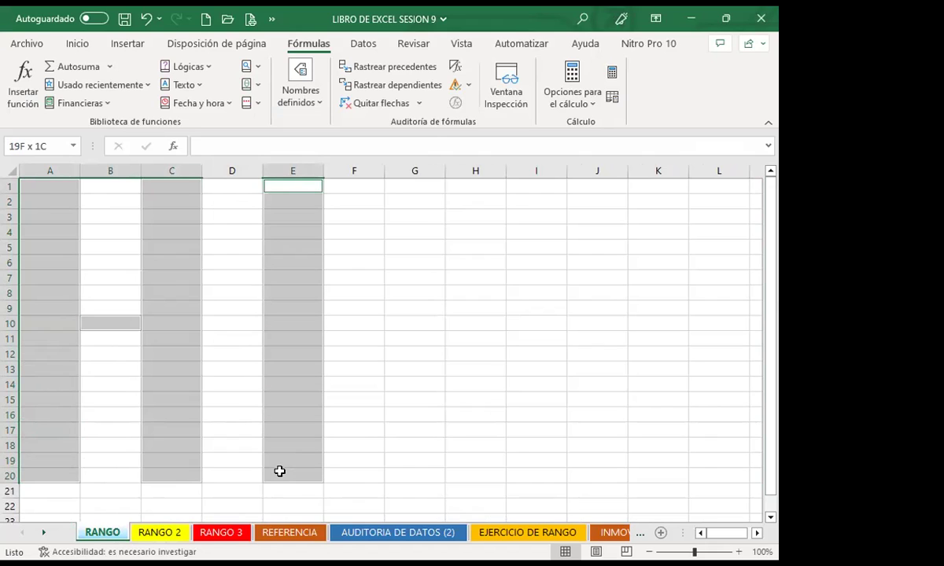
left_click(346, 475, "ctrl")
mouse_move(410, 475)
left_mouse_down()
mouse_move(424, 261)
mouse_move(415, 186)
left_mouse_up()
left_click(348, 186, "ctrl")
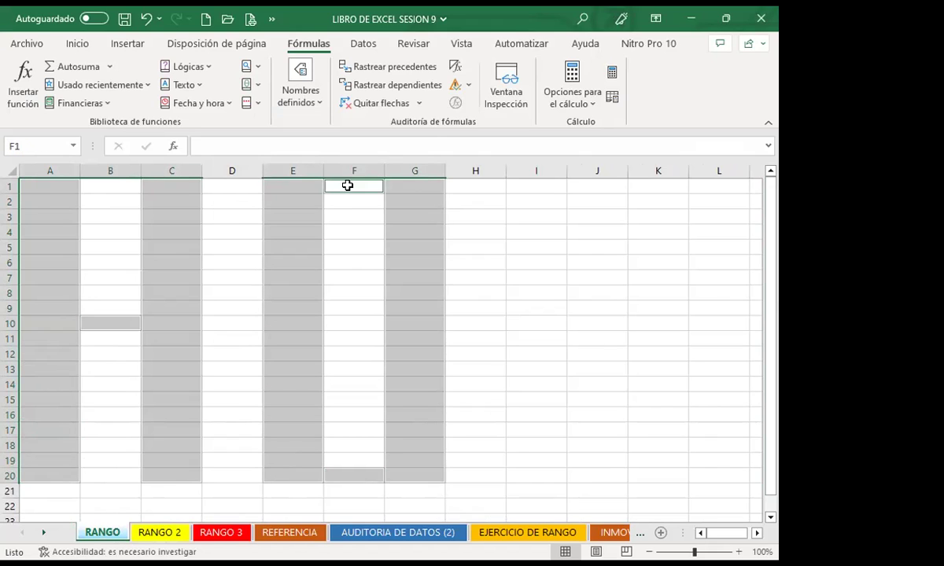
Extend the selection with the letters L and A across columns I to N at 80% zoom
left_click_drag(532, 189, 533, 476)
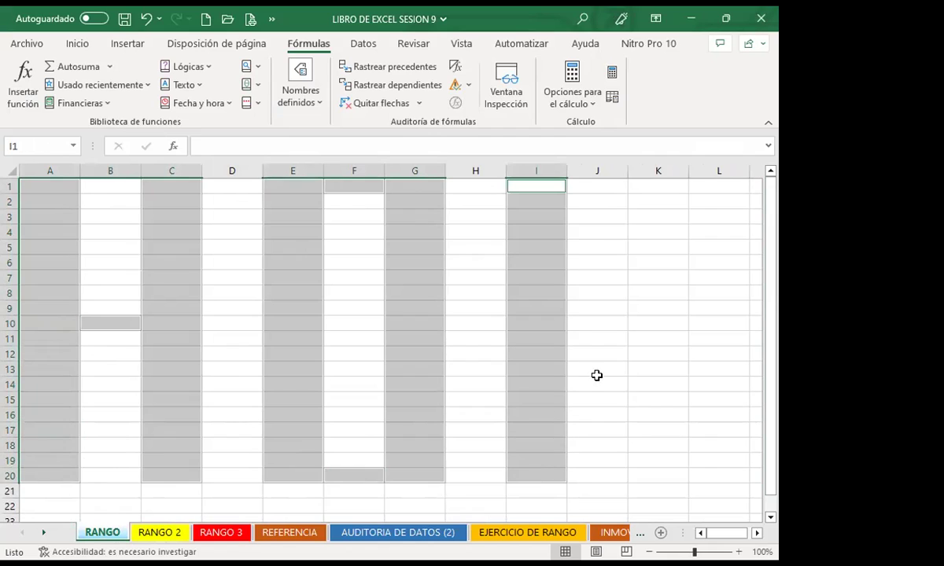
left_click_drag(592, 455, 593, 472)
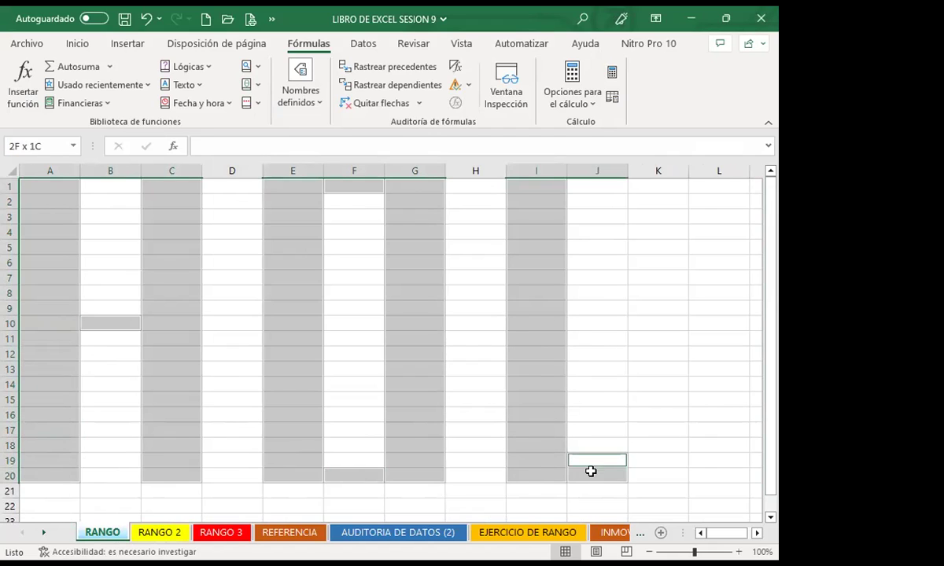
left_click_drag(712, 187, 710, 474)
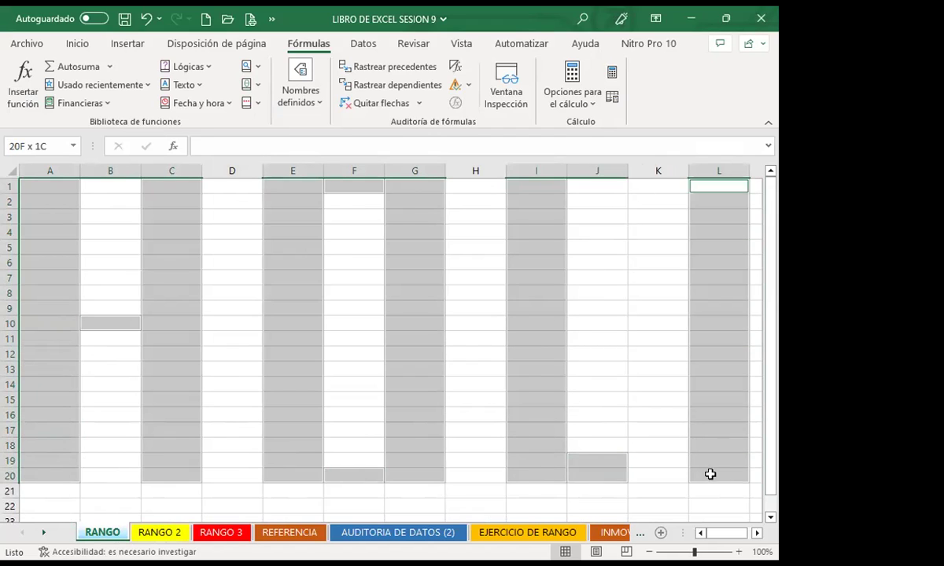
double_click(649, 551)
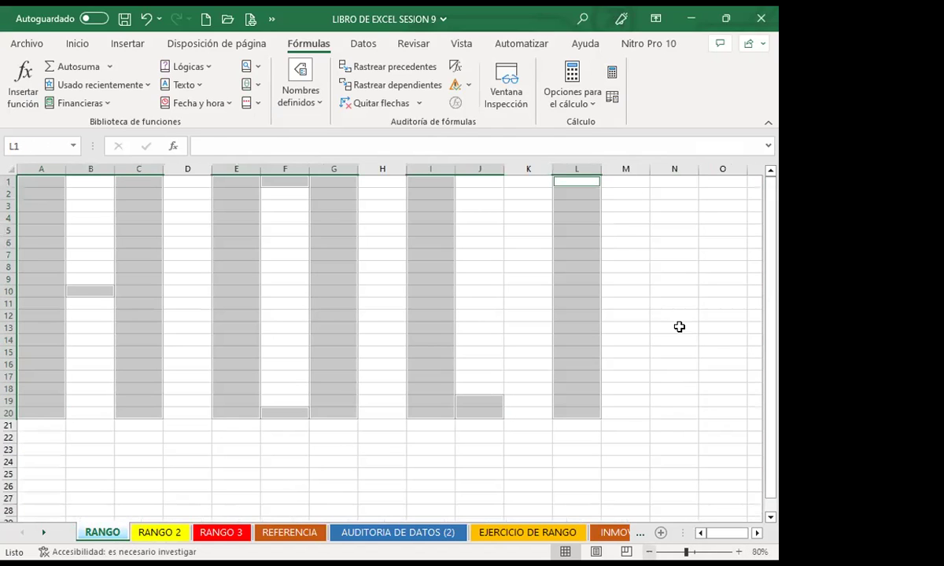
left_click(625, 181, "ctrl")
left_click_drag(674, 181, 676, 412)
left_click(625, 303, "ctrl")
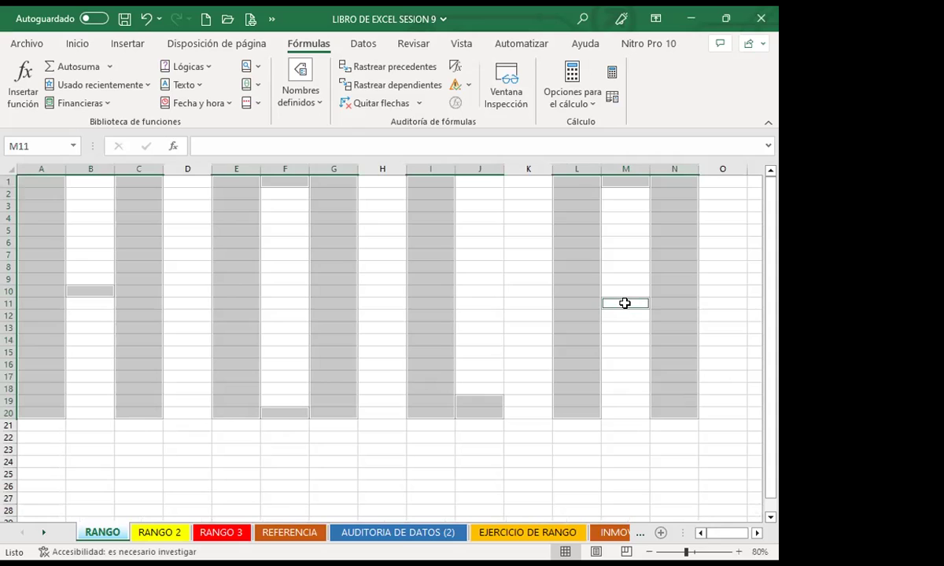
Fill the selected HOLA letter cells gold, after trying green first
left_click(77, 43)
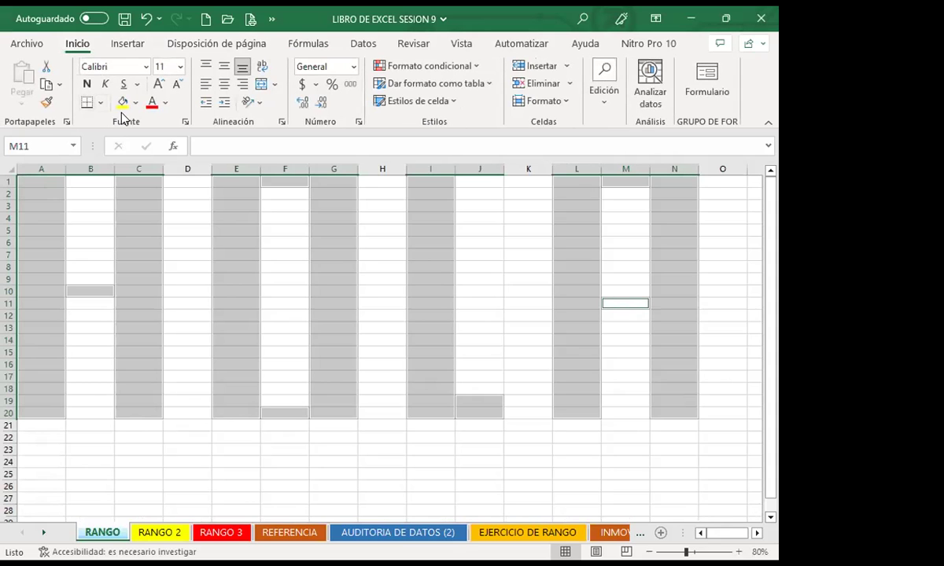
left_click(136, 103)
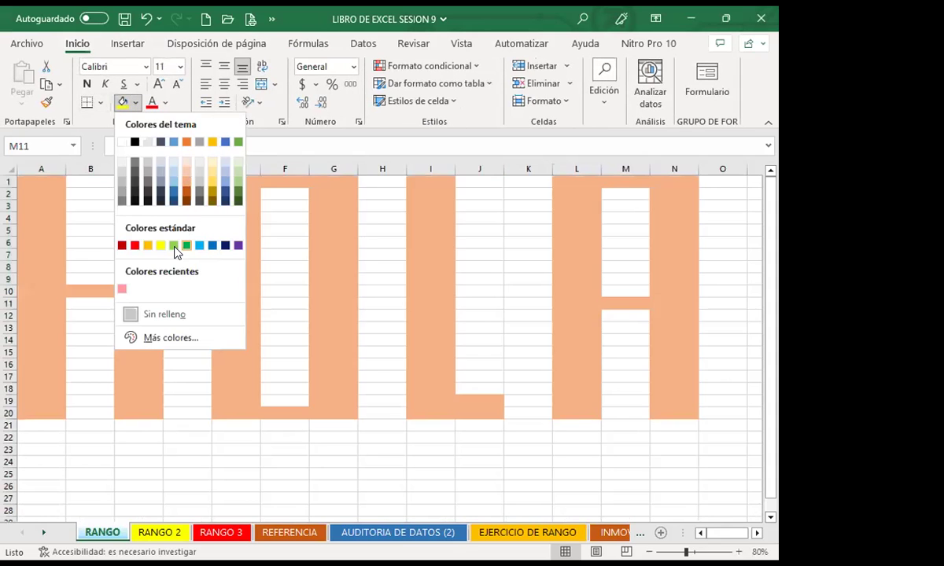
left_click(174, 246)
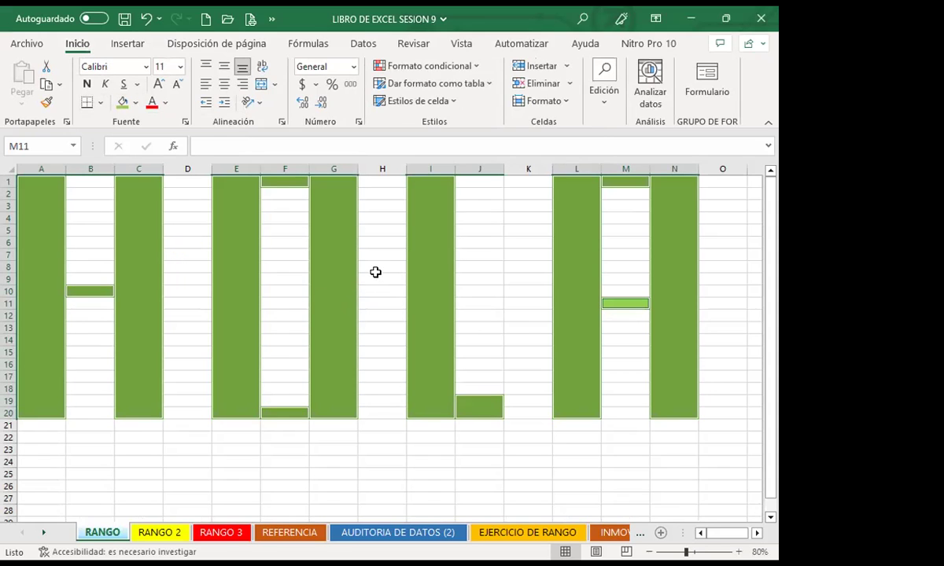
left_click(134, 103)
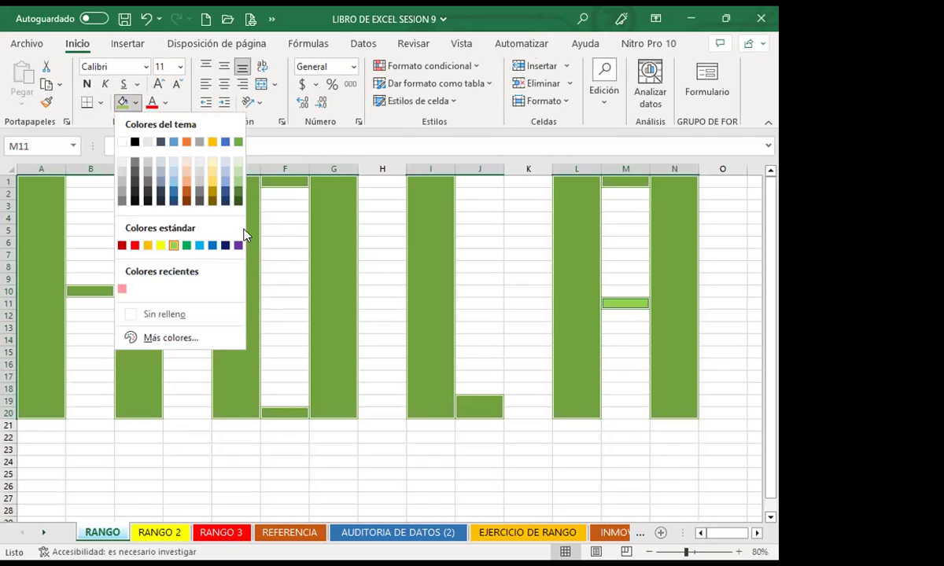
left_click(212, 189)
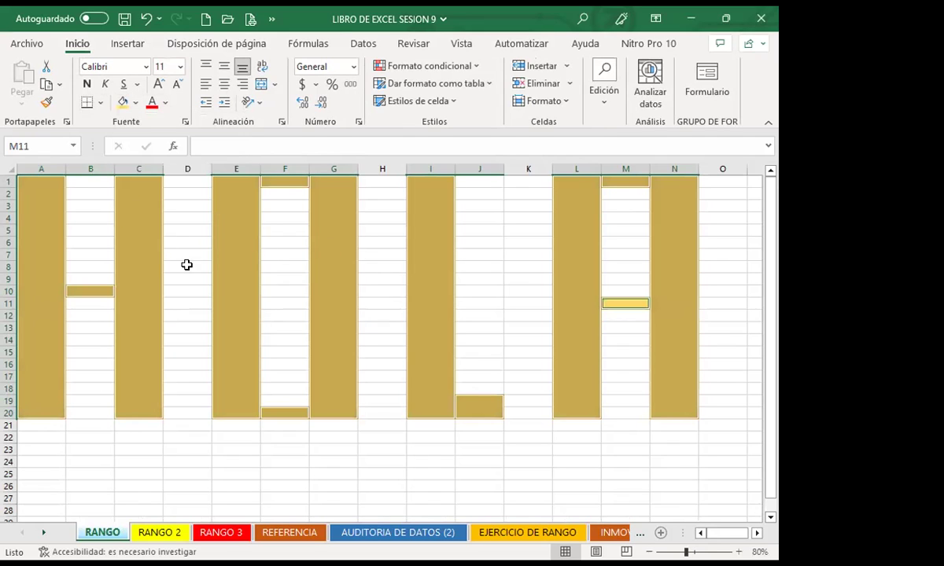
Name the selected letter cells VANE in the Name Box
left_click(36, 146)
type("VANE")
key("Escape")
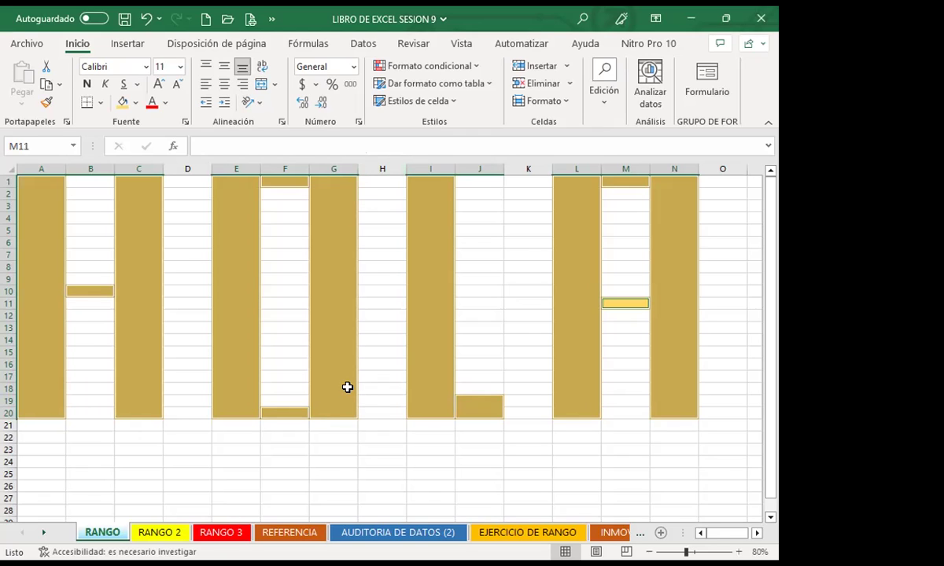
Deselect and click around the sheet to view the gold HOLA letters
left_click(479, 277)
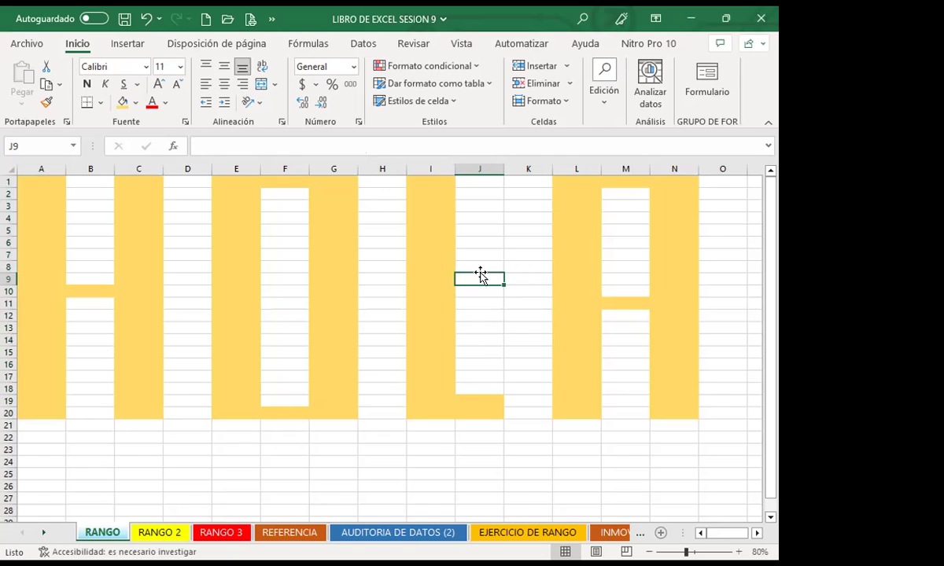
left_click(509, 438)
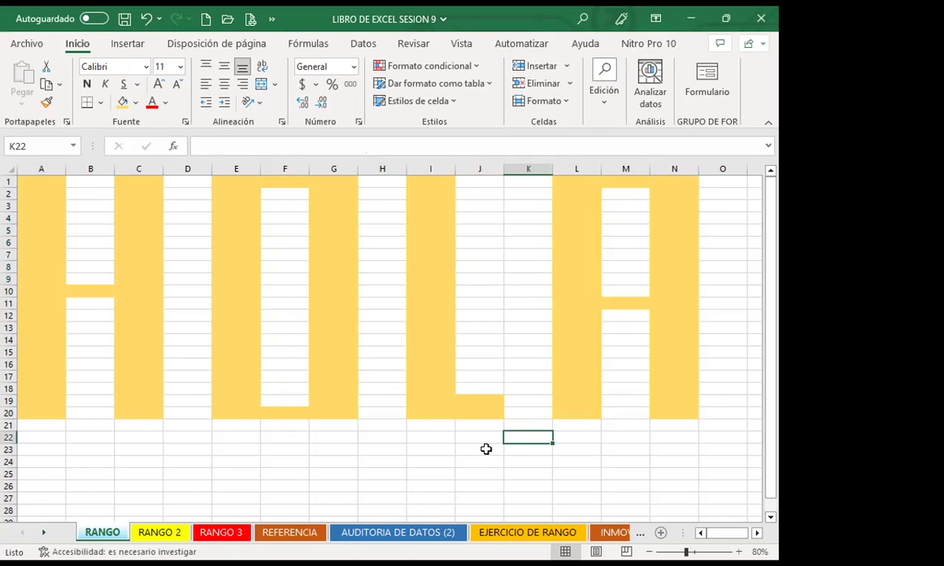
left_click(486, 449)
left_click(123, 203)
left_click(340, 456)
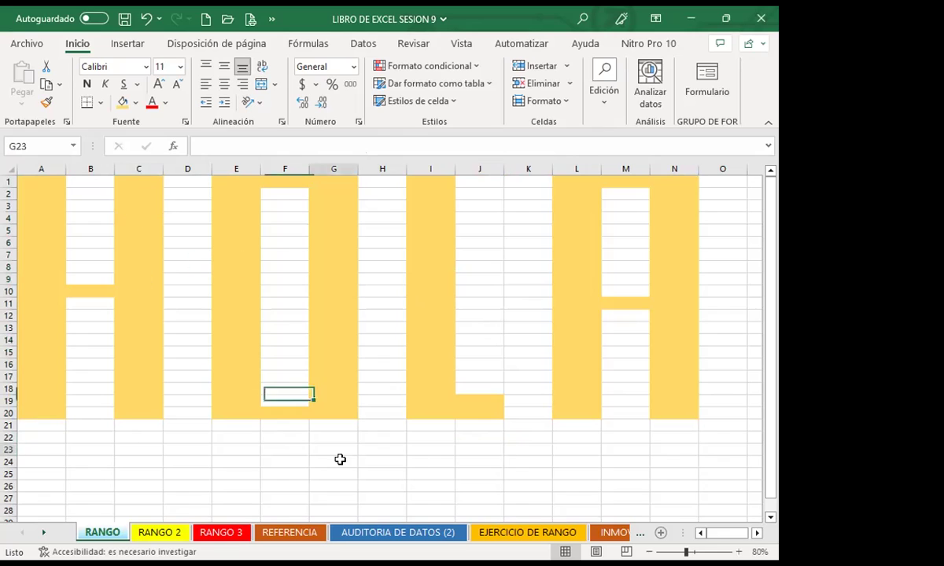
left_click(445, 288)
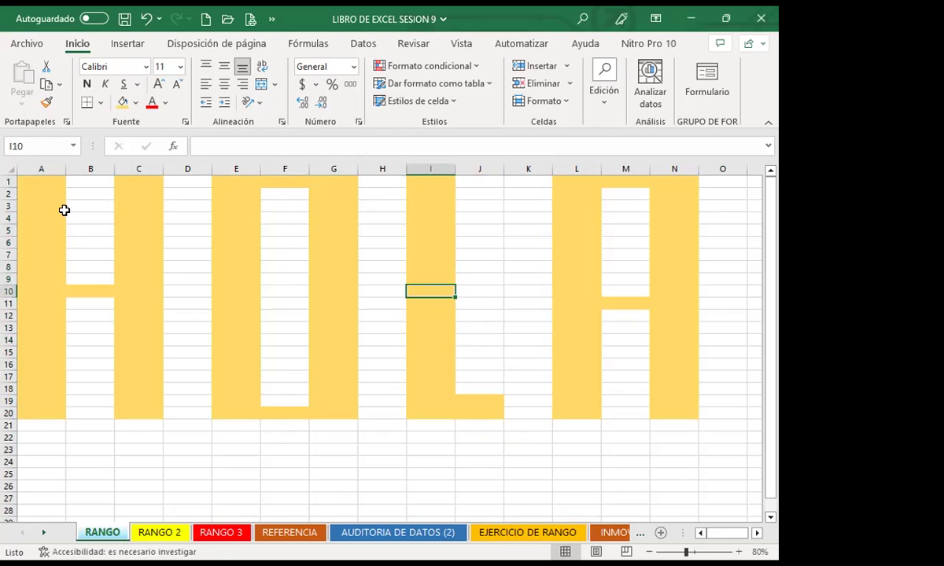
Reselect all the letter cells at once by choosing VANE from the Name Box list
left_click_drag(40, 181, 36, 409)
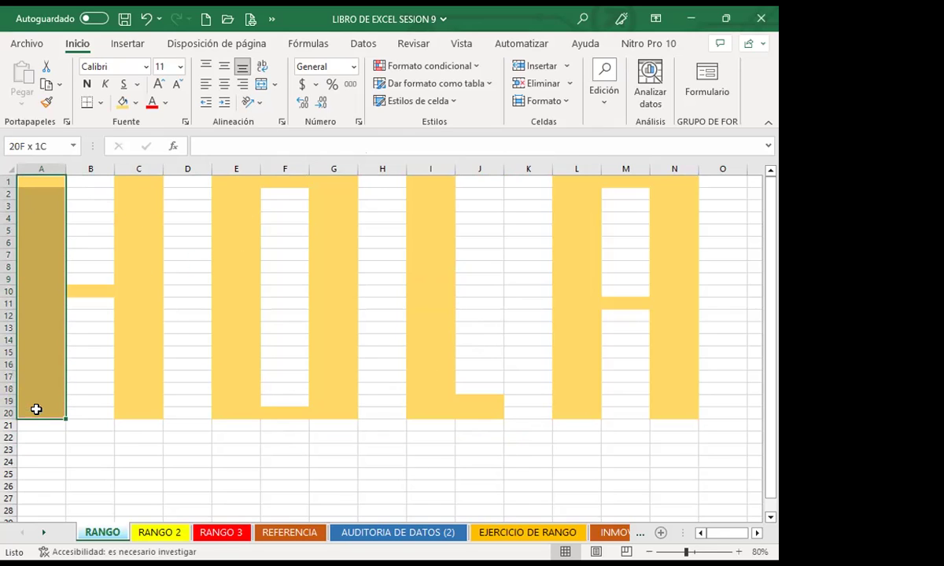
left_click(93, 289)
left_click(133, 279)
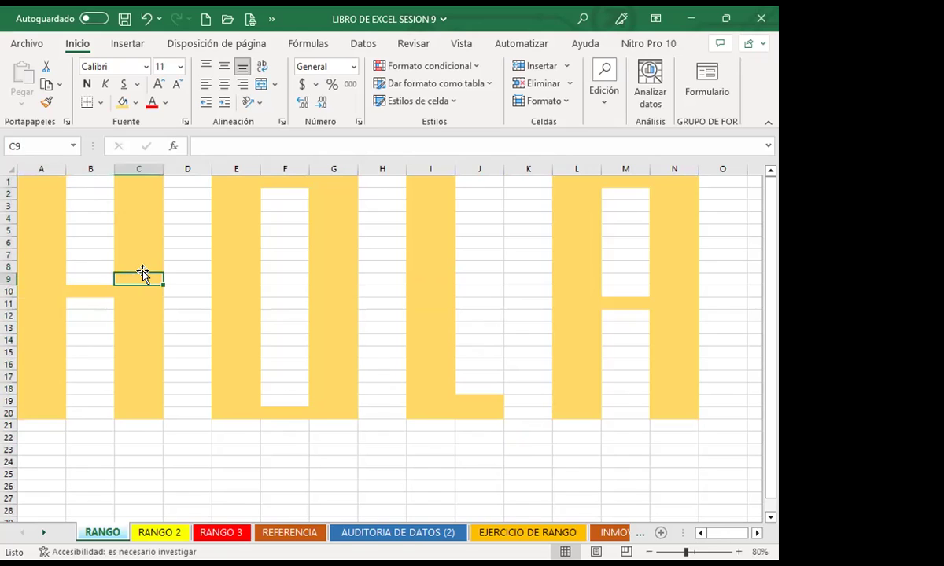
left_click(204, 277)
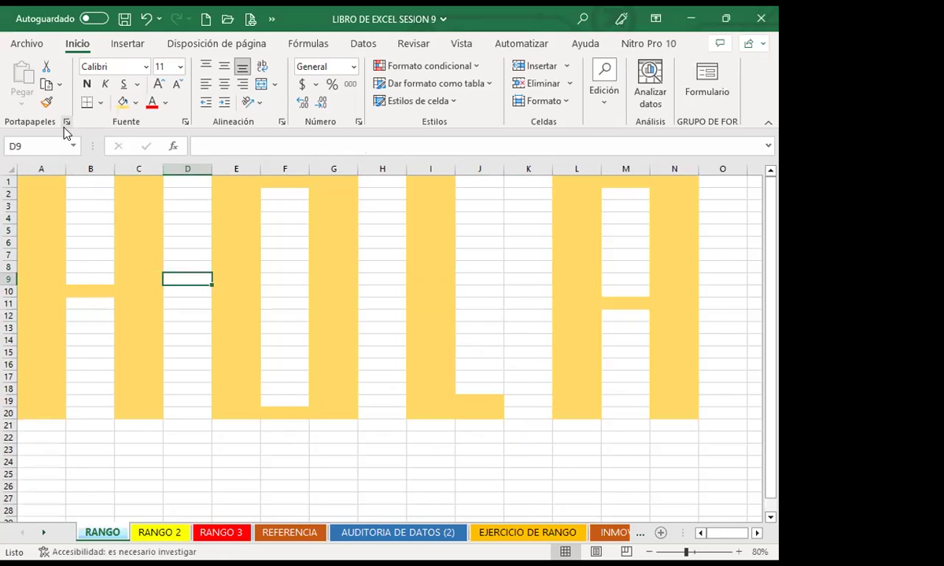
left_click(73, 148)
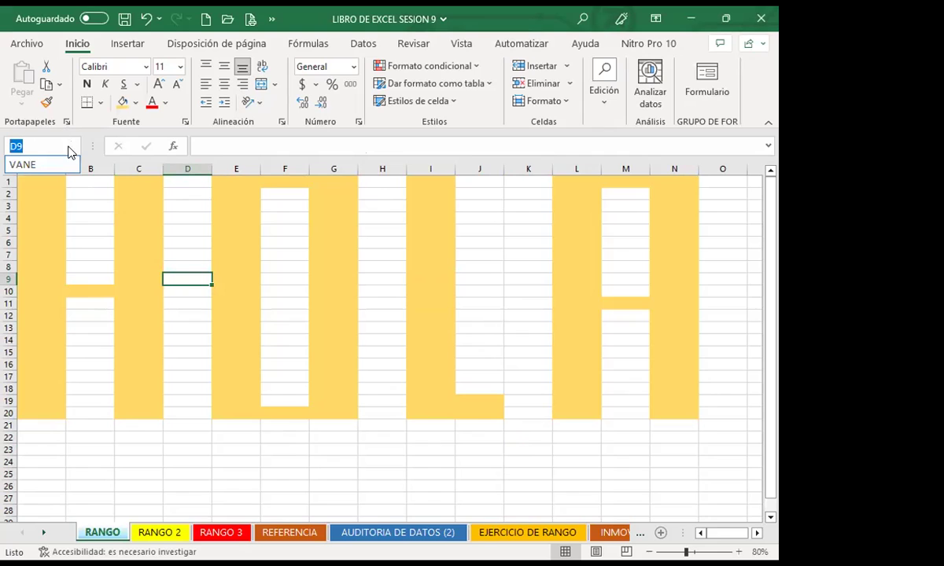
left_click(27, 166)
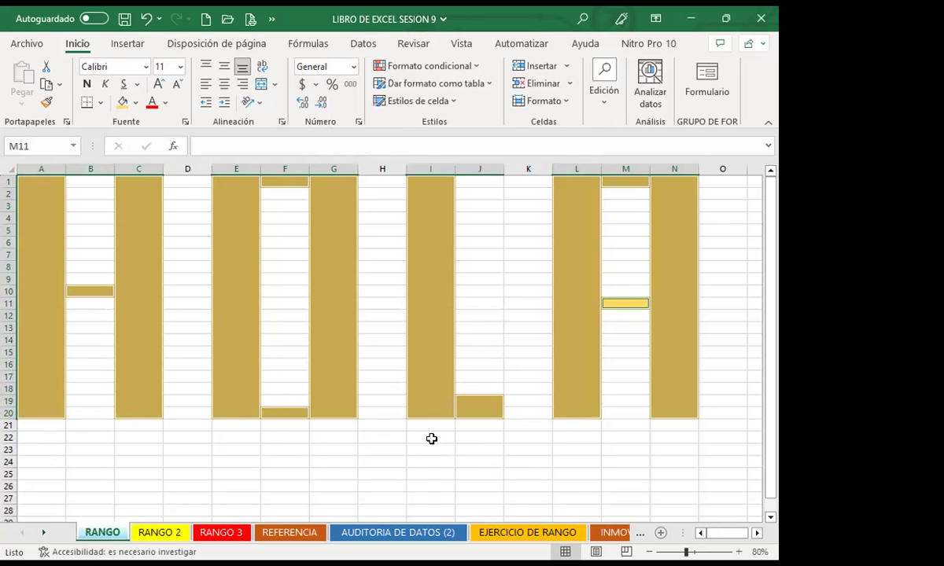
Recolour the letters dark grey, then select the VANE range and fill it blue
left_click(135, 103)
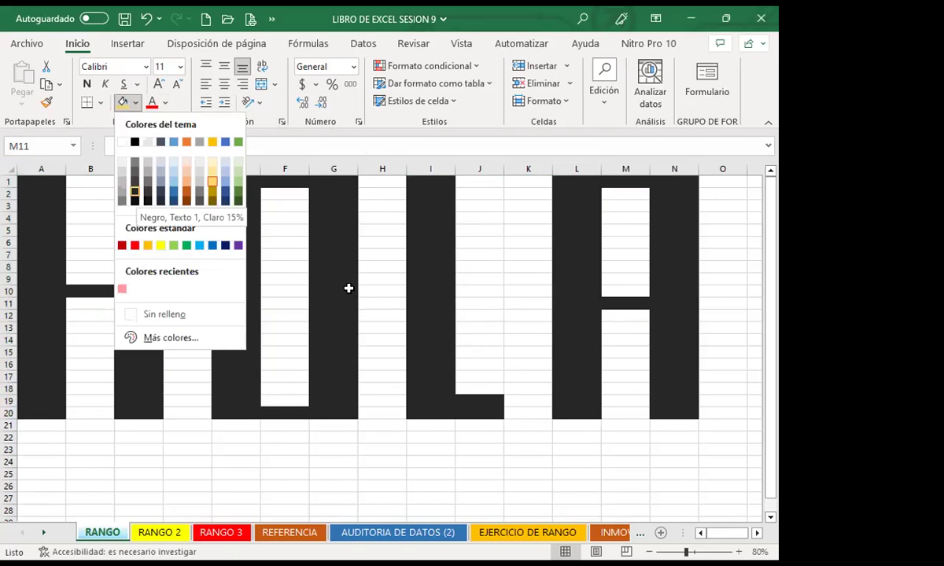
left_click(515, 313)
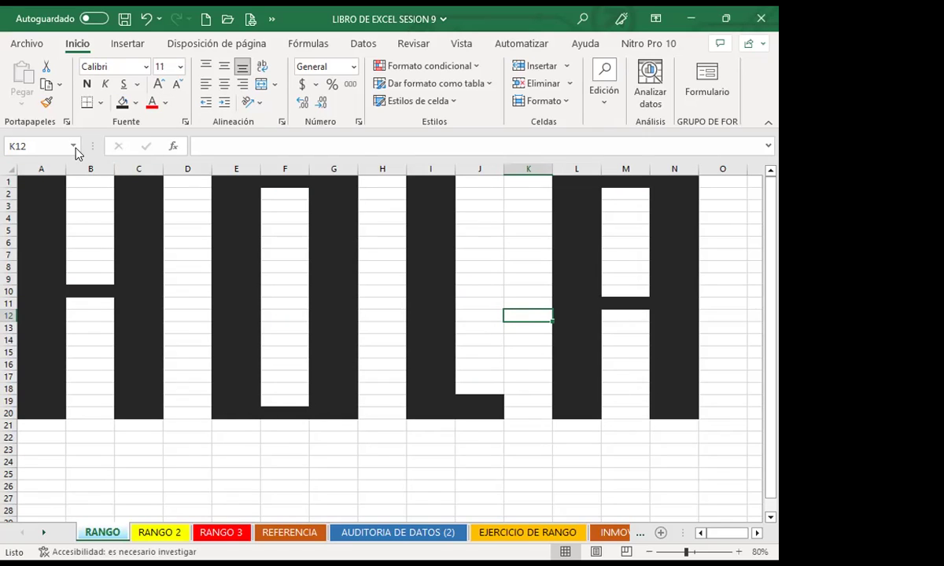
left_click(72, 146)
left_click(30, 165)
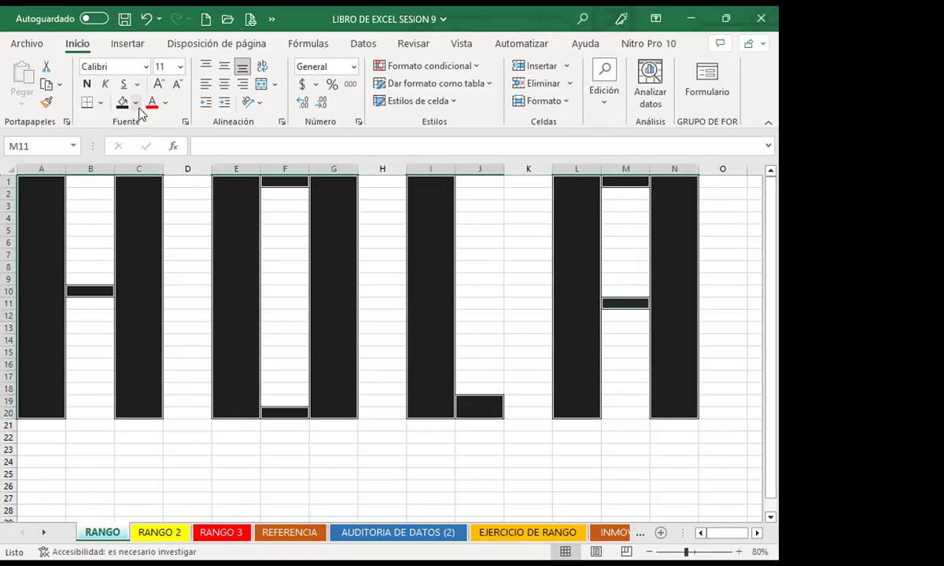
left_click(135, 103)
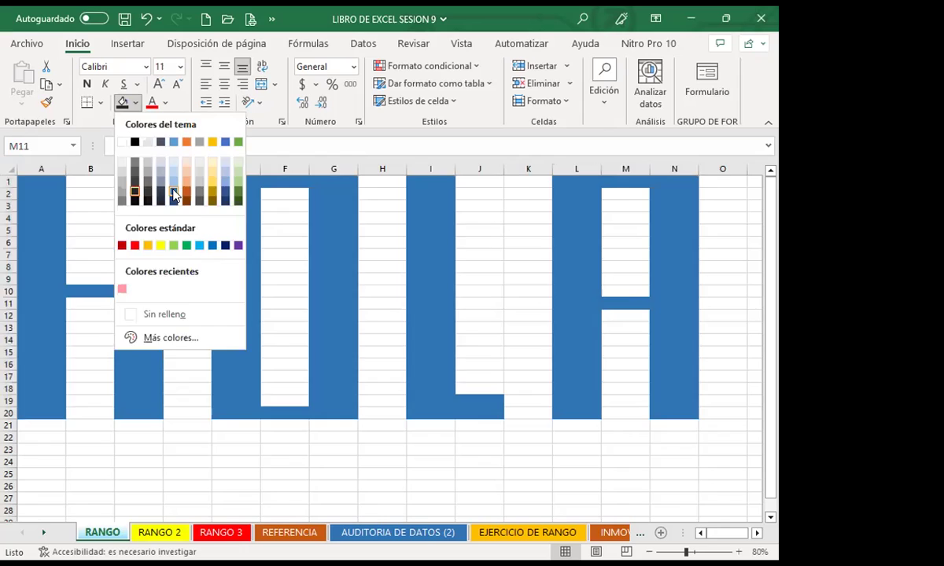
left_click(173, 194)
left_click(385, 293)
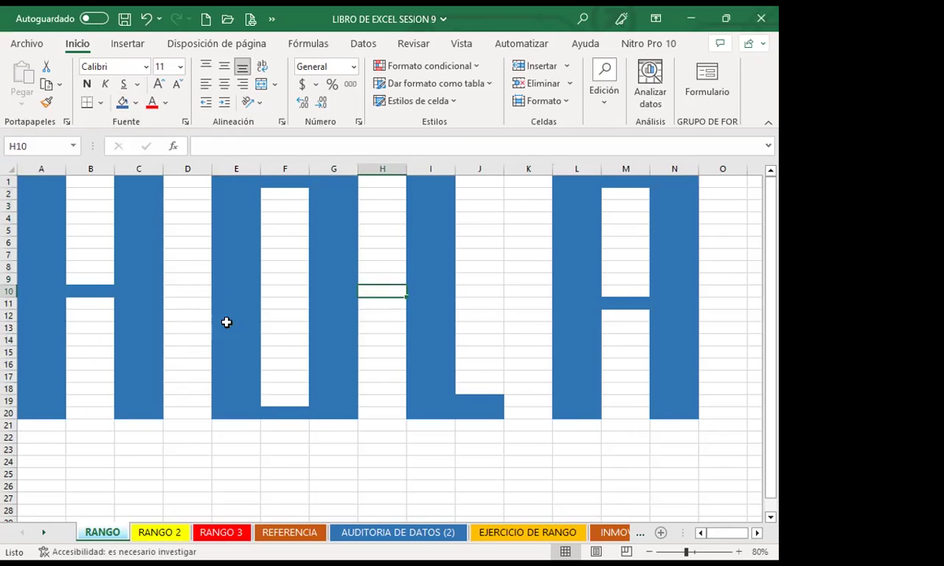
Select the entire sheet and delete all its cells
left_click(10, 168)
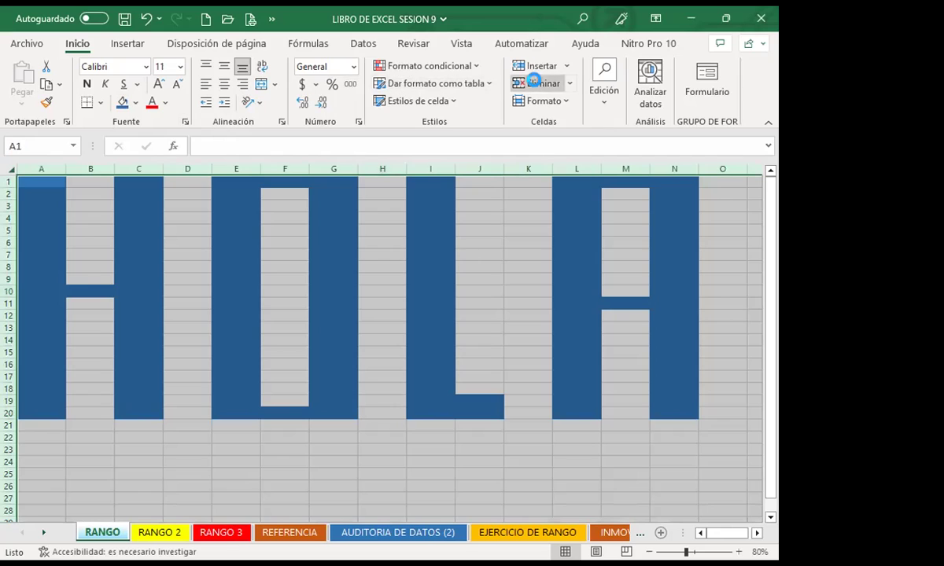
left_click(536, 82)
left_click(221, 250)
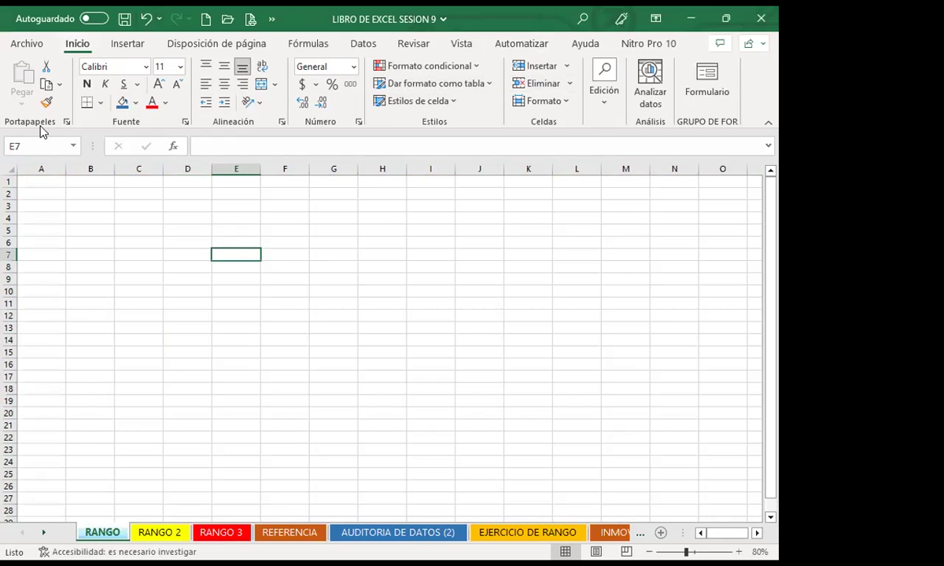
Select B4:B5 through the Name Box and name it VANE
left_click(74, 145)
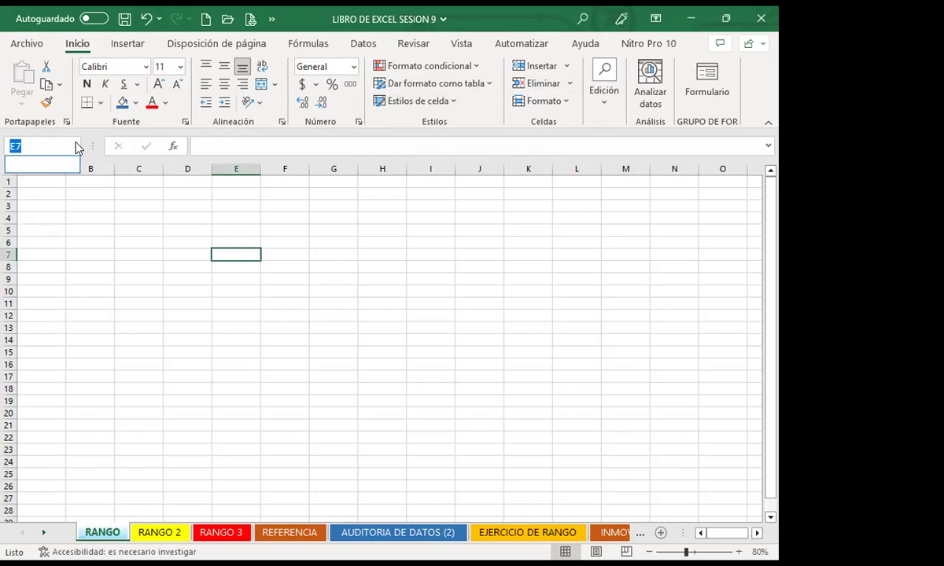
left_click(124, 45)
left_click(303, 44)
type("B4:B5")
key("Return")
left_click(42, 146)
type("VANE")
key("Return")
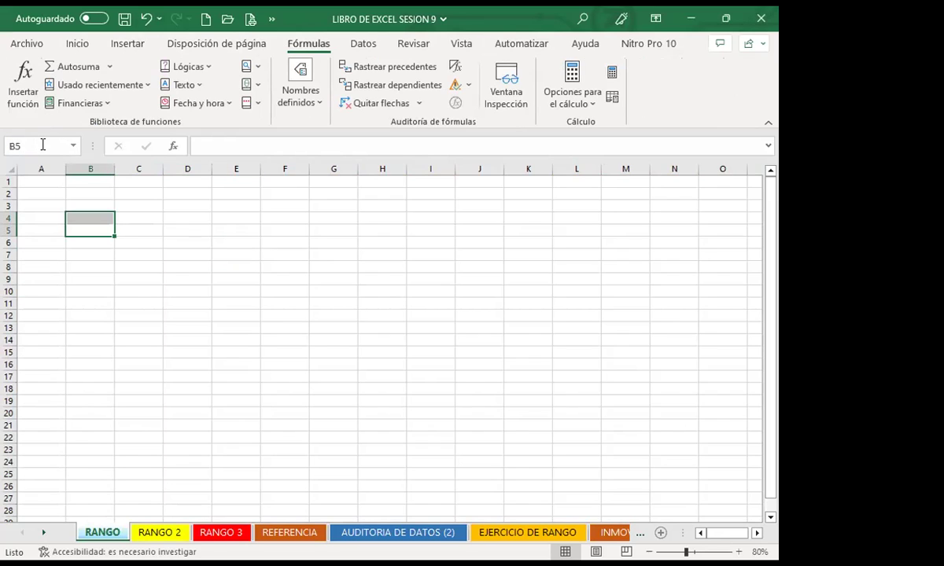
Jump to the VANE range, then undo the deletion to restore the HOLA letters
left_click(48, 230)
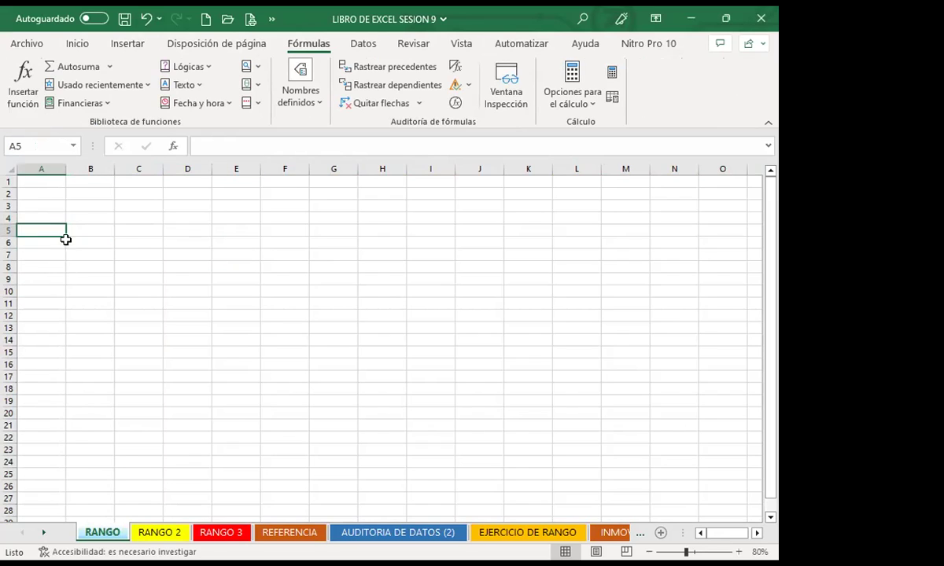
left_click(138, 291)
left_click(73, 145)
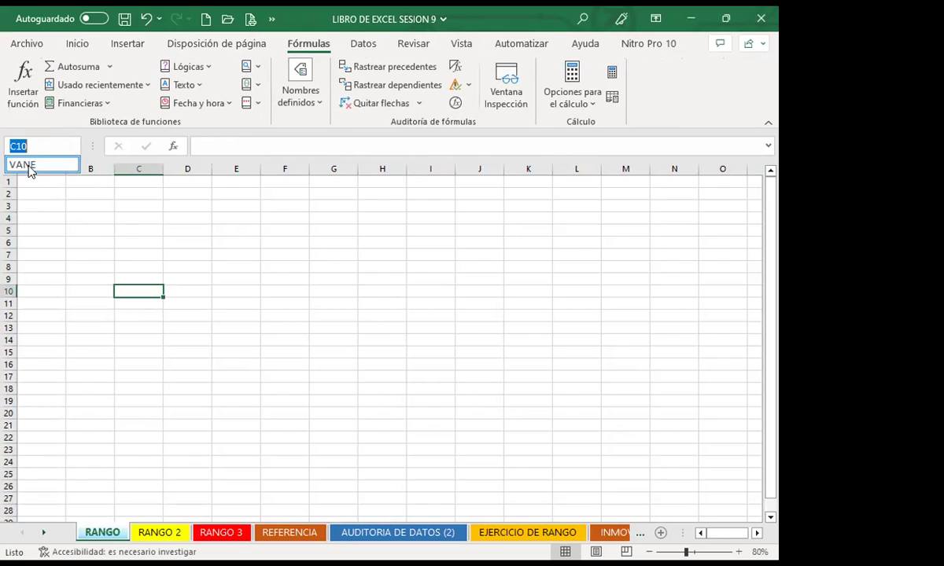
left_click(24, 164)
left_click_drag(87, 194, 85, 182)
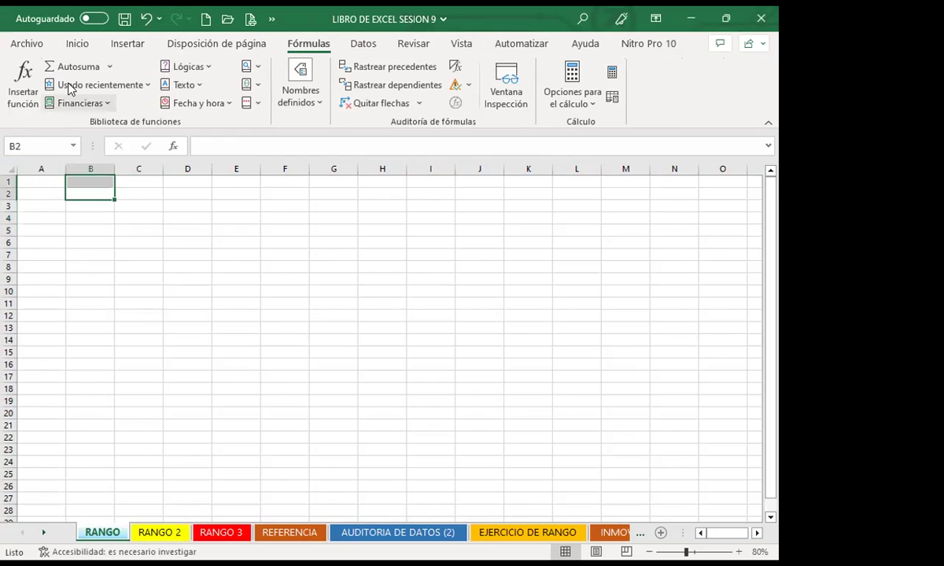
left_click(147, 20)
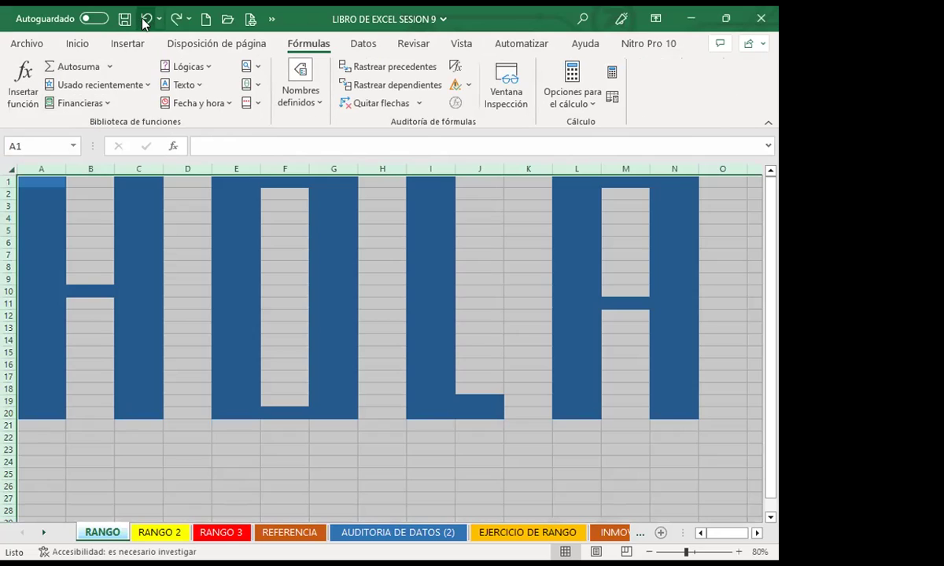
Select the whole HOLA block A1:O23 and bring up the Fill Color choices
left_click(74, 255)
left_click(33, 193)
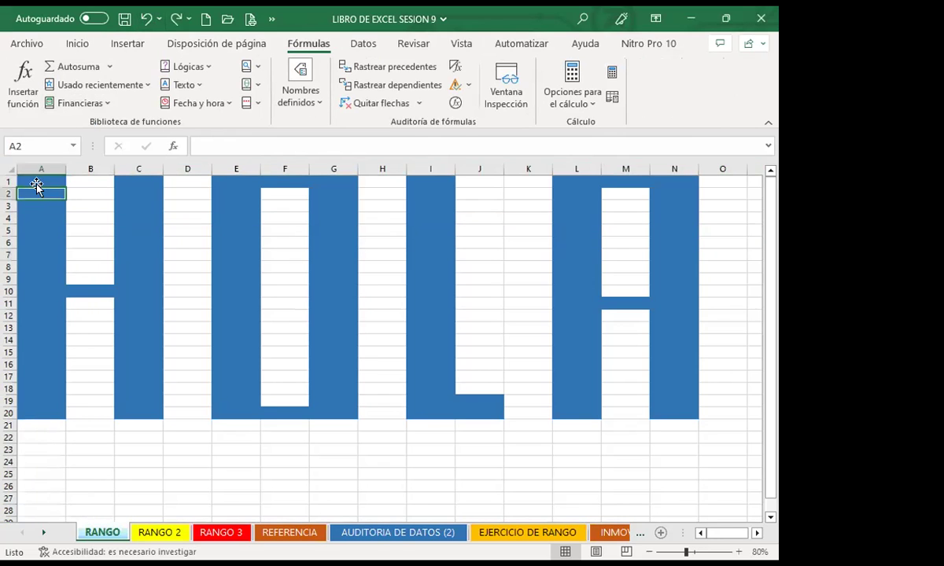
left_click_drag(33, 180, 742, 448)
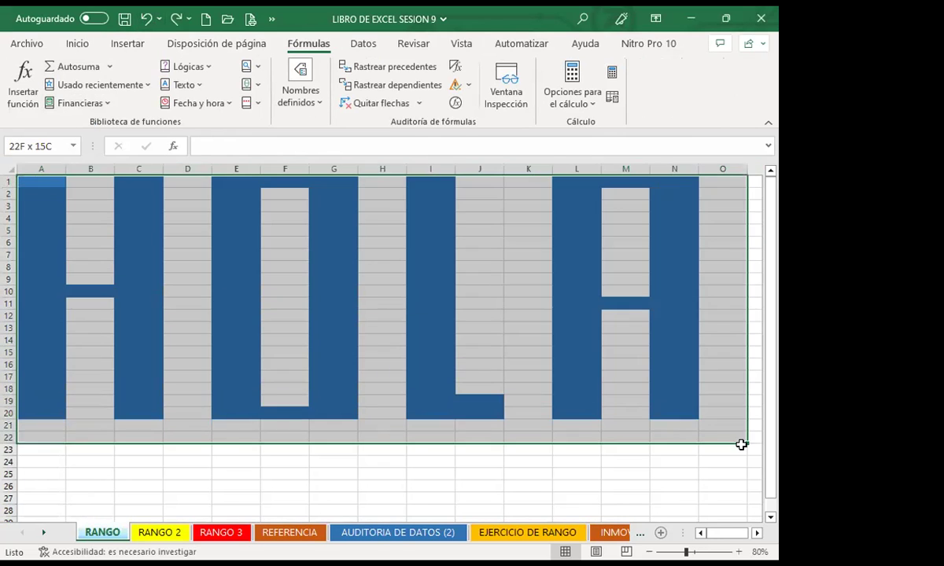
left_click(77, 43)
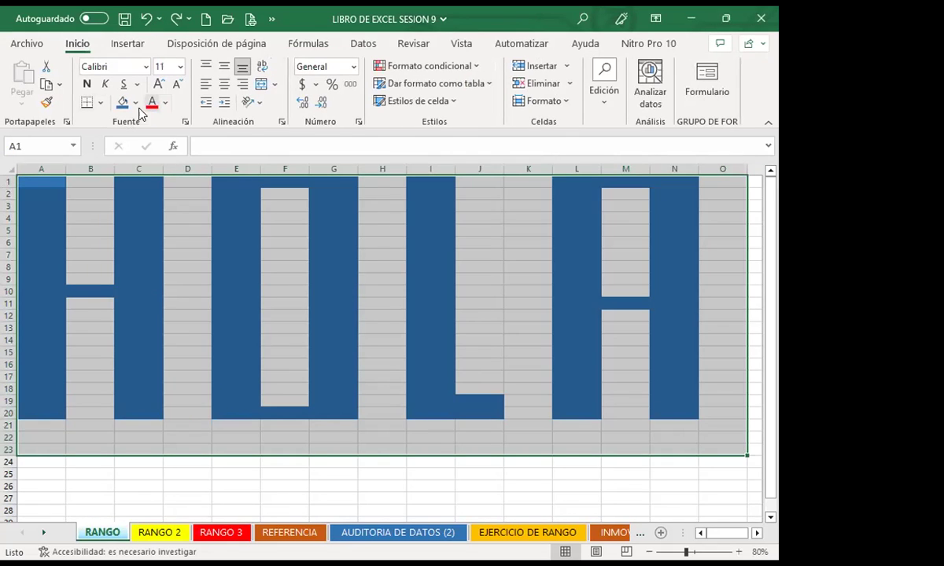
left_click(135, 105)
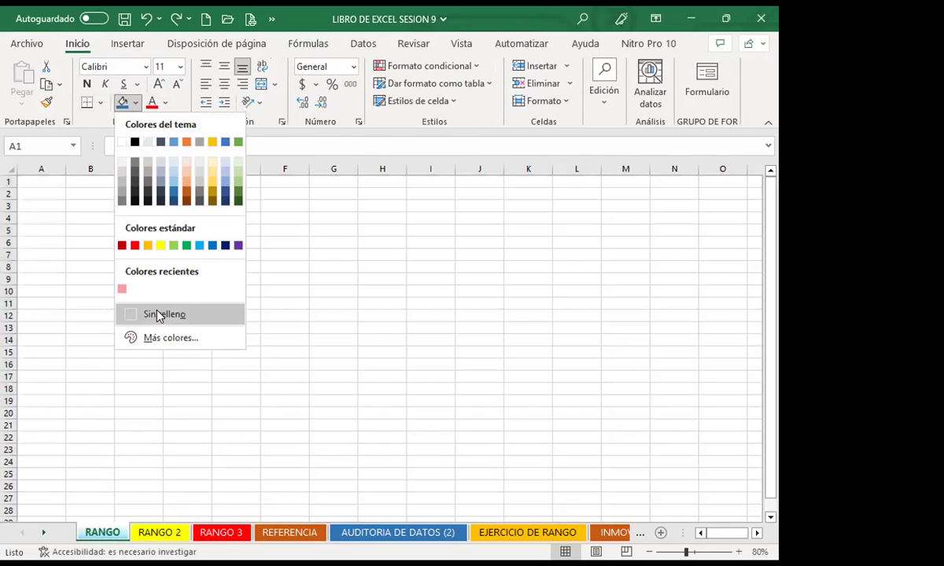
Remove all fill from A1:O23 and select the VANE range from the Name Box
left_click(158, 316)
left_click(419, 354)
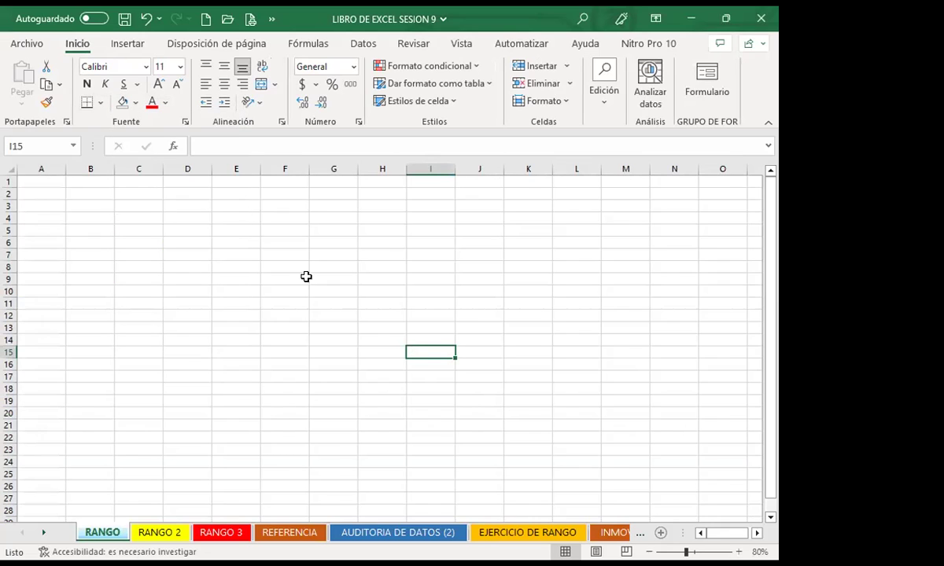
left_click(75, 148)
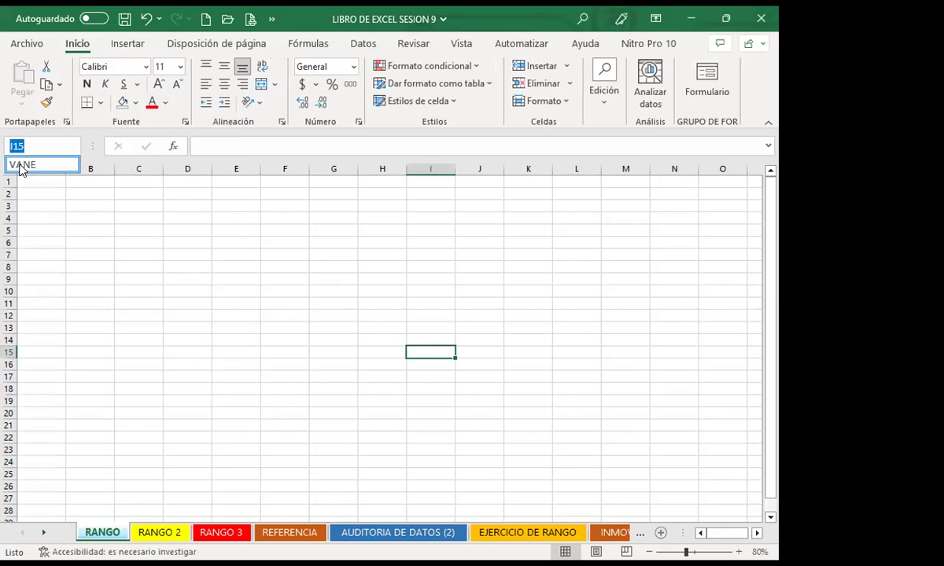
left_click(19, 161)
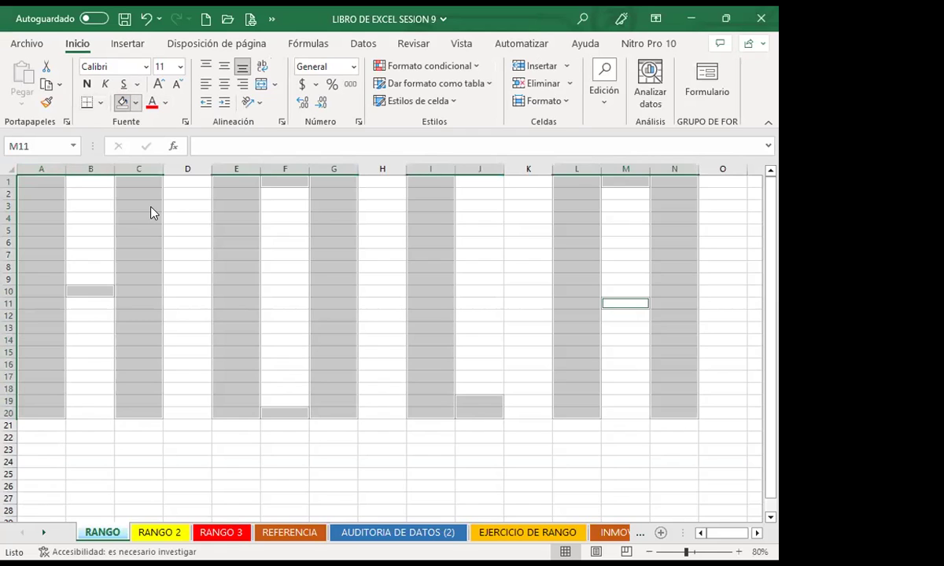
Fill the VANE range dark gold and click around to view the gold letters
left_click(135, 102)
left_click(209, 198)
left_click(512, 277)
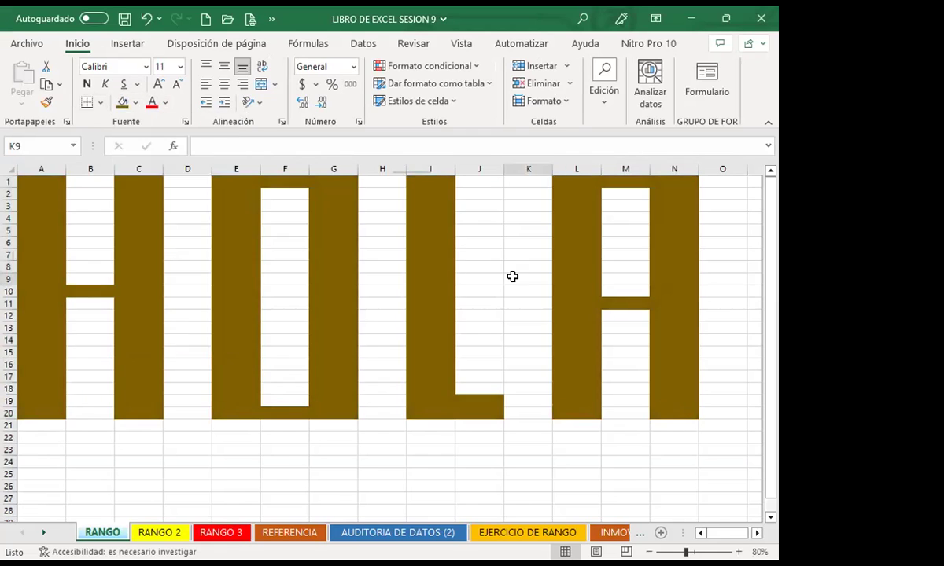
left_click(304, 305)
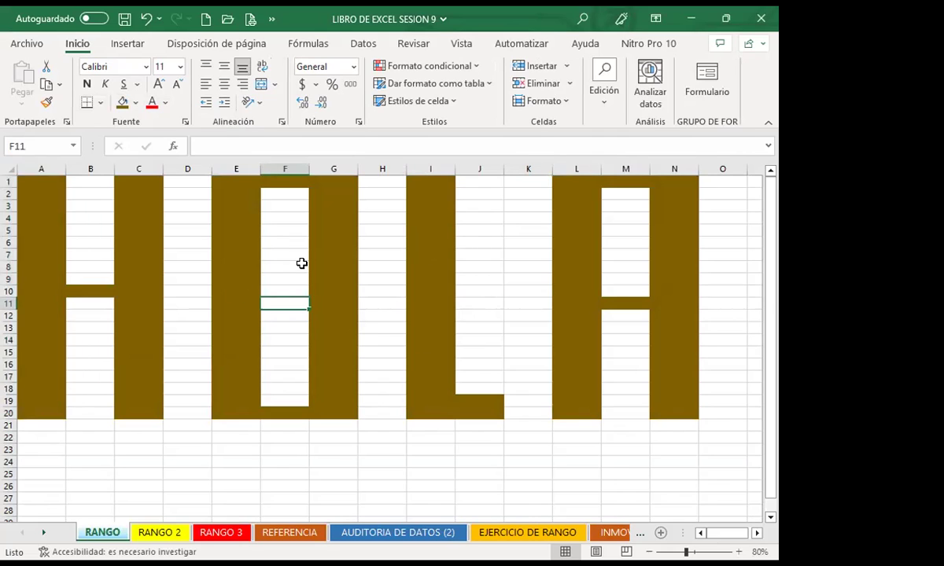
left_click(479, 273)
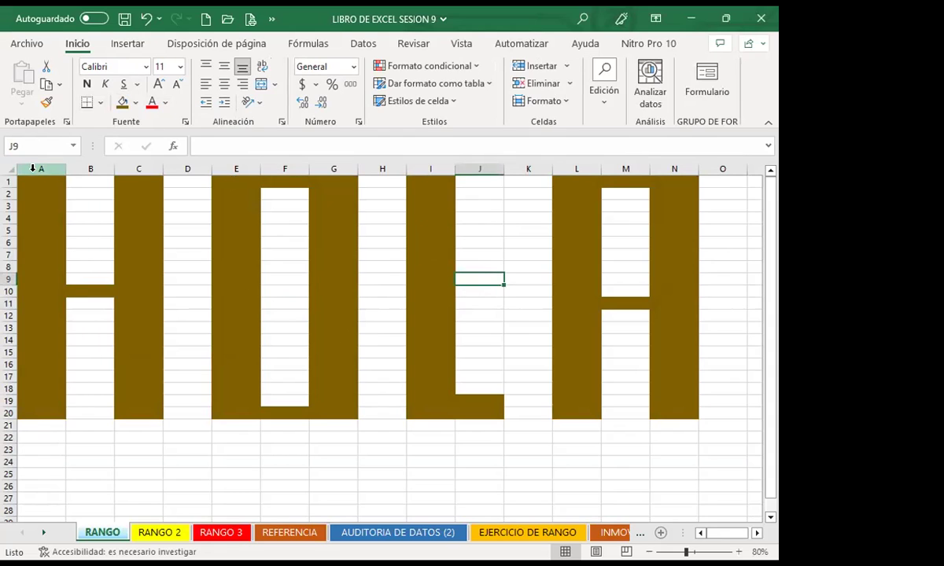
left_click_drag(187, 243, 187, 231)
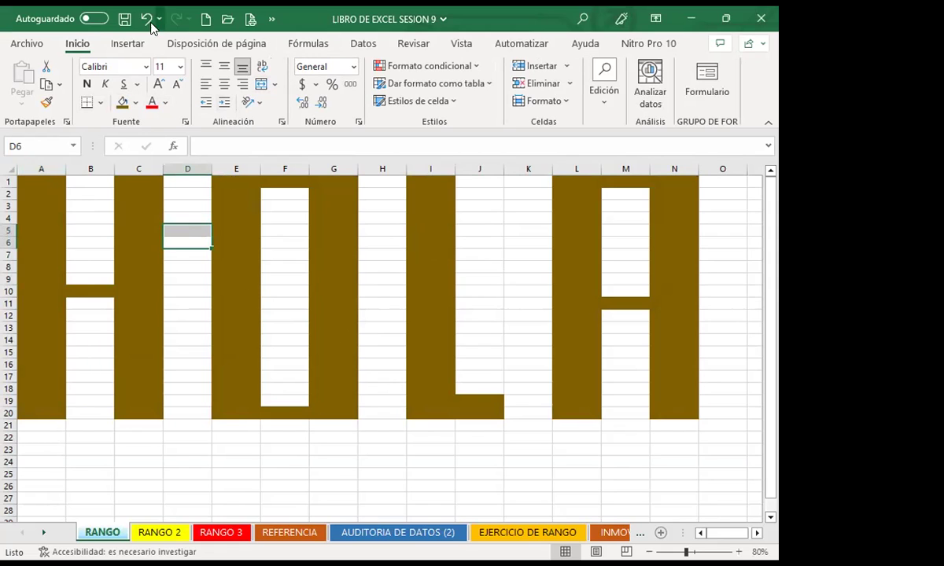
Open the Name Manager under Fórmulas and bring up VANE in Editar nombre
left_click(309, 45)
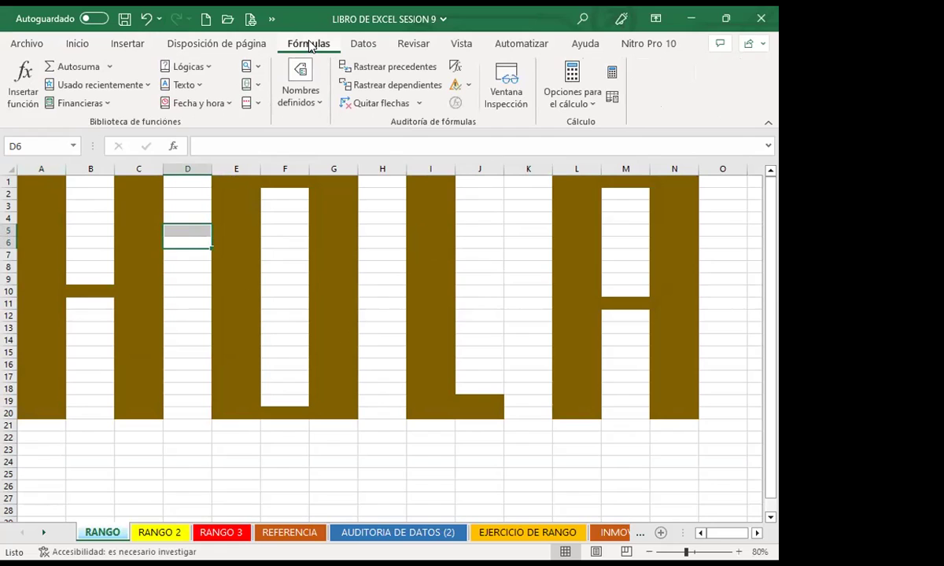
left_click(318, 106)
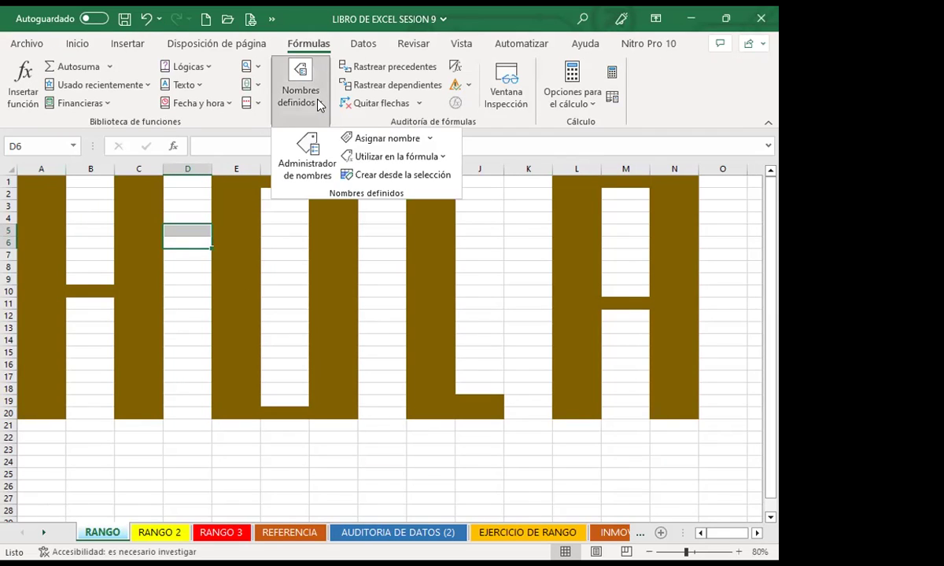
left_click(308, 150)
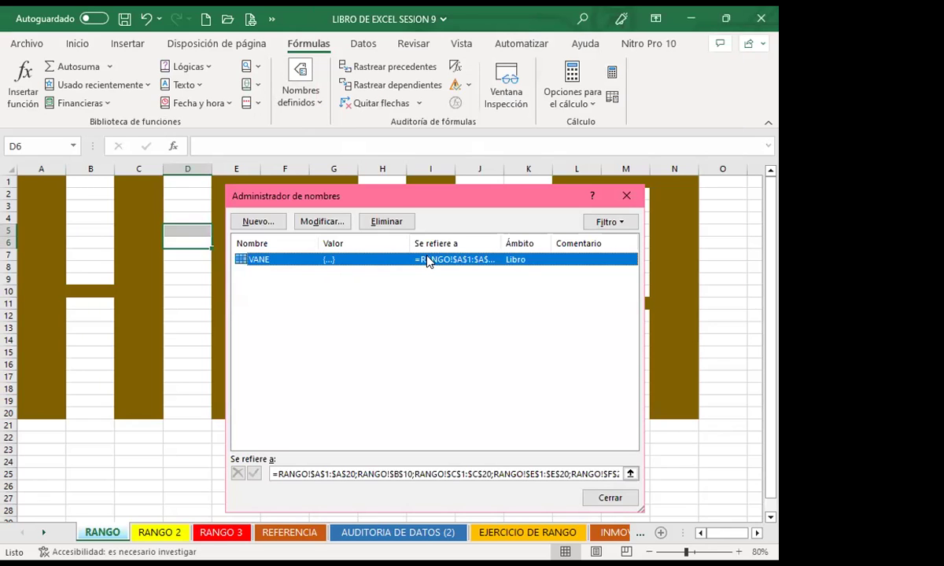
double_click(375, 263)
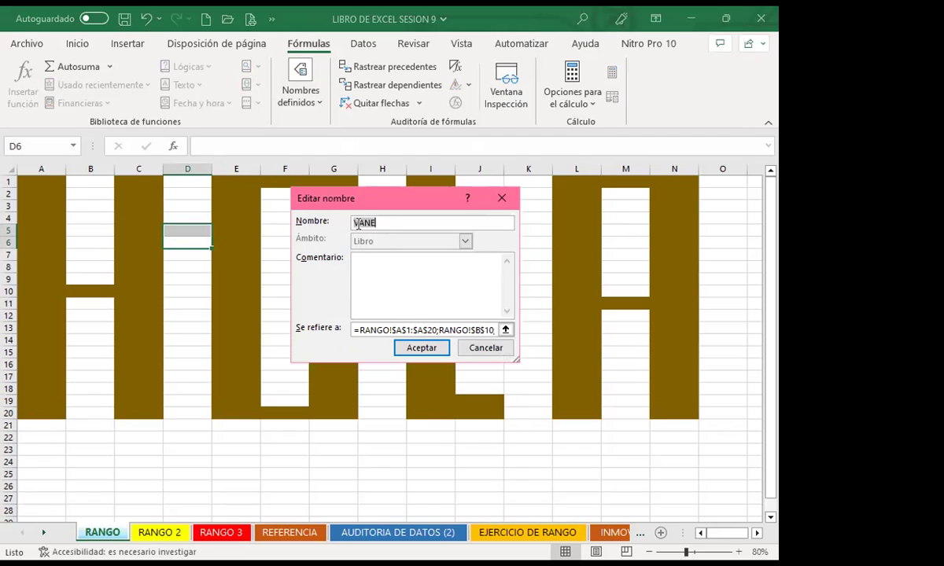
Try shifting VANE's reference, cancel the edit, and close the Name Manager
left_click(383, 223)
left_click(465, 329)
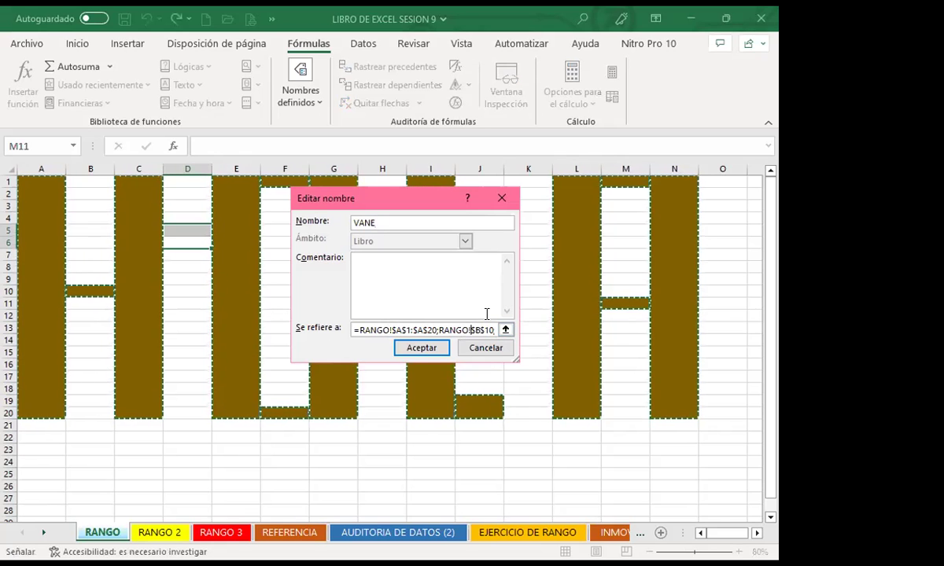
key("Right")
key("Right")
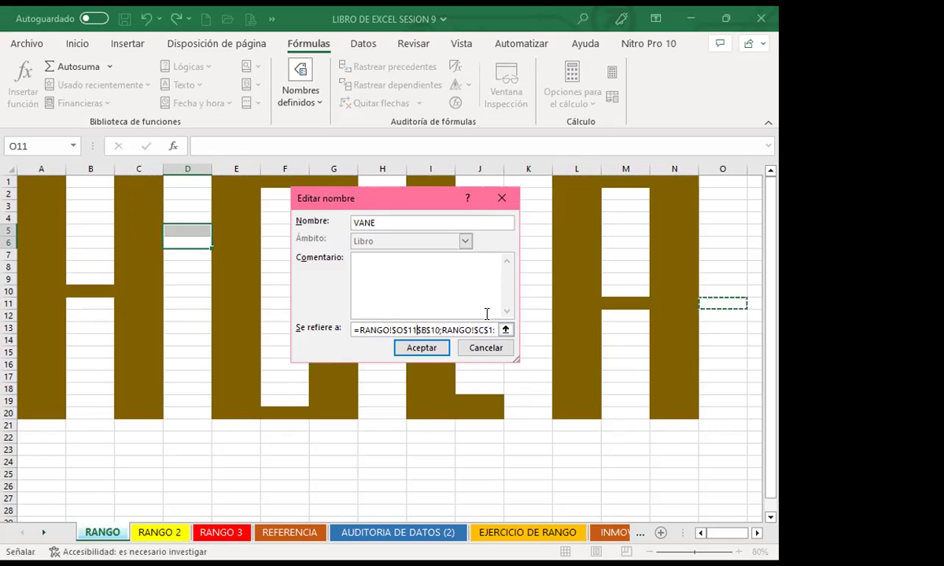
key("Right")
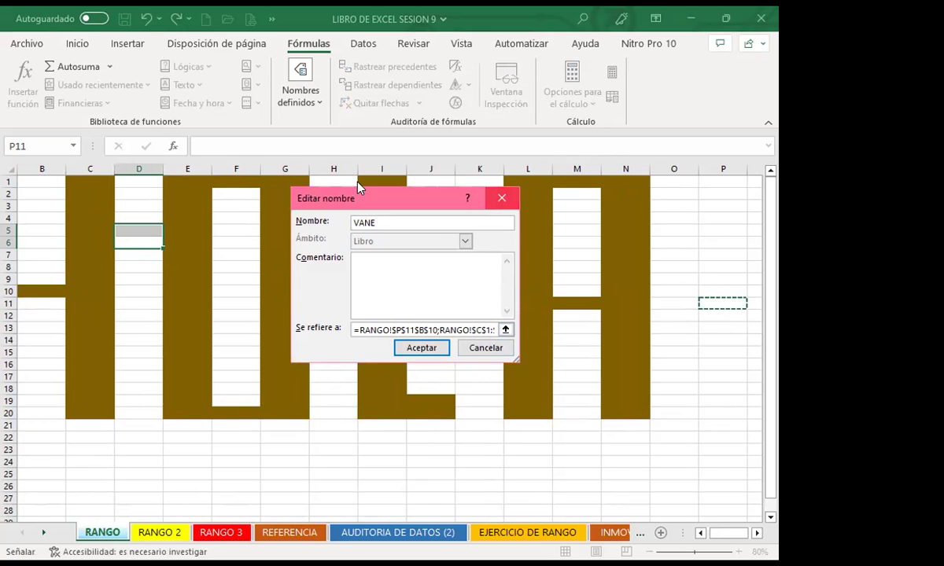
left_click(502, 198)
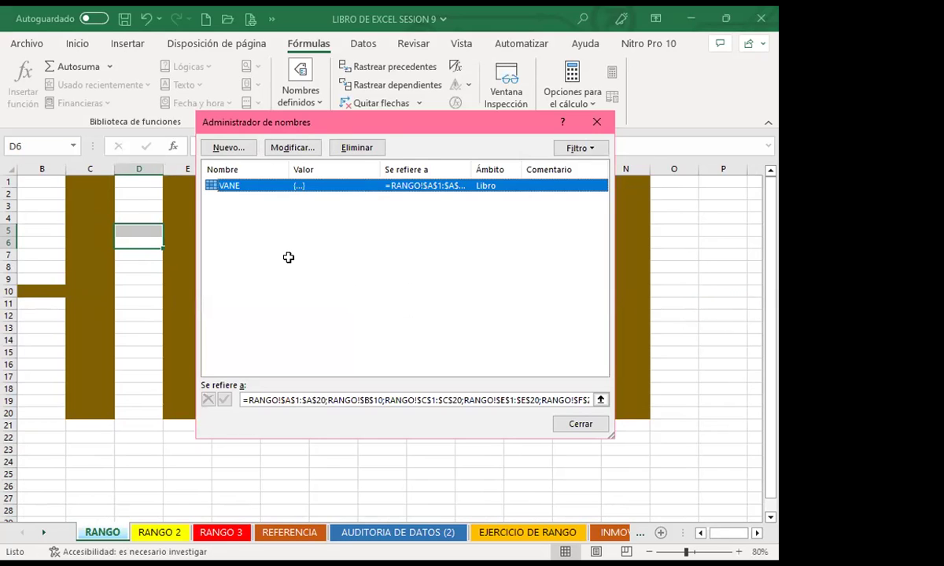
key("Escape")
left_click(127, 267)
left_click(625, 473)
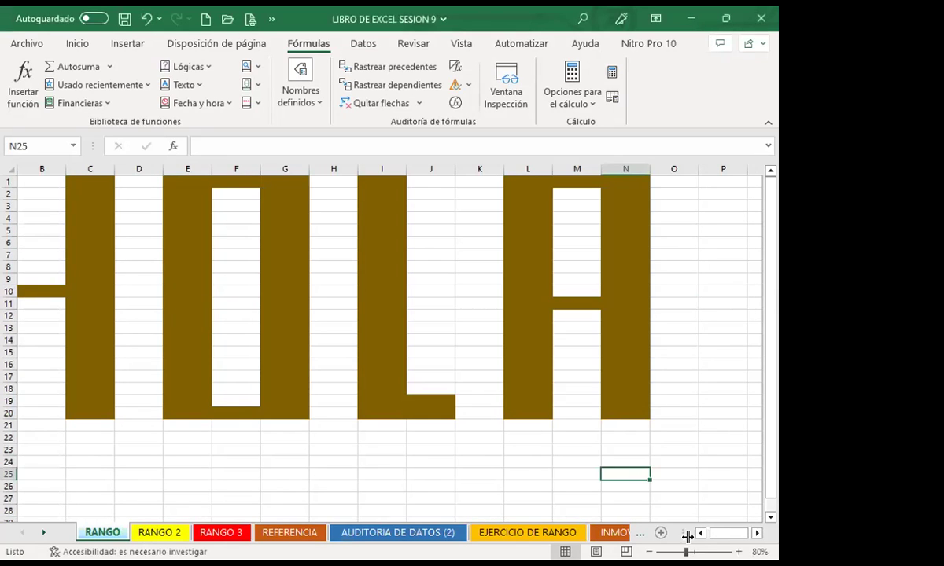
left_click(700, 533)
left_click(700, 533)
left_click(385, 472)
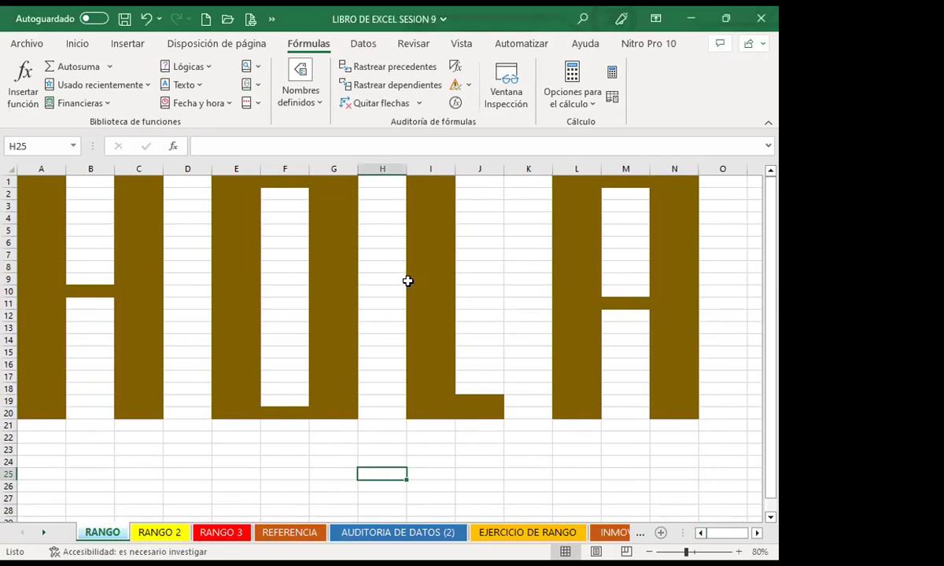
left_click(379, 437)
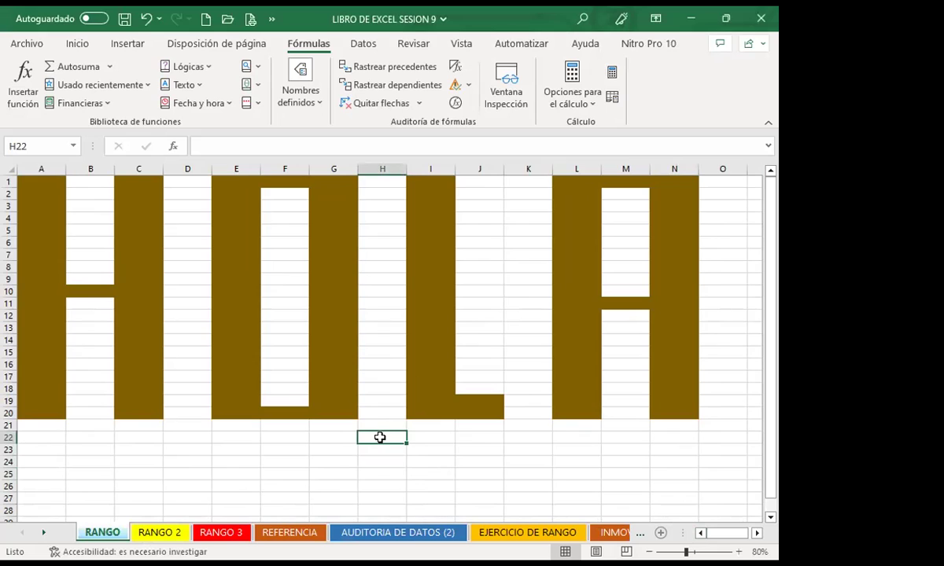
left_click(315, 461)
left_click(291, 265)
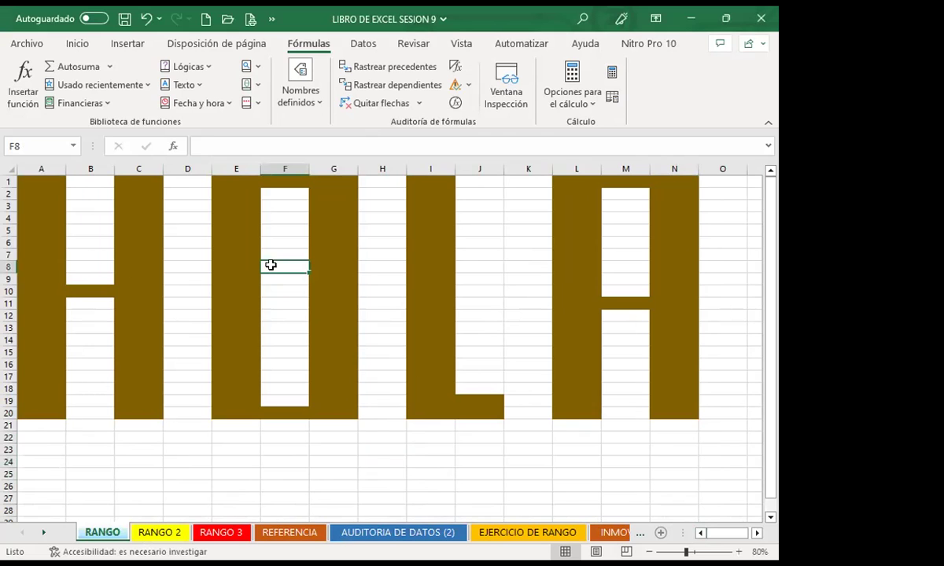
From the RANGO 2 sheet, enter VANE in the Name Box to jump to its cells
left_click(154, 535)
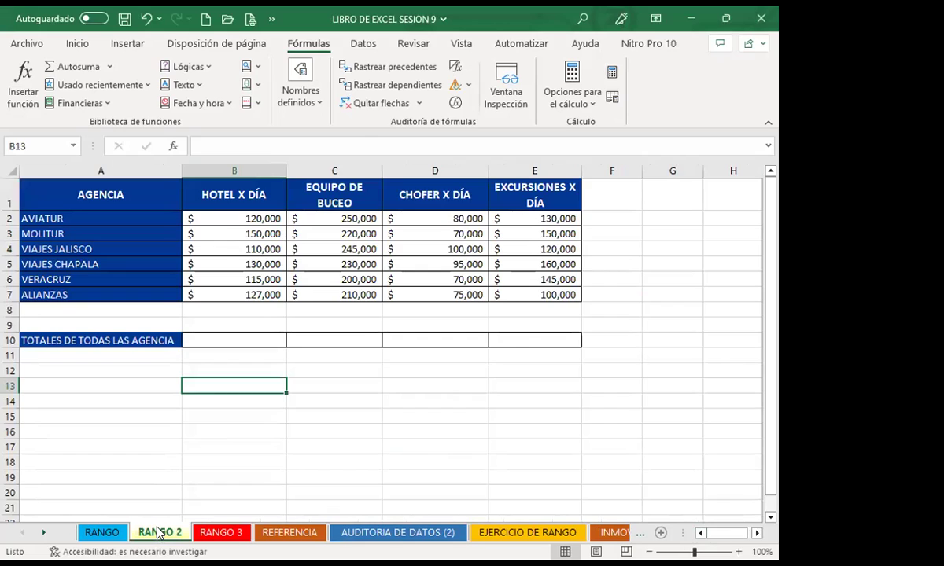
left_click(409, 401)
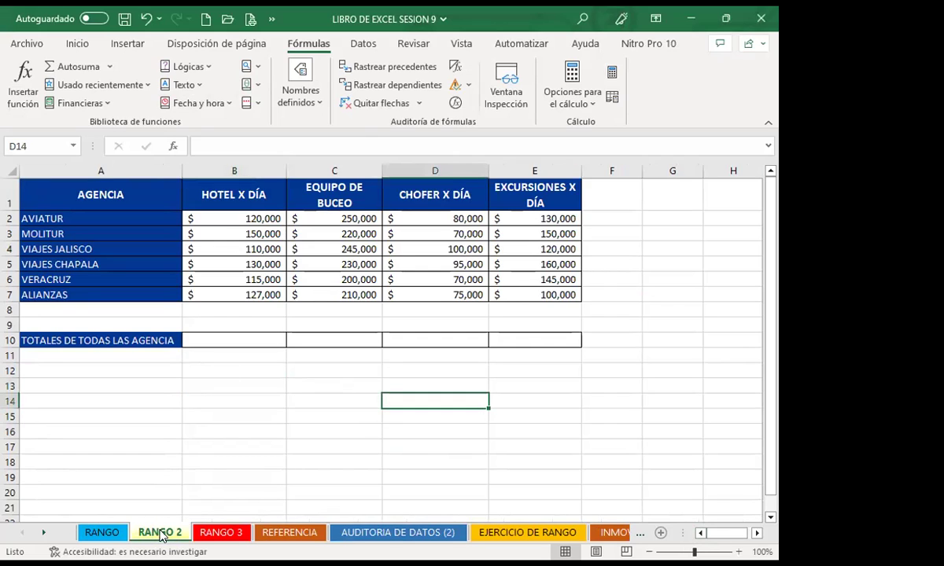
left_click(539, 398)
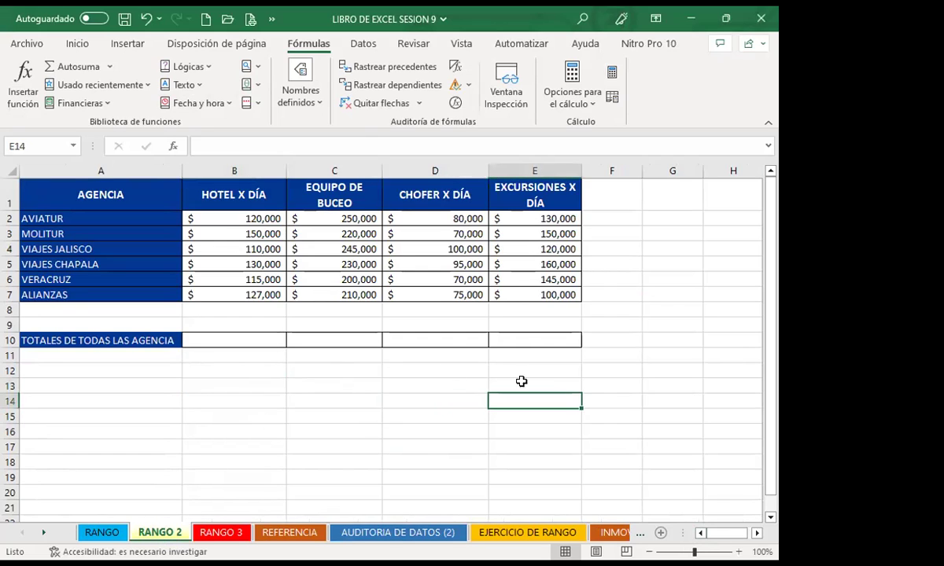
left_click(29, 143)
type("VANE")
key("Return")
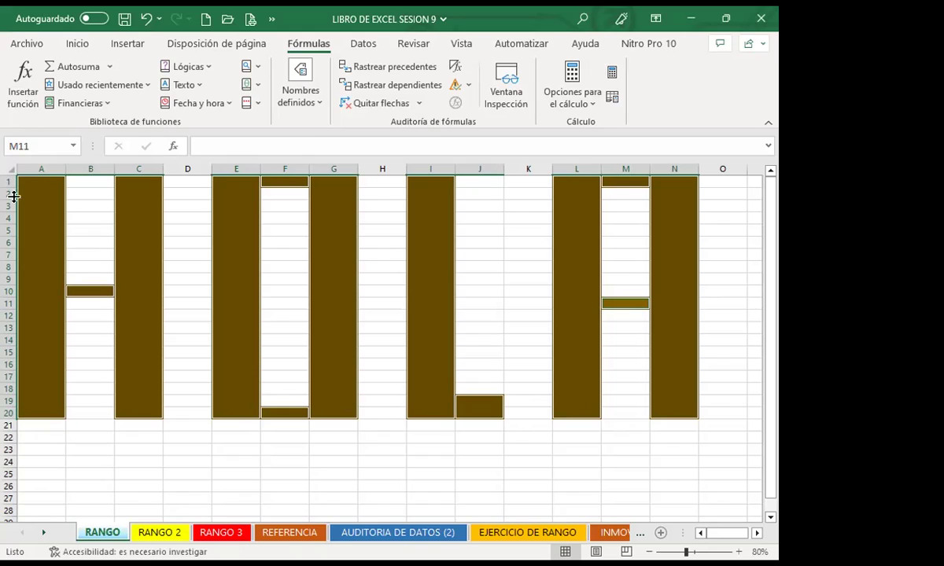
left_click(37, 167)
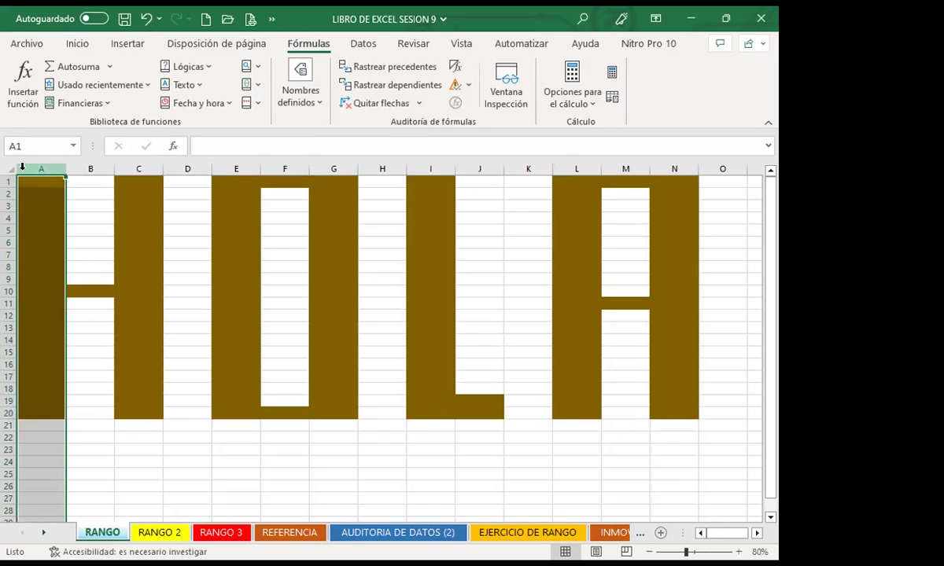
left_click(63, 163)
left_click_drag(711, 191, 301, 91)
left_click(299, 87)
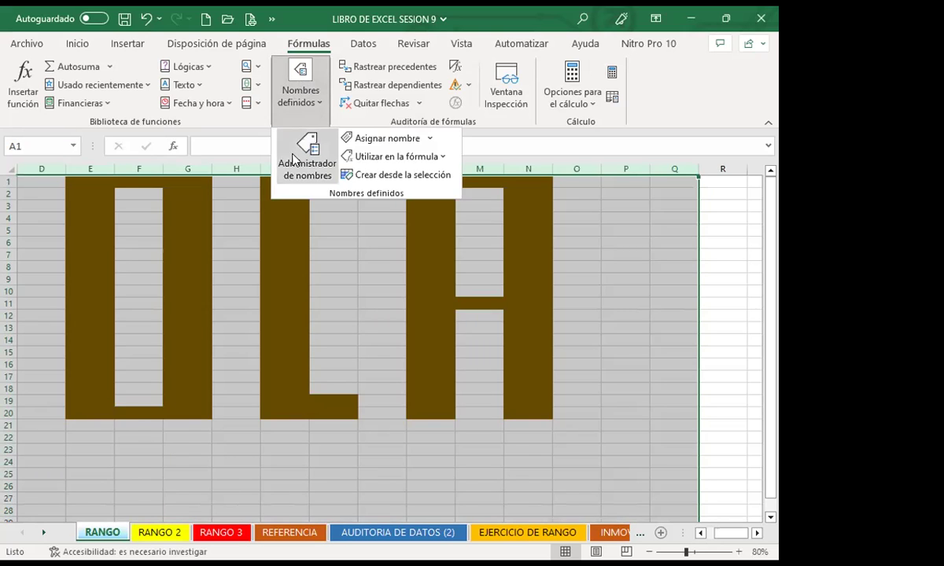
left_click(303, 161)
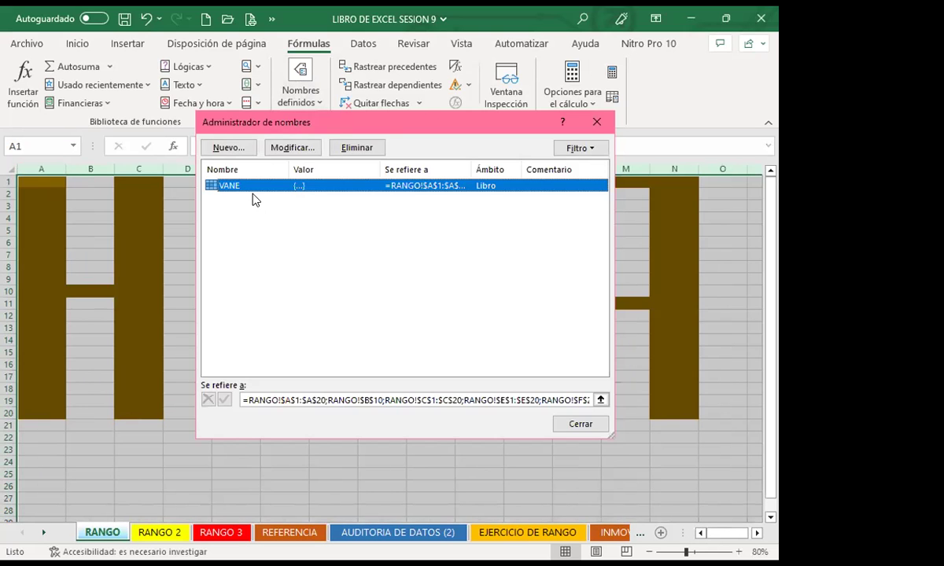
left_click(596, 123)
left_click(78, 209)
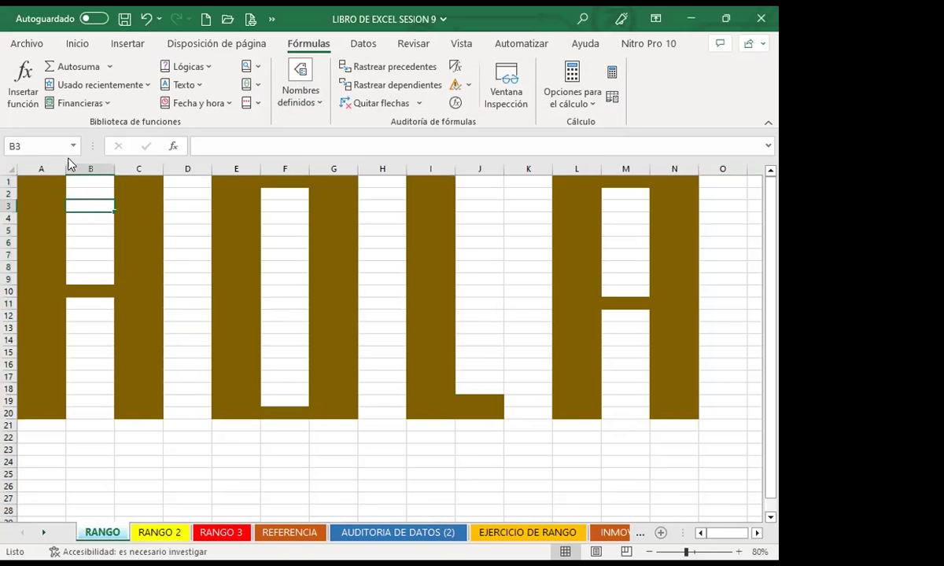
left_click(77, 145)
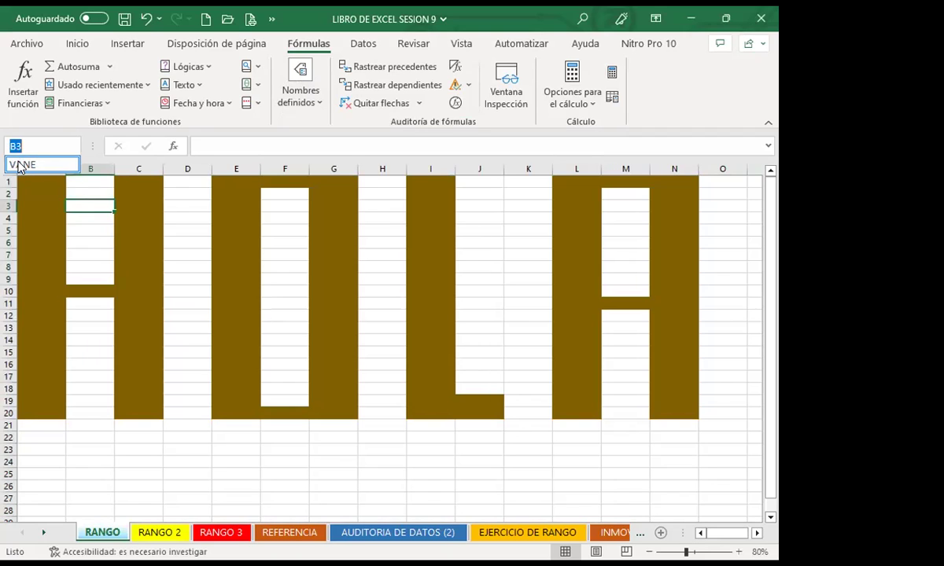
left_click(22, 164)
left_click(76, 146)
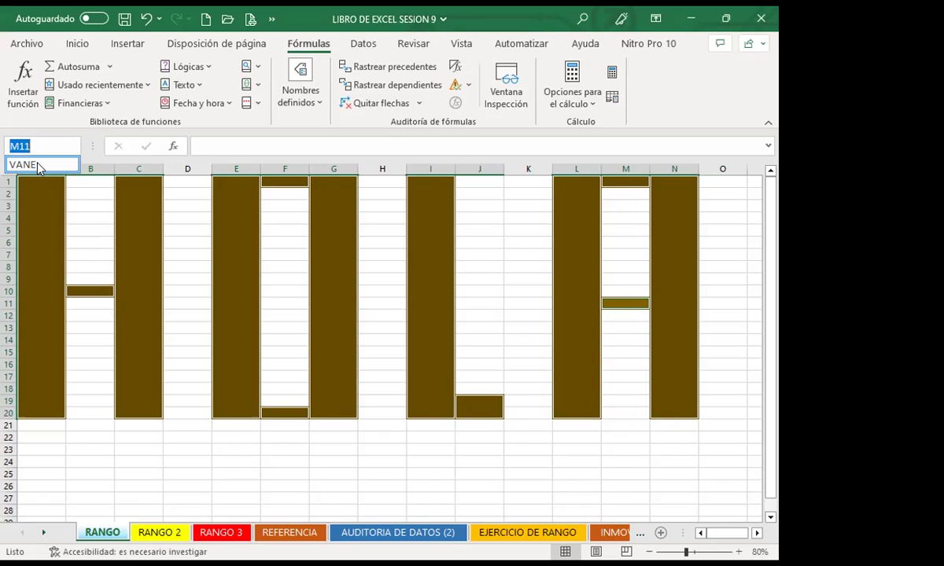
left_click(299, 92)
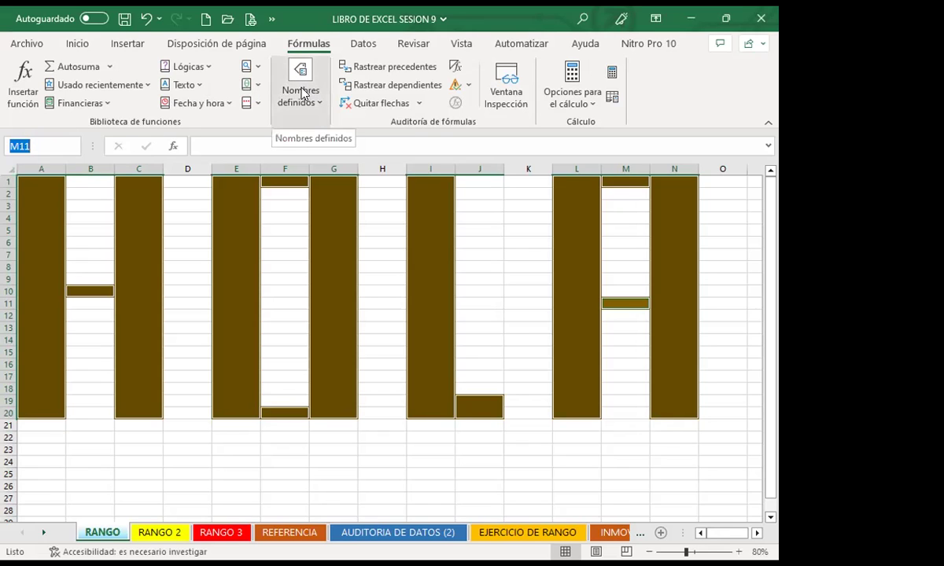
left_click(303, 92)
left_click(309, 150)
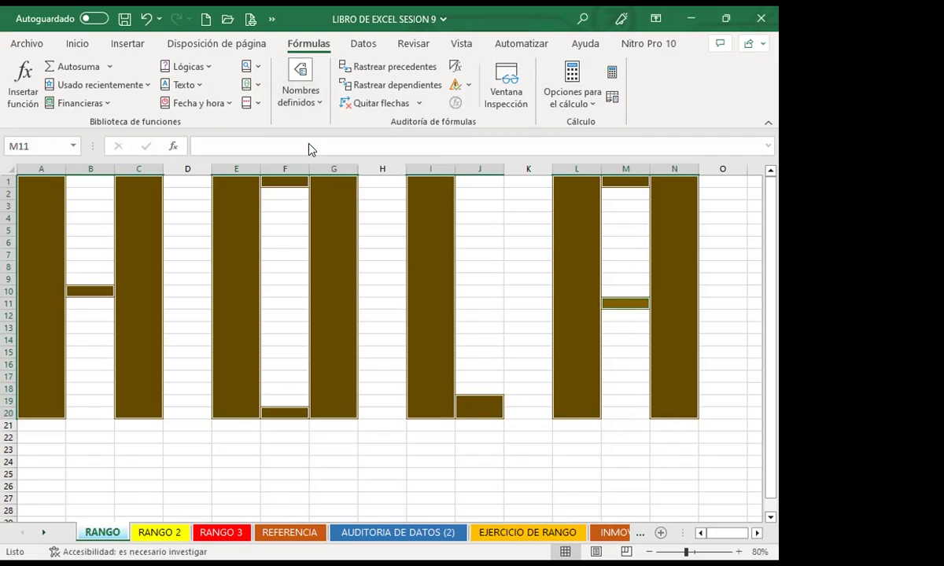
Delete the defined name VANE in the Name Manager, leaving no names, and close it
left_click(358, 143)
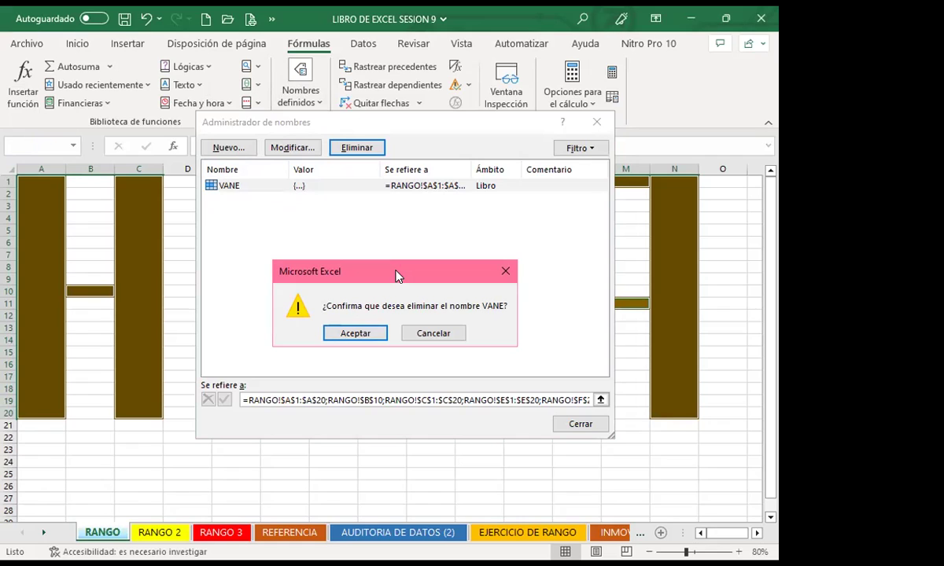
left_click(355, 333)
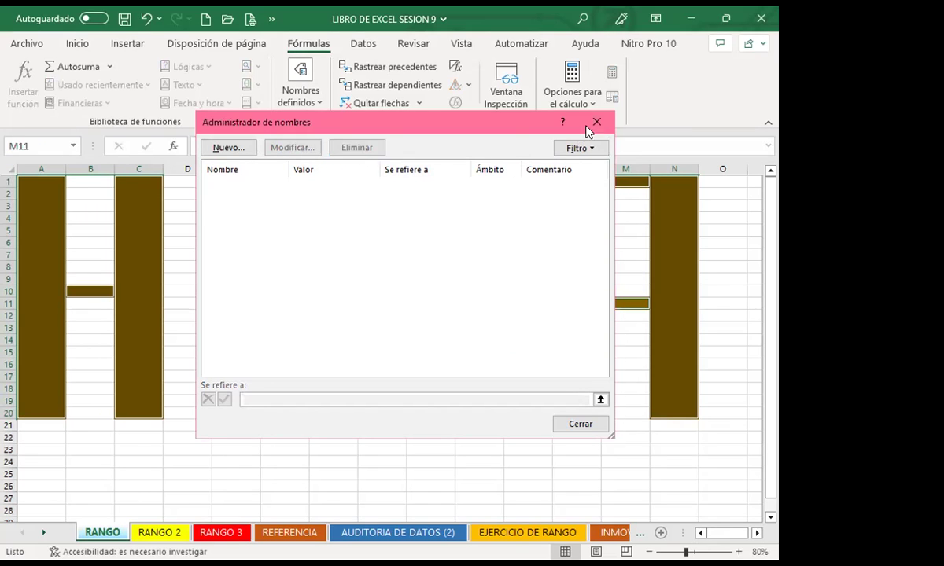
key("Escape")
left_click(48, 146)
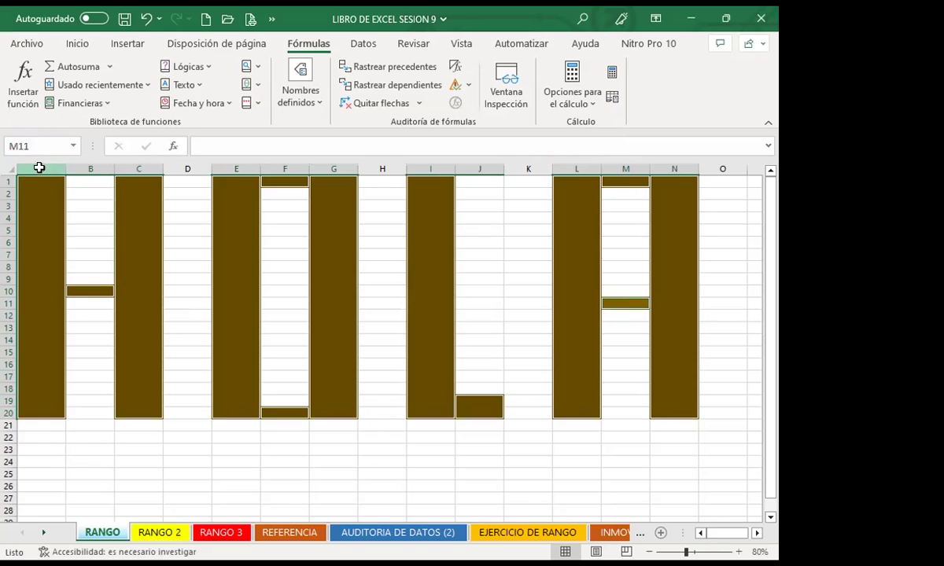
Select the entire RANGO sheet with Ctrl+A and delete all its cells
left_click(40, 169)
key("ctrl+a")
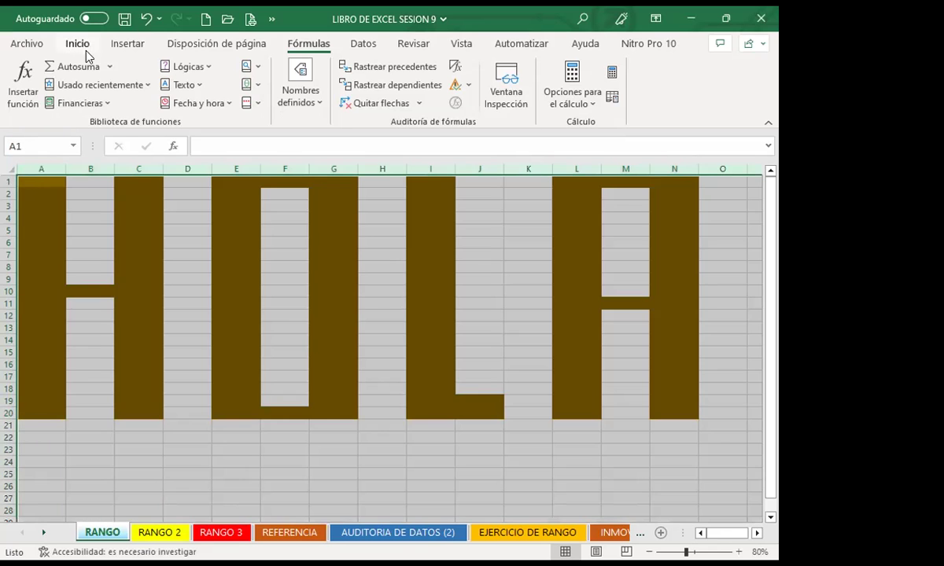
left_click(77, 43)
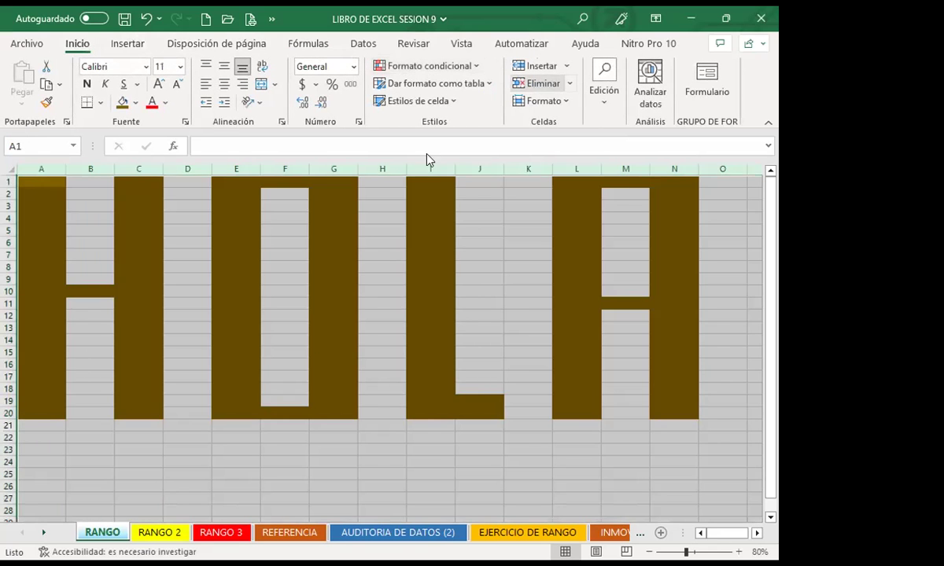
left_click(351, 277)
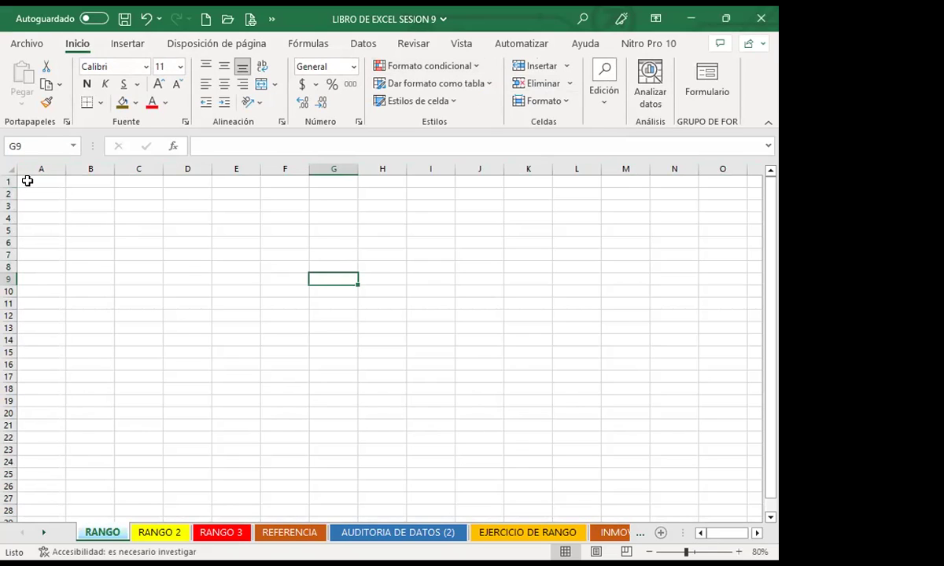
left_click_drag(28, 181, 192, 269)
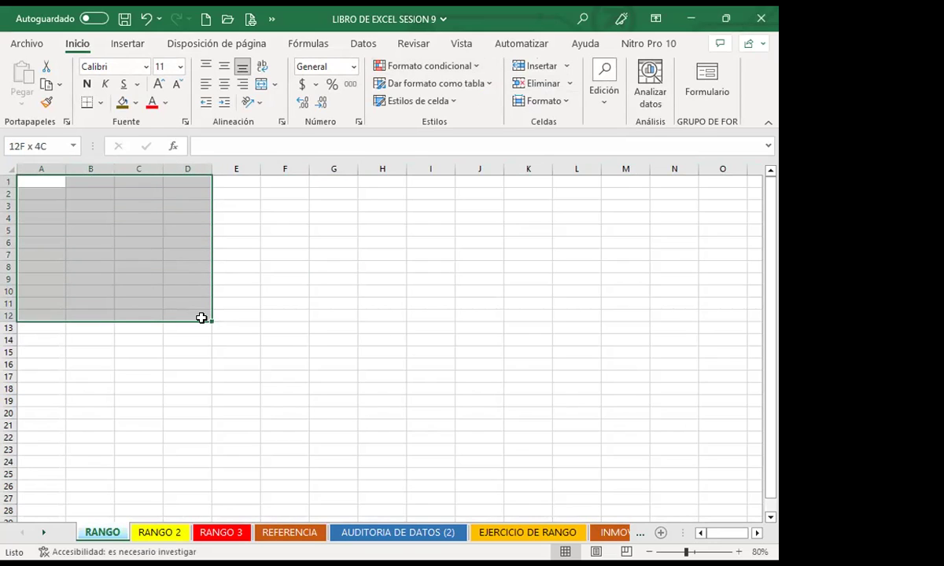
left_click_drag(191, 269, 202, 291)
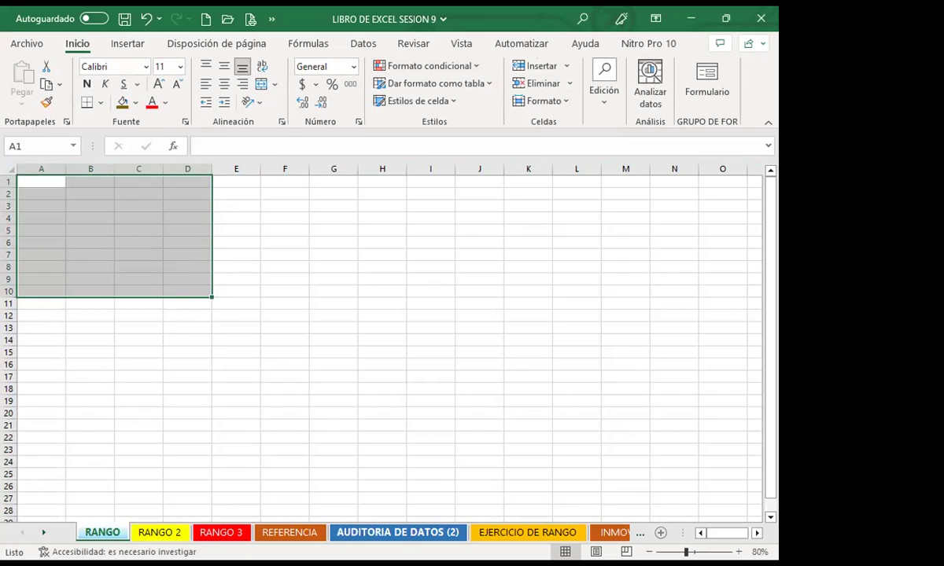
left_click(41, 143)
type("GRUPO1")
key("Return")
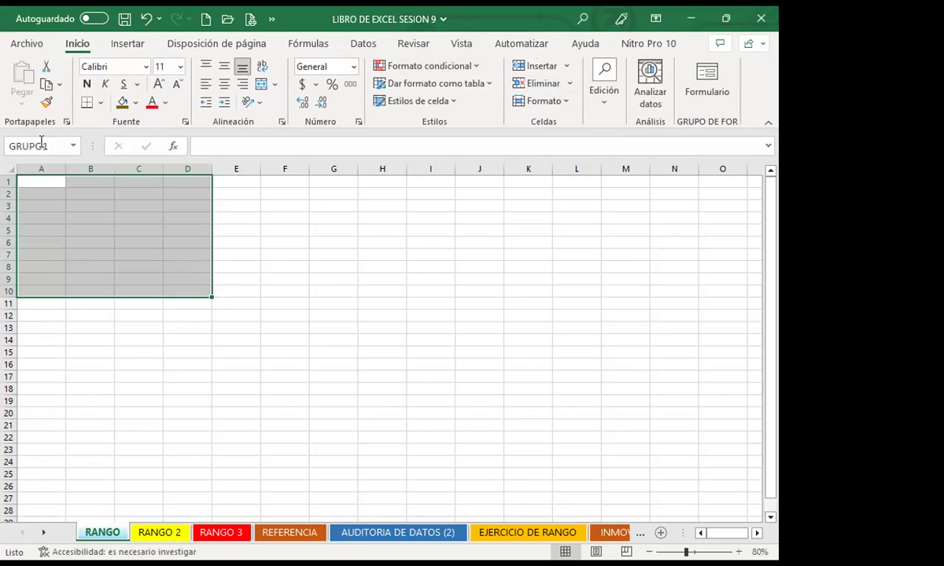
left_click(249, 237)
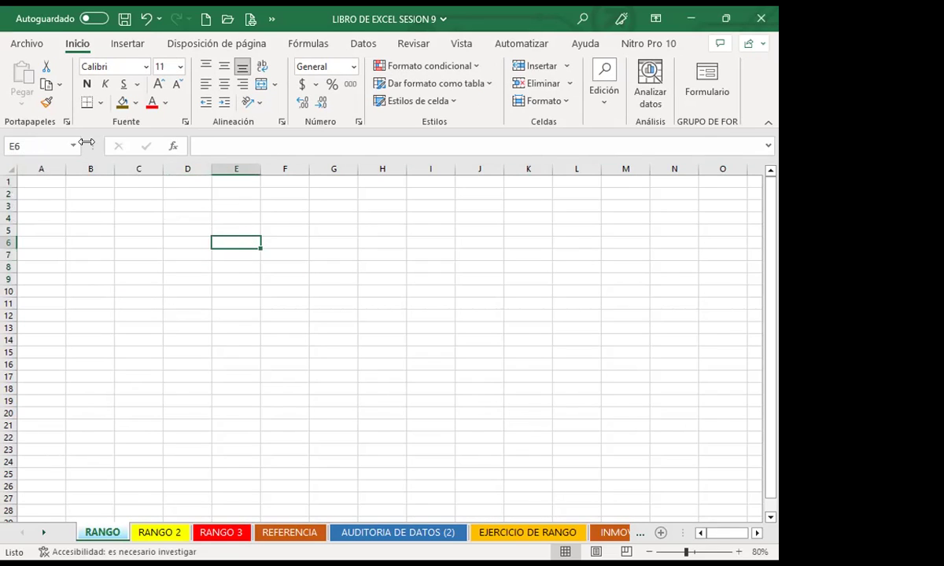
left_click(128, 265)
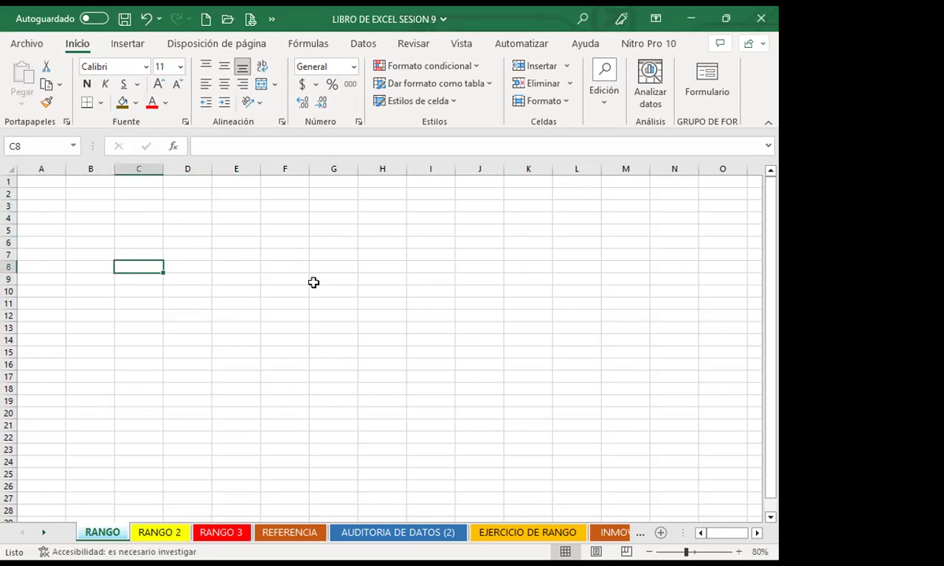
left_click(220, 253)
left_click(586, 277)
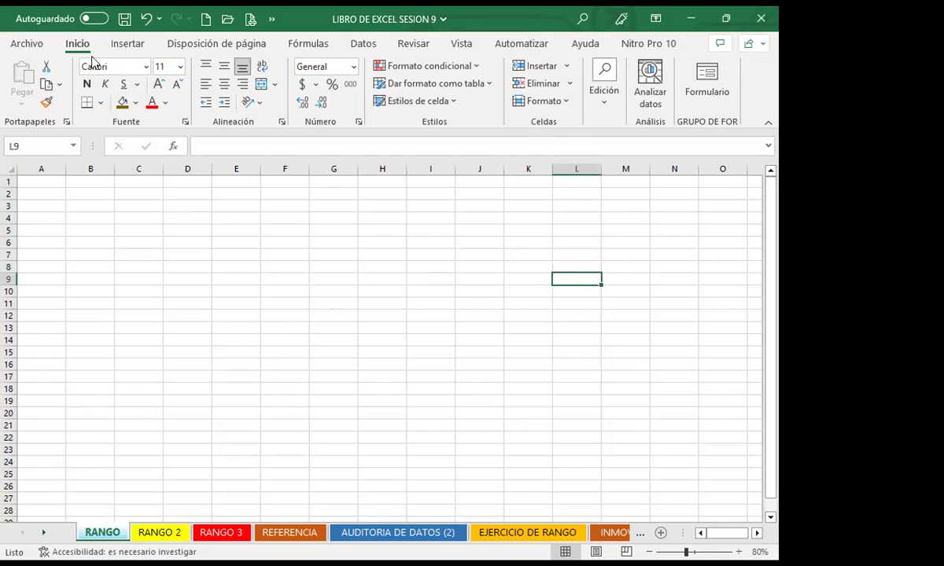
Jump to GRUPO1 via the Name Box, then return there from the AUDITORIA DE DATOS (2) sheet
left_click(75, 149)
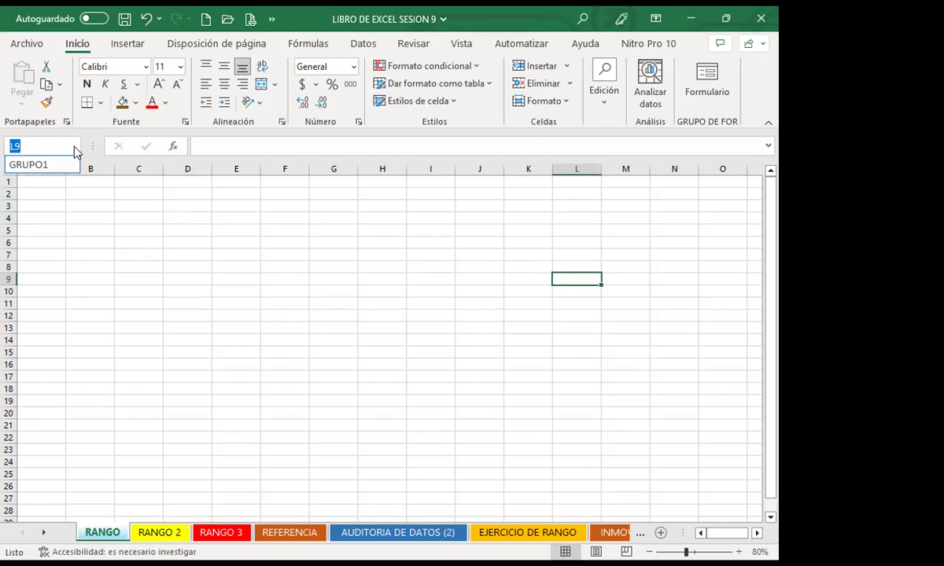
left_click(32, 166)
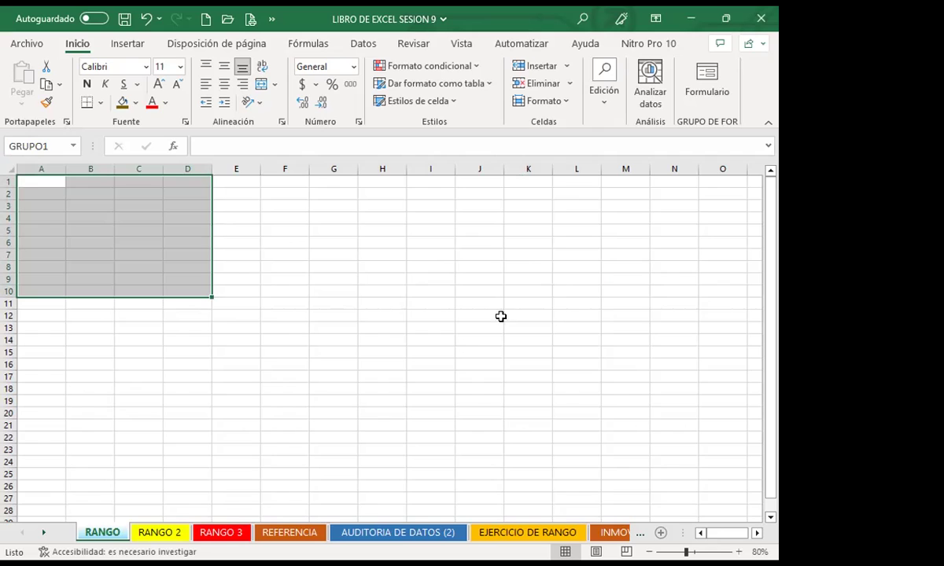
left_click(395, 532)
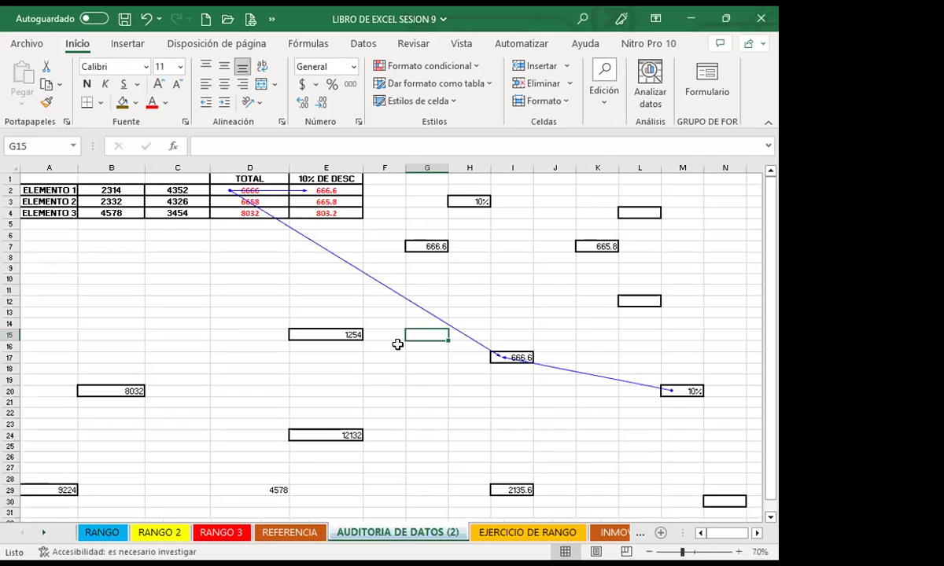
left_click(74, 145)
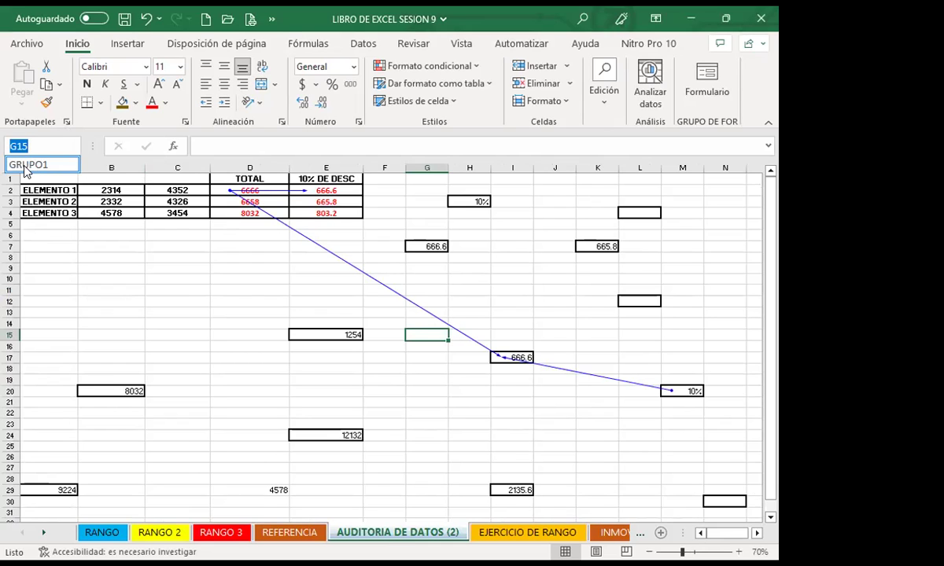
left_click(26, 172)
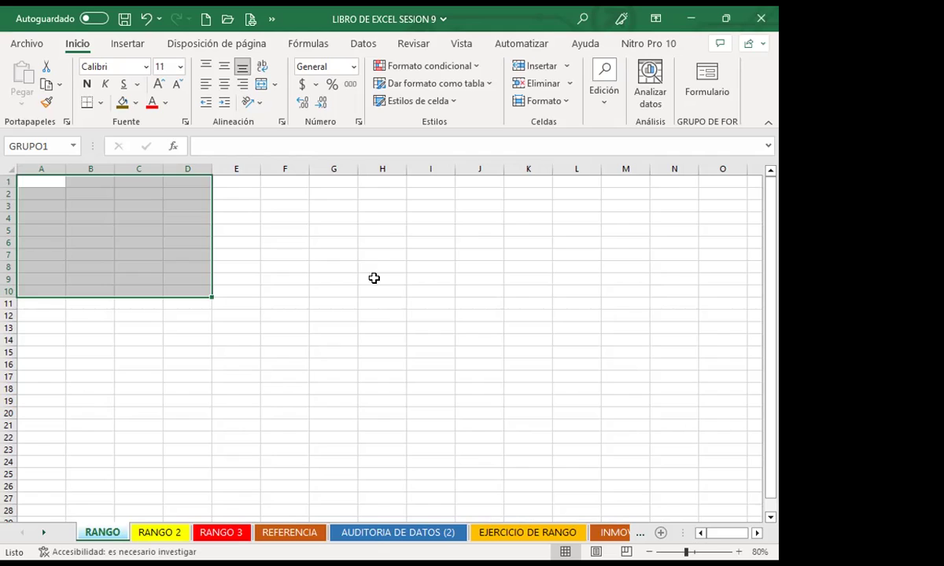
left_click(285, 338)
left_click_drag(41, 184, 34, 424)
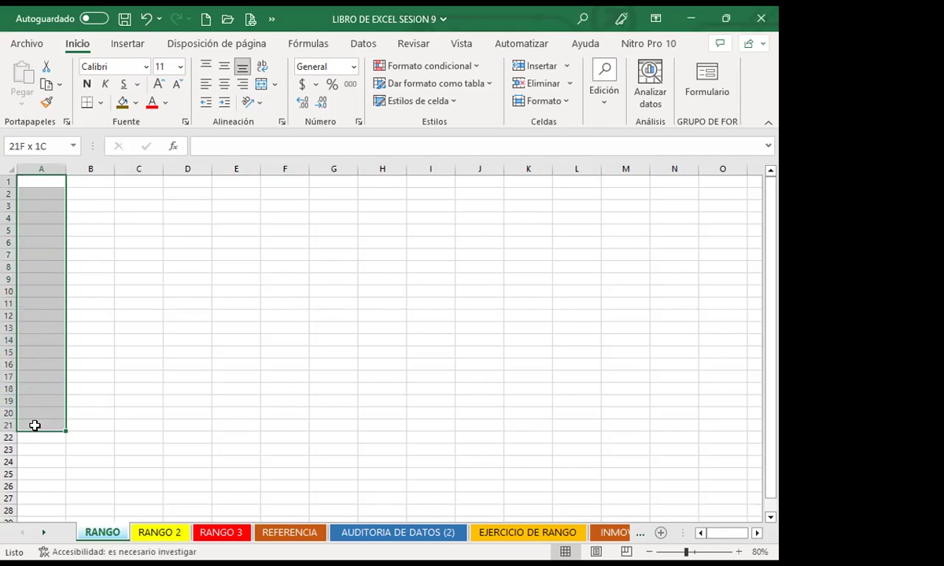
left_click(47, 147)
left_click(156, 253)
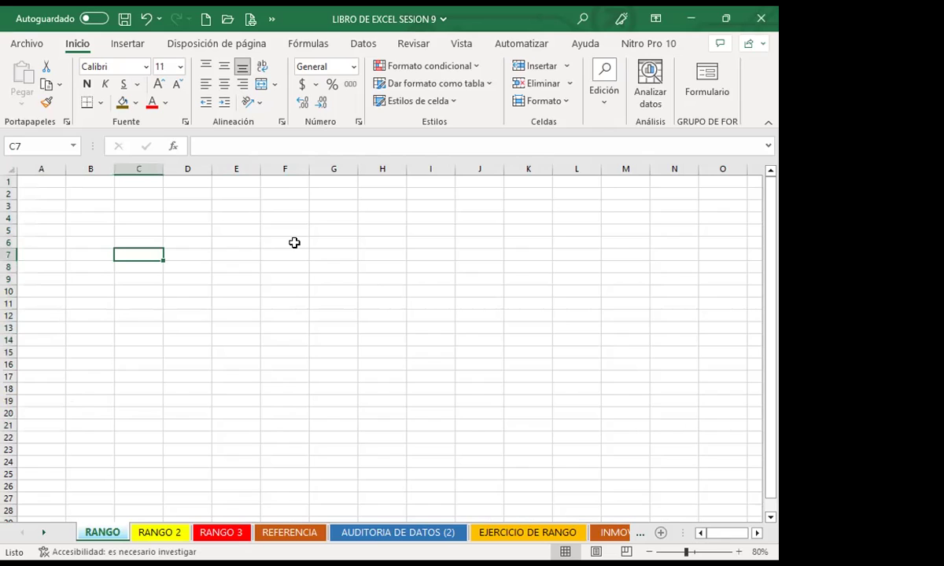
left_click_drag(46, 179, 305, 385)
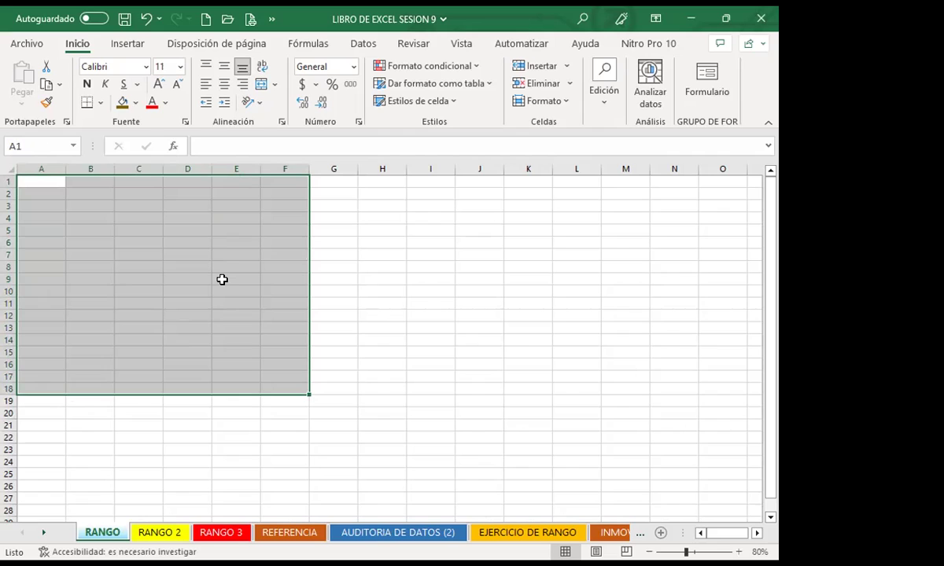
right_click(19, 535)
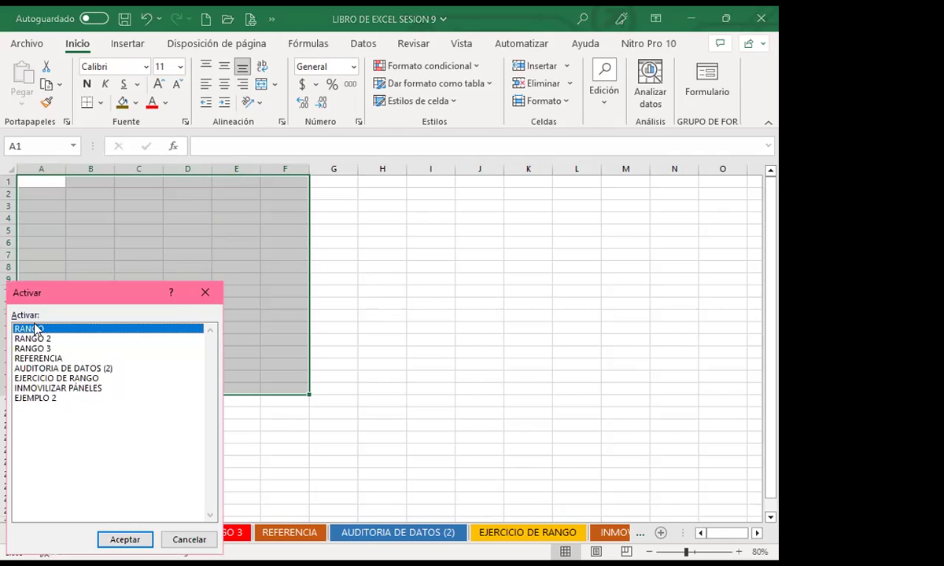
left_click(205, 293)
left_click(43, 534)
left_click(44, 534)
left_click(22, 534)
left_click(20, 535)
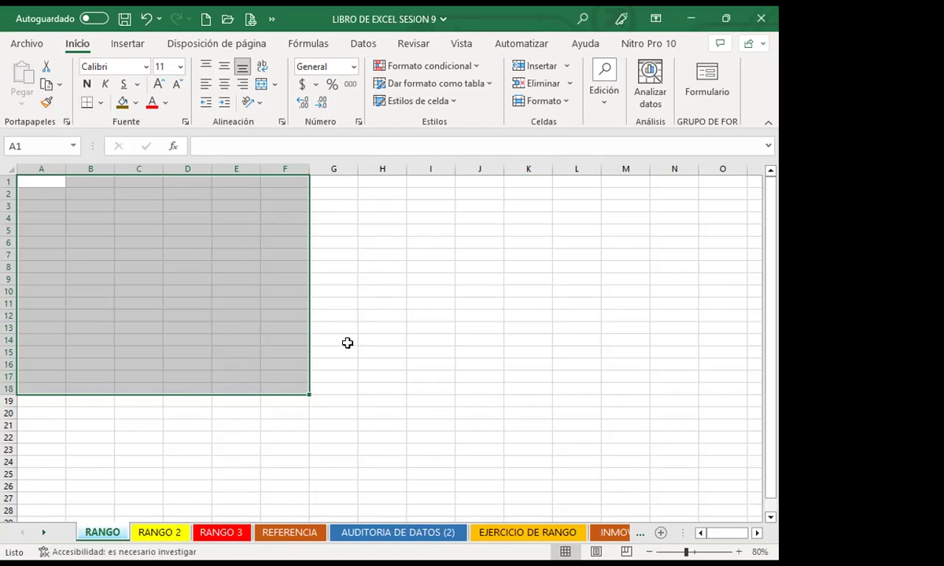
left_click(57, 146)
left_click(382, 300)
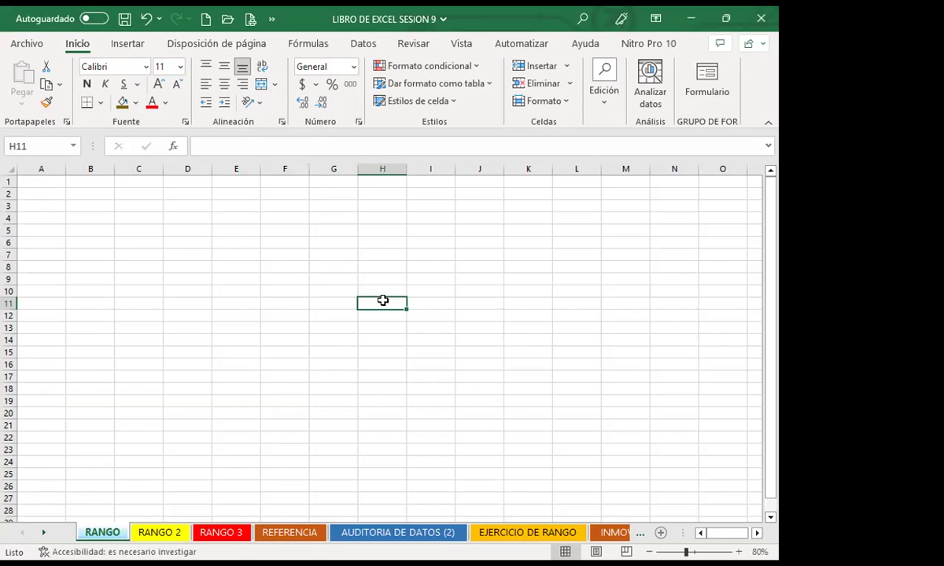
left_click_drag(240, 279, 240, 268)
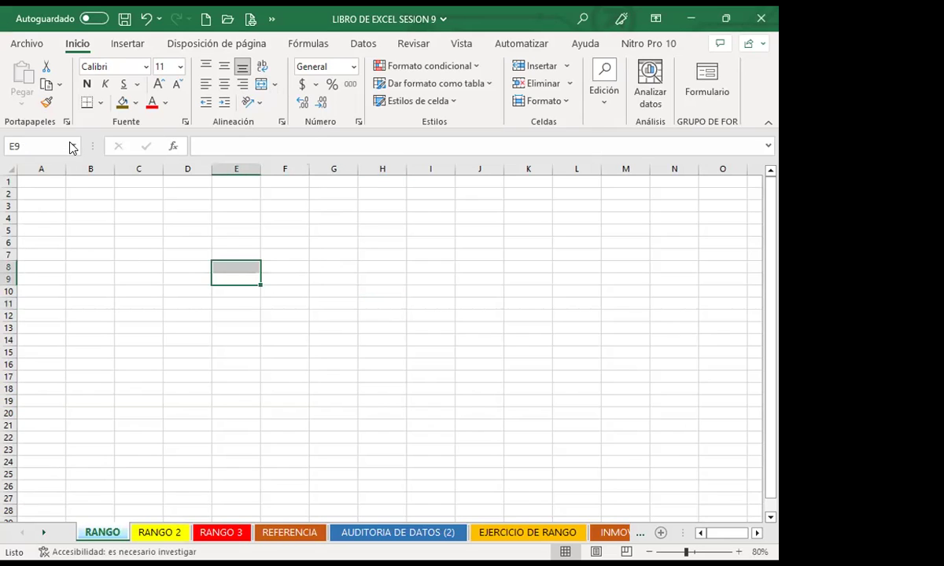
left_click(70, 148)
key("Escape")
Check in the Name Manager that GRUPO1 refers to RANGO!$A$1:$D$10, then close it
left_click(300, 46)
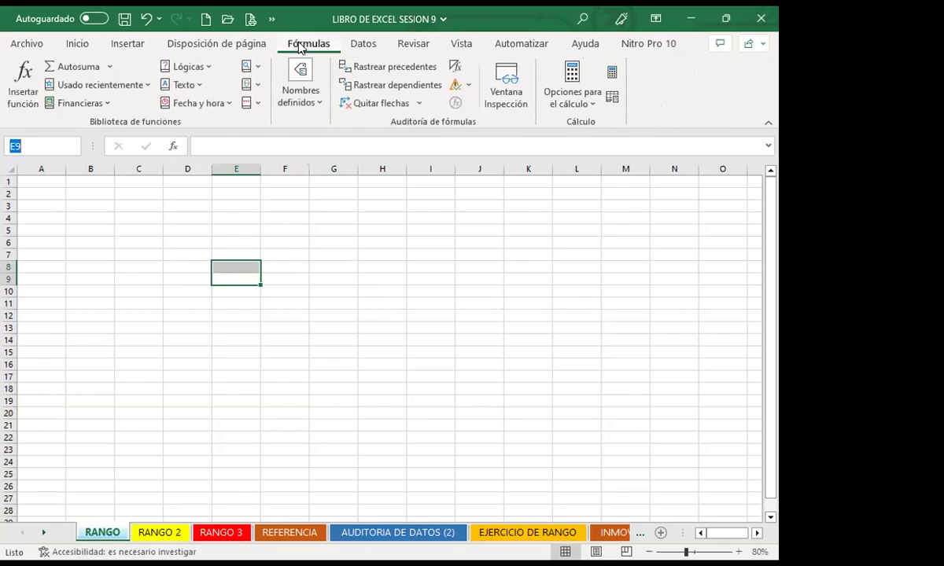
left_click(297, 105)
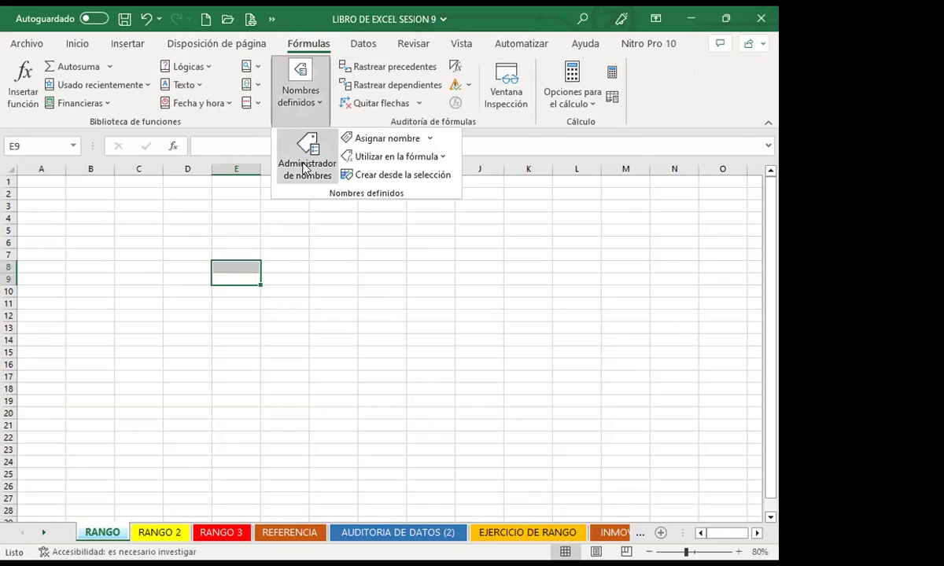
left_click(312, 148)
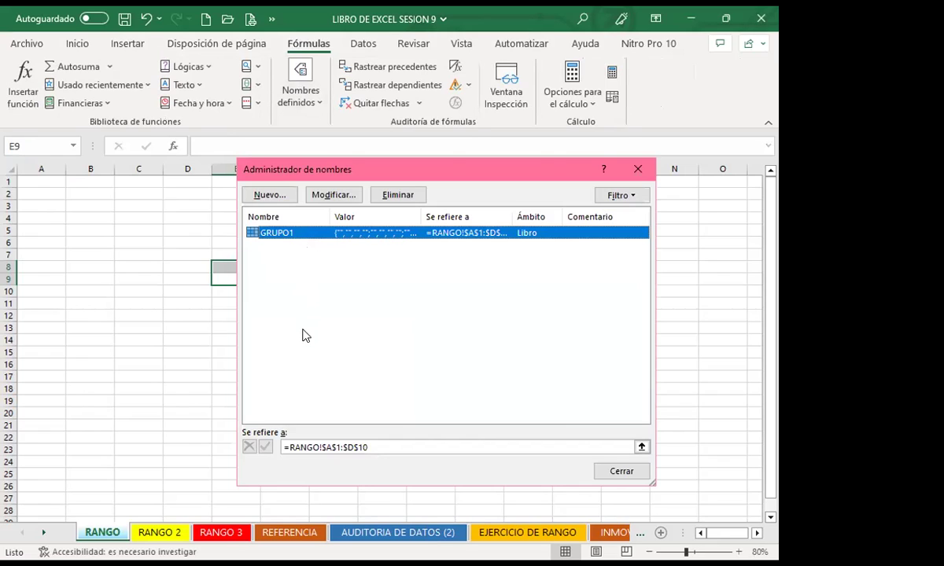
left_click(286, 378)
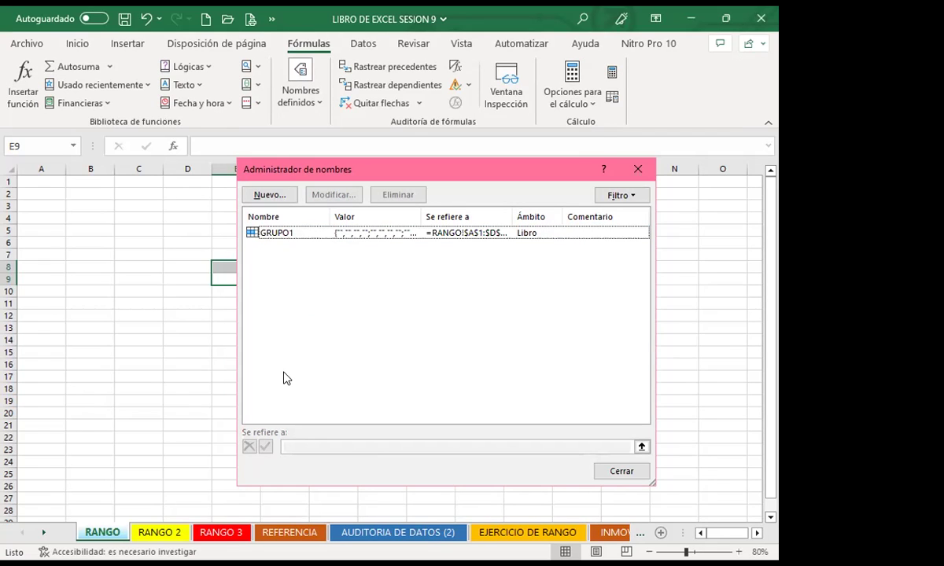
left_click(638, 170)
left_click(150, 264)
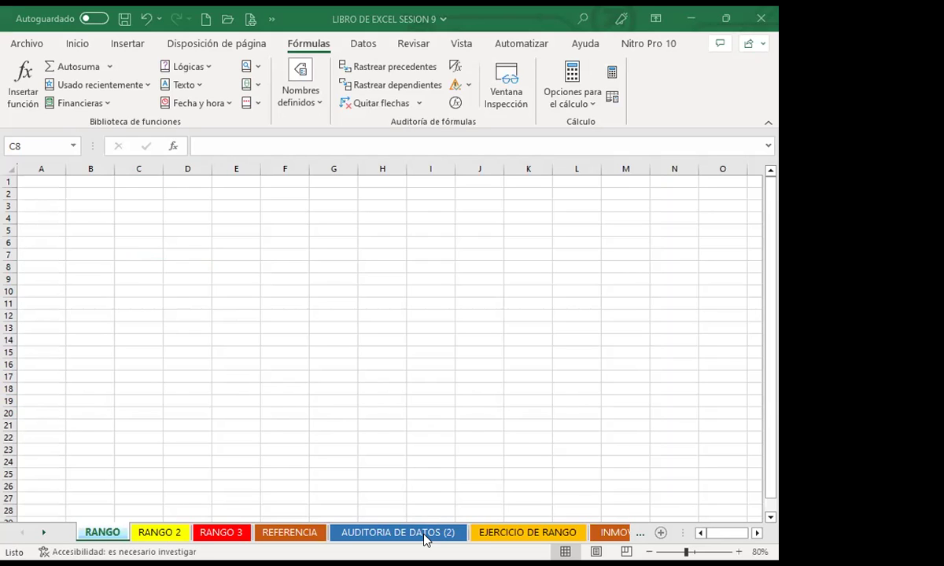
Cancel the Copiar formato mode and deselect it by clicking cell J19
key("alt+h")
key("f")
key("p")
key("Escape")
left_click(497, 400)
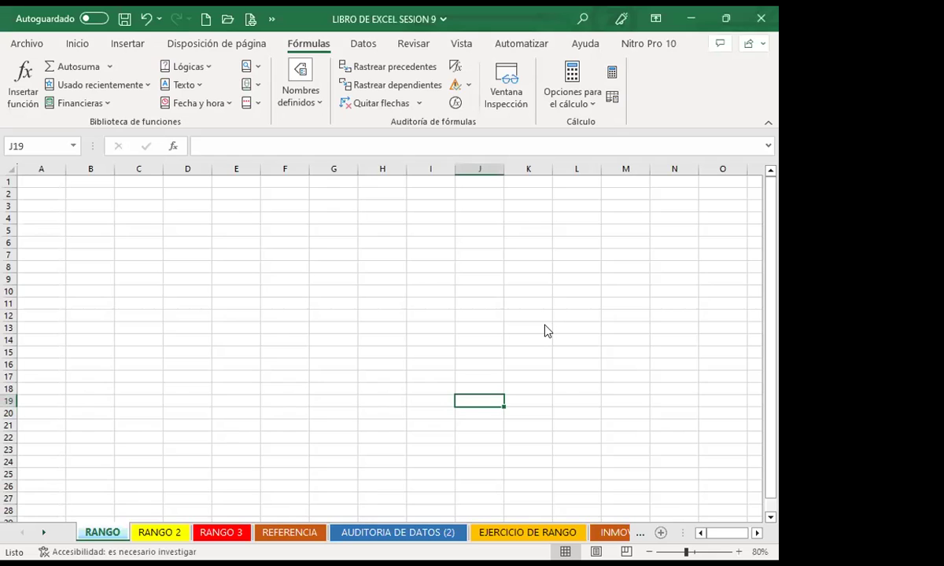
Switch to the RANGO 2 sheet and select B10 in the totals row
left_click(167, 530)
left_click(275, 391)
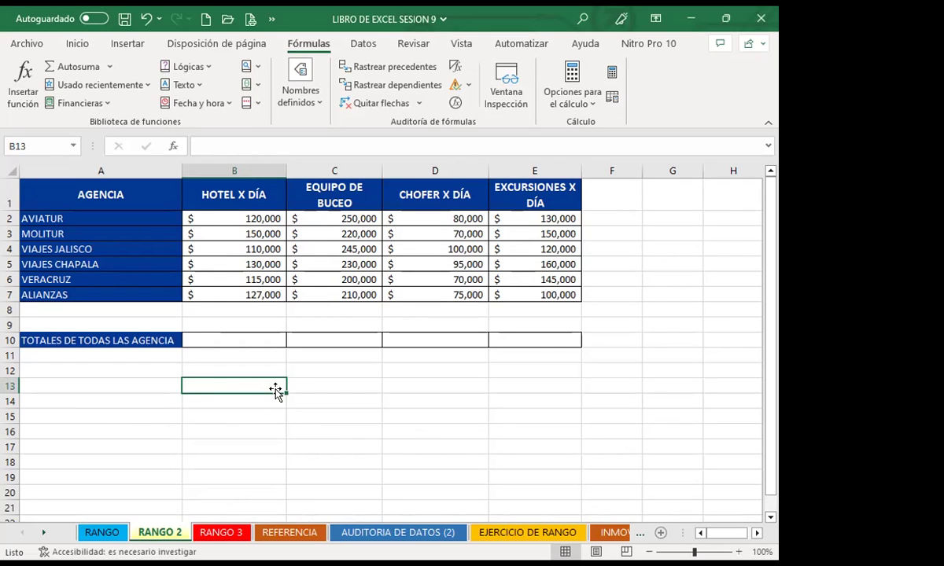
left_click(77, 44)
left_click(330, 378)
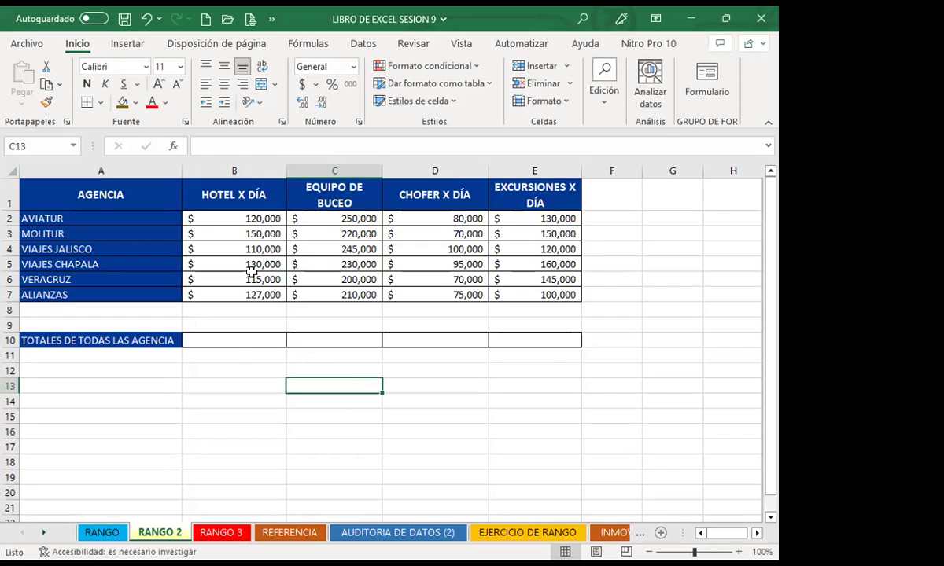
left_click(224, 343)
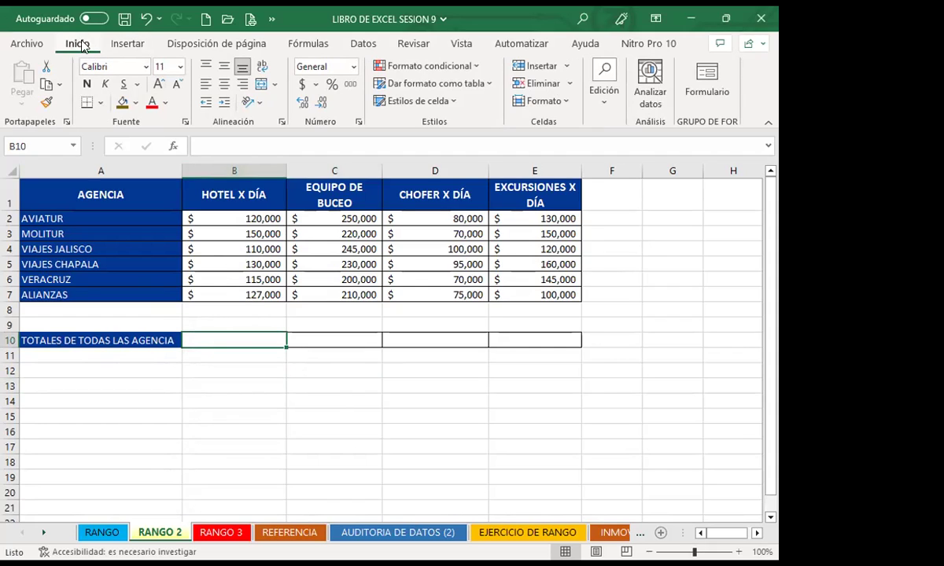
AutoSum B2:B7 into B10 for the hotel total
left_click(606, 108)
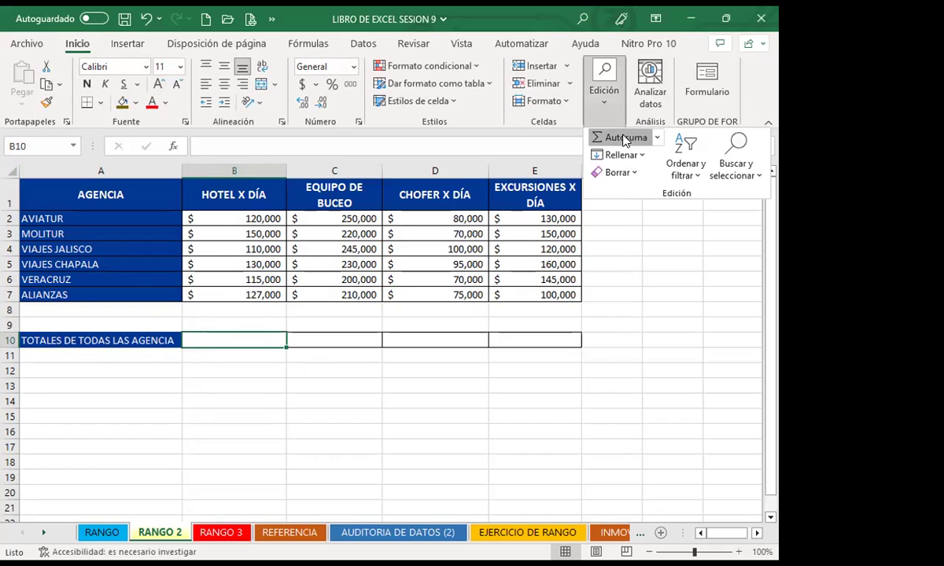
left_click(624, 138)
left_click_drag(238, 220, 236, 293)
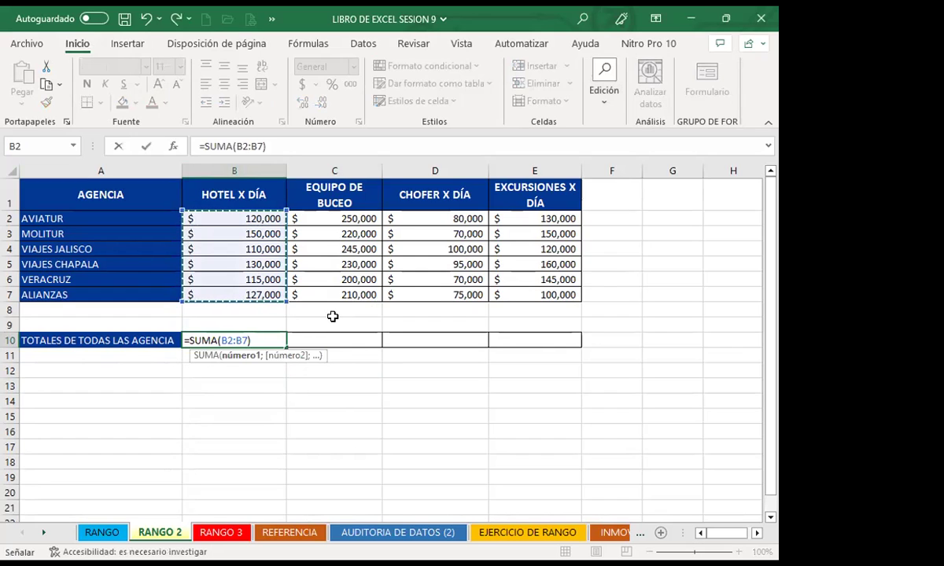
key("Return")
Copy the sum across C10:E10, giving 1,355,000, 490,000 and 805,000
left_click(261, 337)
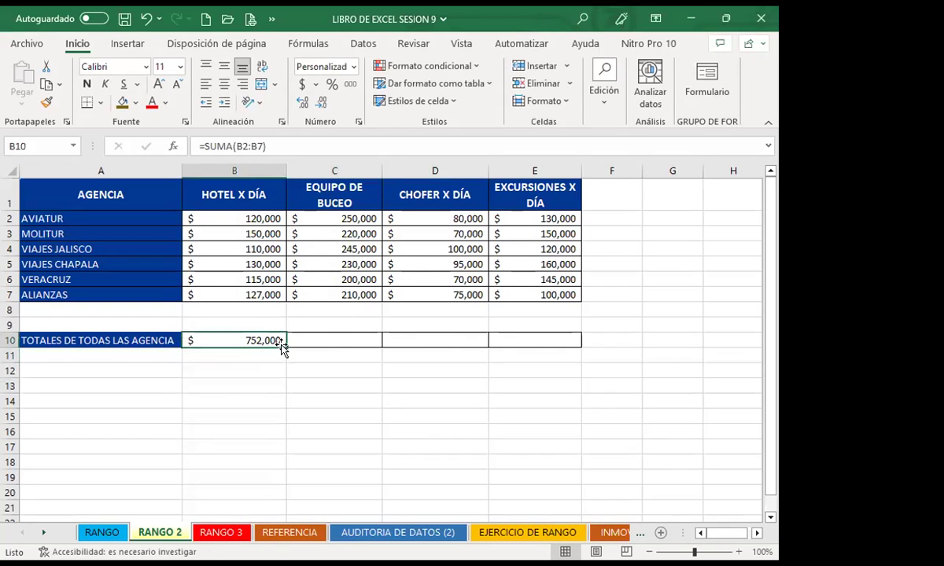
left_click_drag(285, 347, 562, 347)
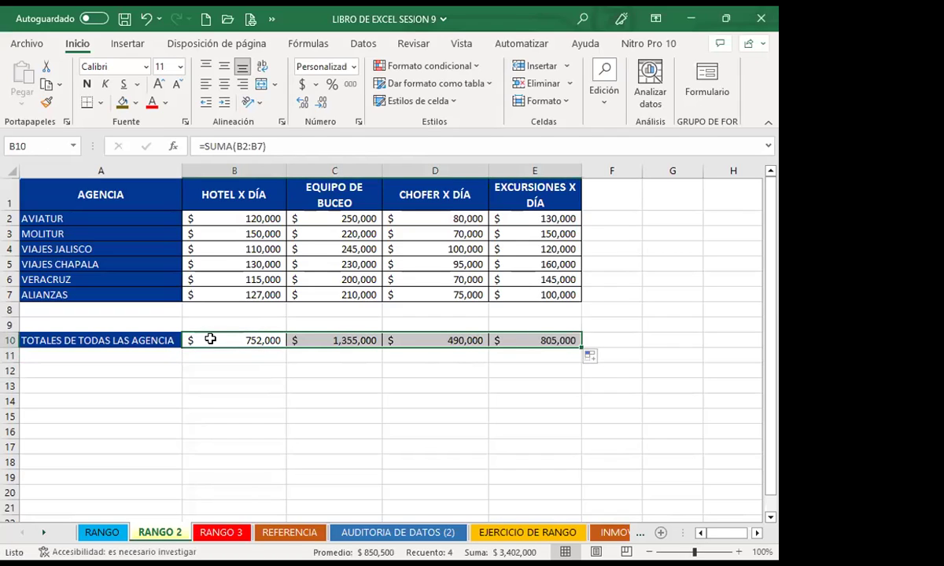
left_click(317, 338)
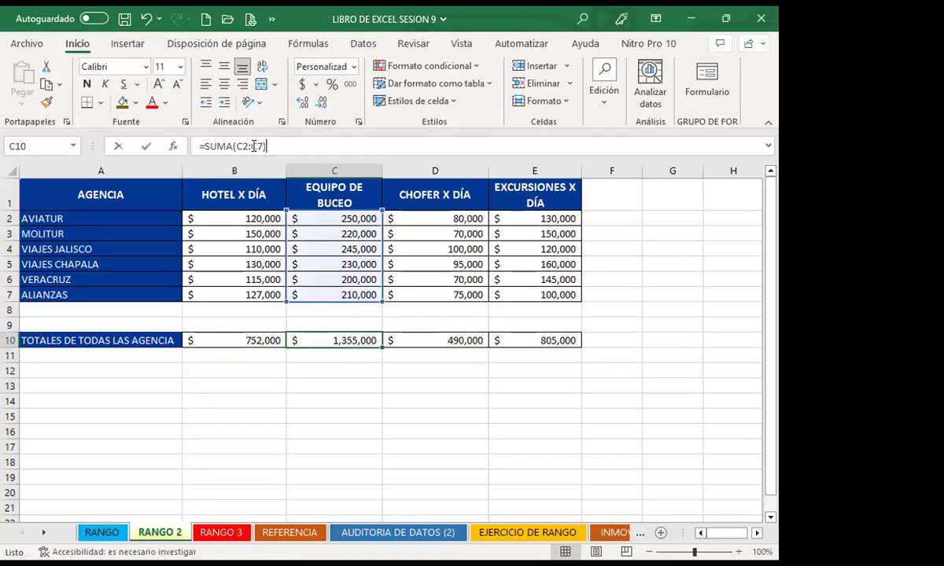
left_click(253, 146)
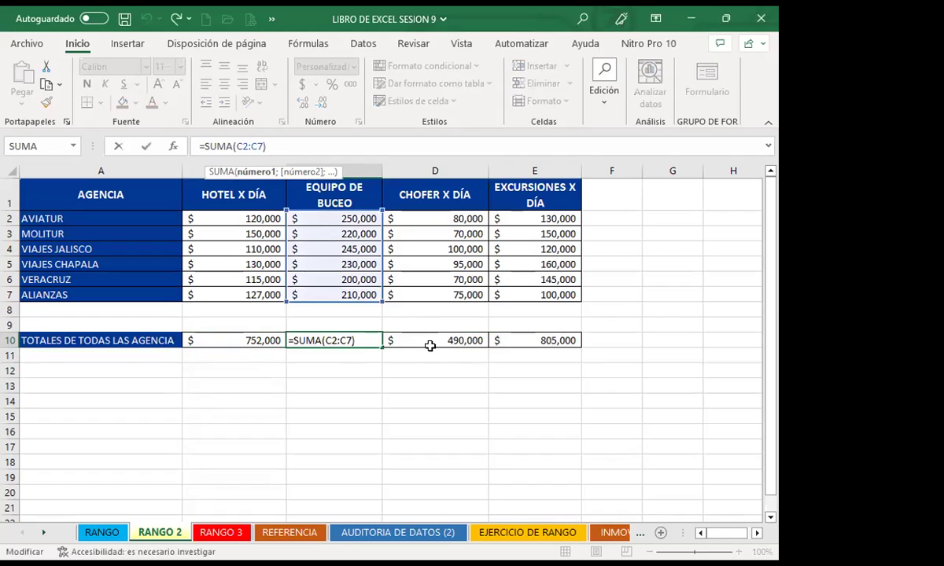
left_click(430, 346)
double_click(430, 346)
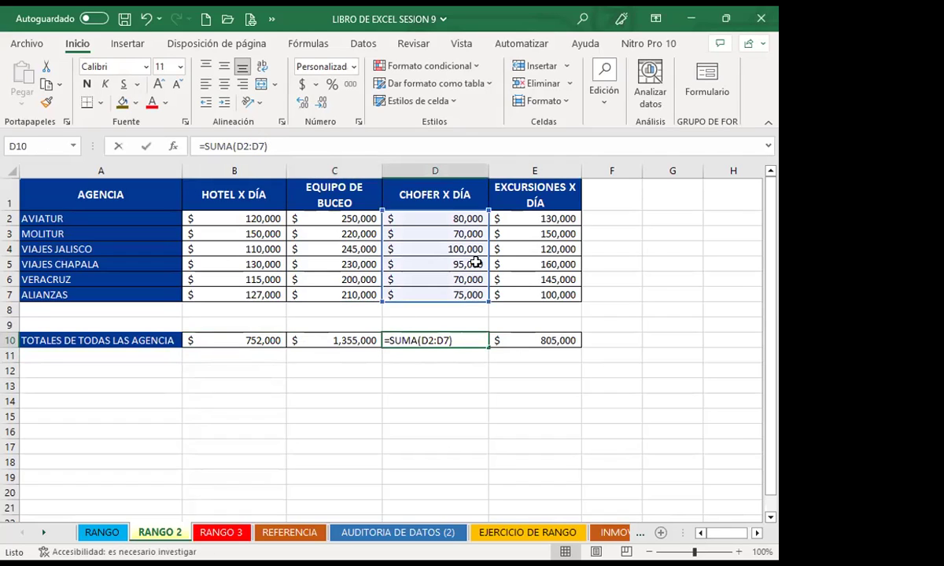
left_click(521, 339)
left_click(248, 145)
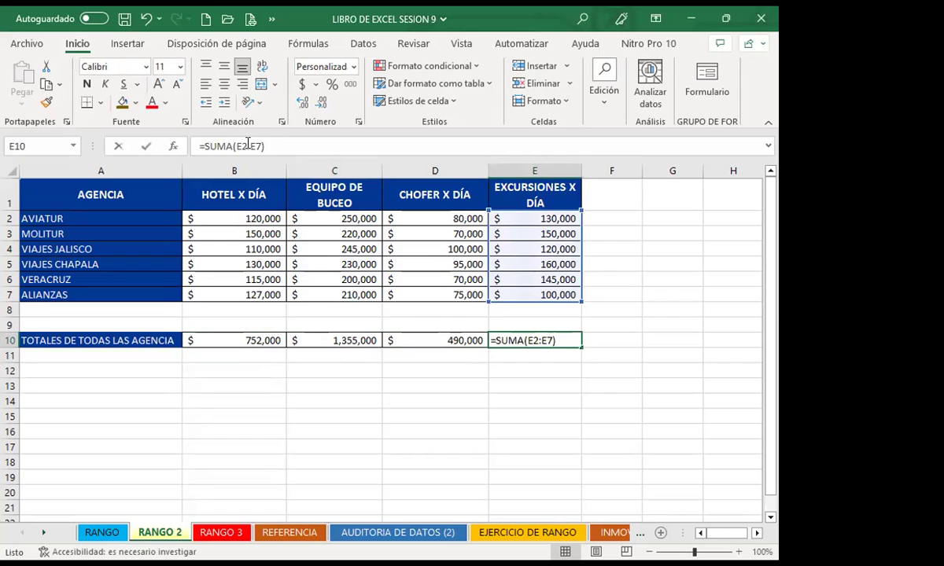
key("Return")
Check the SUMA formulas in the totals row, B10 through E10
left_click(246, 338)
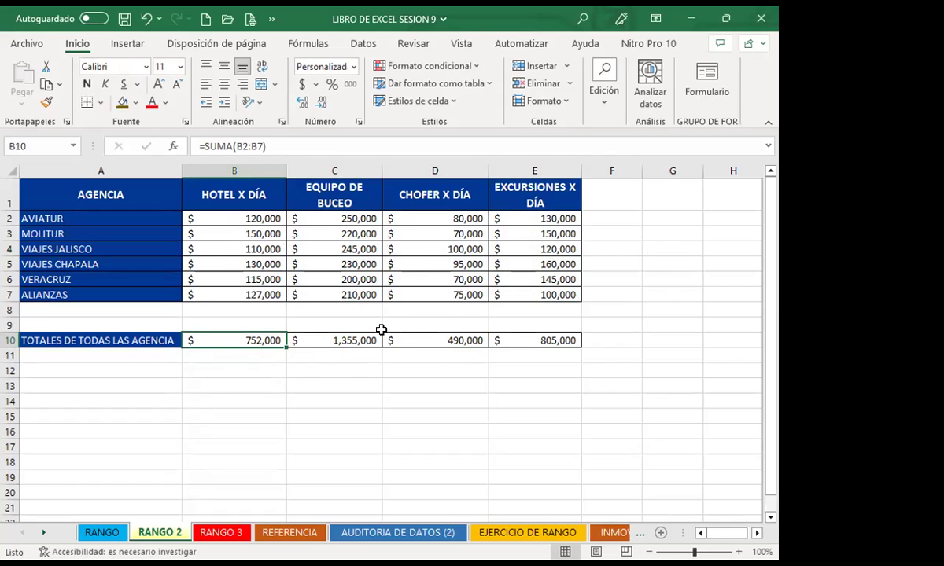
left_click(541, 340)
left_click(263, 340)
left_click(358, 340)
left_click(441, 339)
left_click(518, 340)
left_click(250, 340)
left_click(324, 340)
left_click(451, 353)
left_click(540, 338)
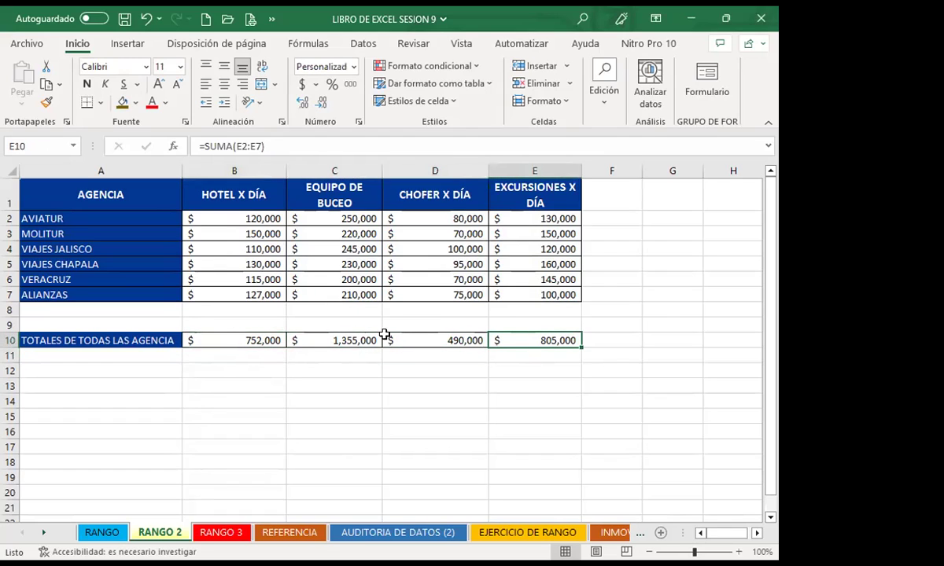
left_click(235, 339)
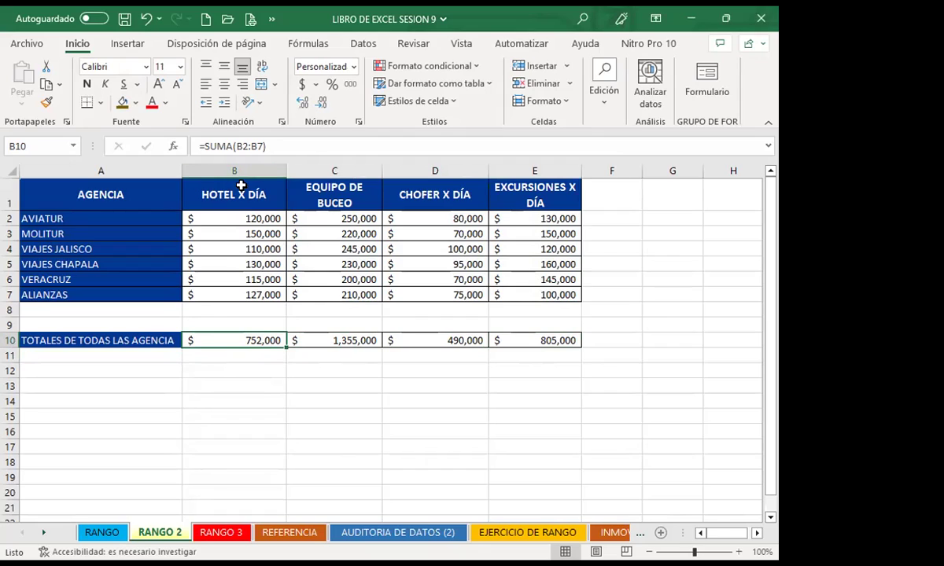
left_click(335, 338)
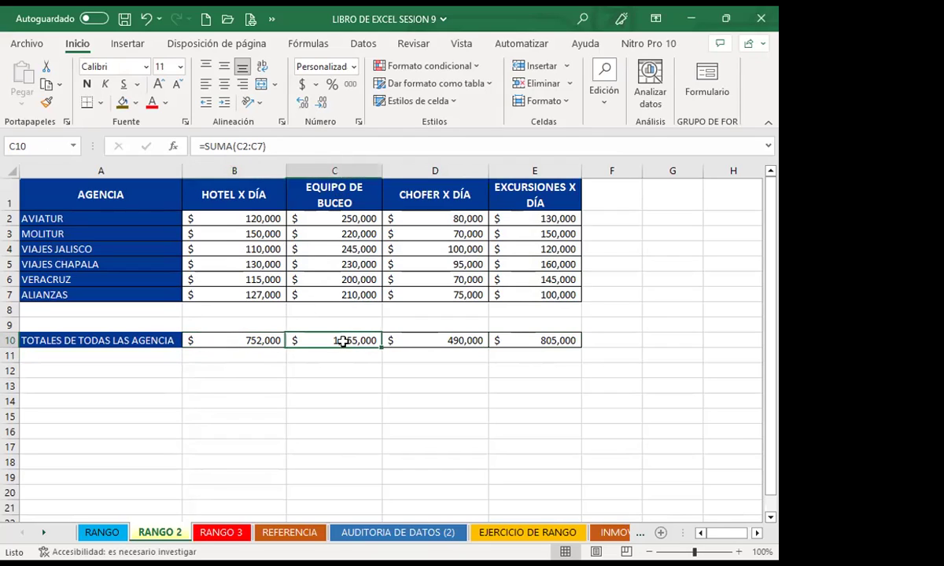
left_click(427, 340)
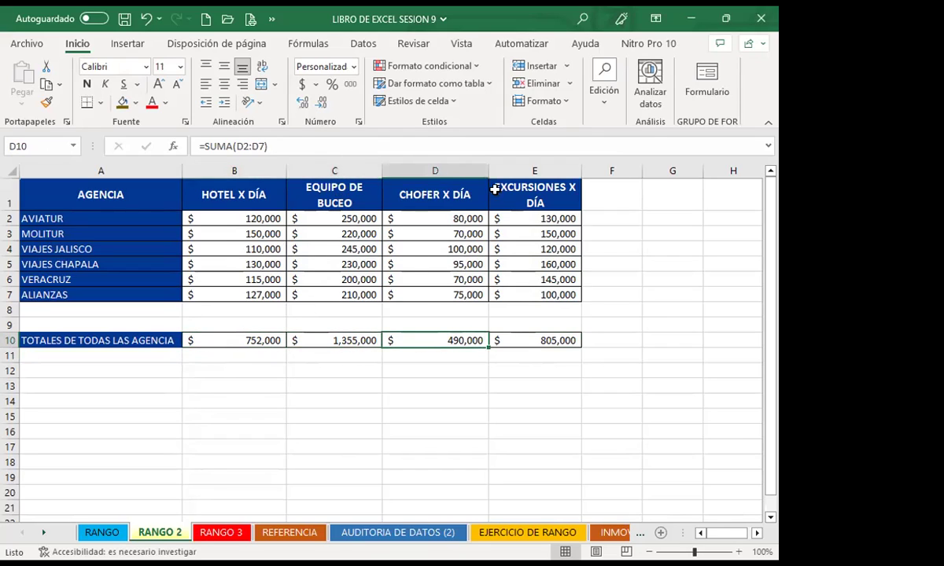
left_click(524, 337)
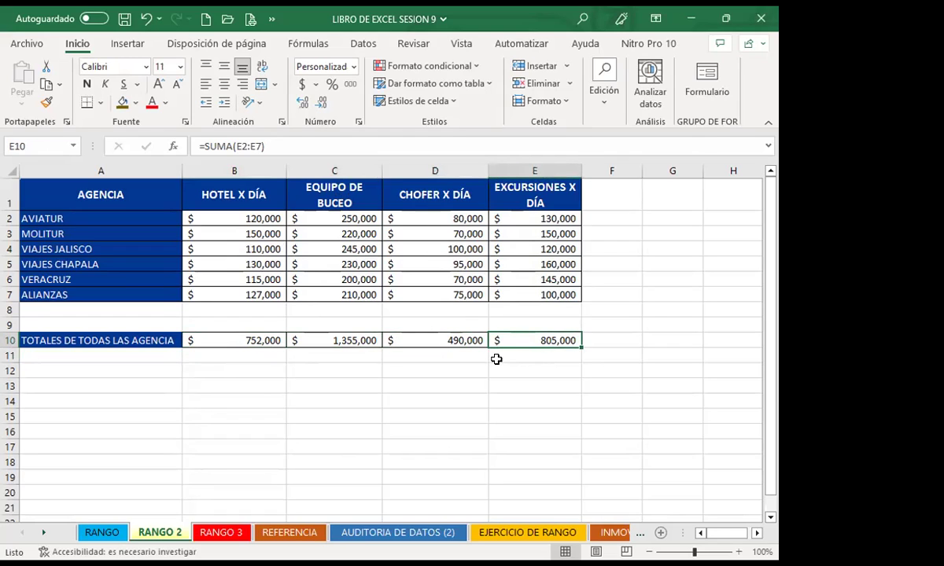
left_click(203, 341)
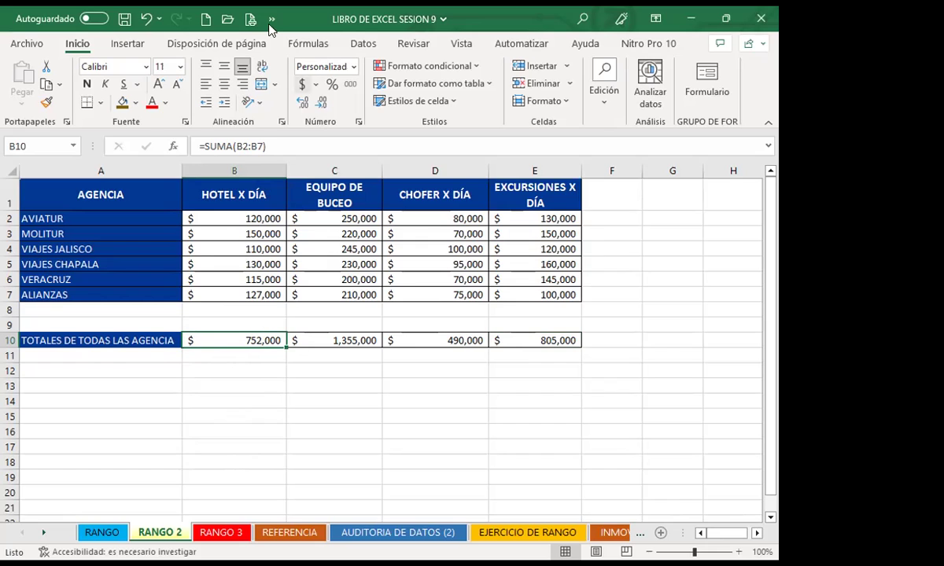
From the Name Manager, start a new name for the B10 hotel total
left_click(304, 44)
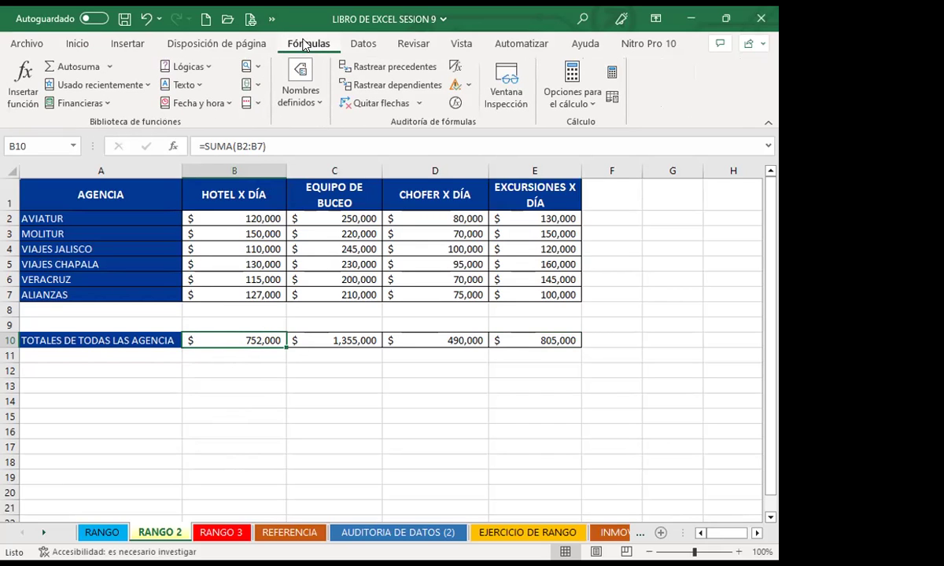
left_click(299, 89)
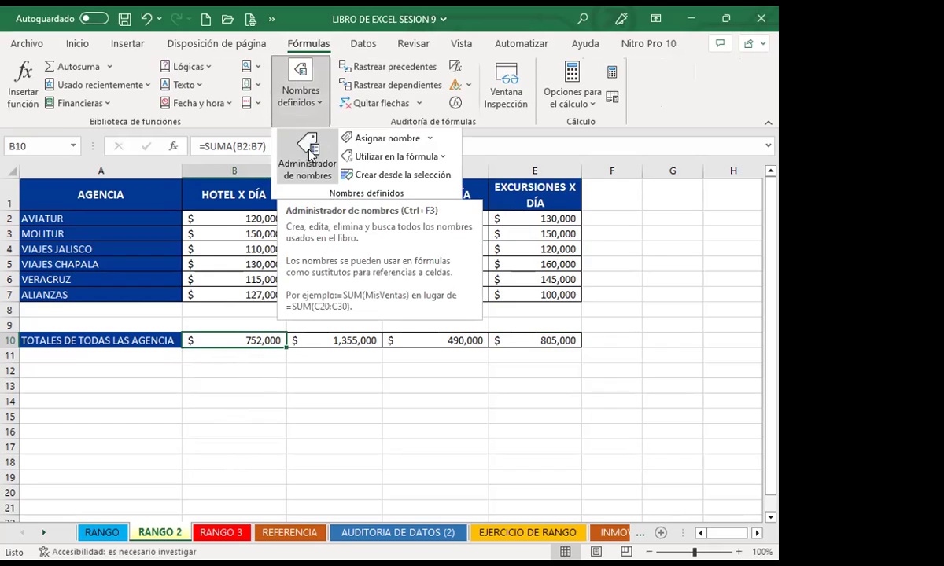
left_click(308, 153)
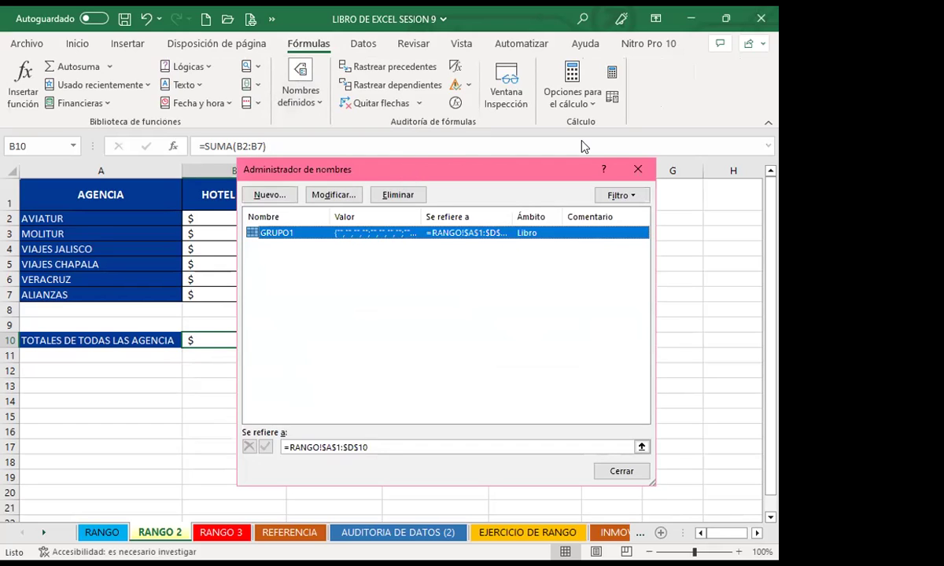
left_click_drag(378, 169, 552, 141)
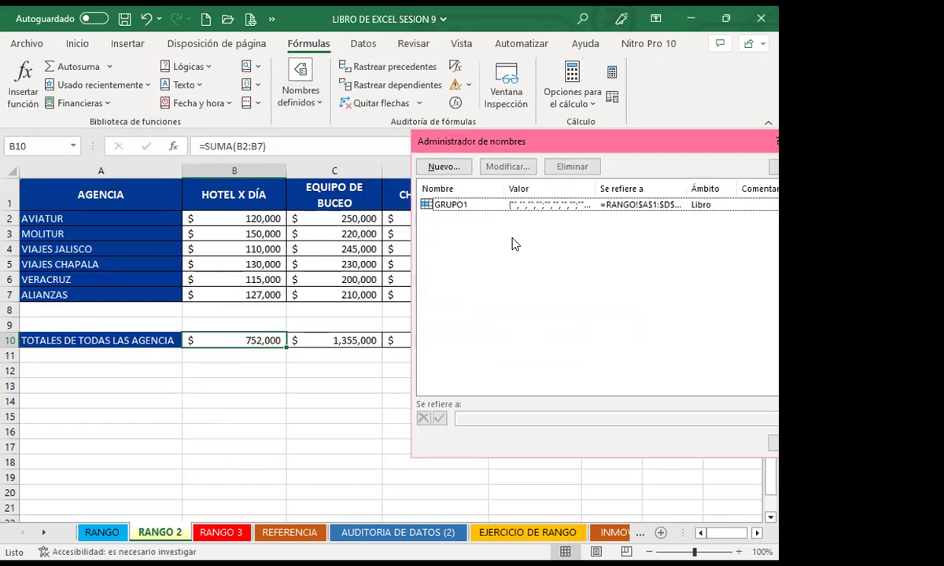
left_click(444, 167)
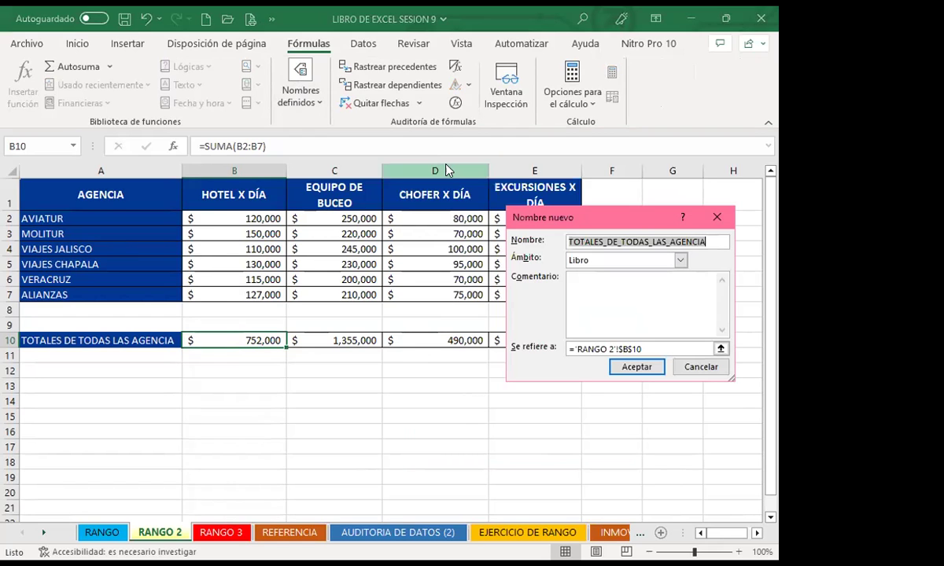
key("End")
left_click_drag(627, 224, 578, 242)
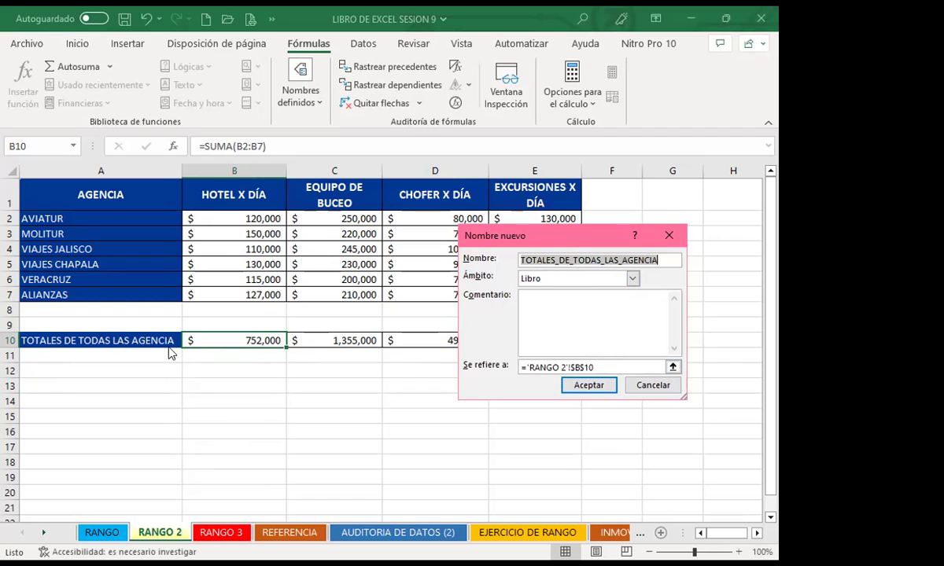
Name it HOTEL referring to 'RANGO 2'!$B$10, save it, and close the Name Manager
key("Home")
type("H")
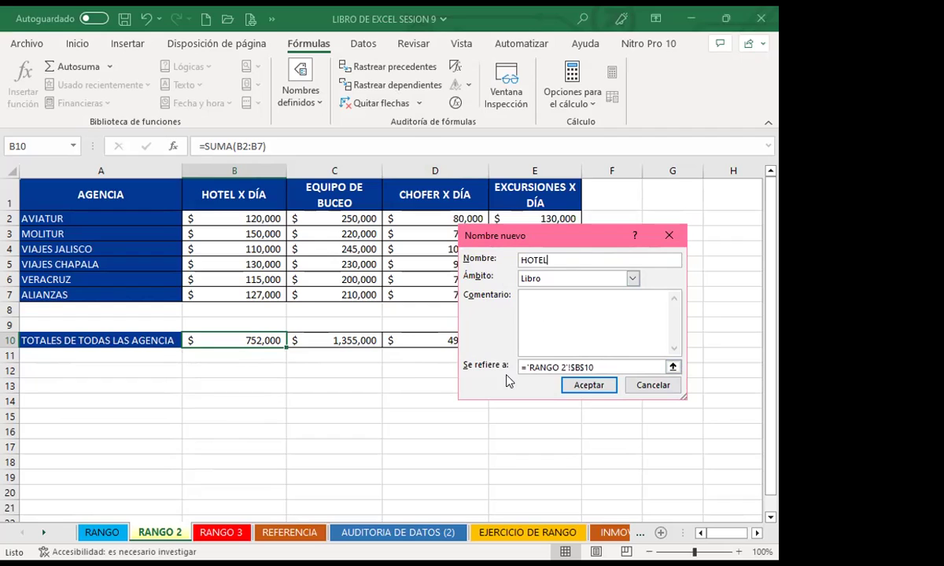
left_click_drag(581, 243, 520, 200)
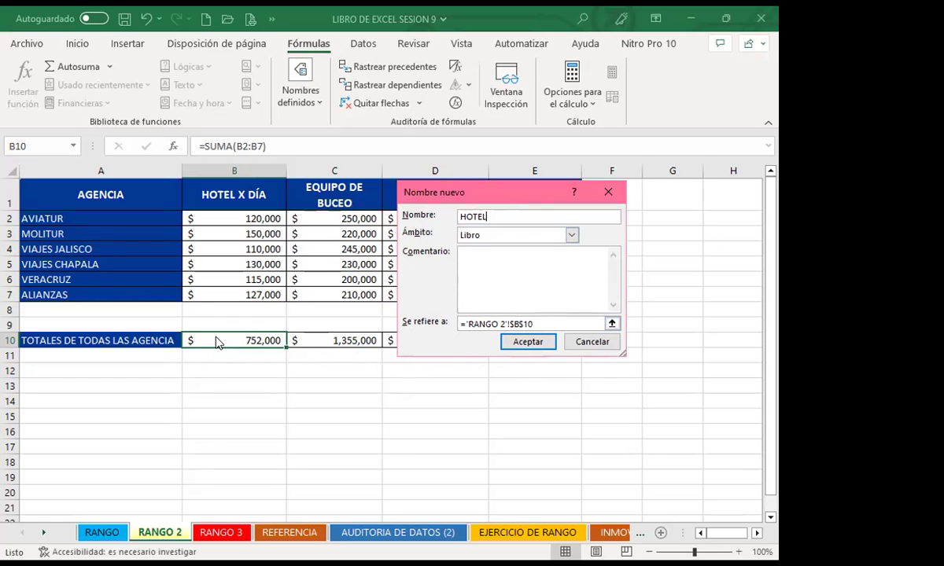
left_click(531, 342)
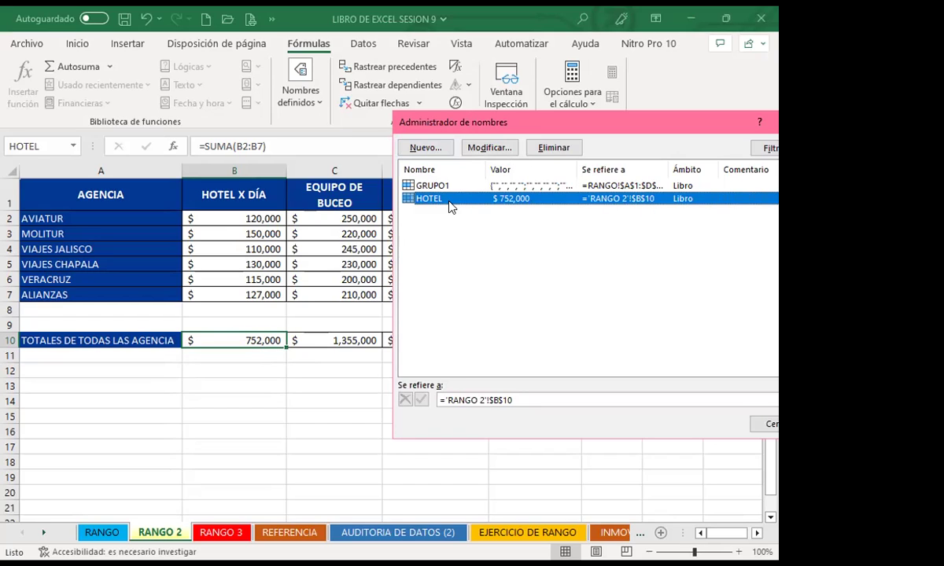
left_click_drag(651, 132, 501, 131)
left_click(646, 133)
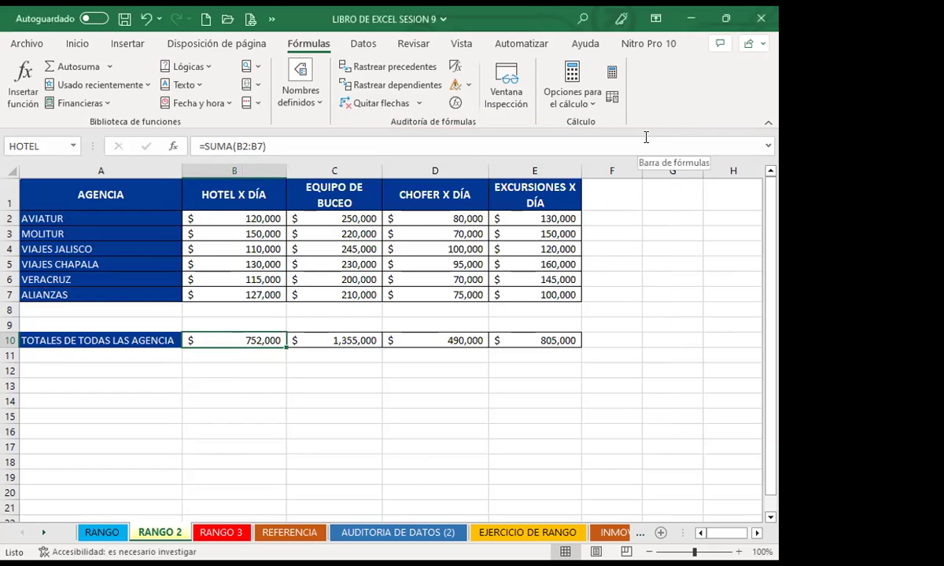
left_click(334, 339)
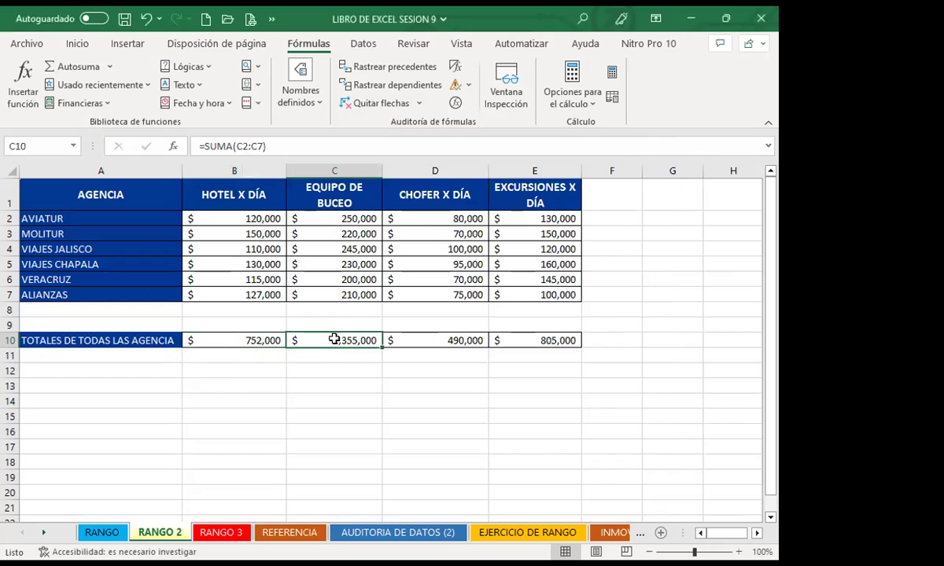
Create the name EQUIPO for 'RANGO 2'!$C$10 (1,355,000) in the Name Manager
left_click(300, 83)
left_click(307, 149)
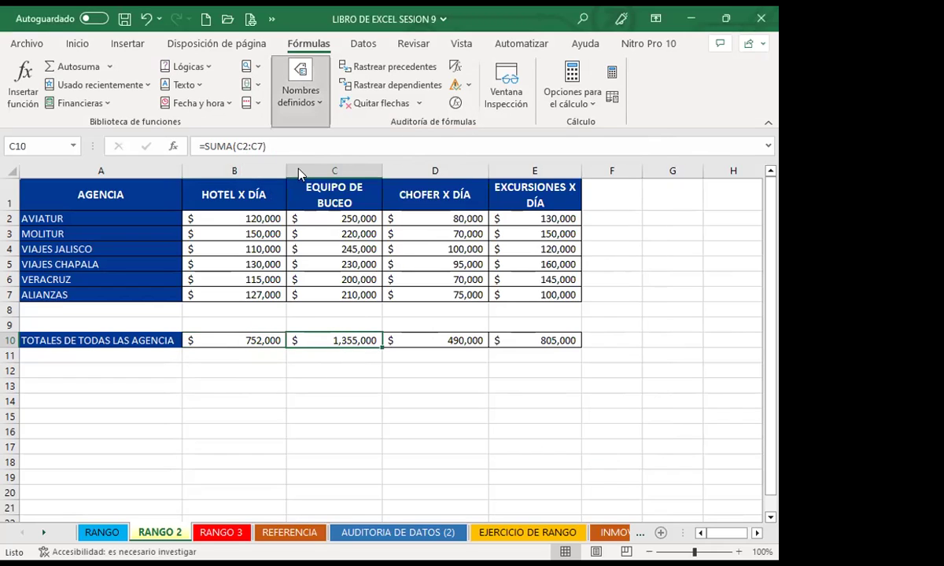
left_click(279, 251)
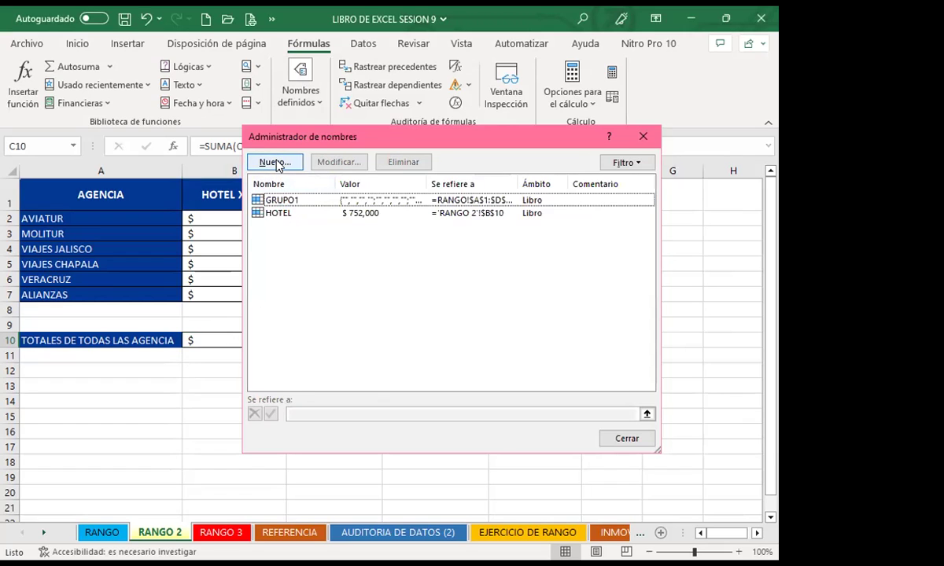
key("Return")
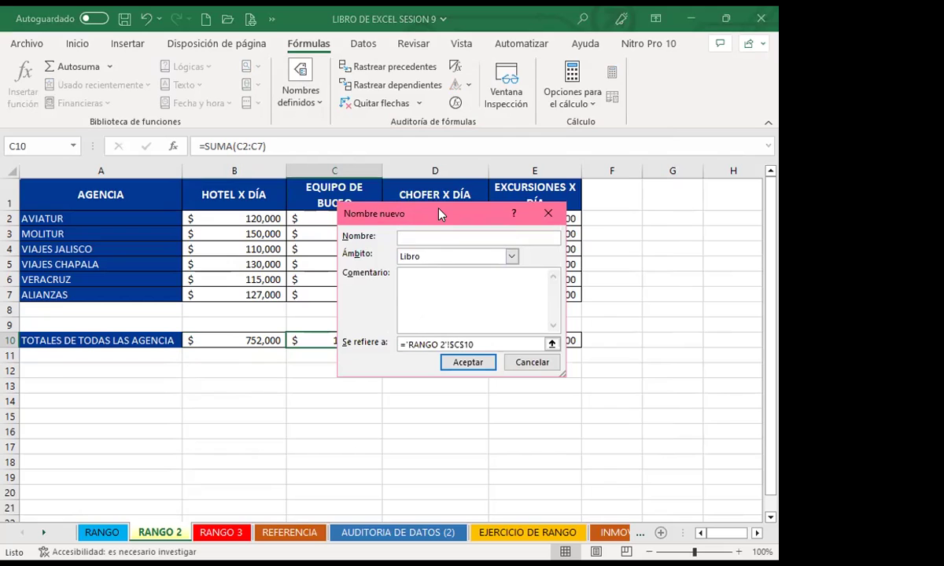
left_click(308, 348)
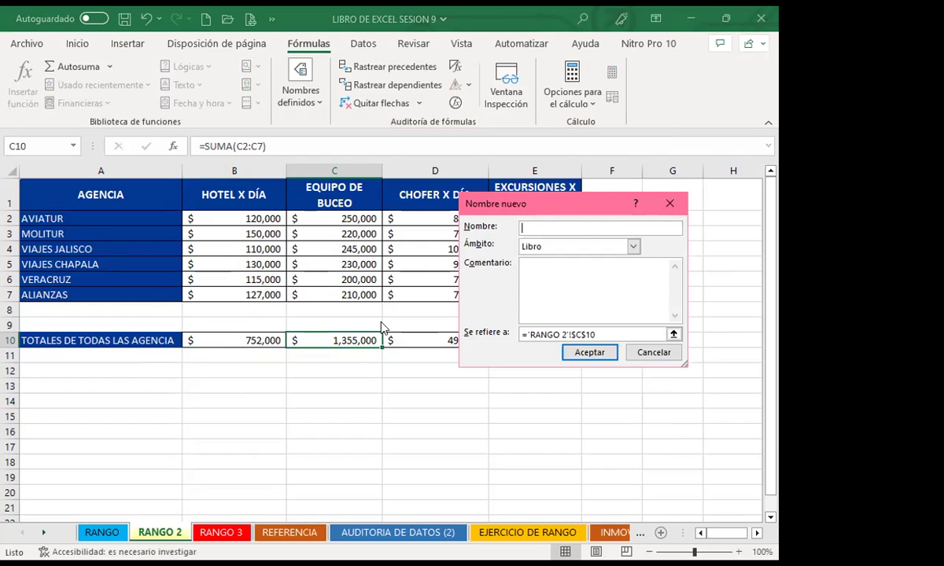
type("EQUIPO")
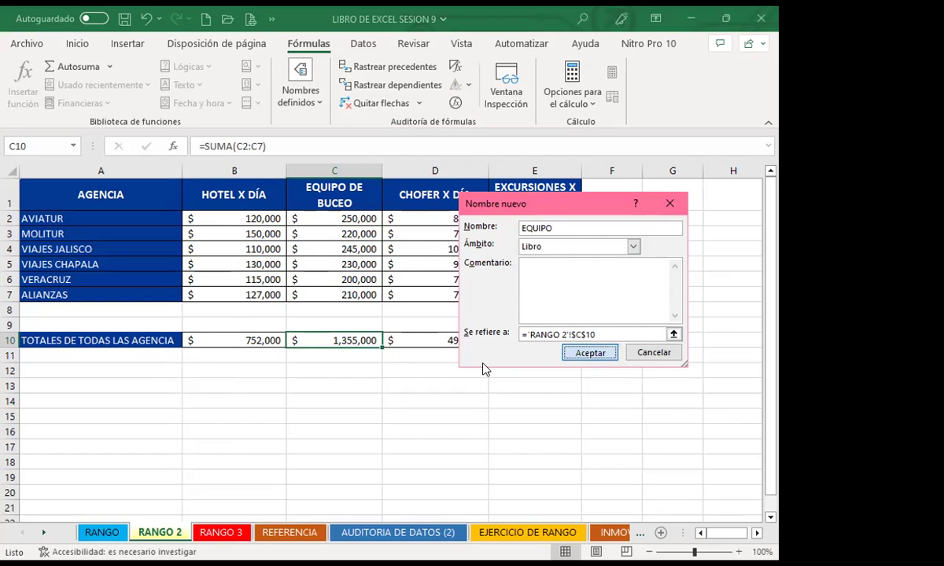
key("Return")
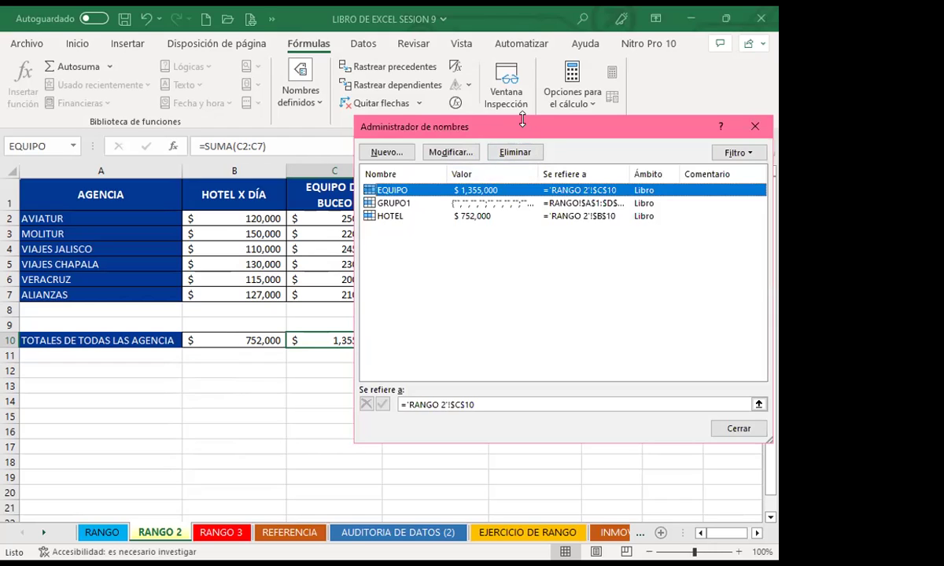
left_click_drag(522, 119, 522, 111)
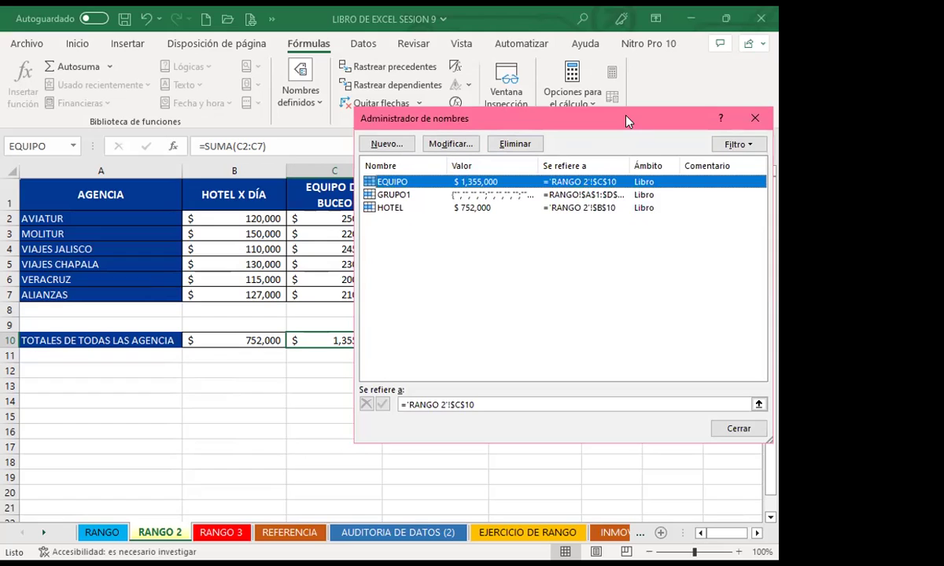
left_click_drag(627, 121, 586, 127)
left_click(716, 126)
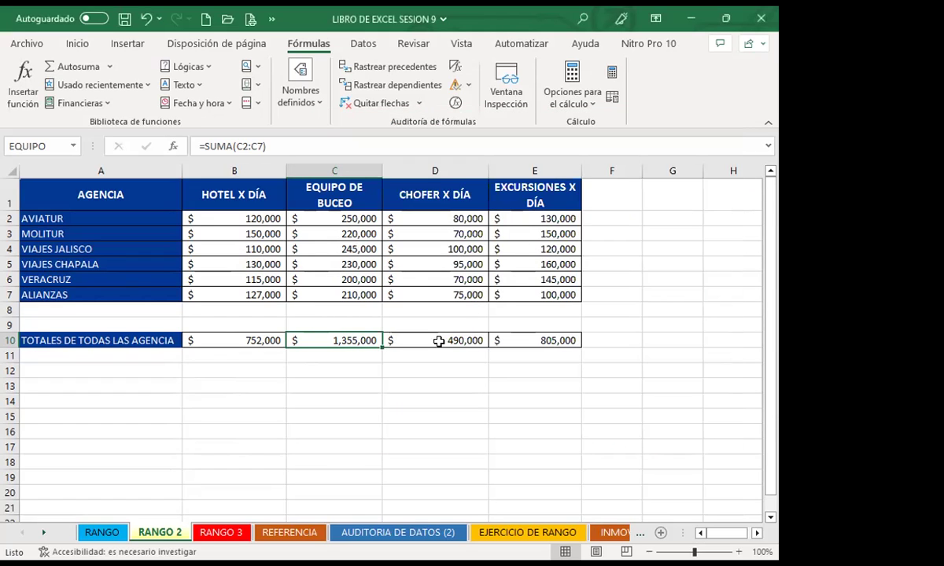
Name the D10 driver total CHOFER ('RANGO 2'!$D$10) via Ctrl+F3's Name Manager
left_click(438, 340)
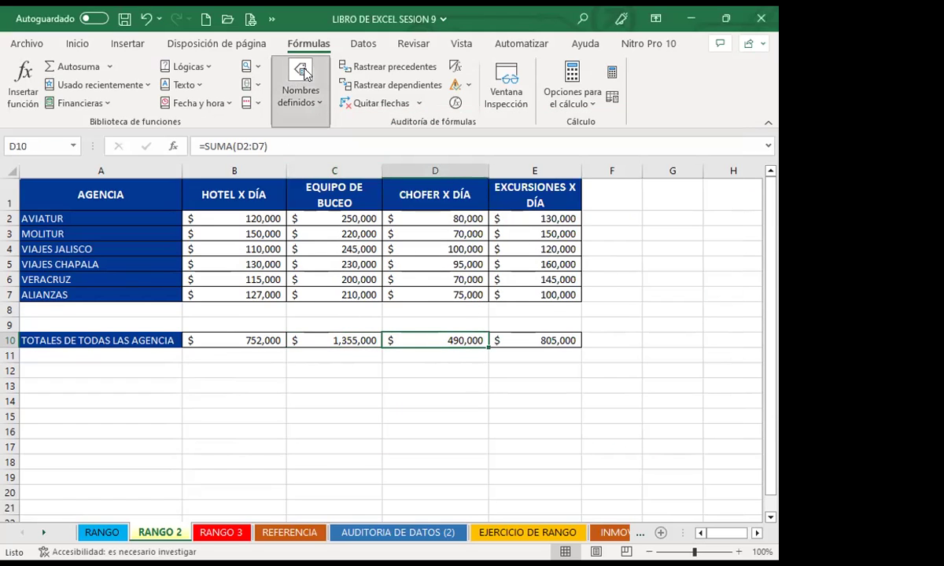
key("ctrl+F3")
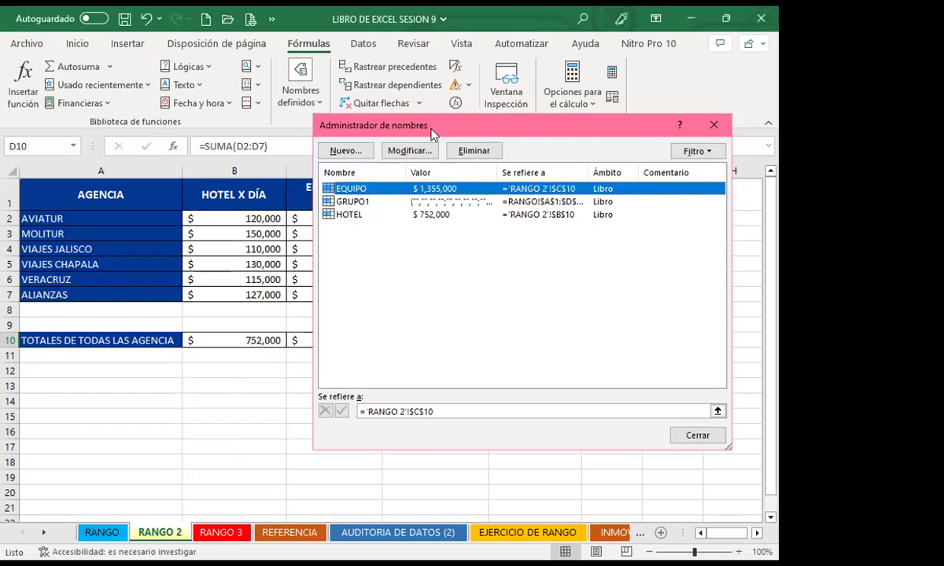
left_click(351, 152)
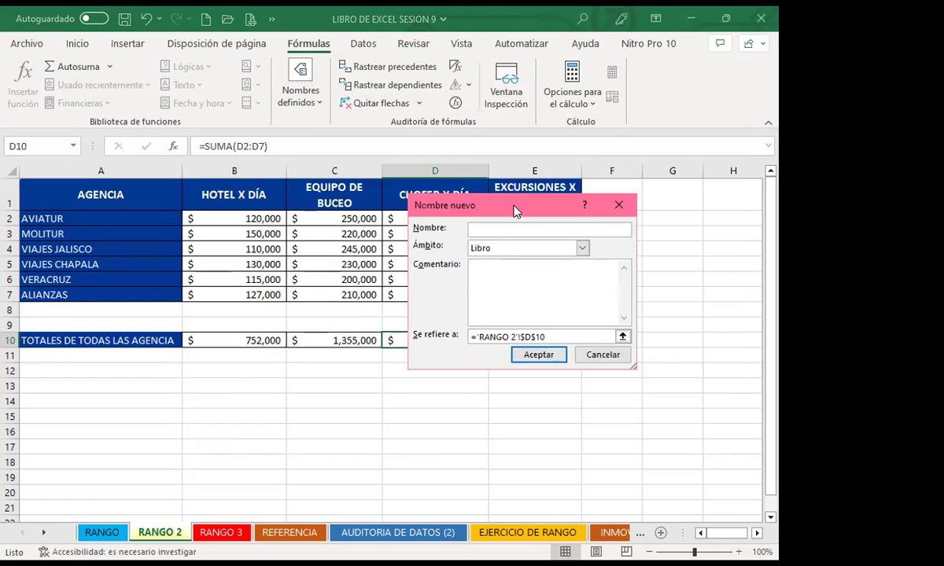
left_click_drag(515, 211, 617, 229)
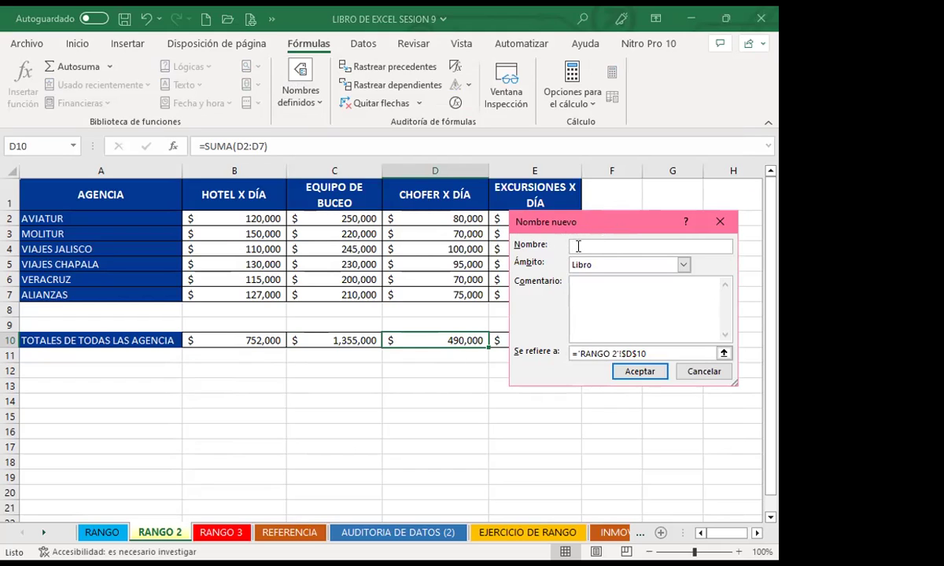
type("CHOFER")
left_click(641, 373)
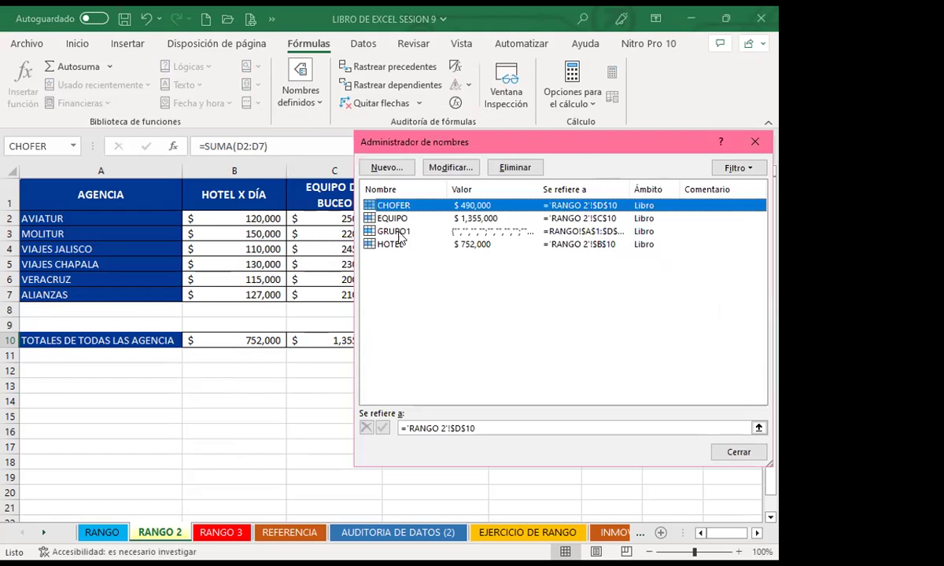
left_click_drag(551, 136, 429, 127)
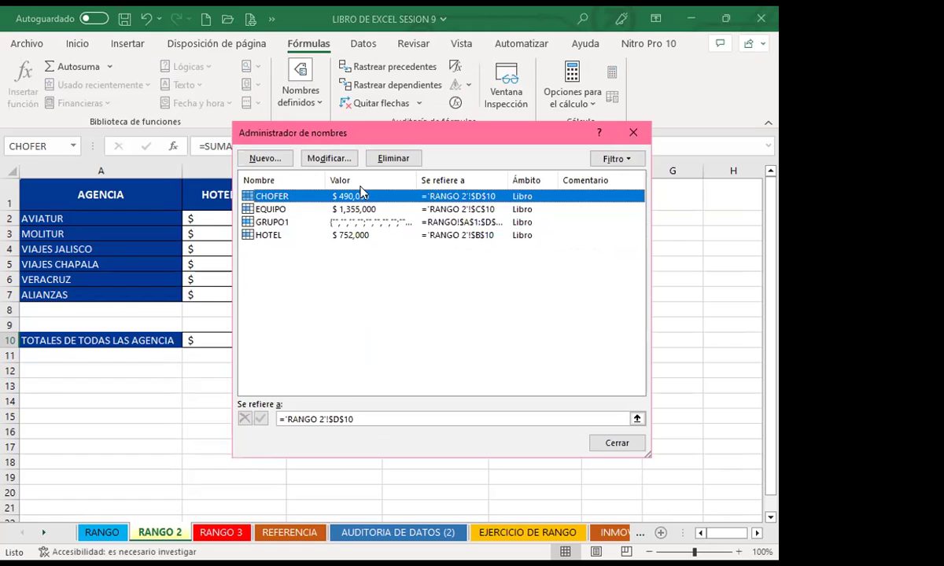
left_click(634, 135)
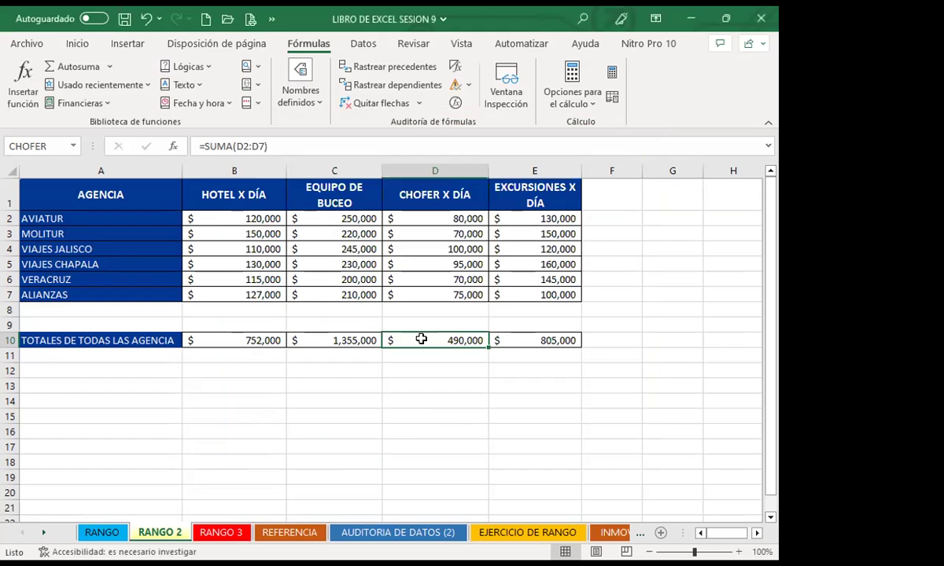
Check the names now carried by the row 10 totals
left_click(363, 385)
left_click(245, 340)
left_click(350, 342)
left_click(432, 342)
left_click(245, 340)
left_click(322, 342)
left_click(419, 338)
left_click(224, 339)
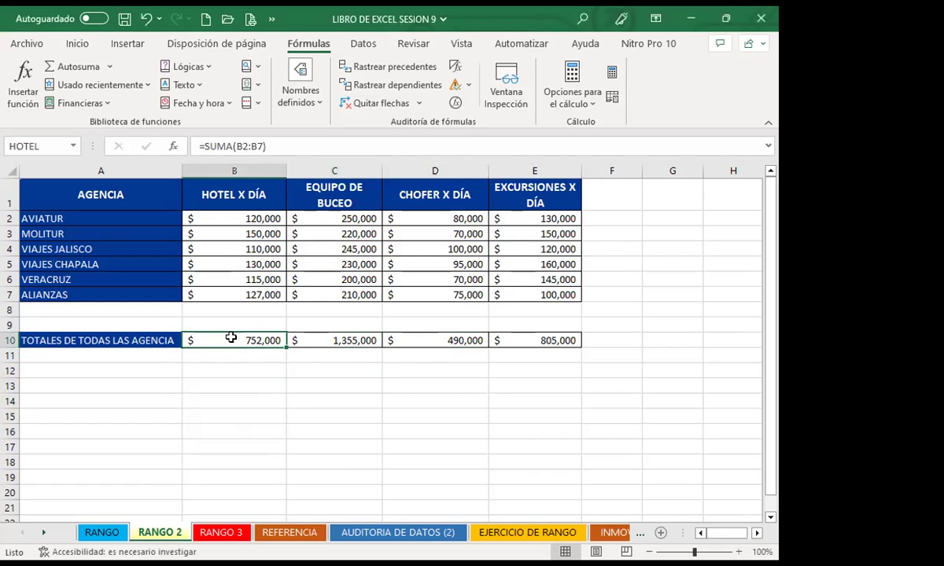
left_click(336, 463)
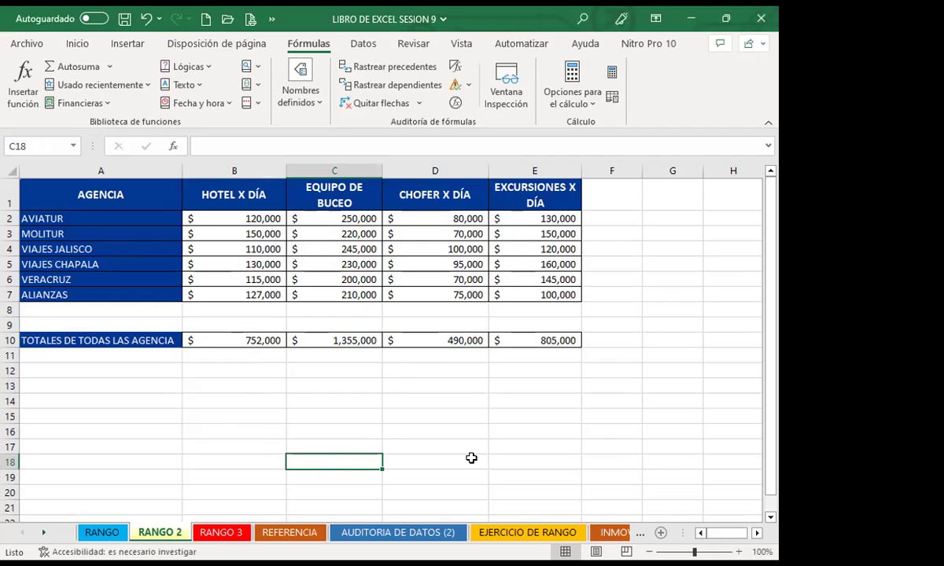
scroll(259, 356, "down", 2)
scroll(245, 417, "up", 2)
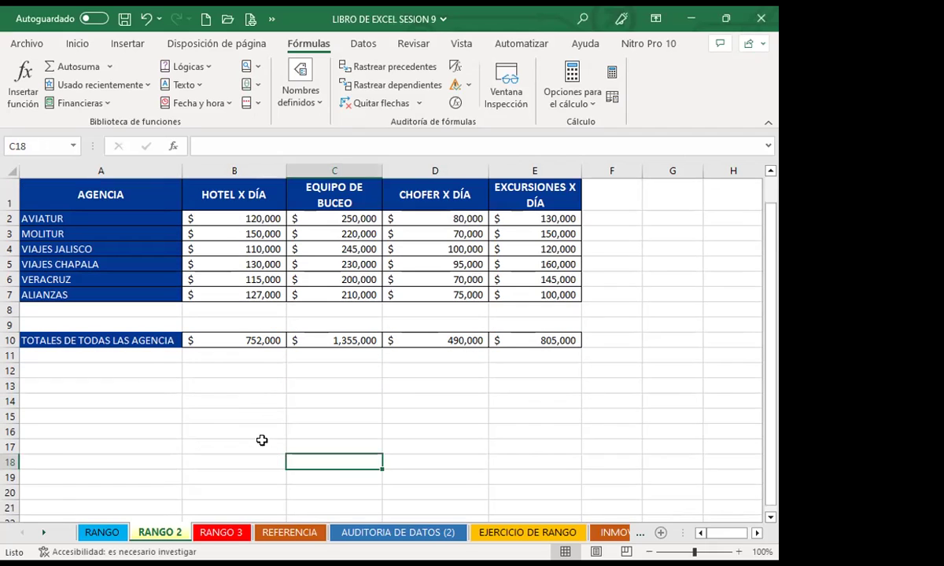
Enter =HOTEL+EQUIPO in C17 using name autocomplete, giving 2107000
left_click(347, 442)
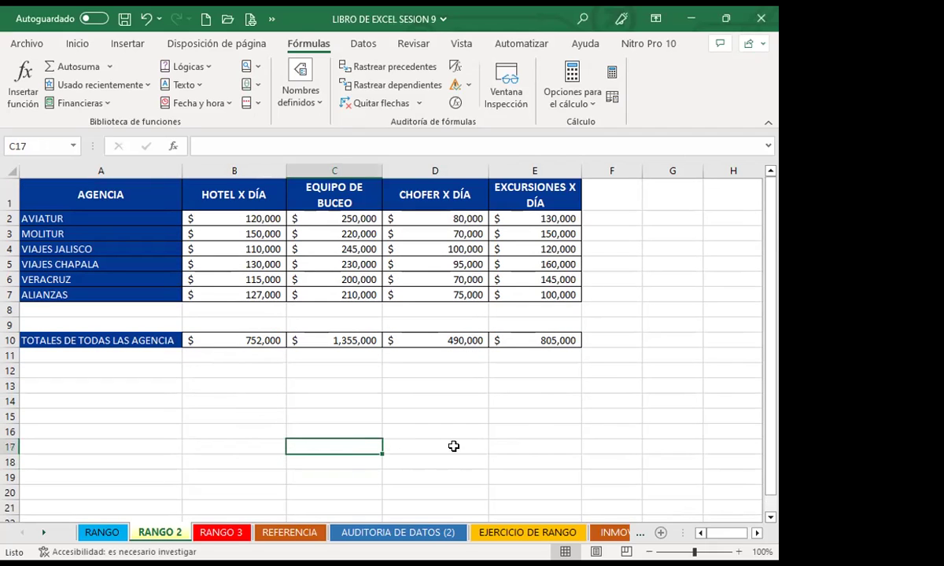
type("=")
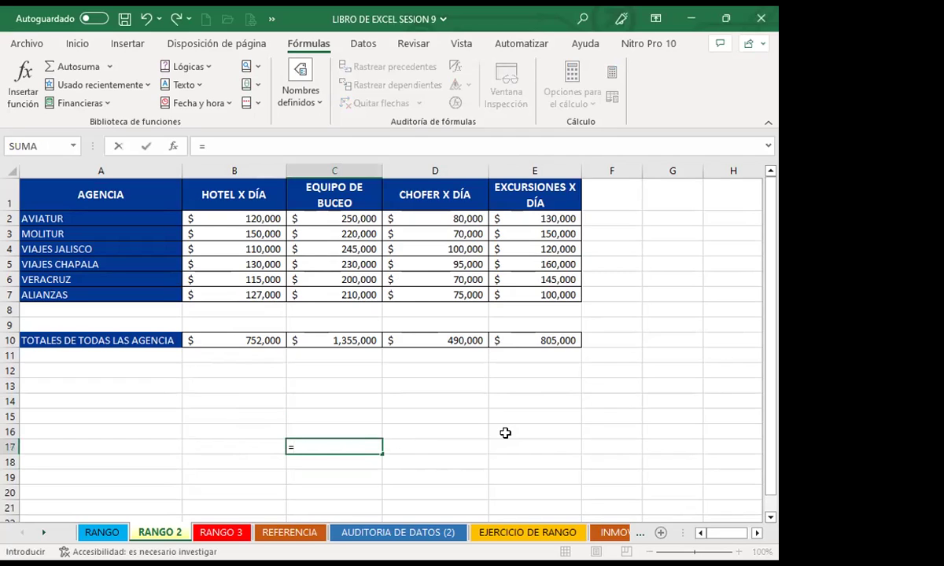
type("HOTA")
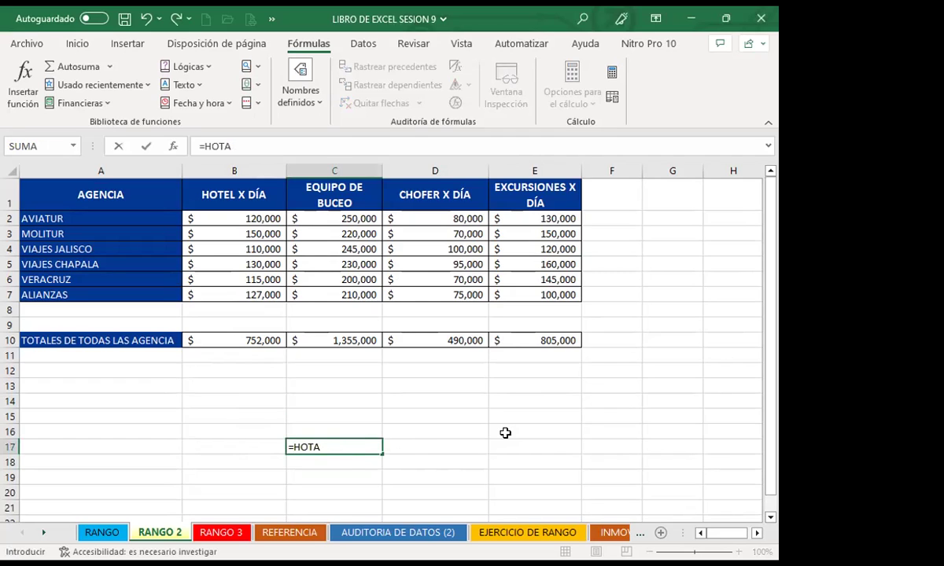
key("BackSpace")
key("Tab")
type("+")
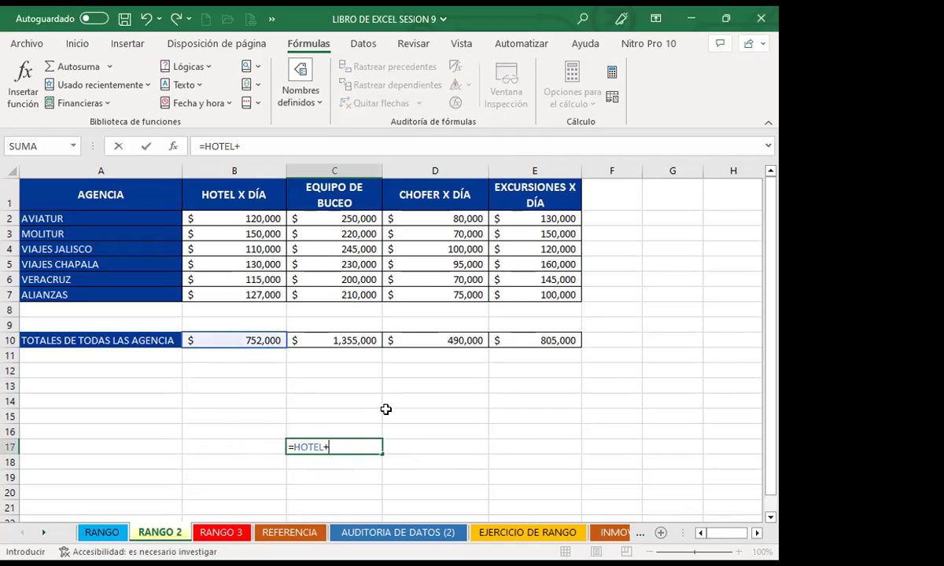
type("EQUI")
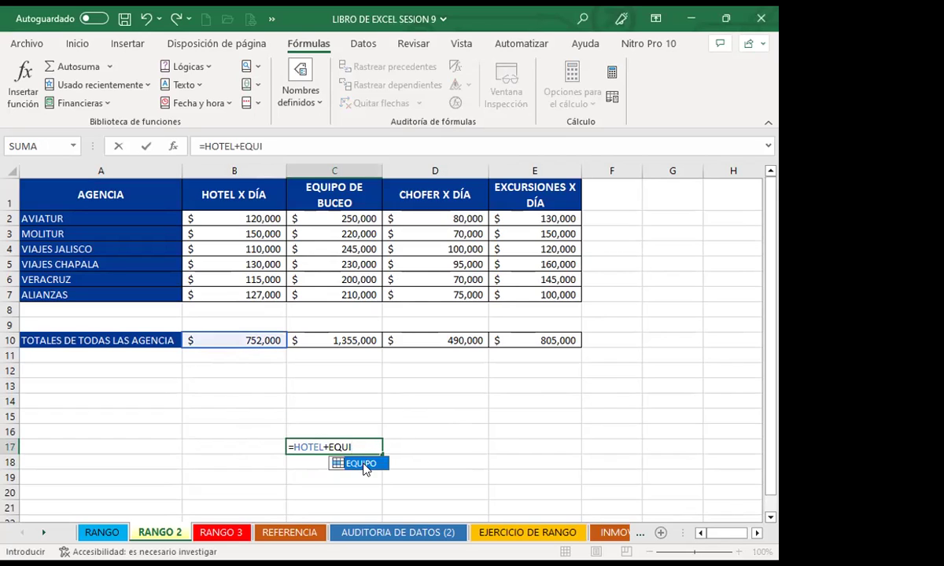
key("Tab")
key("Return")
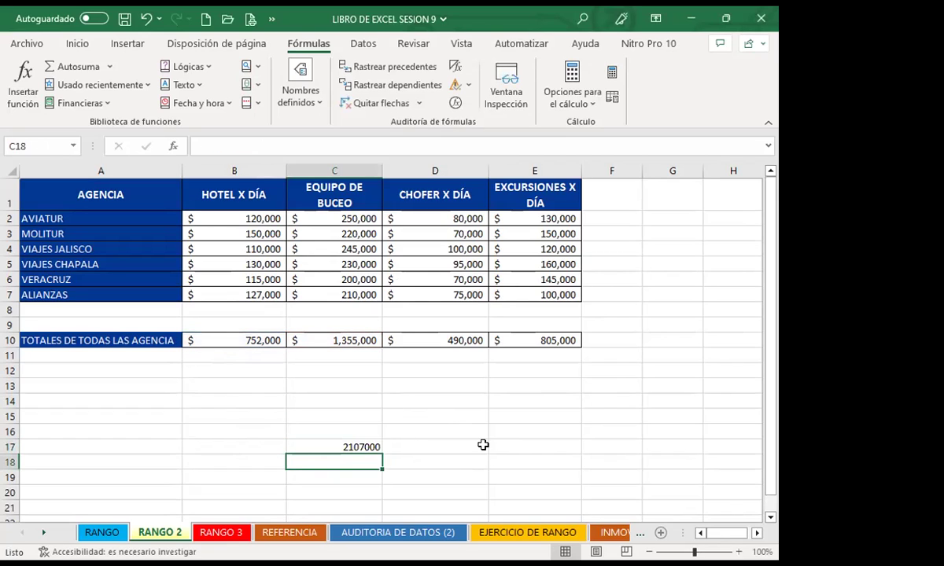
left_click(329, 448)
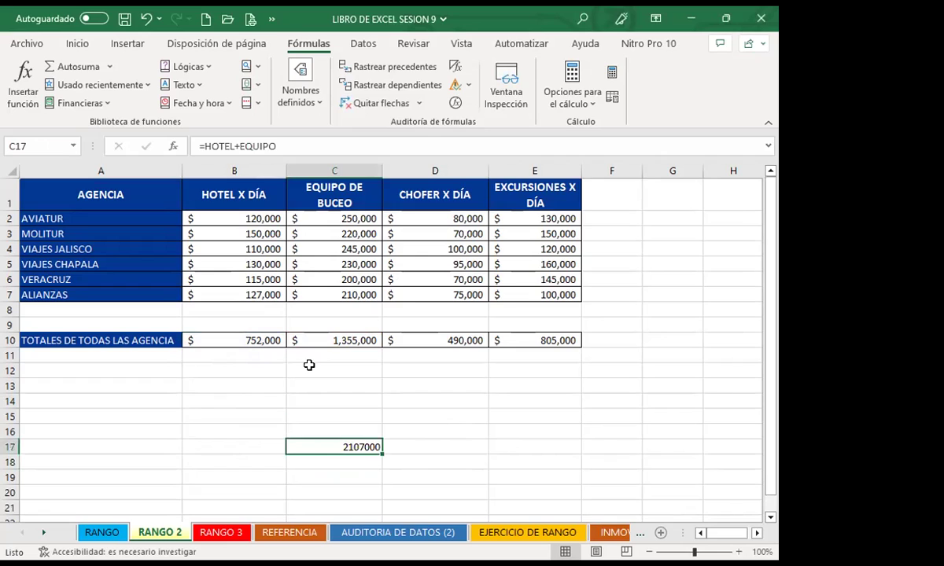
left_click(309, 366)
Enter =HOTEL+EQUIPO in C12 using the B10 and C10 totals
type("=")
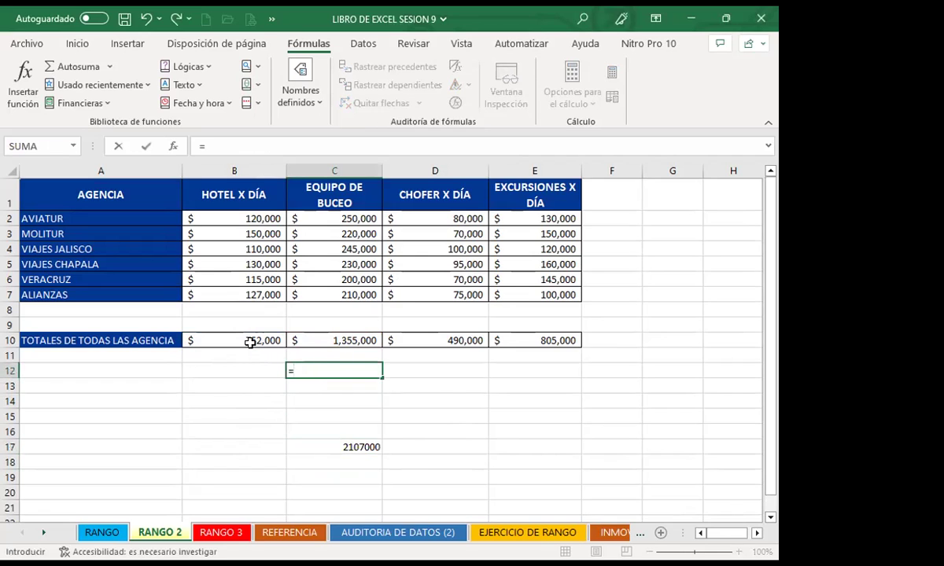
left_click(250, 341)
type("+")
left_click(315, 338)
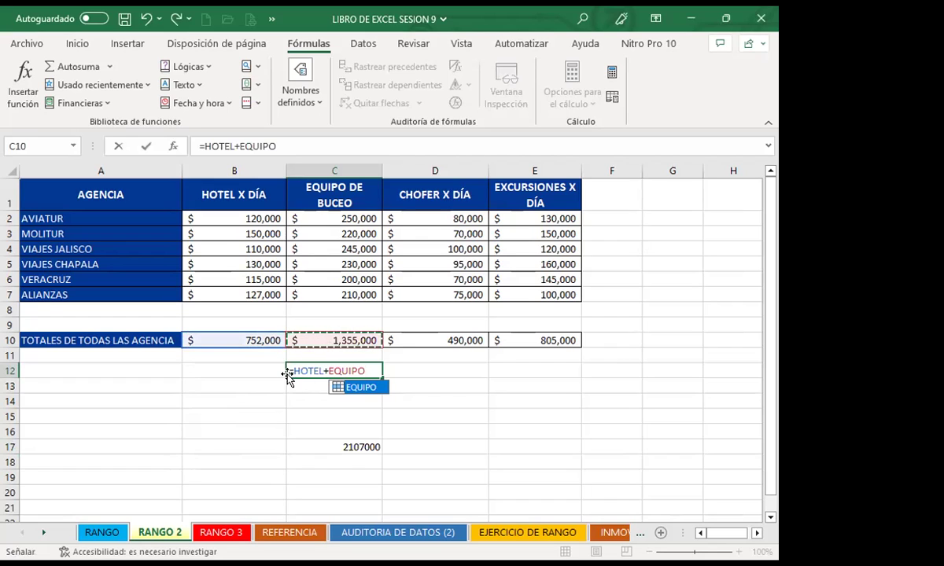
key("Return")
Compare C12's result with C17's 2107000, then clear C12
left_click(311, 367)
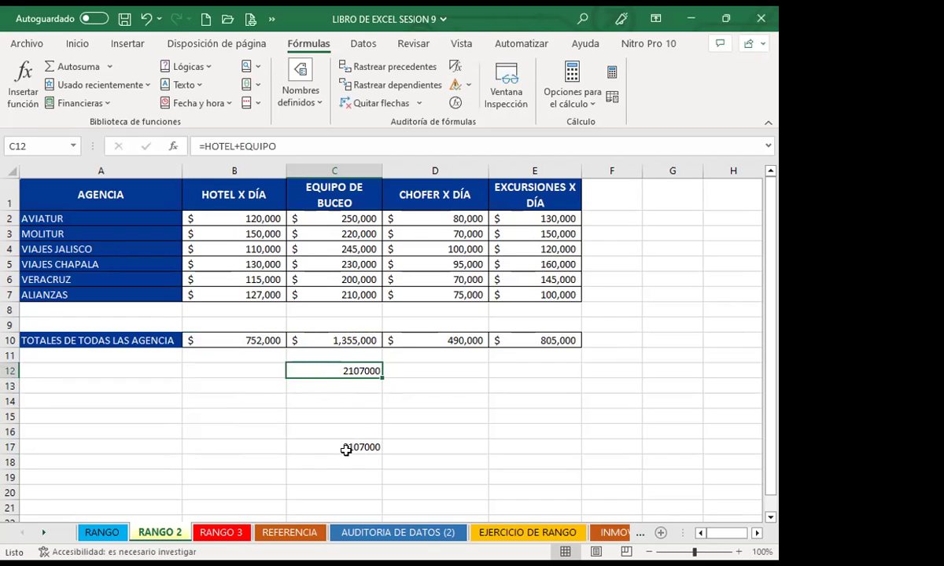
left_click(323, 447)
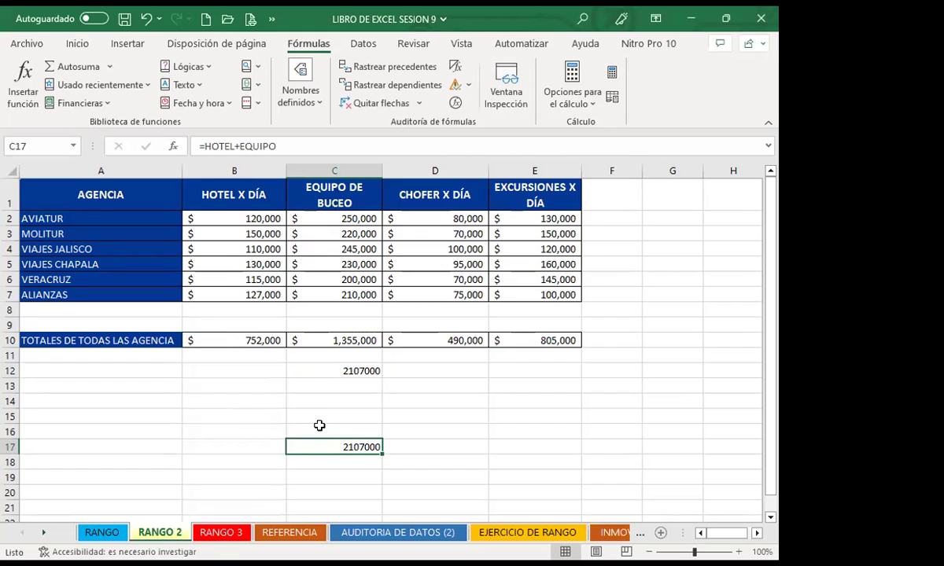
left_click(316, 370)
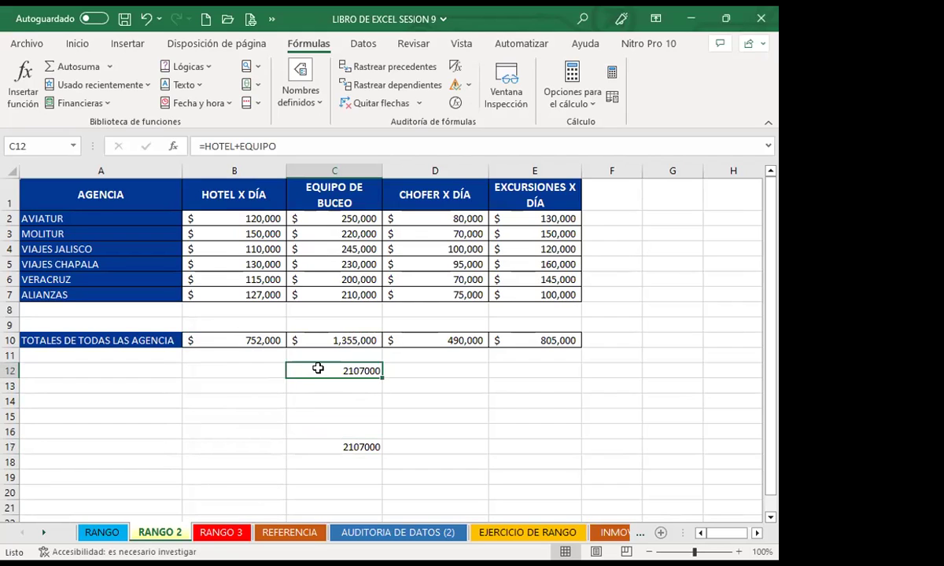
key("Delete")
Type the hard-coded sum =752000+1355000 into B13
left_click(257, 382)
type("=")
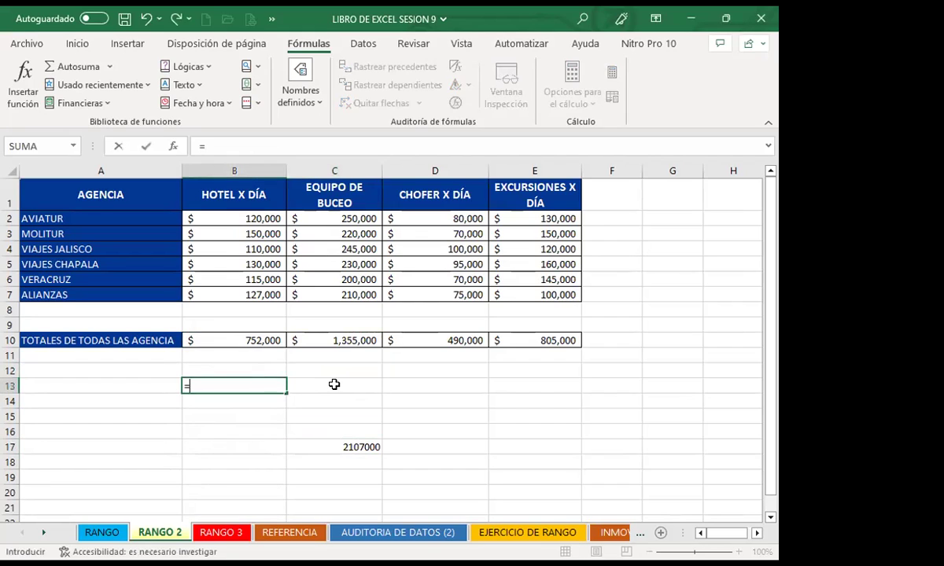
type("752000+")
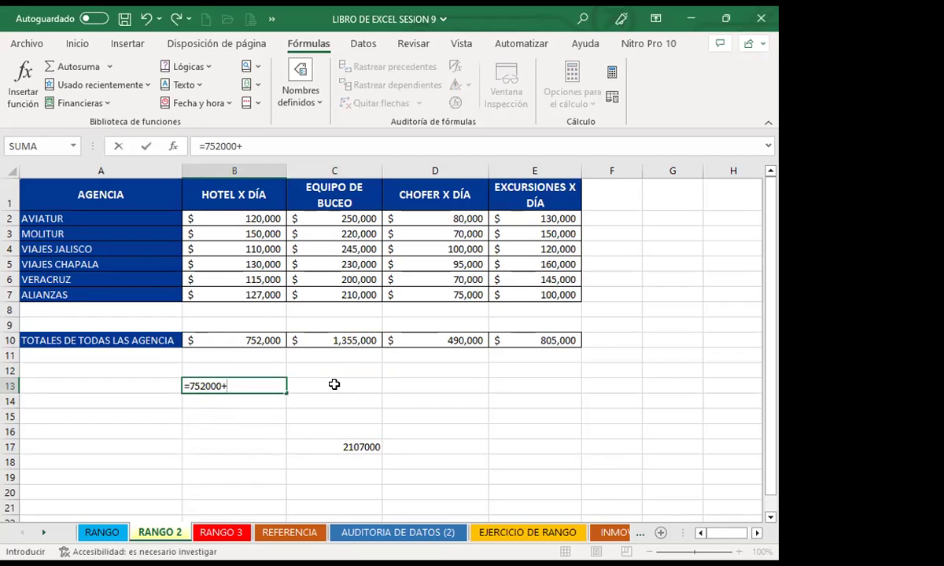
type("355")
key("Return")
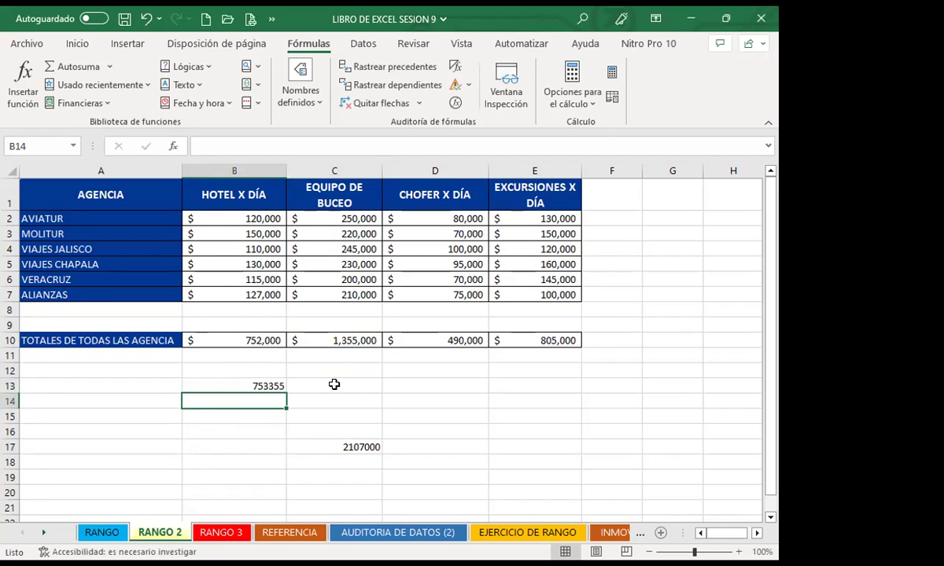
key("Up")
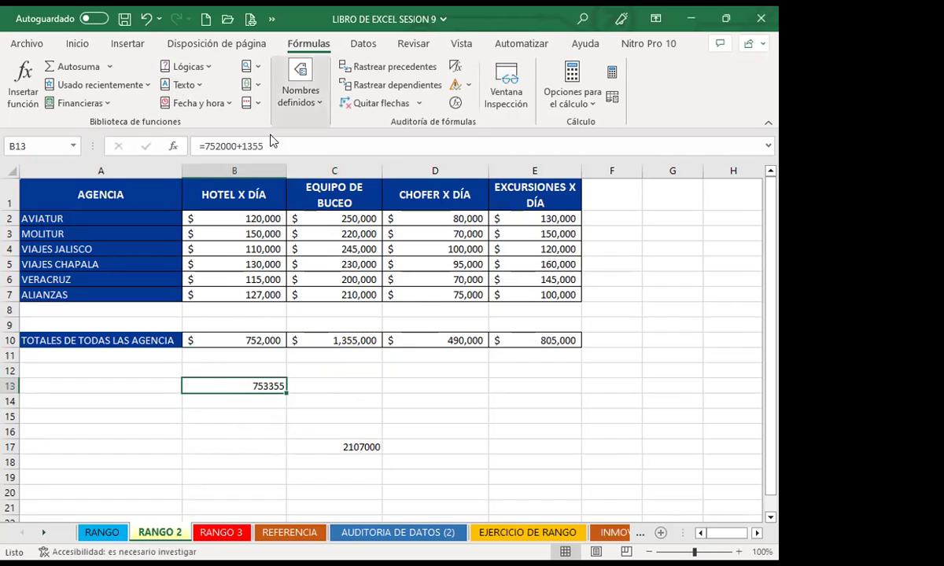
left_click(267, 145)
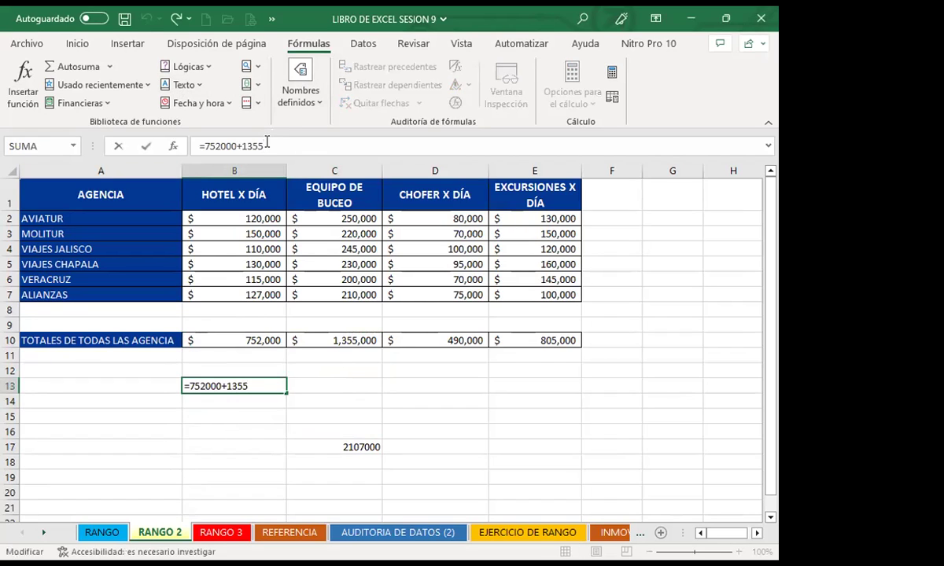
type("000")
key("Return")
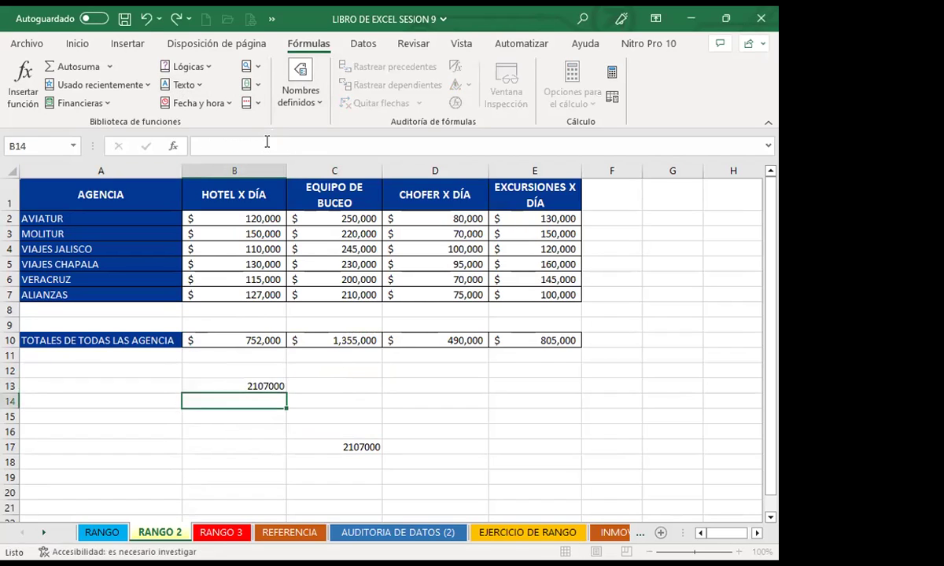
Compare B13's sum with C17's =HOTEL+EQUIPO, cancelling an attempted edit of C17
left_click(232, 384)
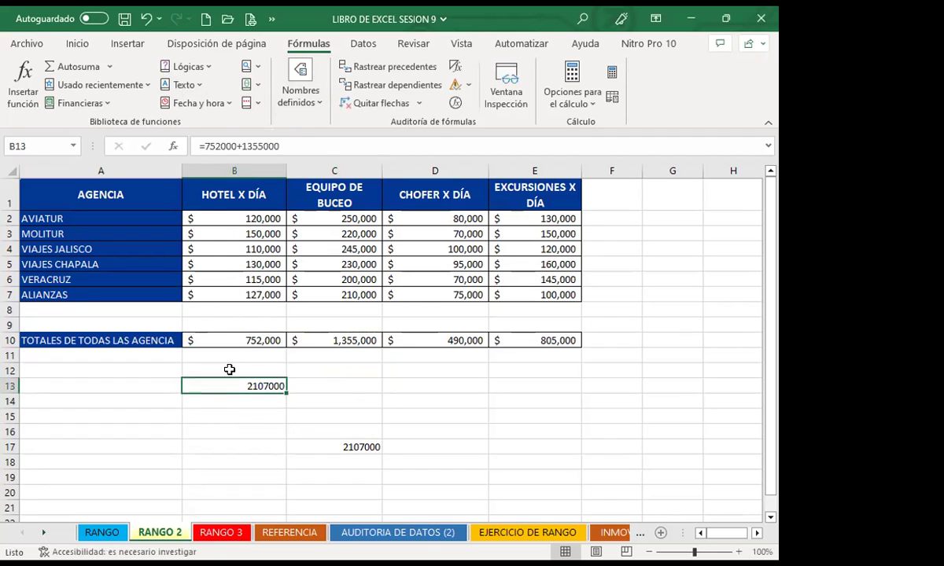
left_click(312, 445)
left_click(239, 387)
left_click(322, 445)
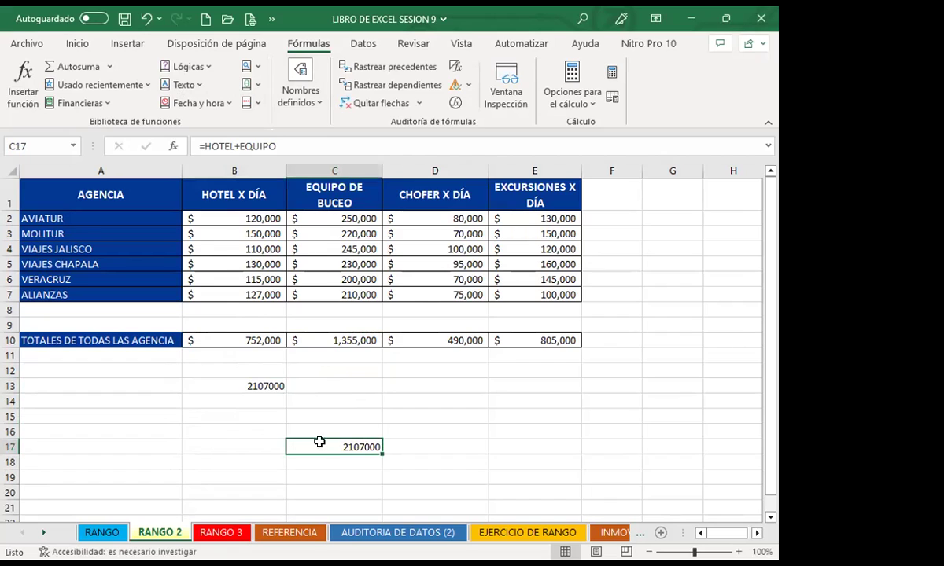
left_click(238, 146)
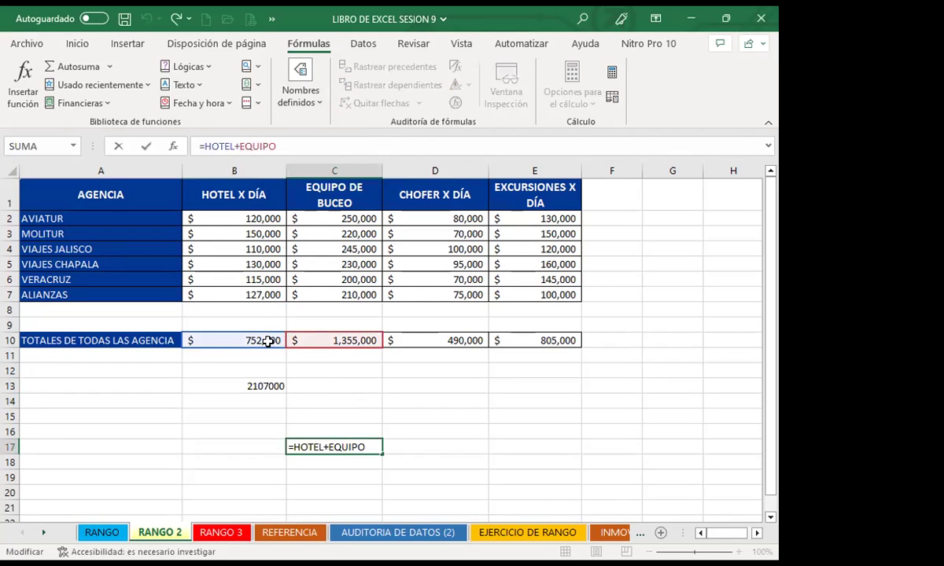
left_click(224, 384)
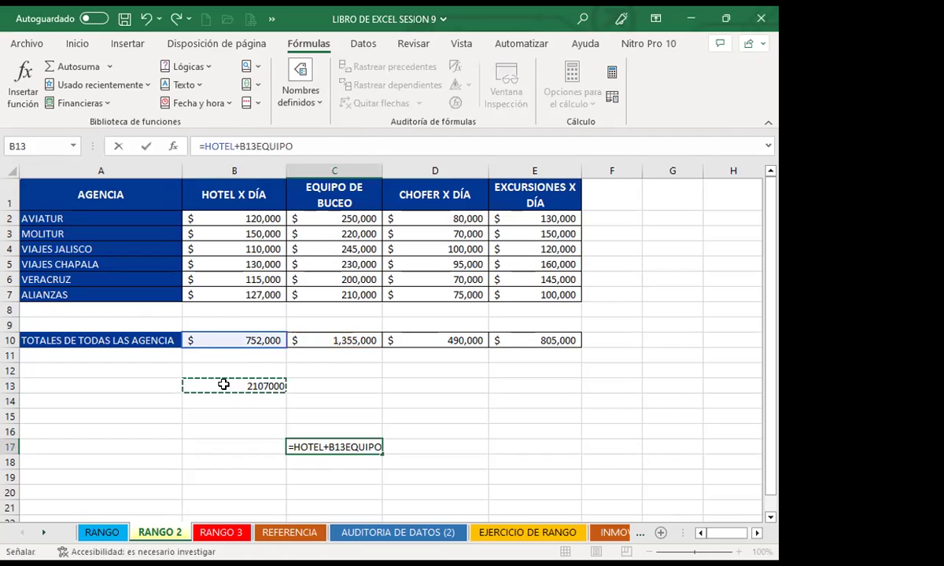
key("Escape")
left_click(227, 384)
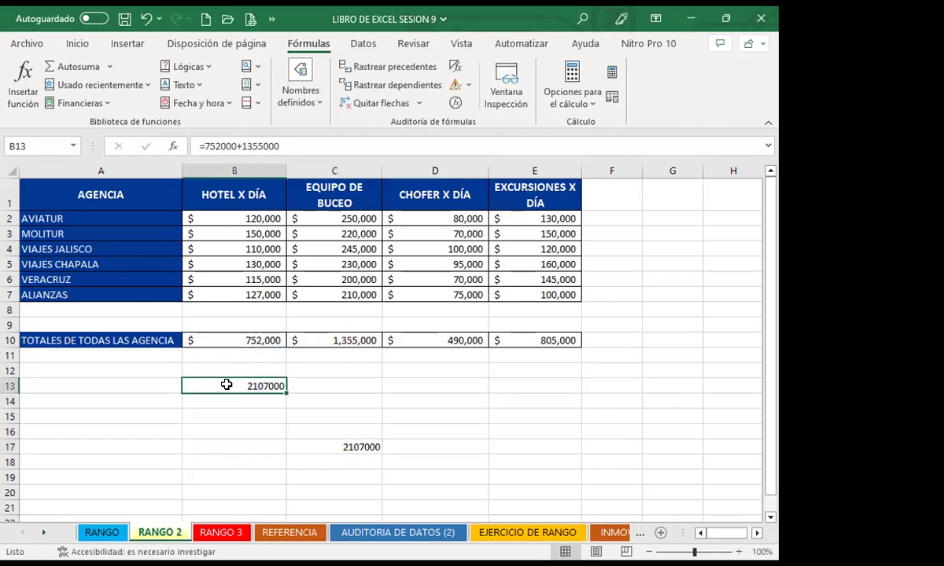
left_click(340, 401)
left_click(346, 446)
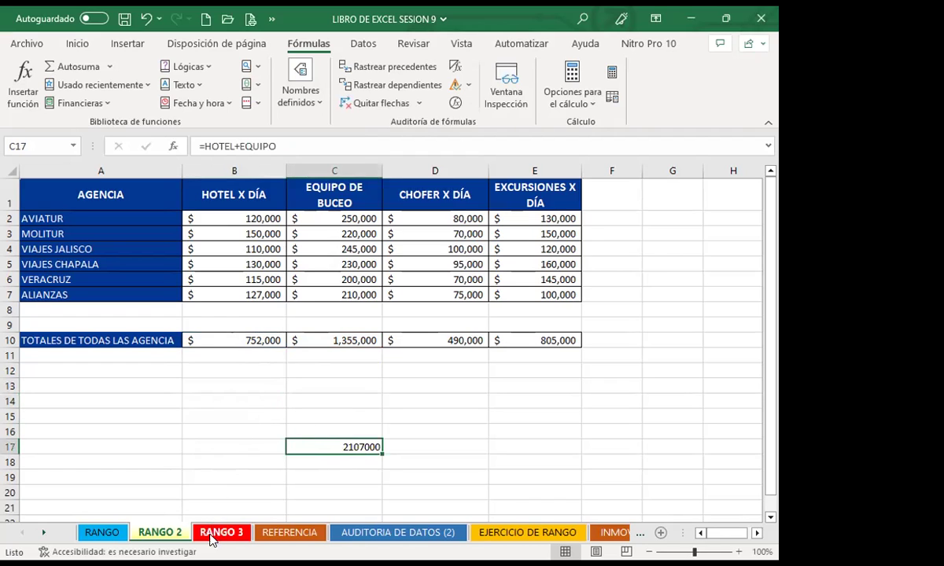
Fill C3 on RANGO 3 with =HOTEL, showing $752,000.00
left_click(225, 535)
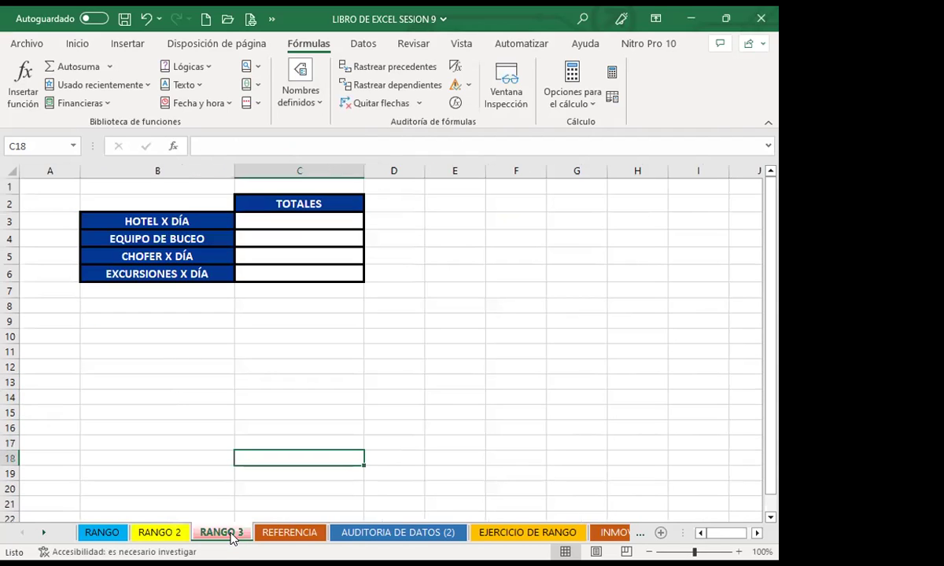
left_click(252, 219)
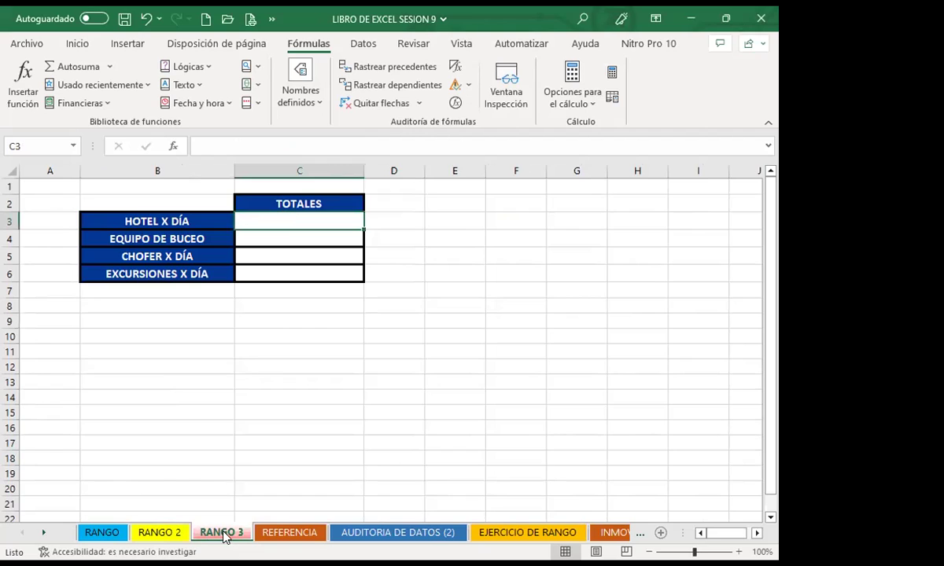
left_click(165, 534)
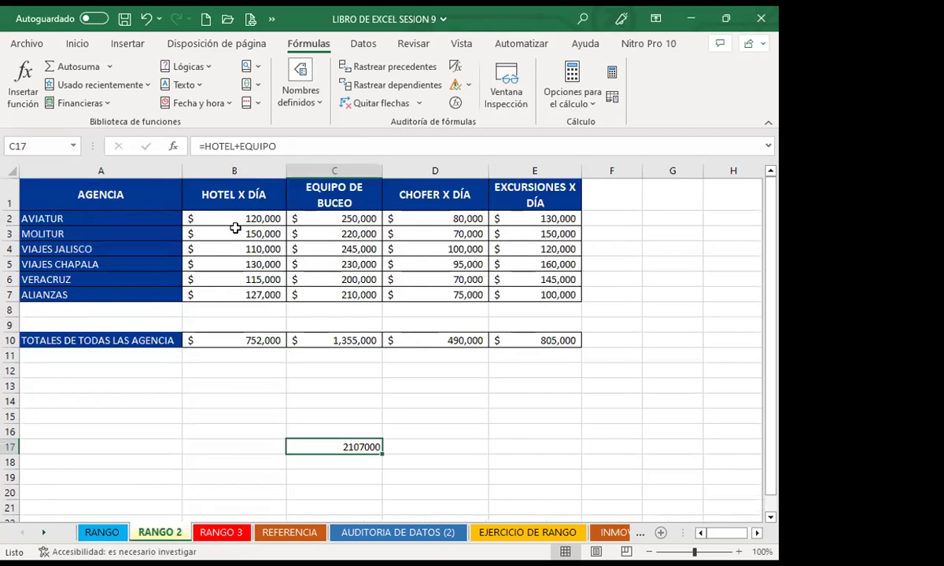
left_click(227, 340)
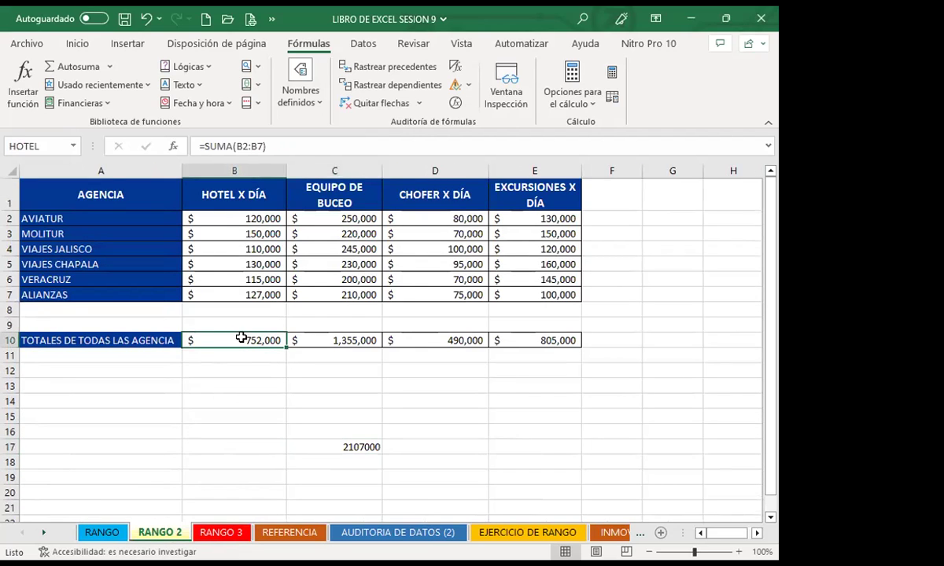
left_click(210, 532)
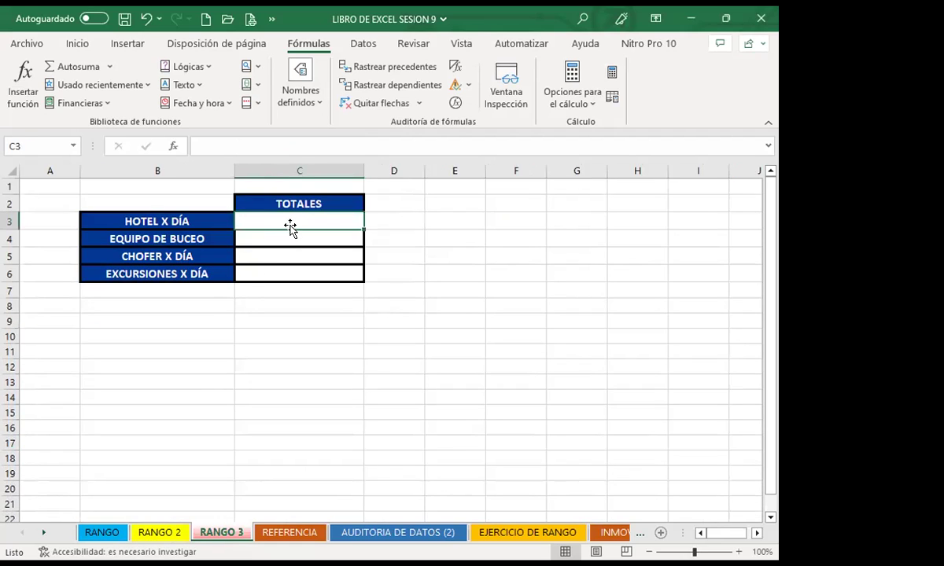
type("=")
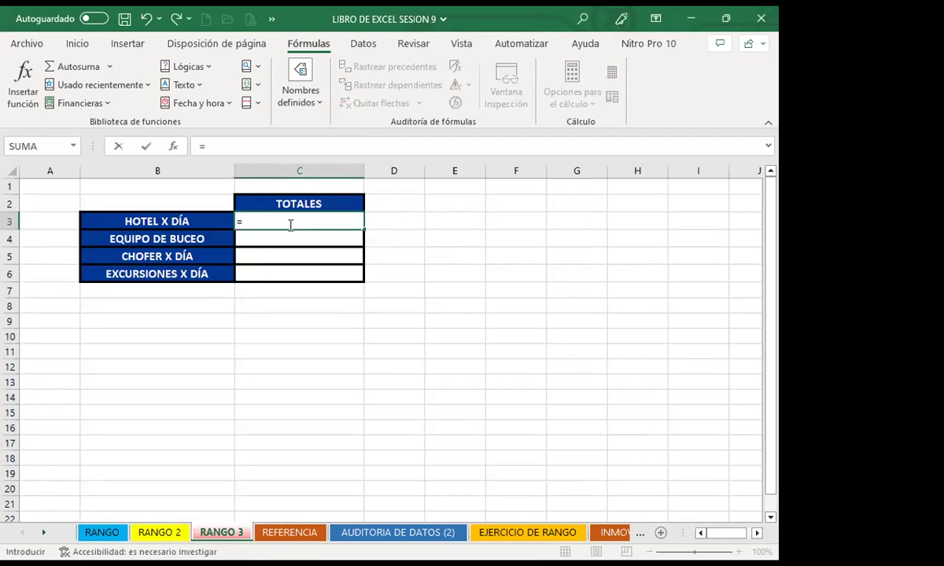
type("HOTE")
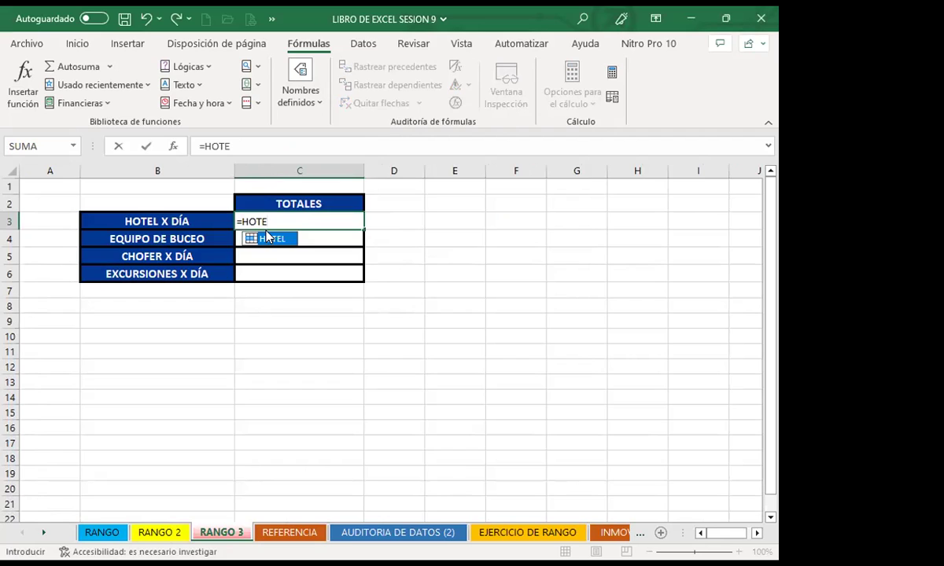
type("L")
key("Return")
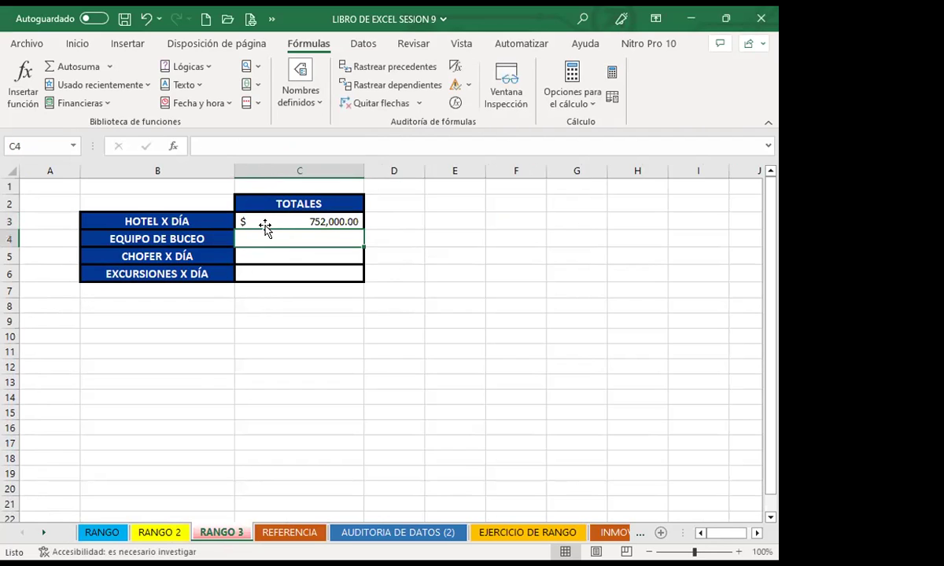
Verify the C3 formula and select the EQUIPO DE BUCEO total cell C4
left_click(256, 221)
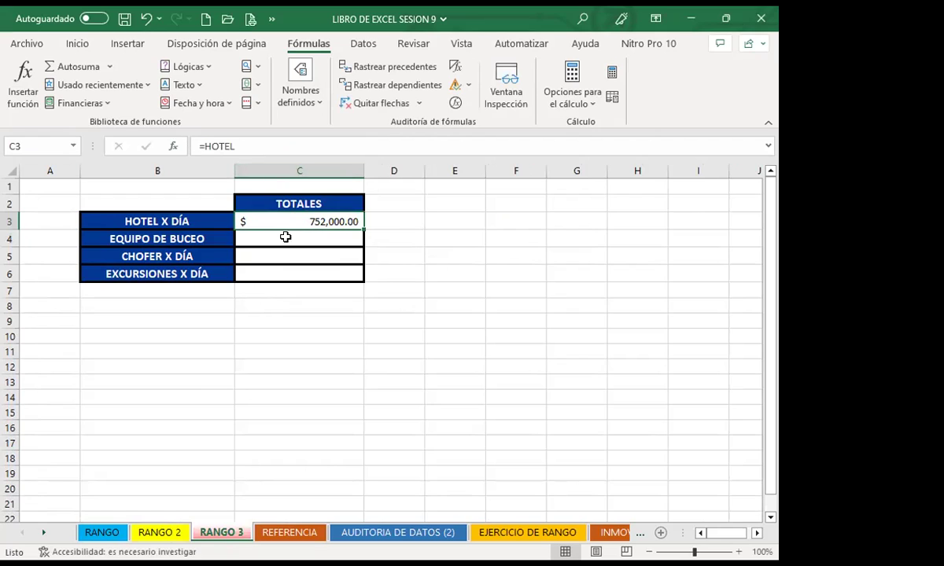
left_click(282, 237)
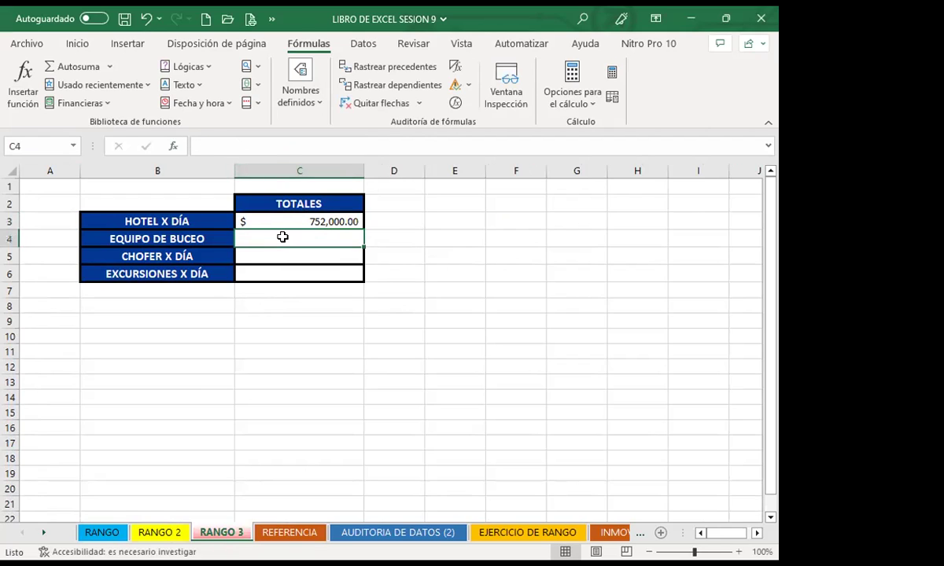
left_click(240, 397)
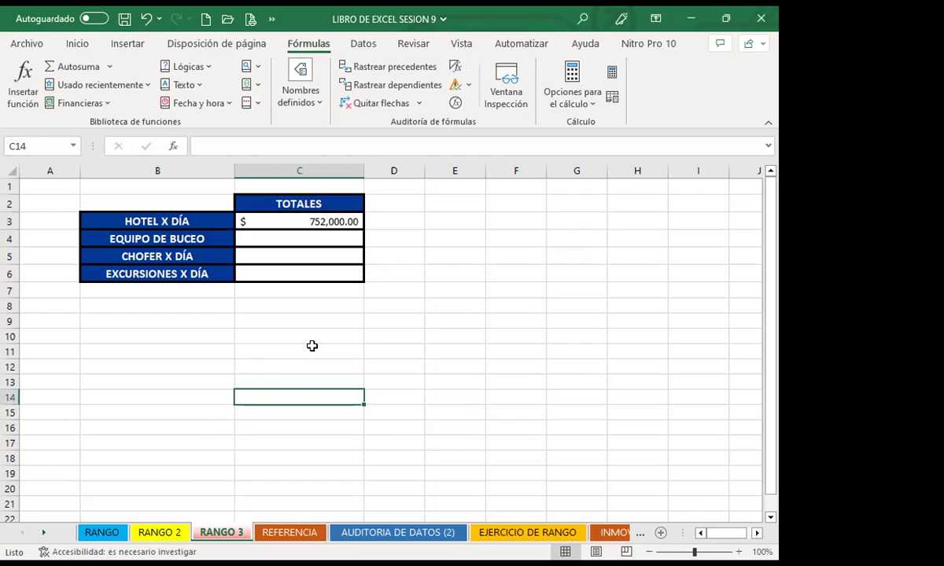
left_click(276, 223)
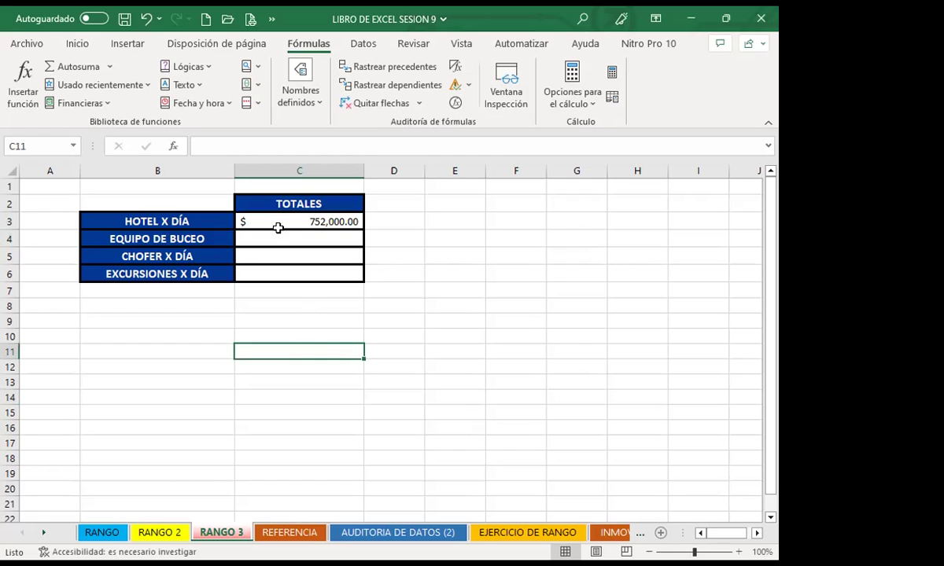
left_click(263, 237)
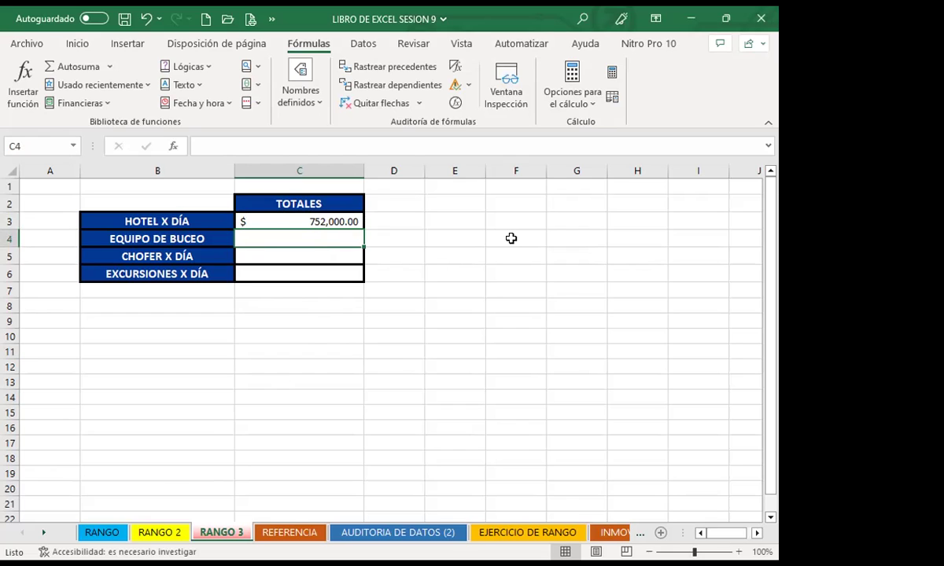
Enter =EQUIPO in C4, showing $1,355,000.00
type("=")
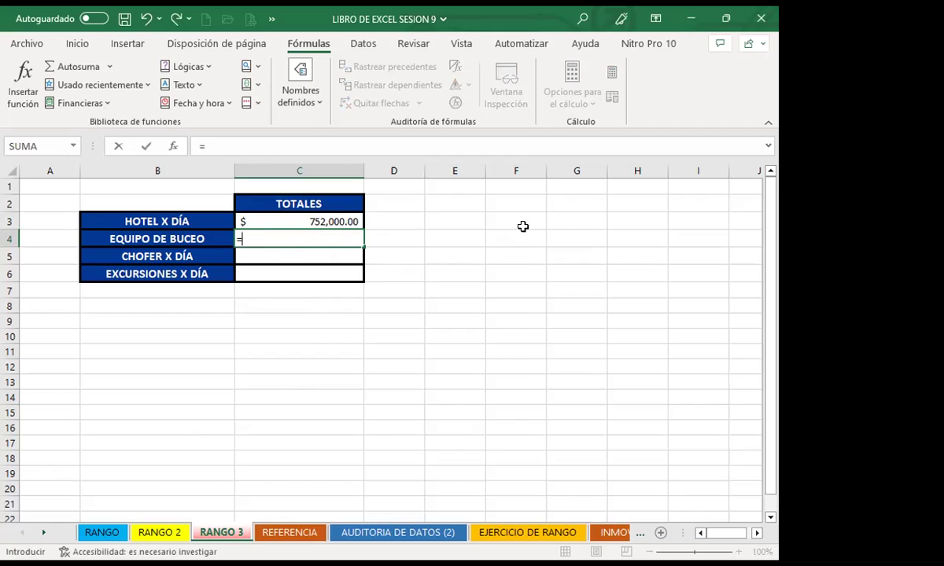
type("EQUI")
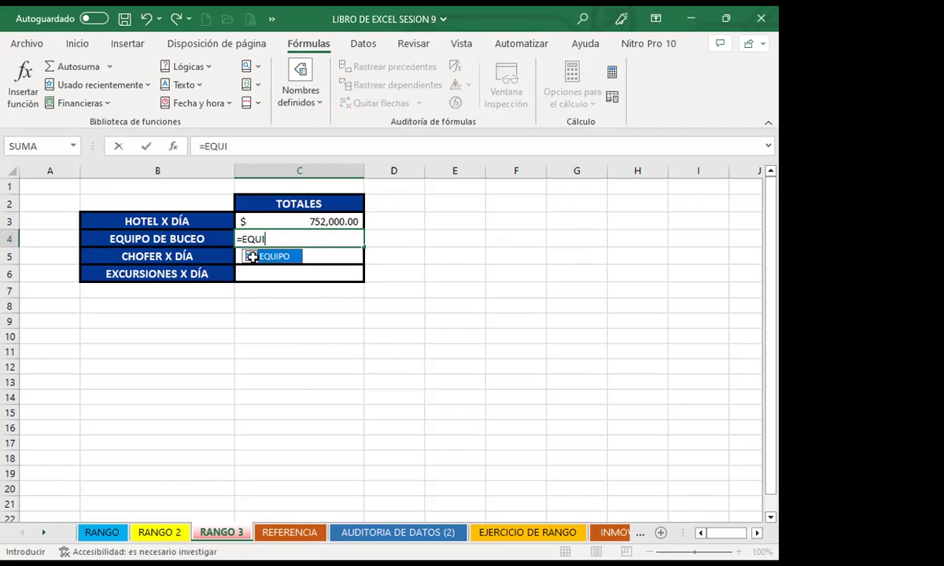
double_click(248, 257)
key("Return")
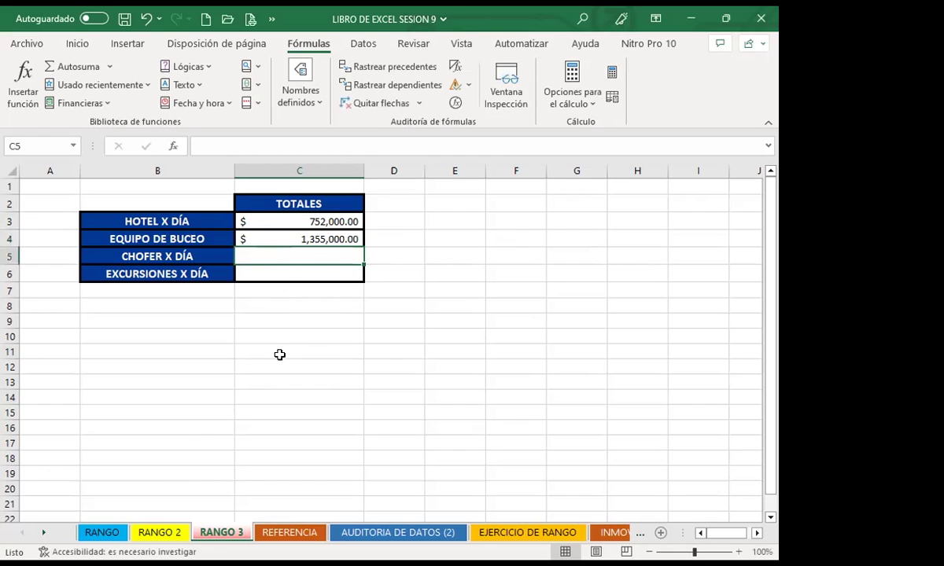
left_click(151, 489)
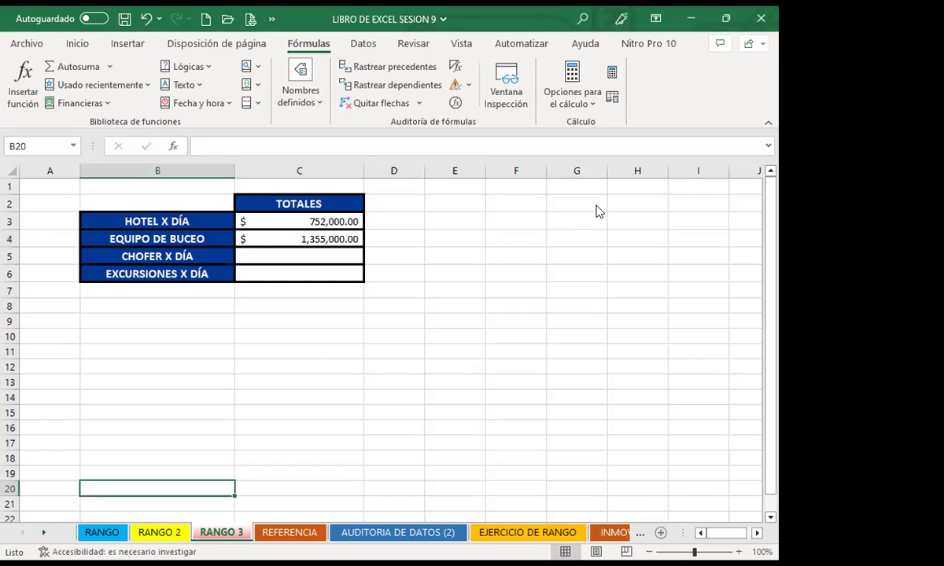
Check the EQUIPO name on RANGO 2's C10, then review the C4 and C3 formulas
left_click(161, 533)
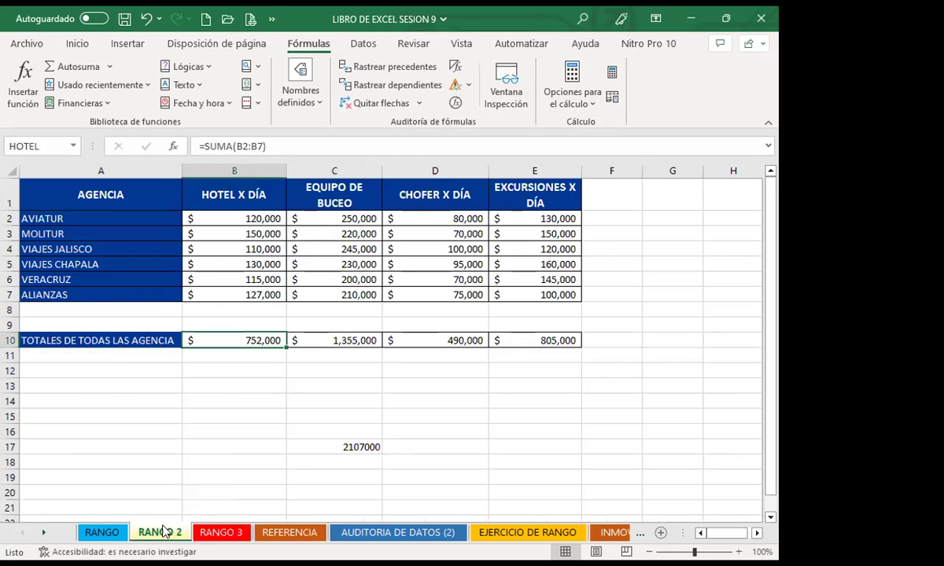
left_click(327, 339)
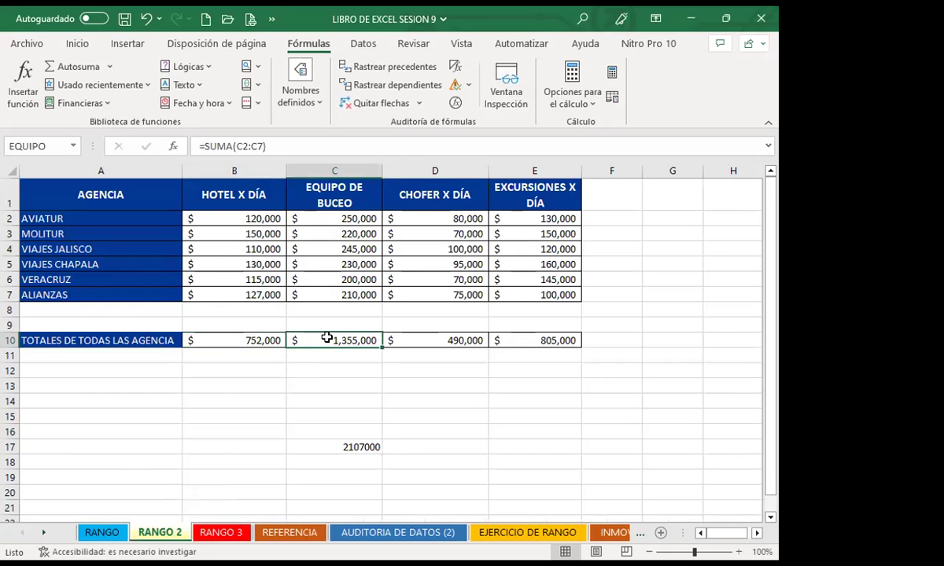
mouse_move(333, 446)
left_mouse_down()
mouse_move(436, 330)
mouse_move(172, 300)
left_mouse_up()
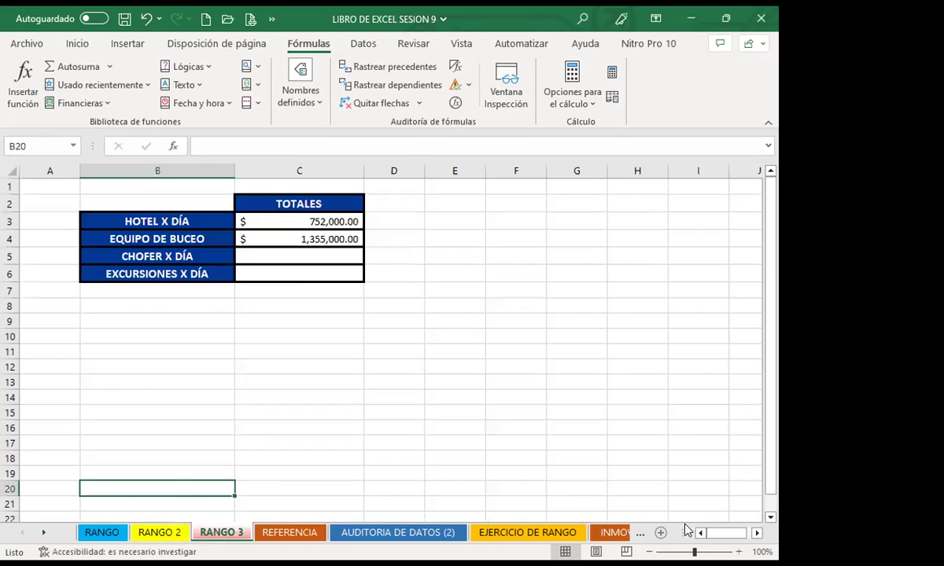
left_click(284, 236)
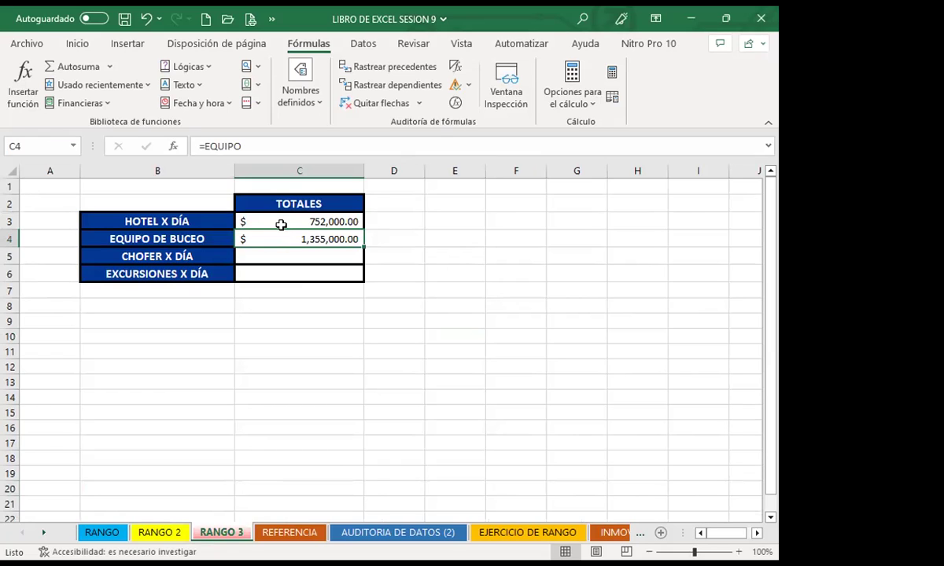
left_click(282, 216)
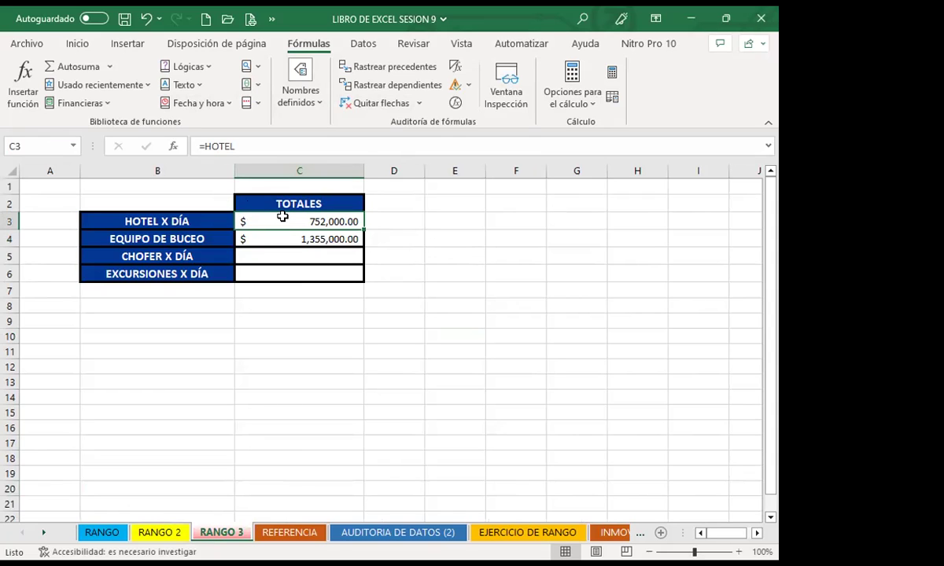
left_click(247, 139)
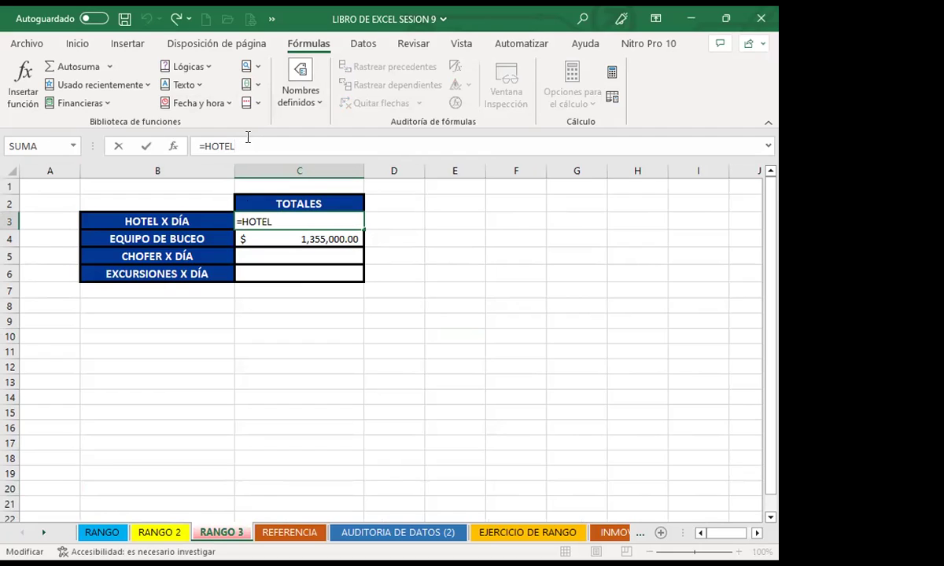
Re-enter the =HOTEL formula in C3 to keep $752,000.00
key("Return")
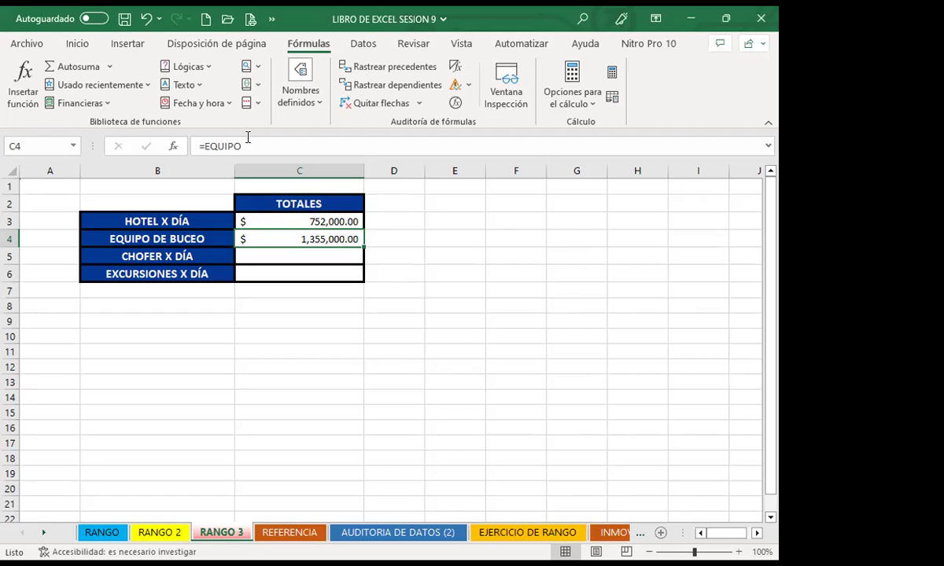
Check the RANGO 3 totals, then the CHOFER total formula in D10 on RANGO 2
left_click(267, 220)
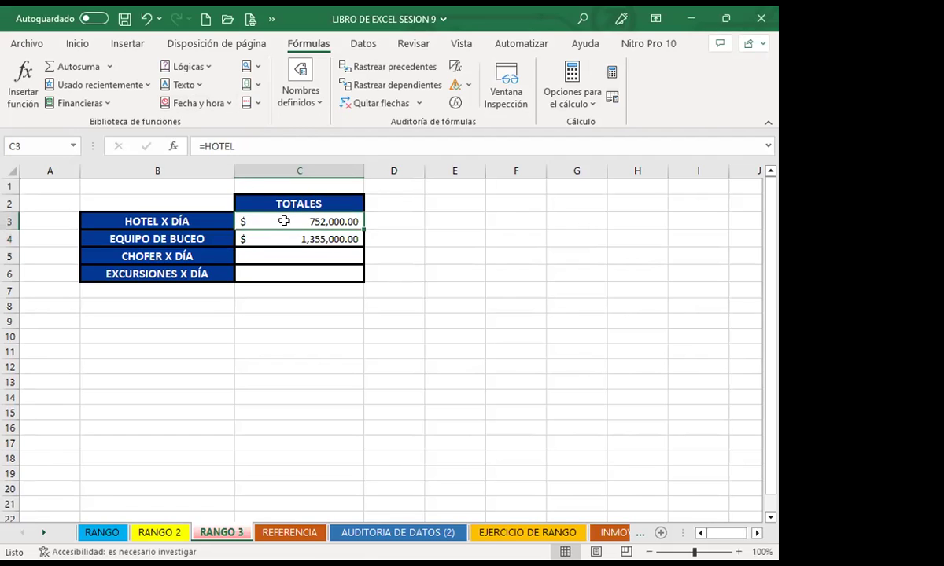
left_click(279, 238)
left_click(276, 253)
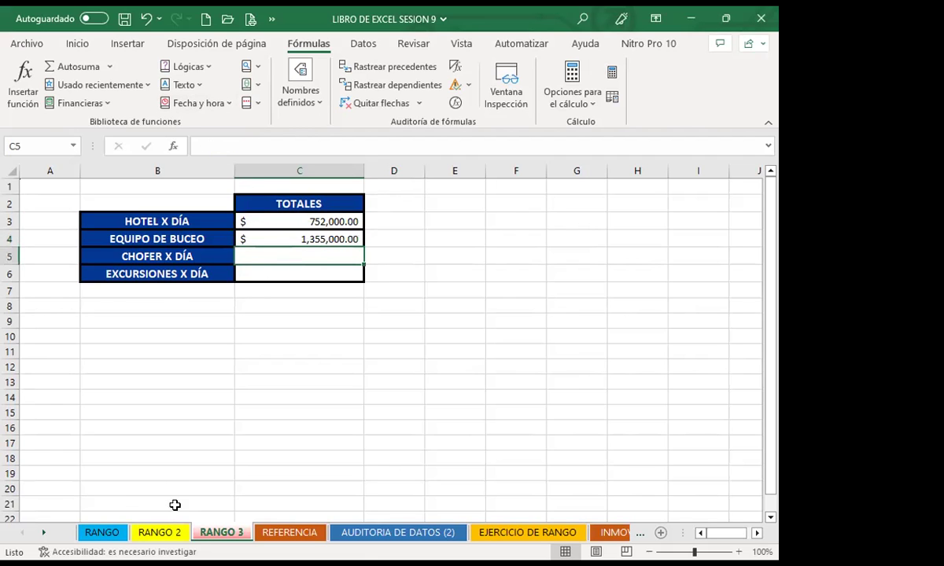
left_click(161, 535)
left_click(238, 415)
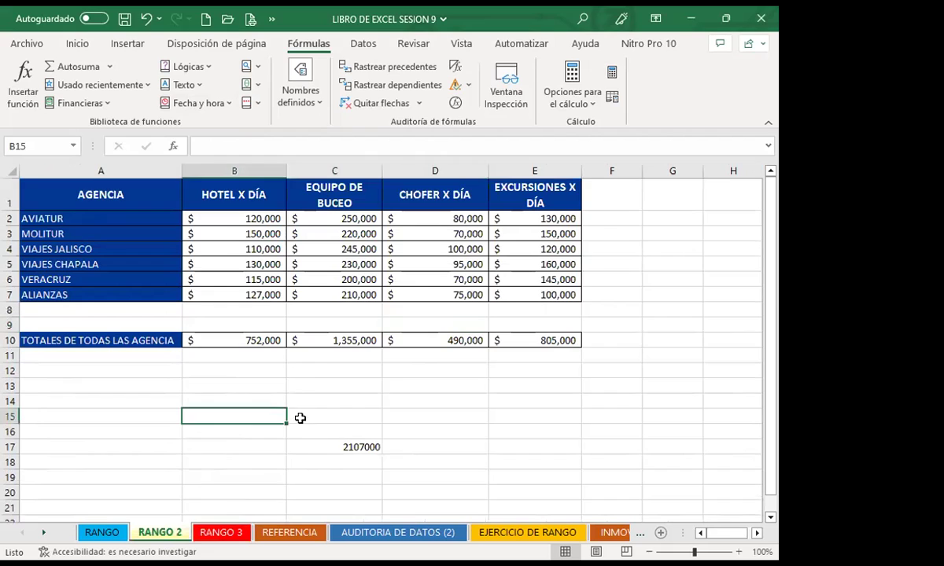
left_click(324, 348)
left_click(458, 341)
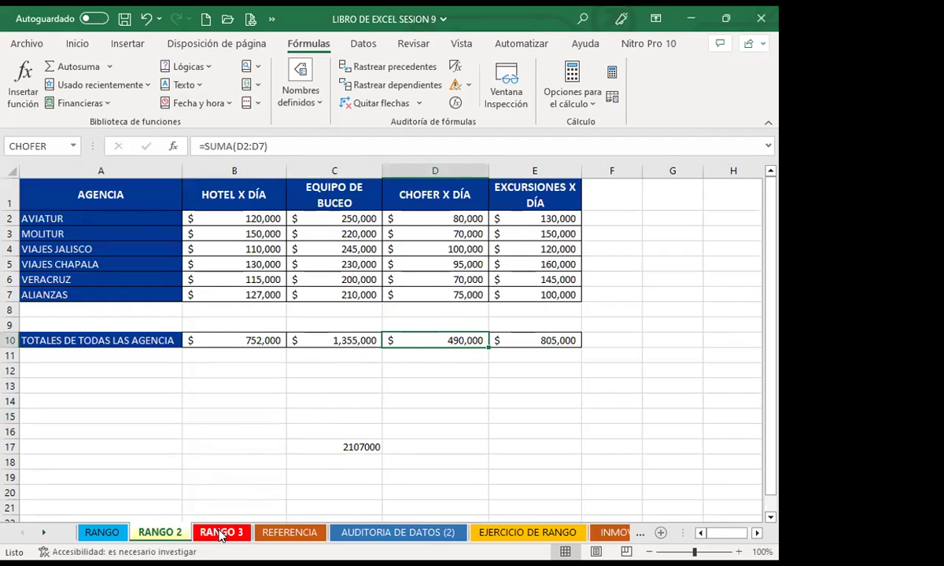
Recheck the hotel and diving-equipment totals on RANGO 3, then return to RANGO 2
left_click(220, 532)
left_click(289, 338)
left_click(272, 236)
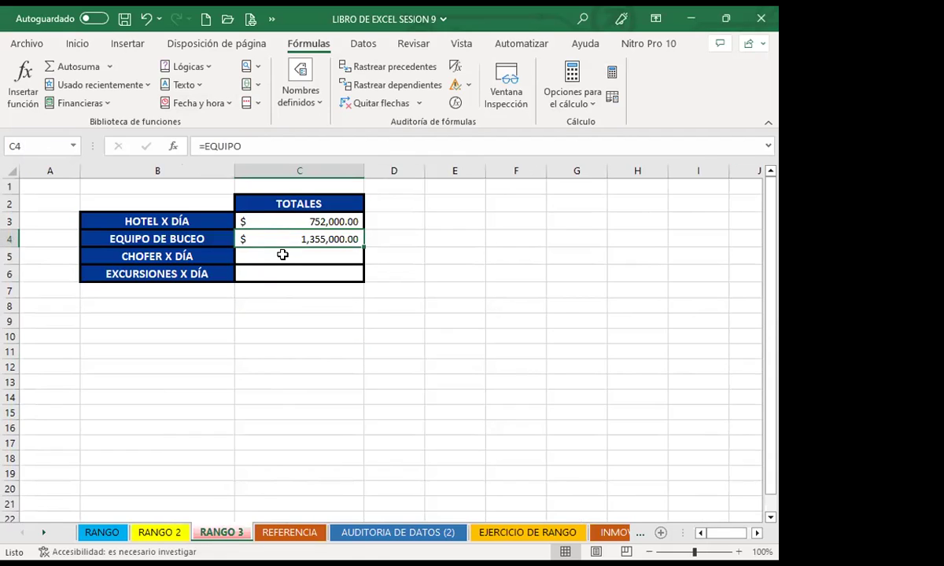
left_click(280, 254)
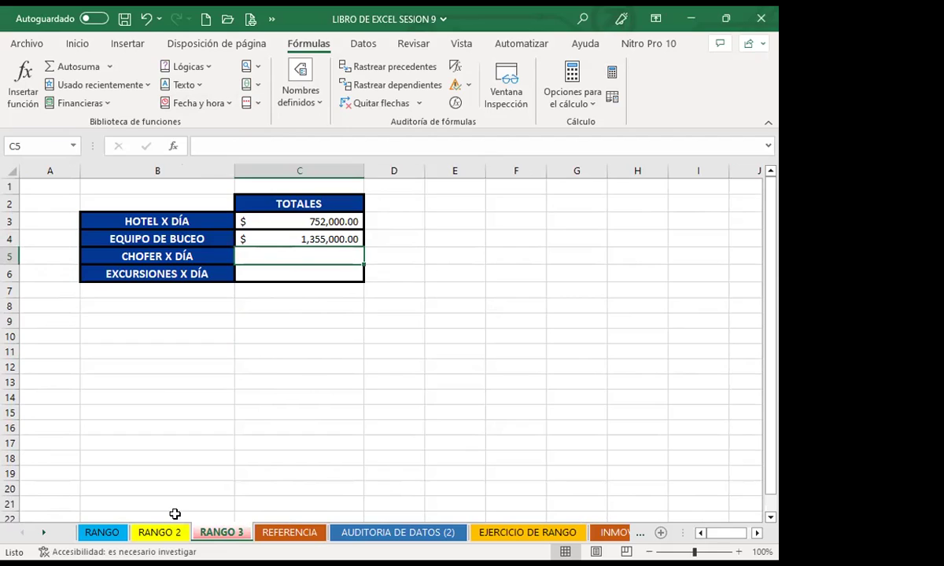
left_click(203, 441)
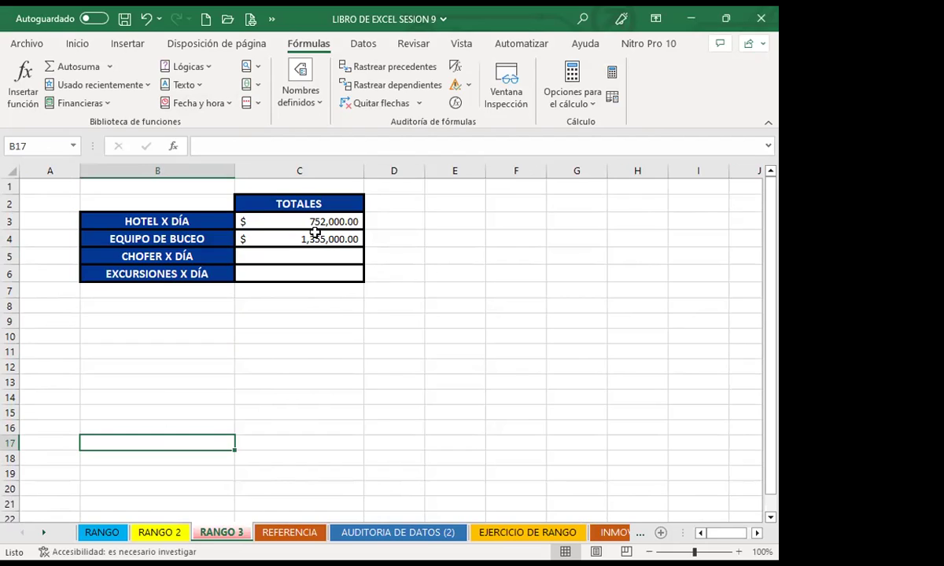
left_click(316, 238)
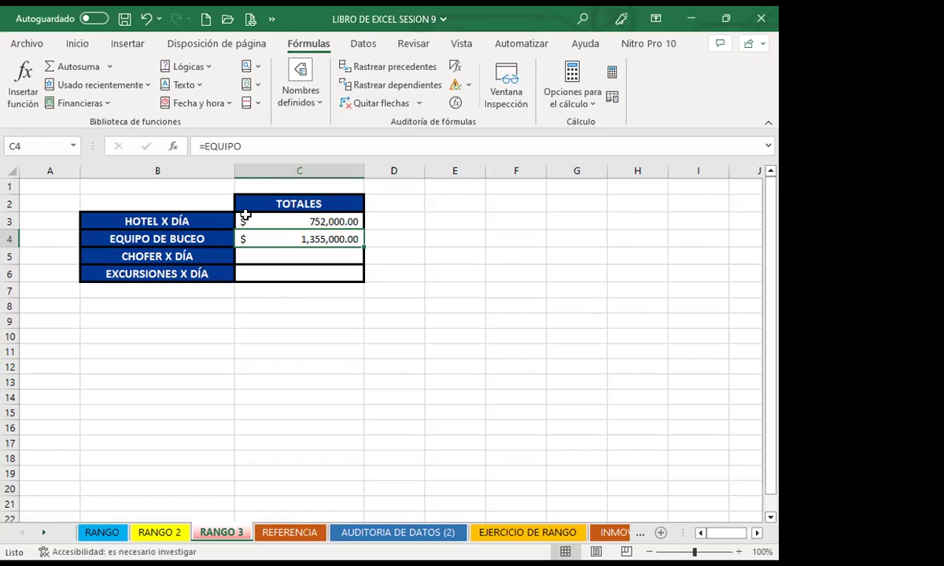
left_click(271, 216)
left_click(280, 241)
left_click(159, 533)
left_click(226, 448)
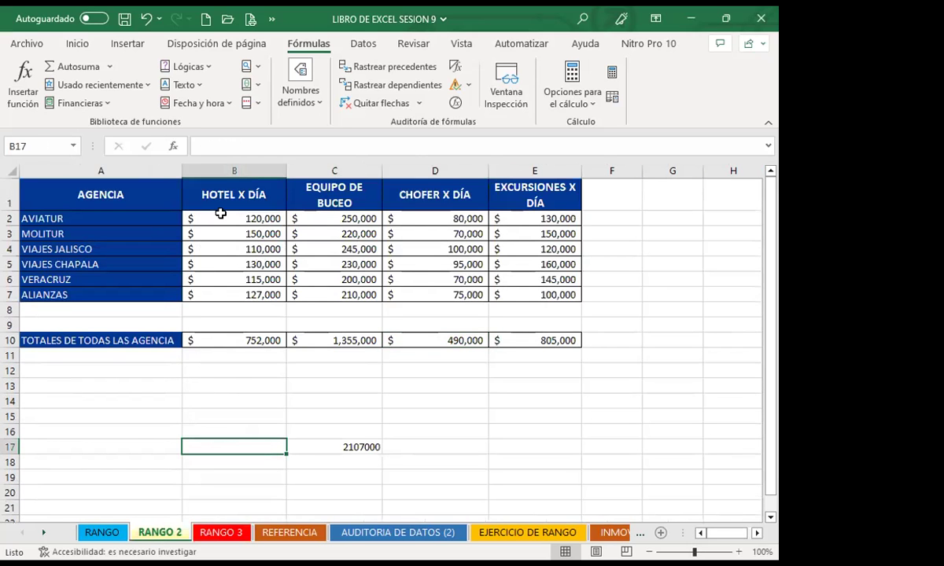
Select the hotel column B1:B7 and bring up Nombre nuevo with Ctrl+F3
left_click_drag(220, 192, 232, 294)
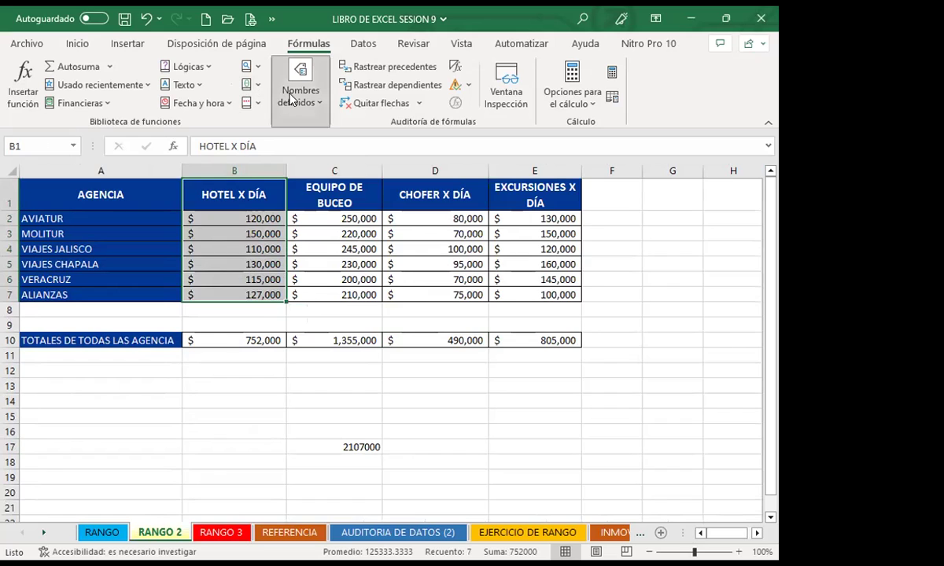
key("ctrl+F3")
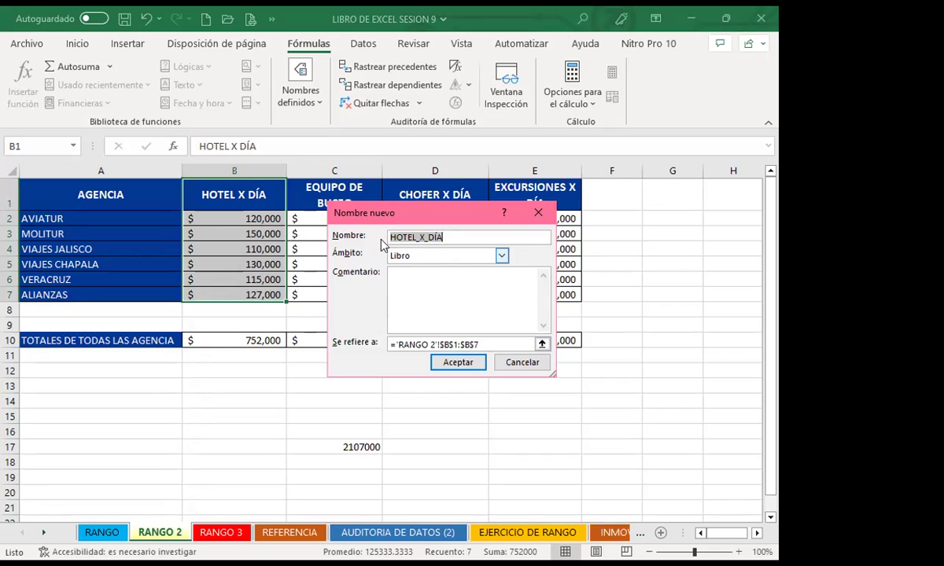
Accept HOTEL_X_DÍA with Libro scope for 'RANGO 2'!$B$1:$B$7
left_click(454, 236)
left_click(460, 363)
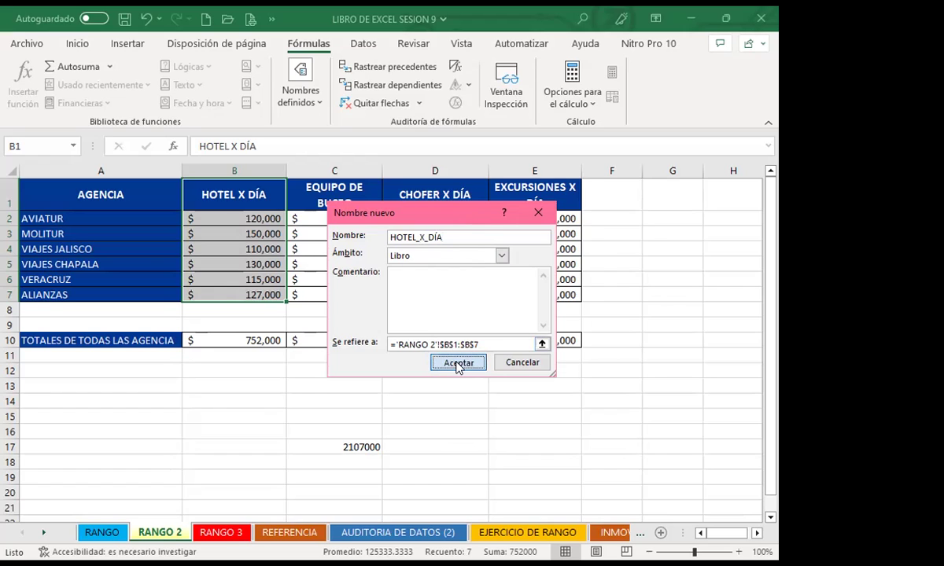
left_click(283, 71)
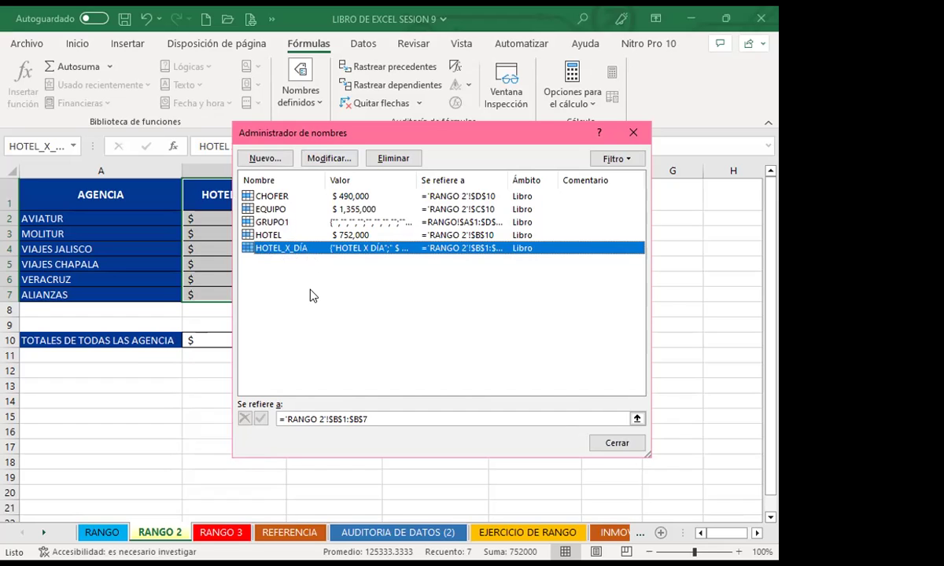
Close the Name Manager and review cells B1, B6 and the D10 CHOFER total
left_click(636, 134)
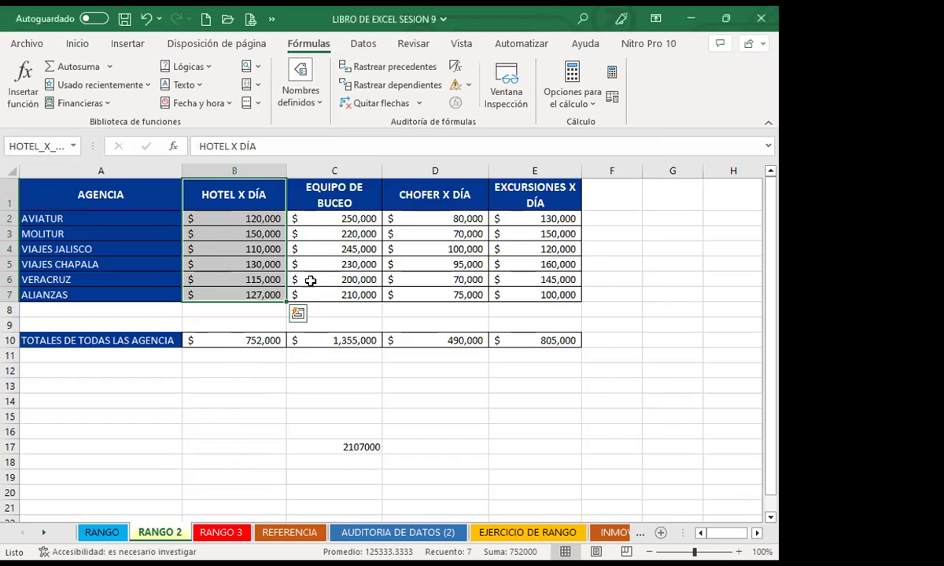
left_click(310, 279)
left_click(229, 192)
left_click(228, 279)
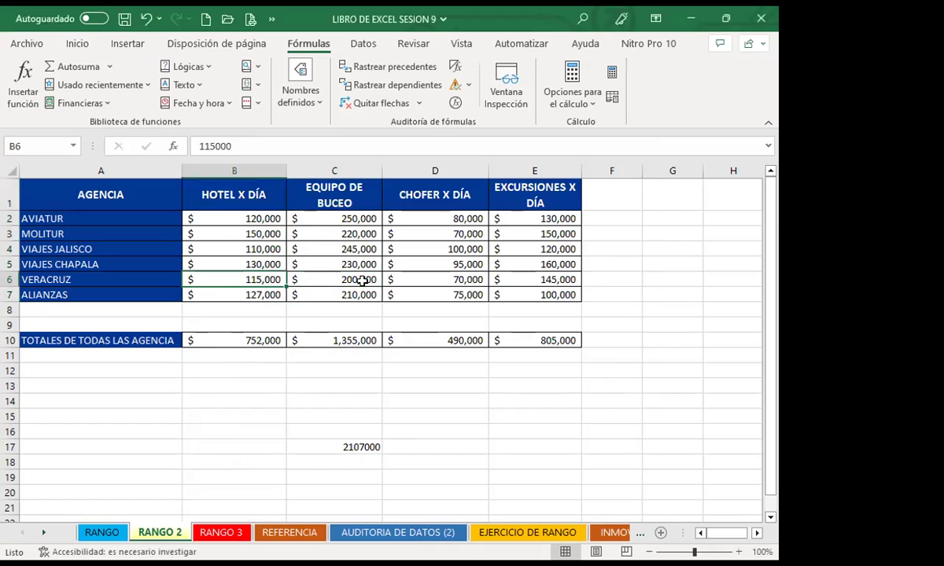
left_click(439, 336)
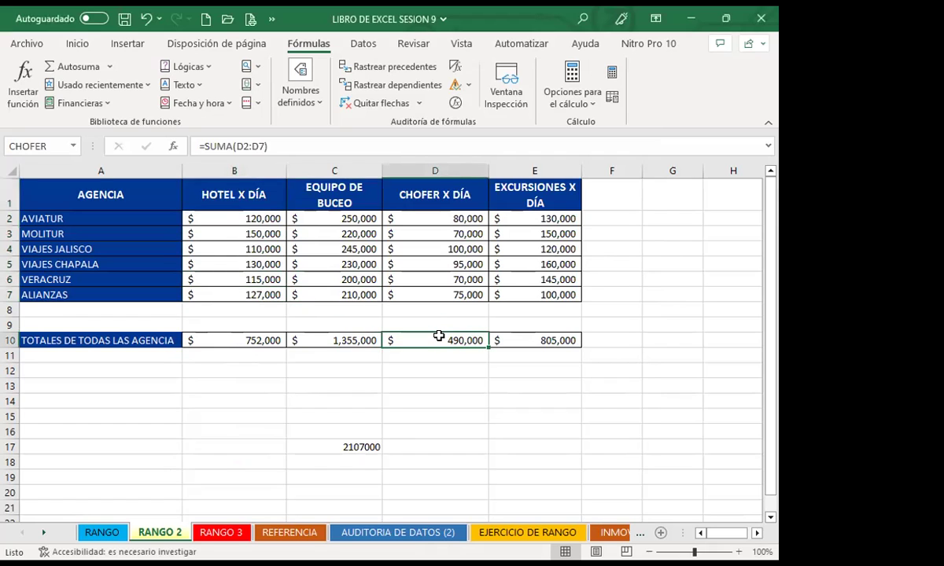
left_click(220, 533)
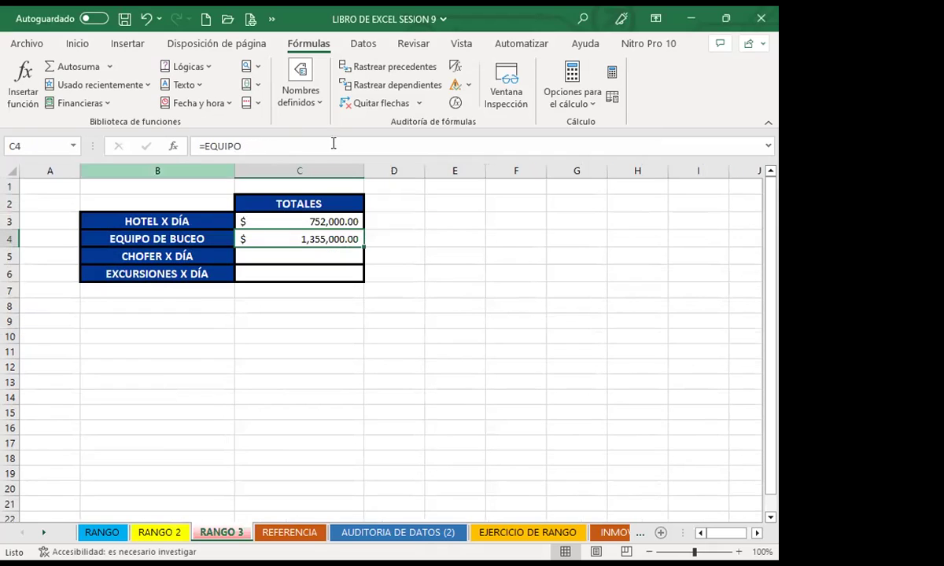
left_click(310, 221)
left_click(308, 231)
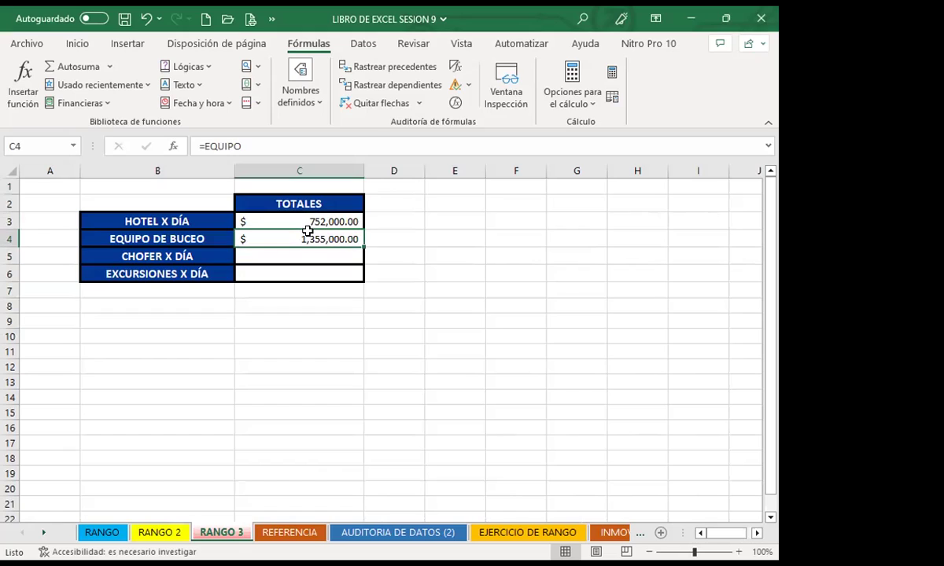
left_click(297, 249)
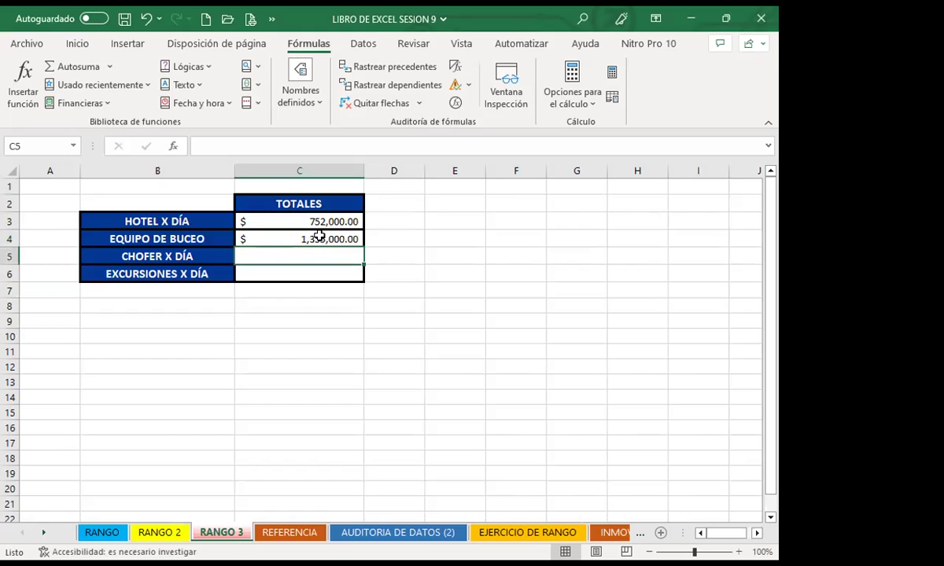
left_click(307, 235)
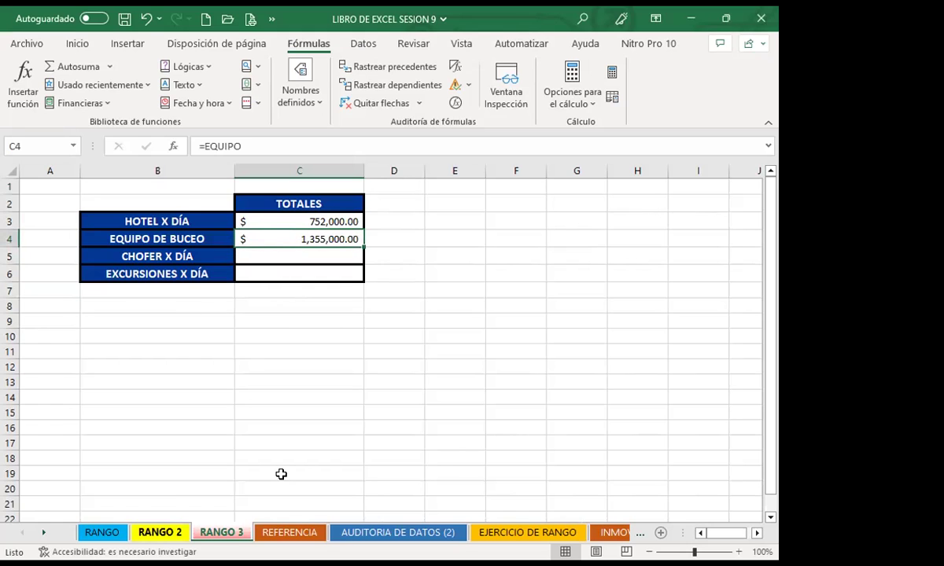
left_click(279, 532)
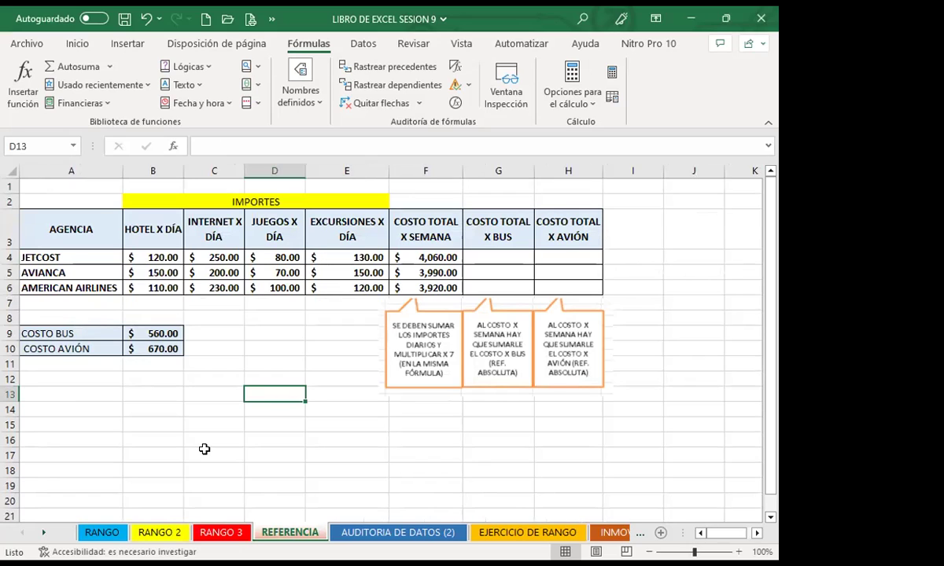
left_click(203, 449)
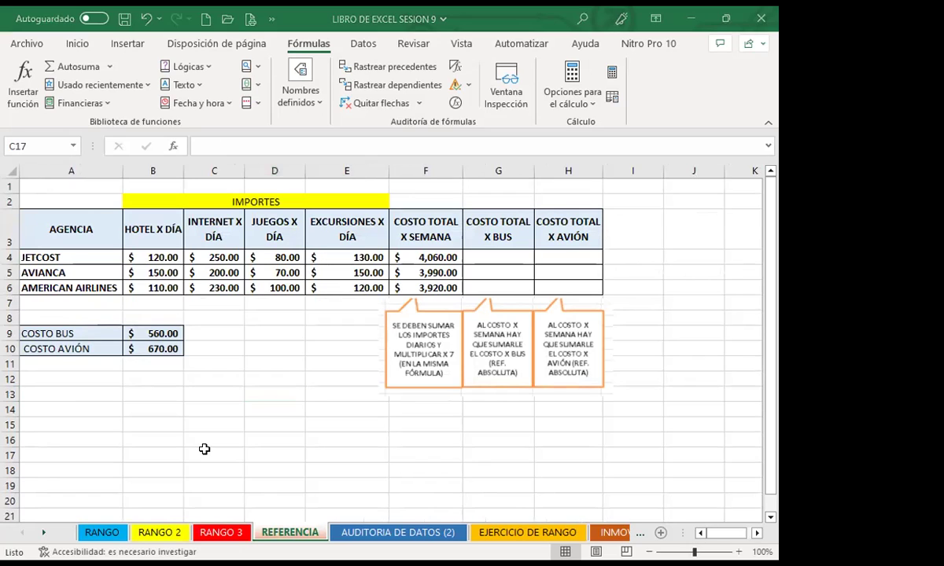
left_click(218, 532)
left_click(240, 397)
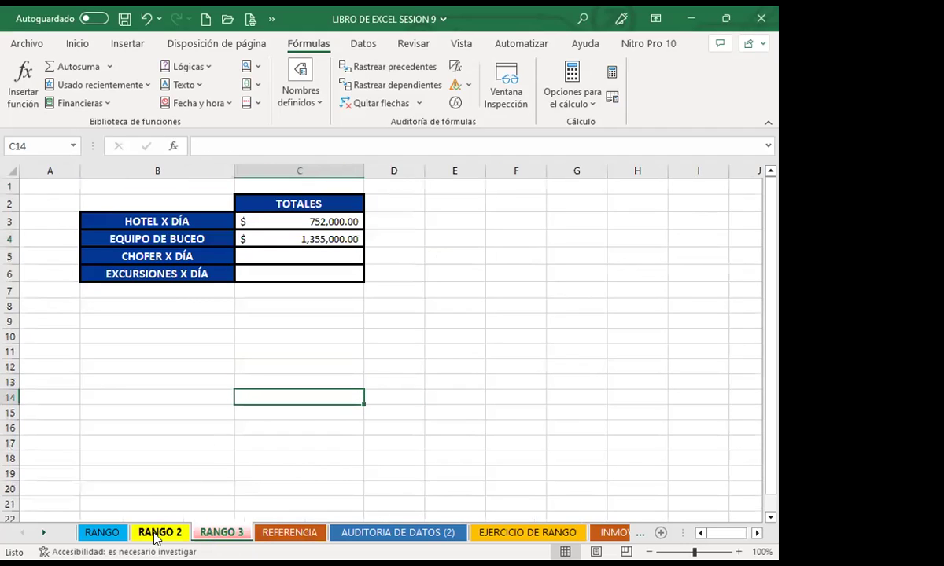
left_click(147, 448)
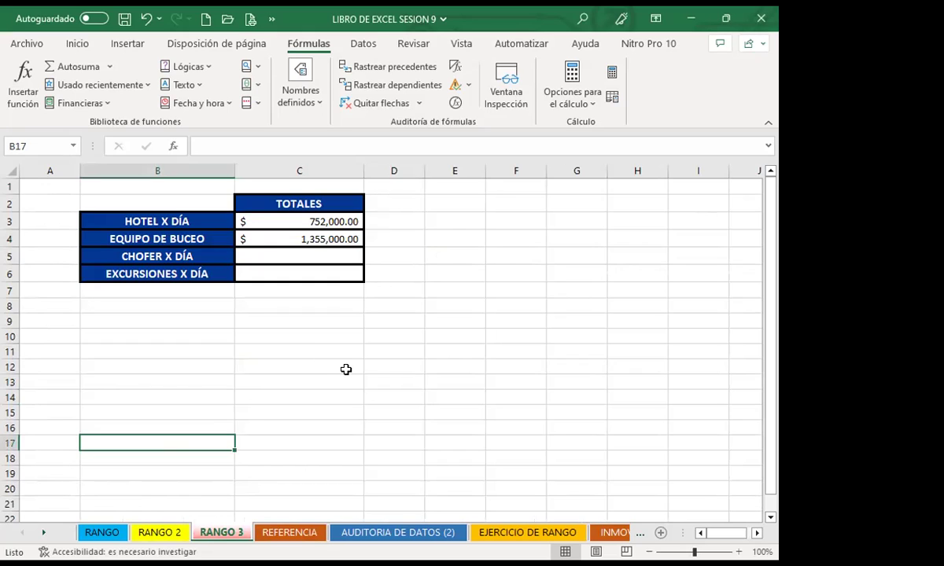
left_click(345, 369)
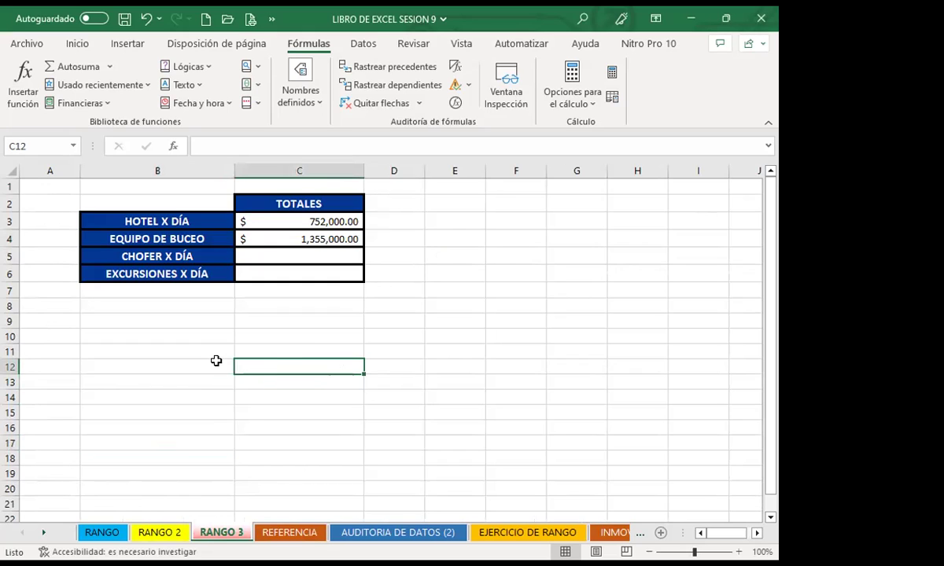
left_click(188, 368)
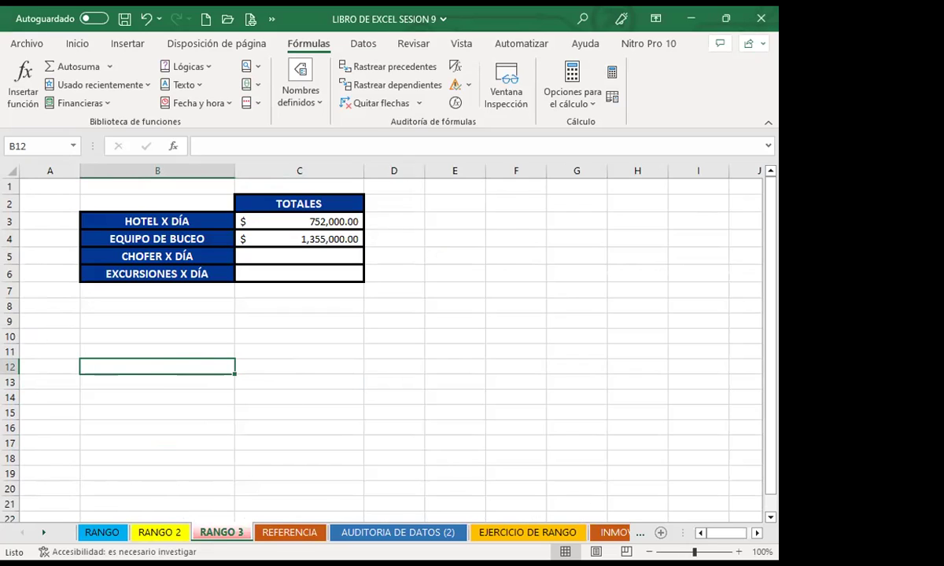
left_click(501, 387)
left_click(260, 346)
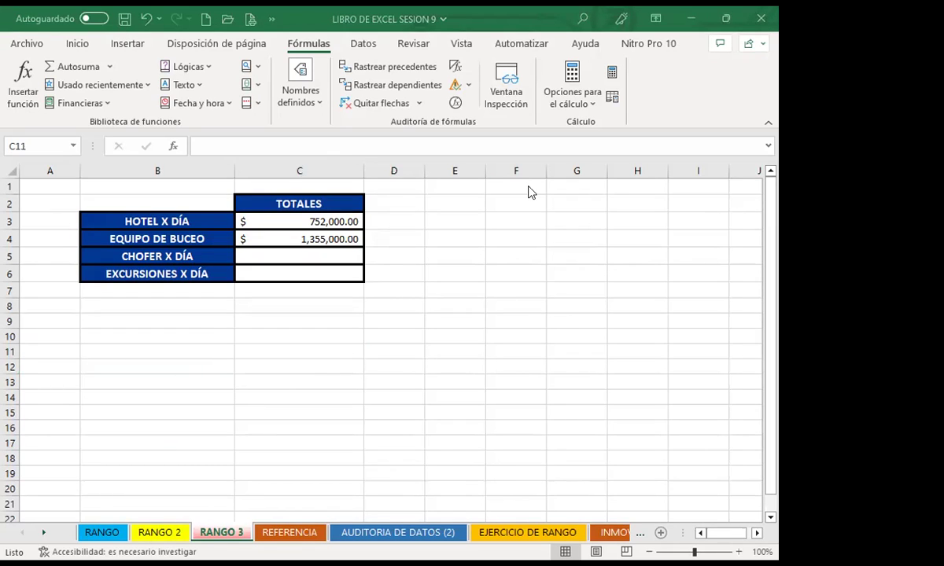
Select E10 on RANGO 2 and review the list of defined names
left_click(158, 532)
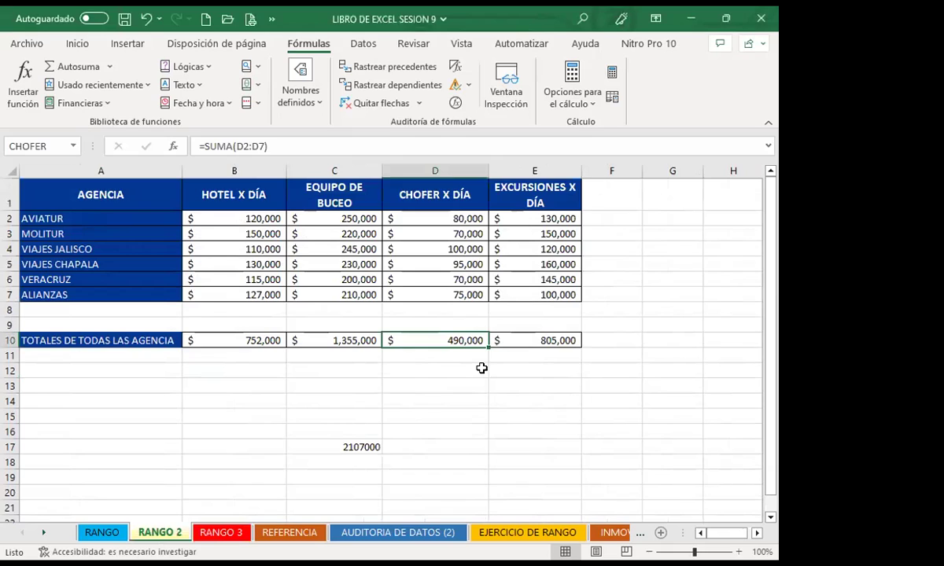
left_click(526, 342)
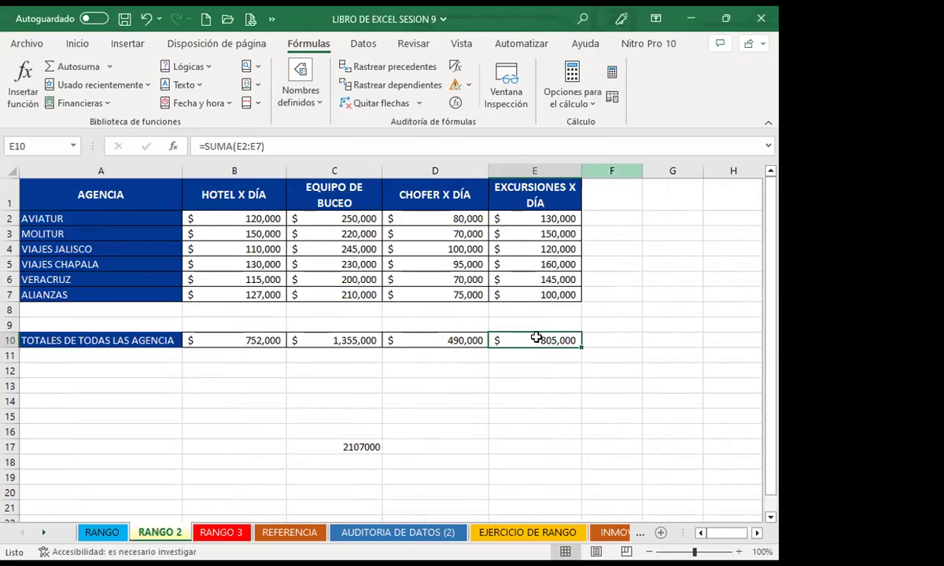
left_click(304, 93)
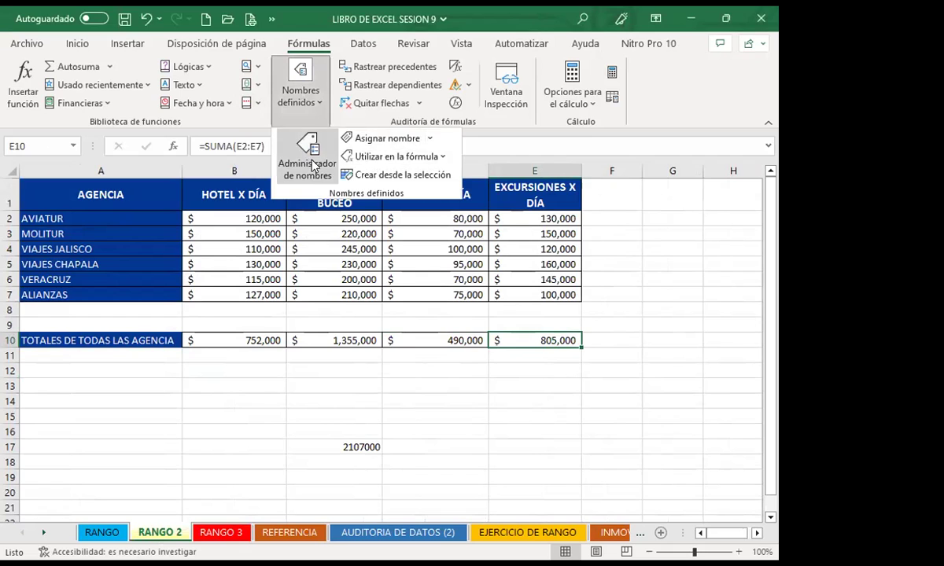
left_click(292, 140)
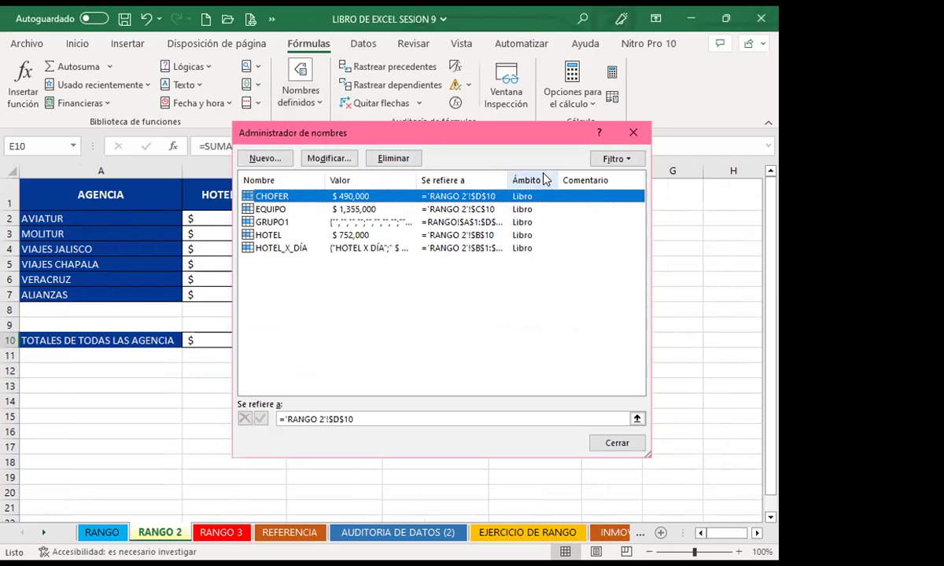
left_click(633, 132)
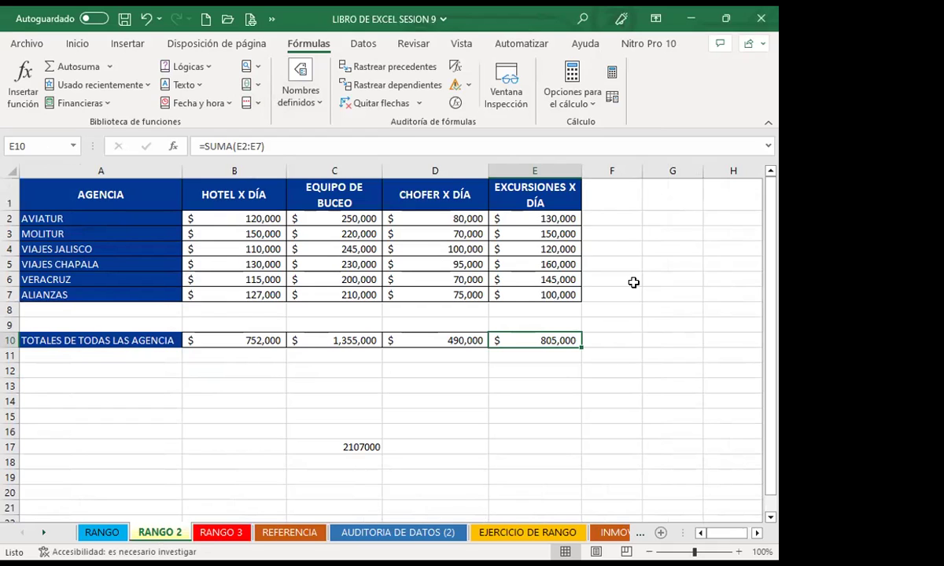
Name the excursions total in E10 DIA
left_click(287, 93)
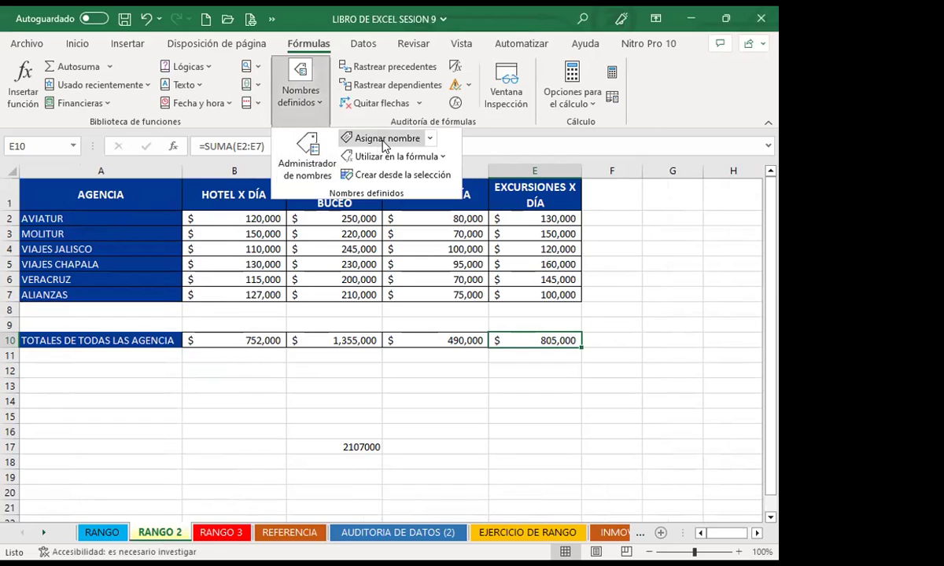
left_click(360, 138)
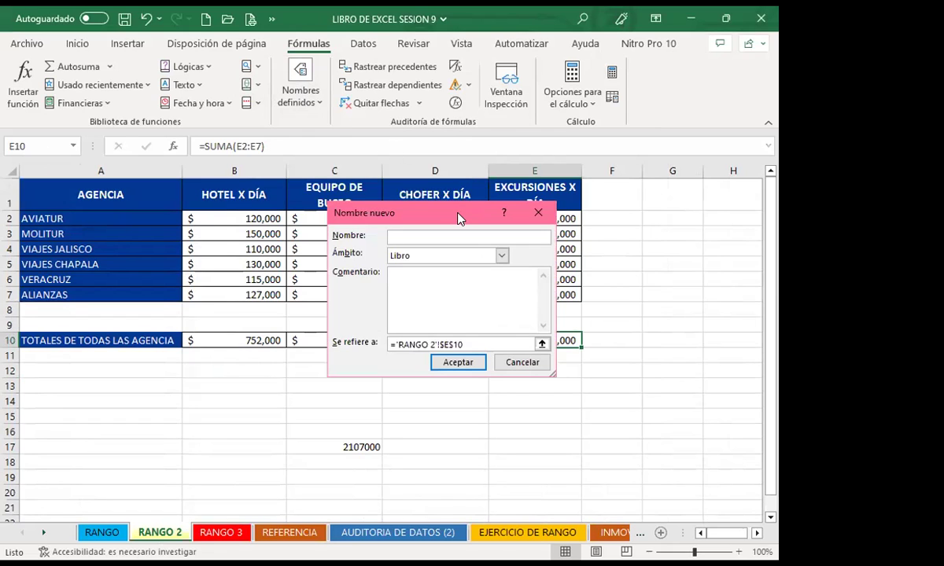
left_click_drag(457, 218, 295, 217)
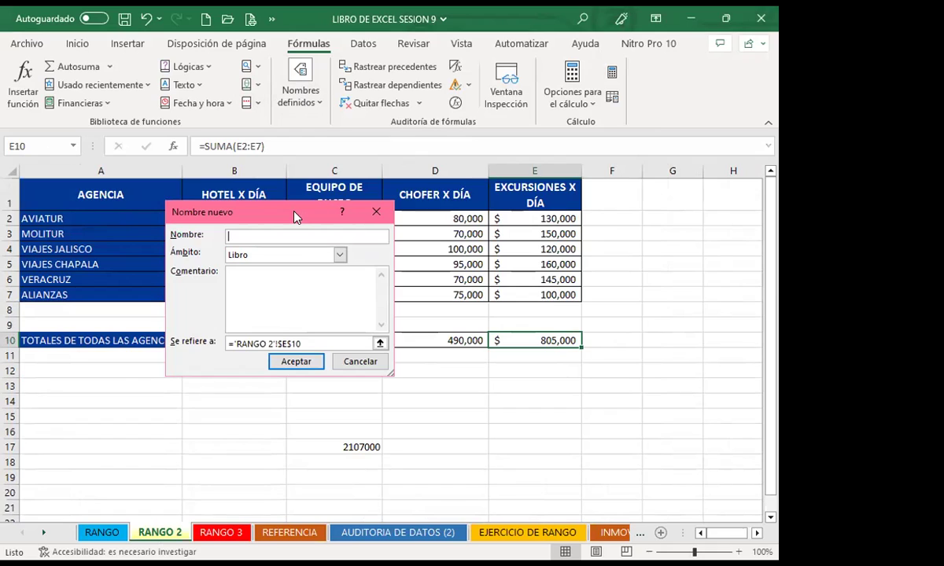
type("DIA")
left_click(297, 362)
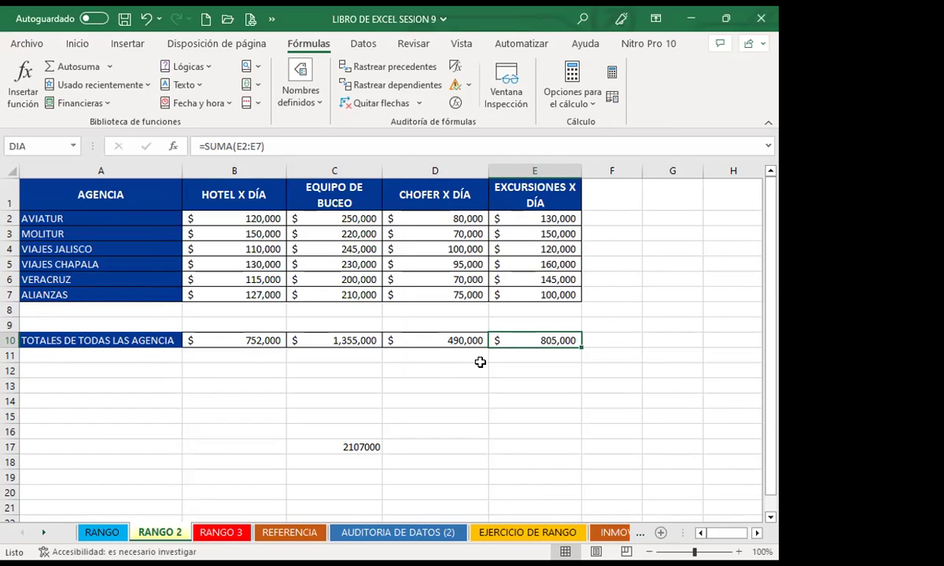
left_click(205, 425)
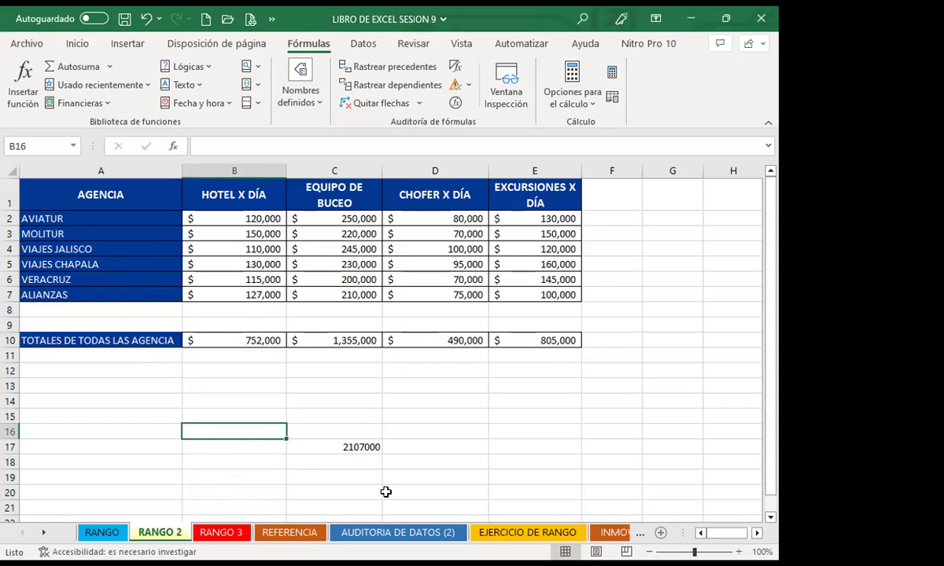
left_click(225, 532)
Enter =DIA in cell C6 of RANGO 3 for the excursions total
left_click(260, 268)
type("=")
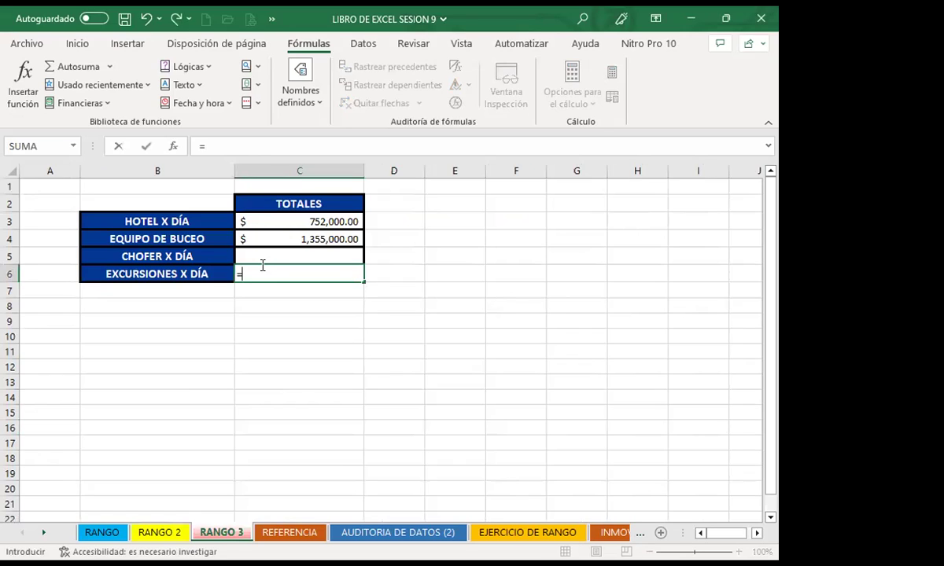
type("DIA")
key("Return")
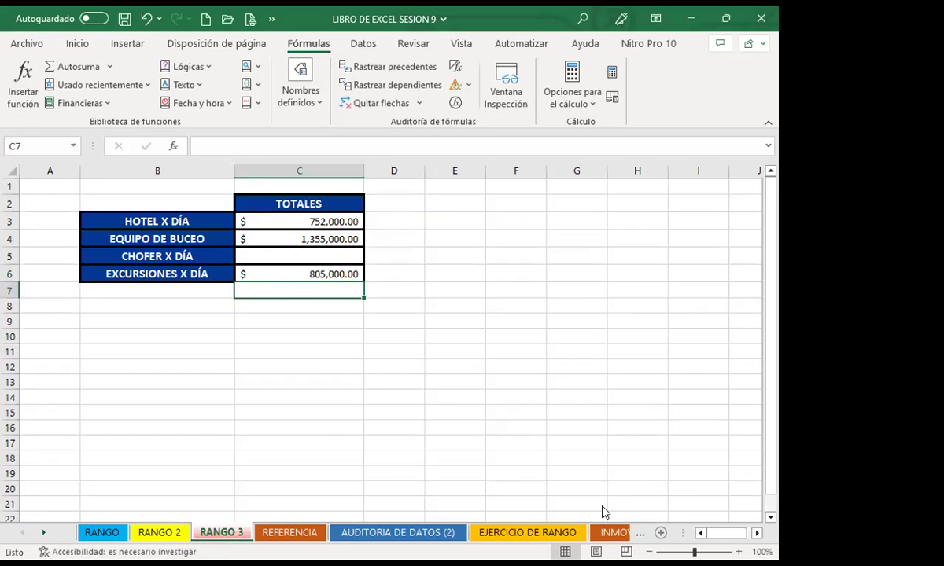
Compare against the excursions total in E10 on RANGO 2, then recheck C6's DIA formula
left_click(175, 533)
left_click(515, 346)
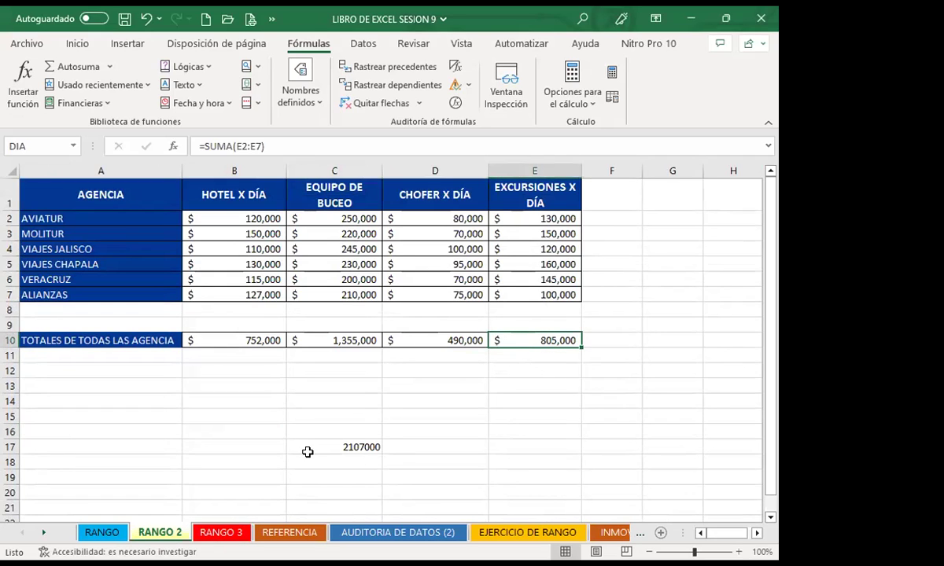
left_click(228, 534)
left_click(289, 270)
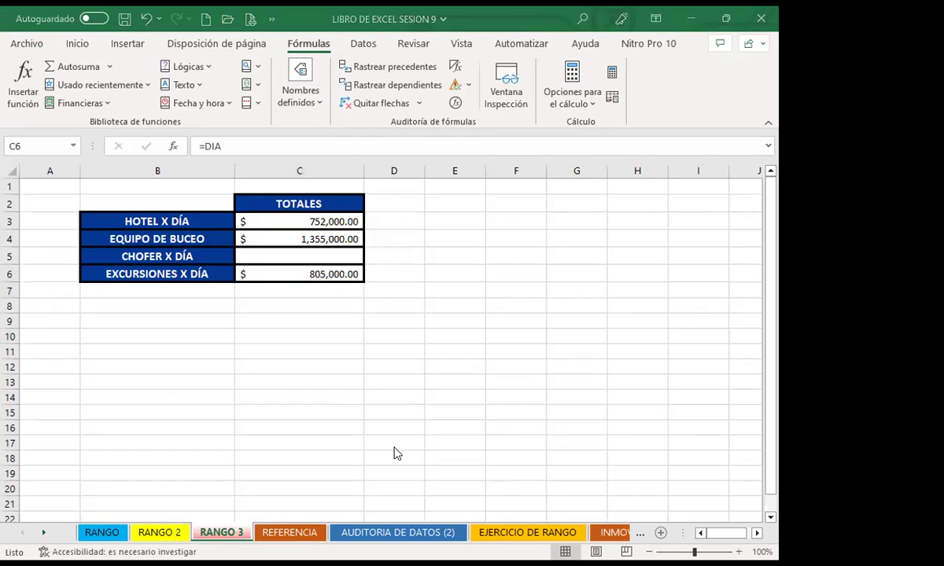
left_click(284, 274)
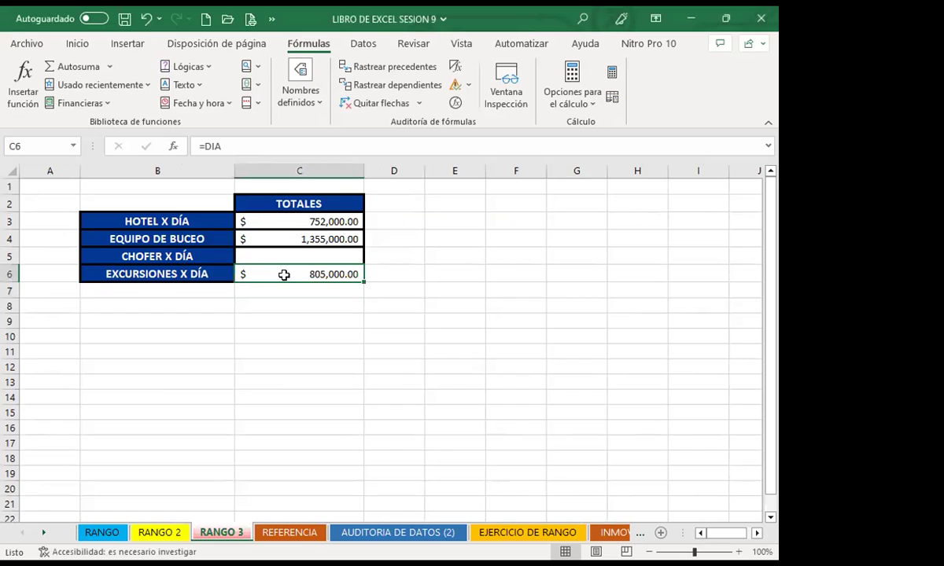
left_click(272, 309)
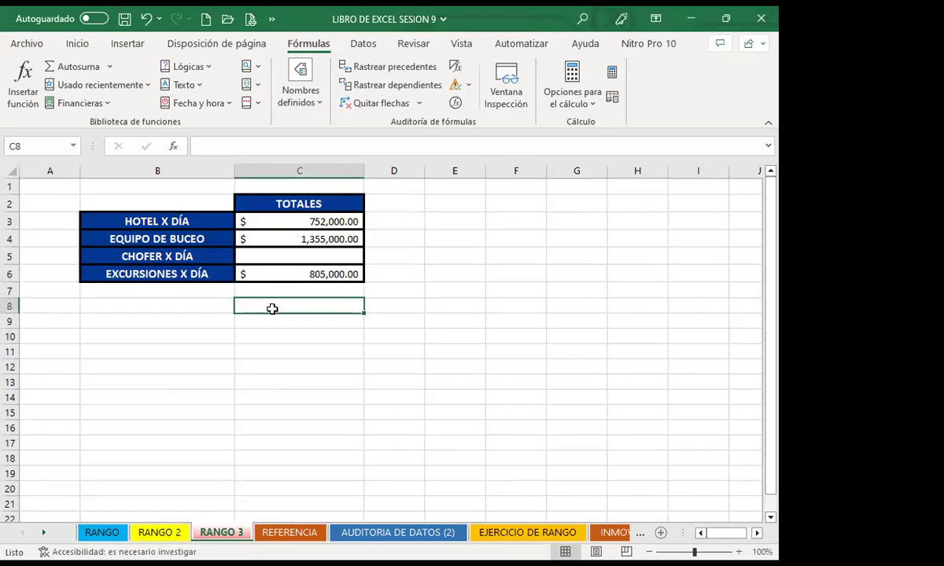
Enter =HOTEL+EQUIPO+DIA in C8, choosing HOTEL and EQUIPO from the name suggestions
type("=")
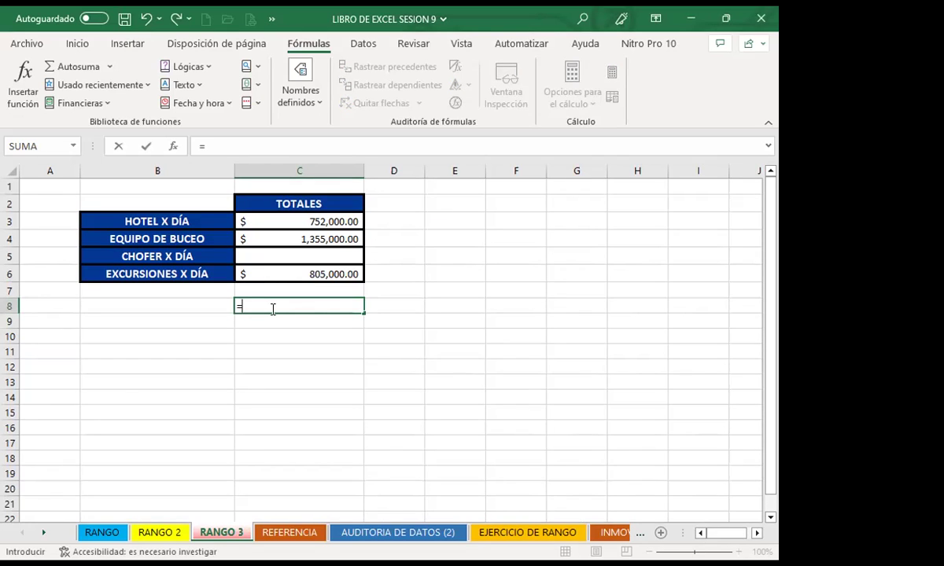
type("HOT")
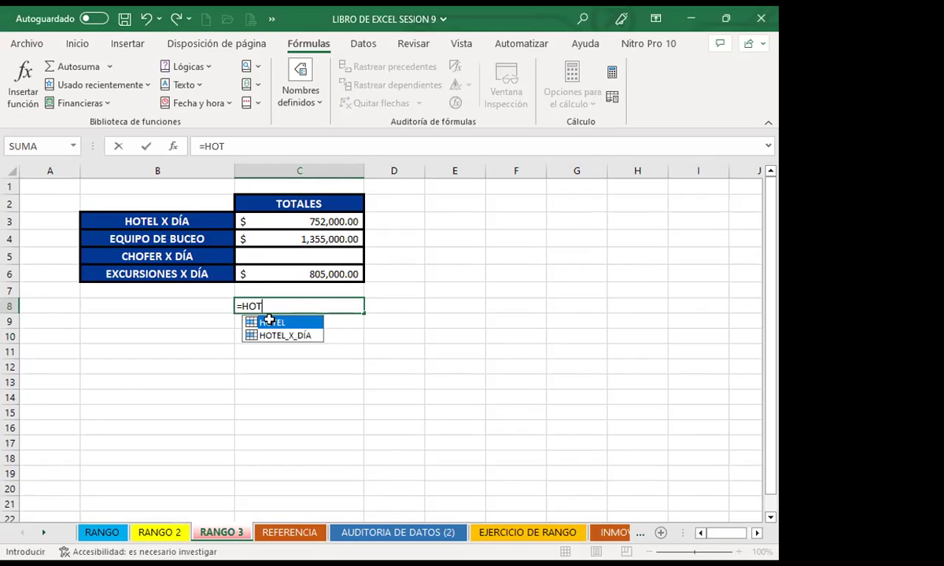
double_click(269, 321)
type("+")
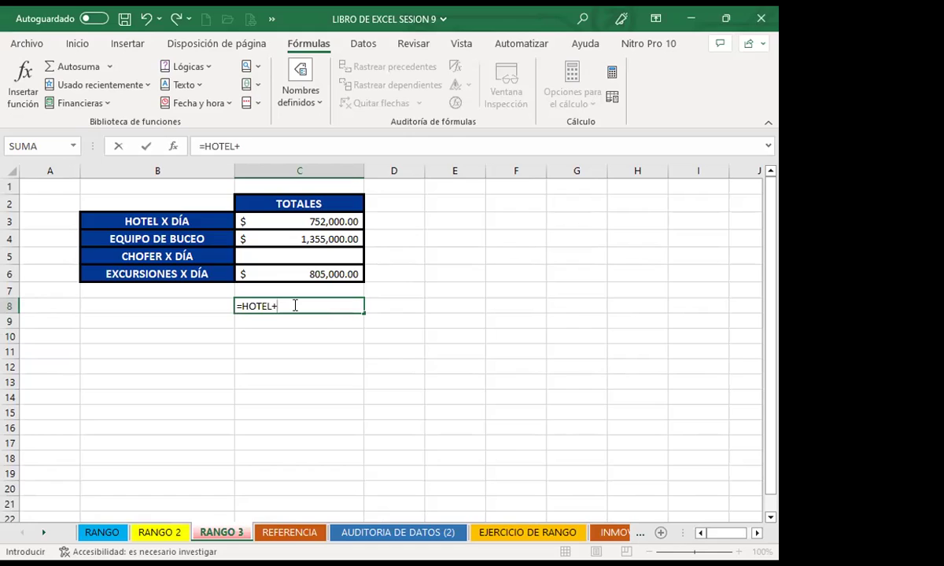
type("EQ")
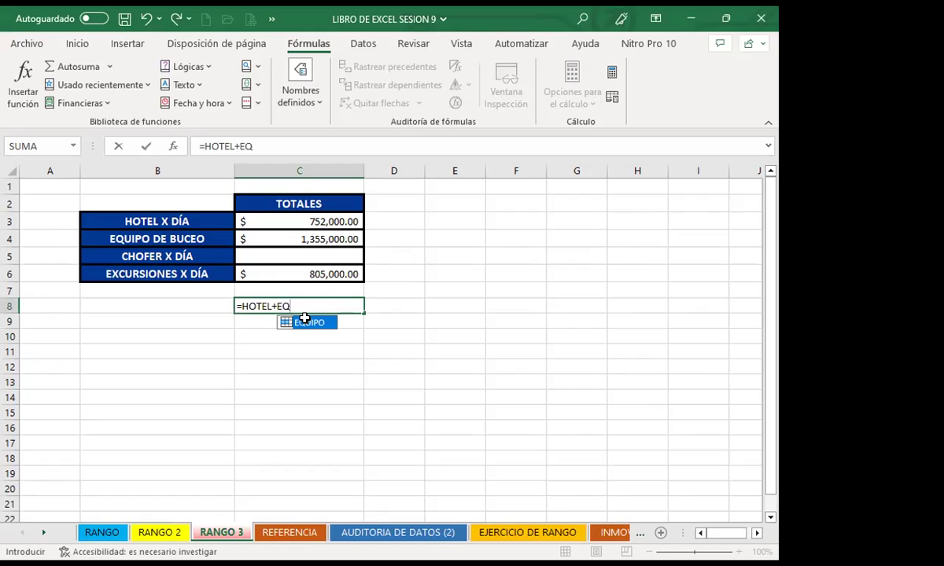
double_click(306, 323)
type("+DIA")
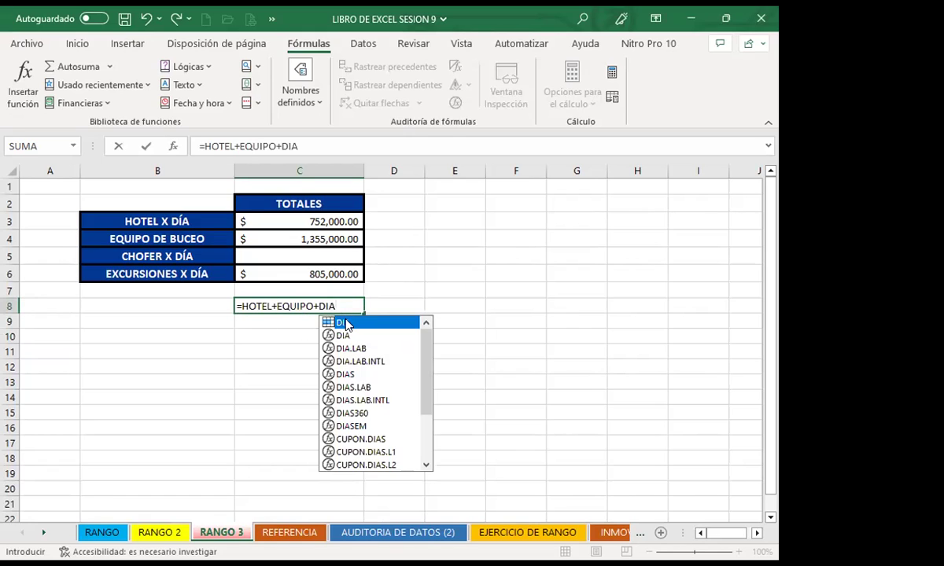
key("Return")
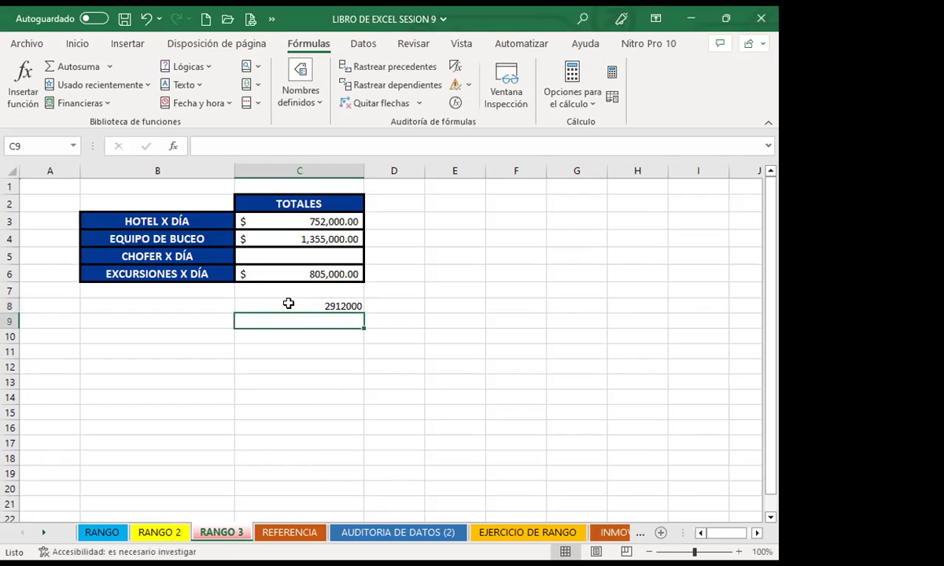
Format C8 as Contabilidad currency, showing $2,912,000.00, and review its formula
left_click(288, 305)
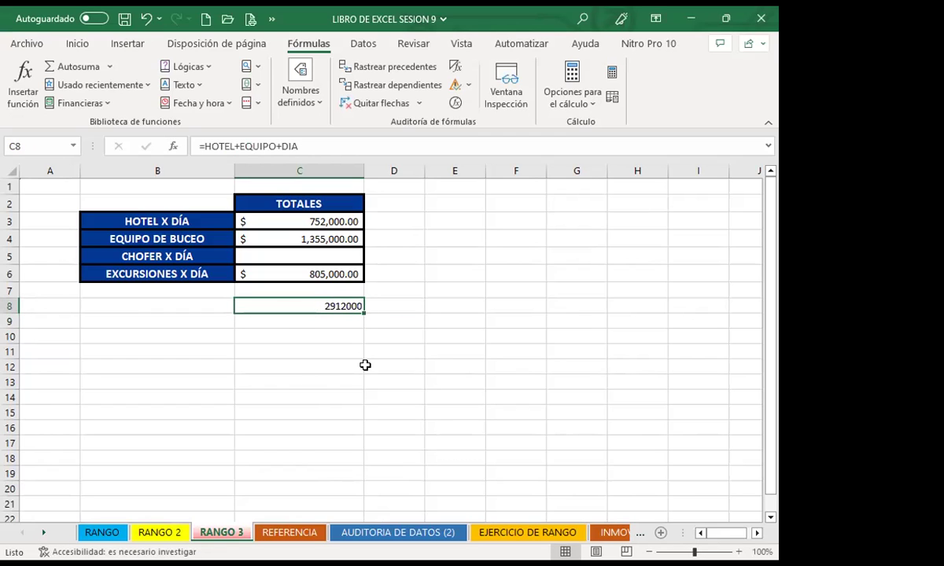
left_click(77, 43)
left_click(302, 84)
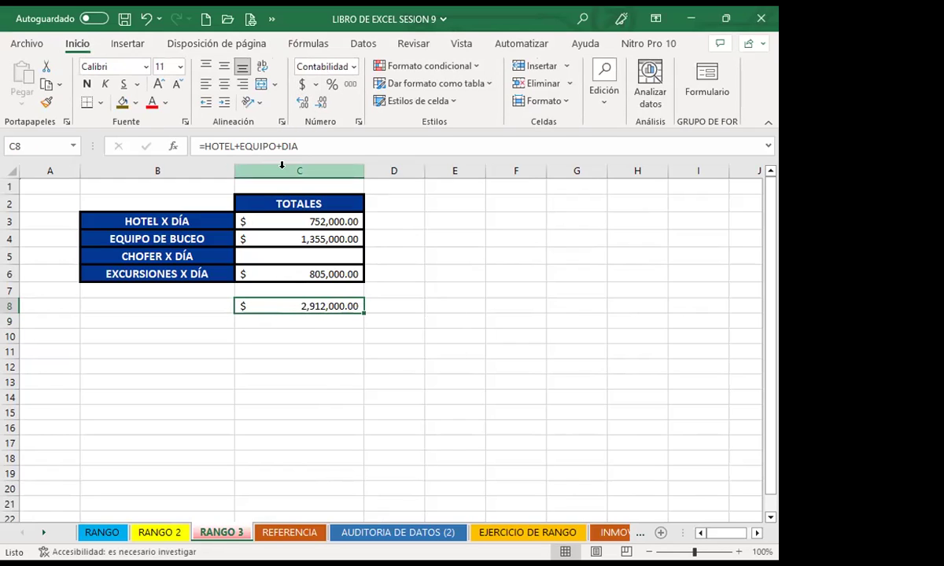
left_click(313, 145)
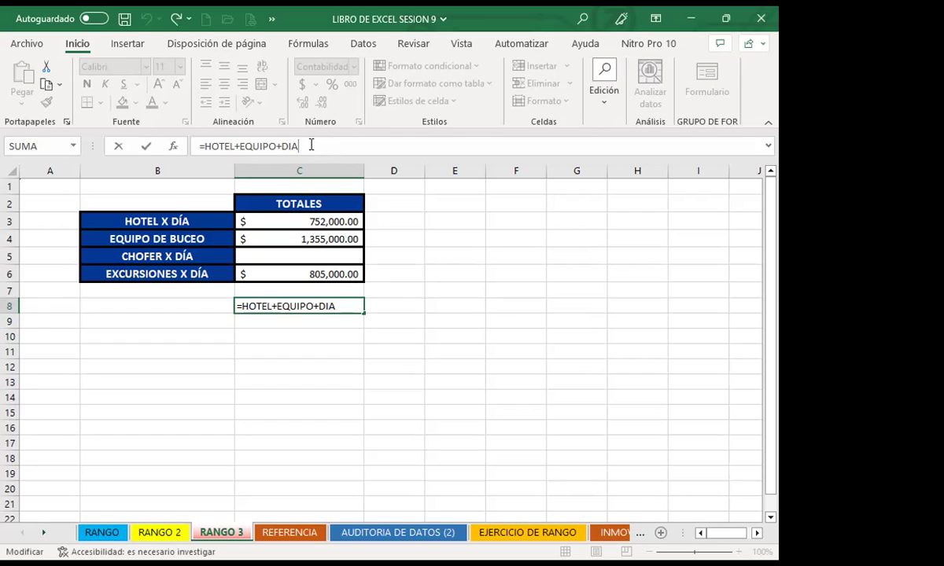
key("Return")
left_click(331, 346)
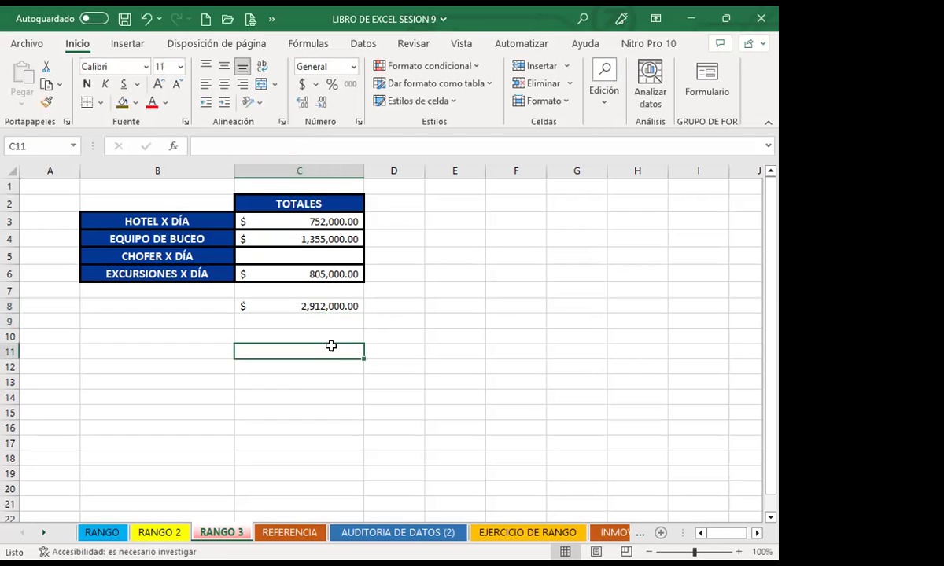
left_click(450, 303)
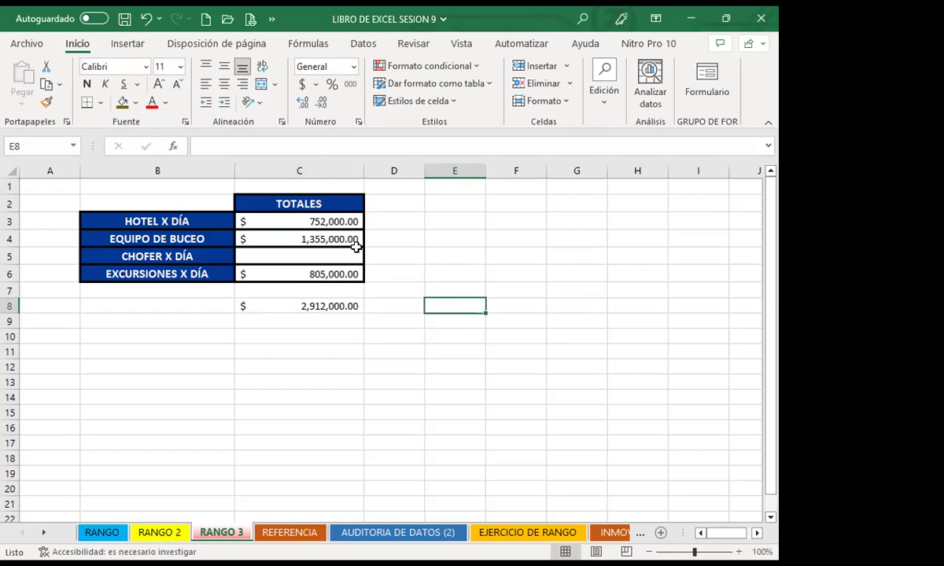
Open the Administrador de nombres from Fórmulas > Nombres definidos to list HOTEL, EQUIPO and DIA
left_click(311, 45)
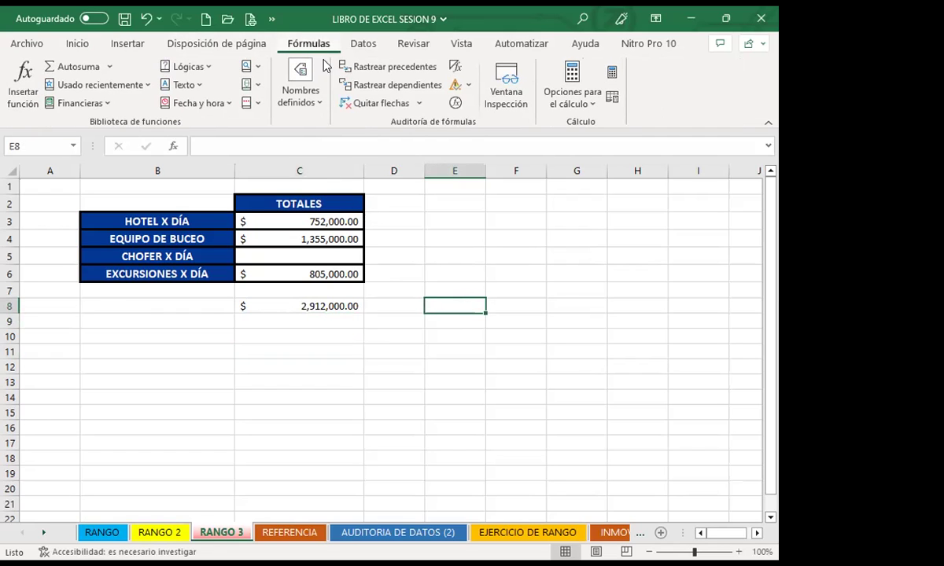
left_click(300, 77)
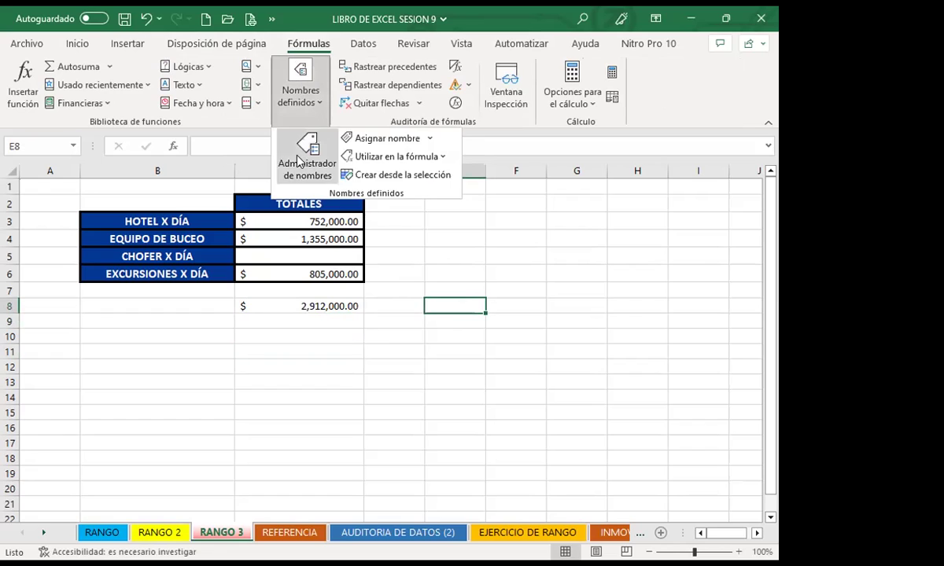
left_click(297, 157)
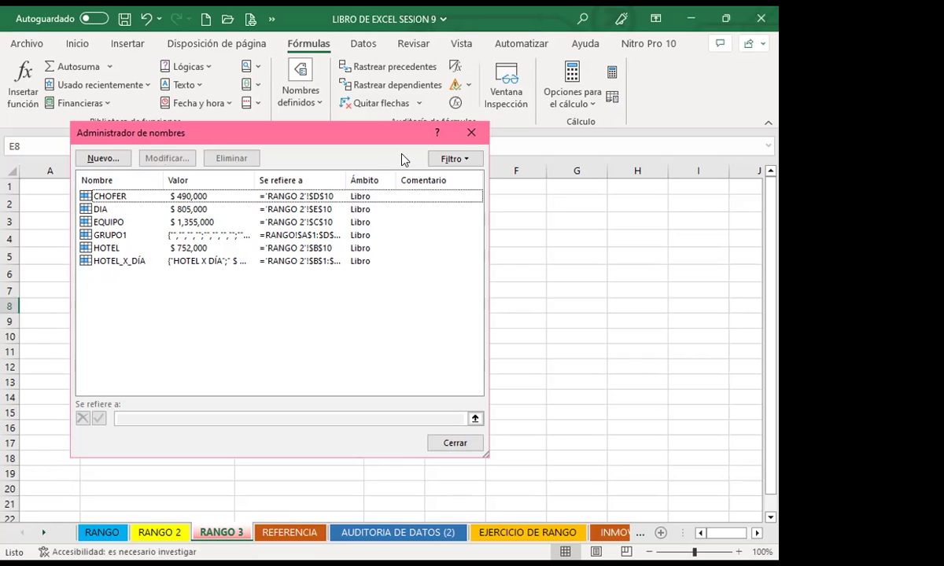
Close the defined-names list and switch to the RANGO 2 sheet
left_click(471, 132)
left_click(354, 325)
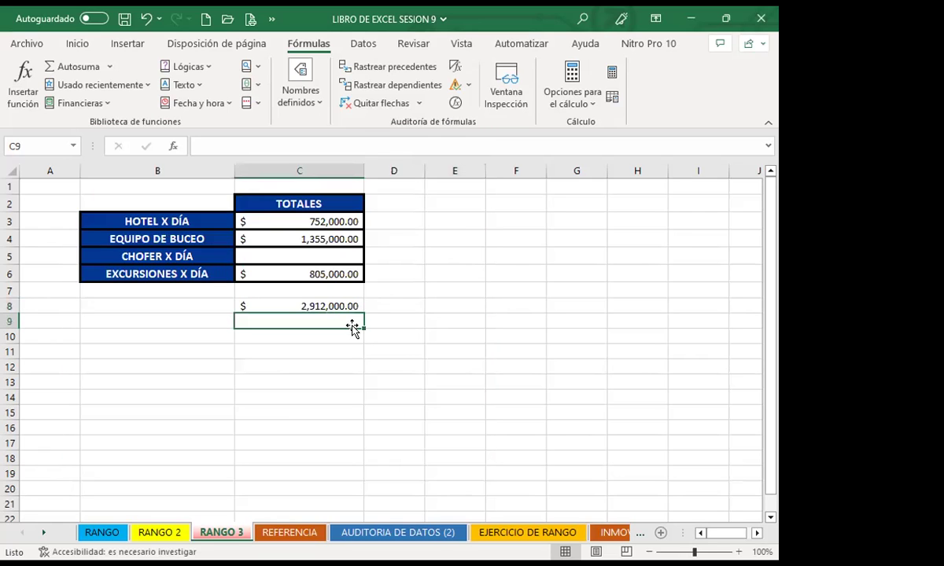
left_click(157, 532)
left_click(182, 419)
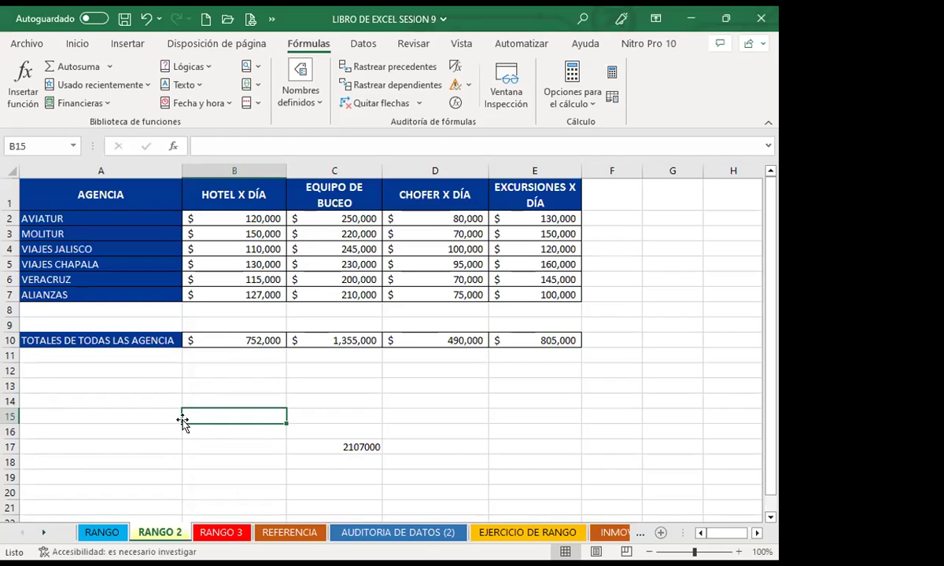
Review each agency's hotel-per-day value, from AVIATUR down to ALIANZAS
left_click(204, 223)
left_click(204, 234)
left_click(204, 249)
left_click(204, 264)
left_click(204, 279)
left_click(204, 293)
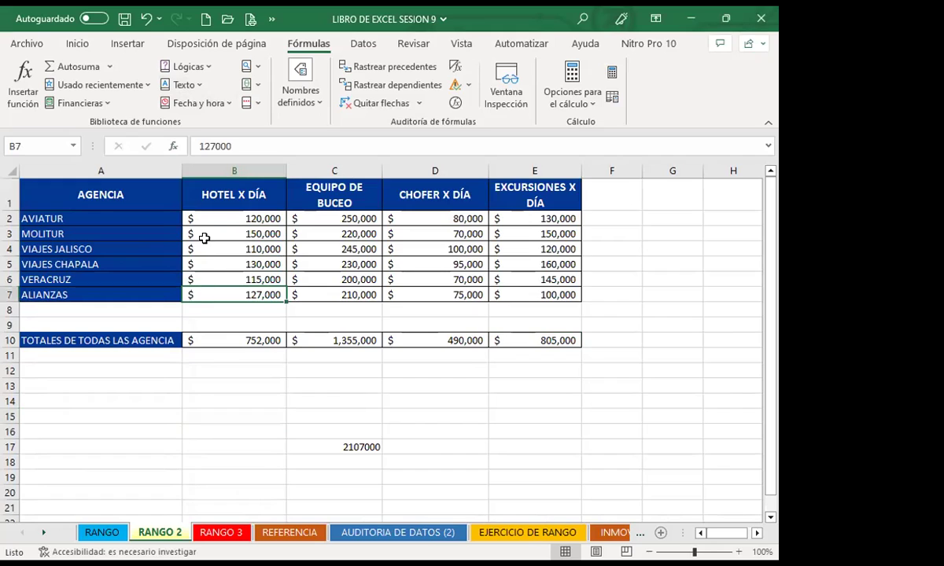
left_click(214, 214)
left_click(224, 278)
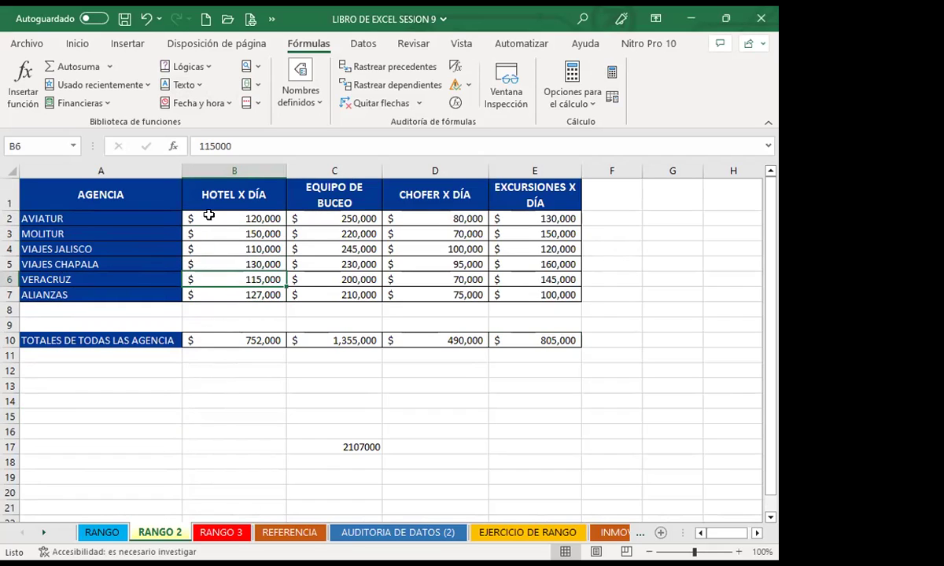
left_click(168, 219)
left_click_drag(193, 219, 179, 219)
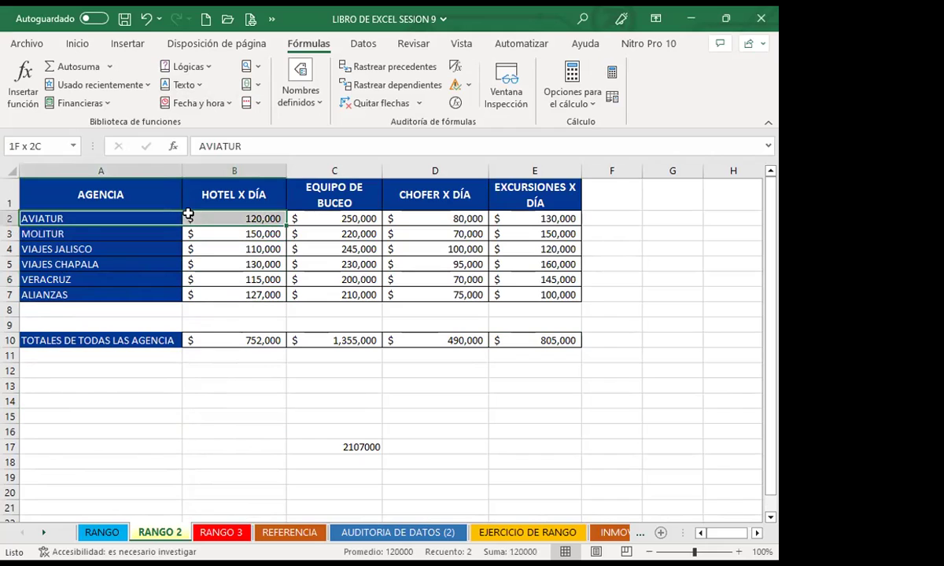
Compare the row 10 total formulas, including the hotel total =SUMA(B2:B7)
left_click(216, 280)
left_click(250, 339)
left_click(340, 340)
left_click(441, 340)
left_click(508, 340)
left_click(256, 338)
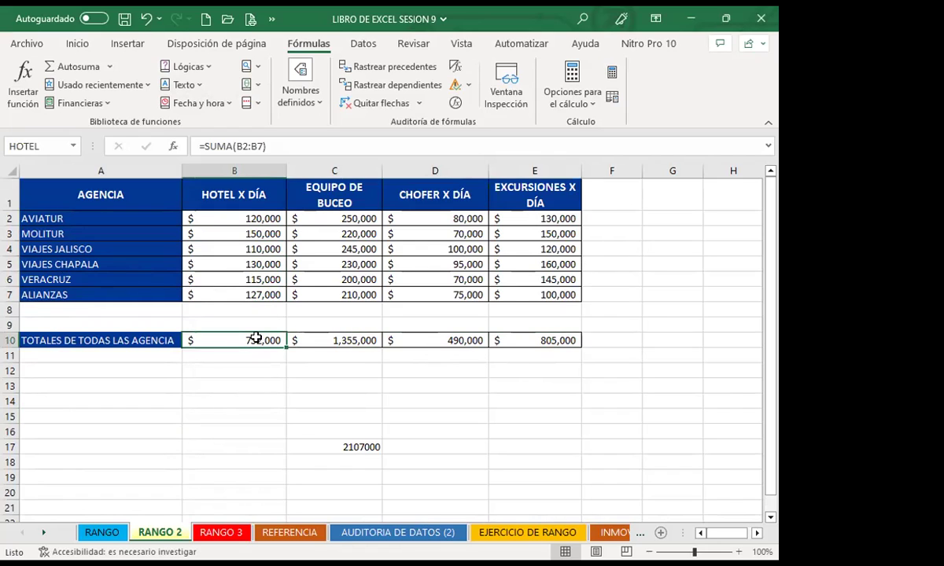
Select the hotel-per-day values B2:B7
left_click_drag(195, 221, 204, 288)
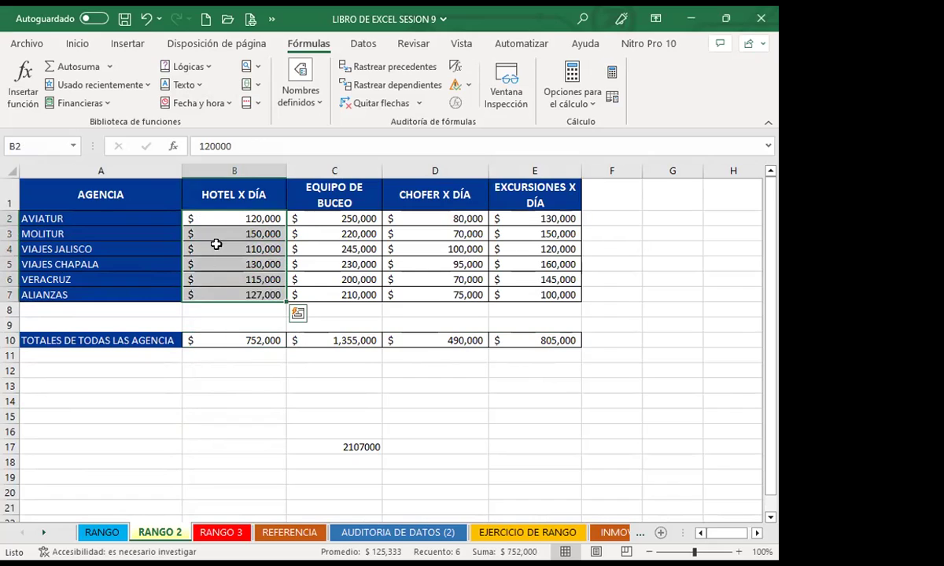
left_click_drag(214, 218, 214, 294)
left_click(237, 218)
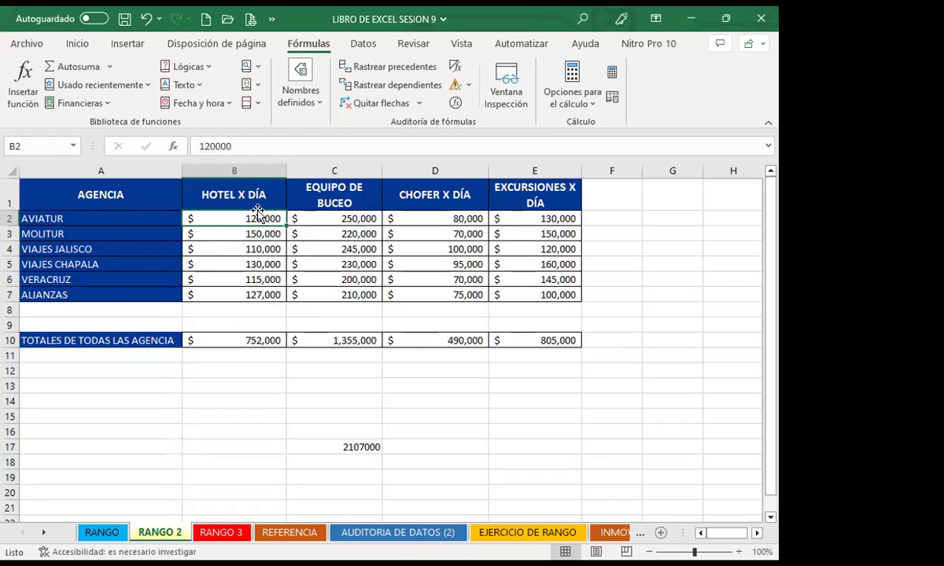
Check the names assigned to the row 10 totals, then reselect the hotel values B2:B7
left_click(252, 342)
left_click(362, 341)
left_click(421, 341)
left_click(522, 338)
left_click(269, 337)
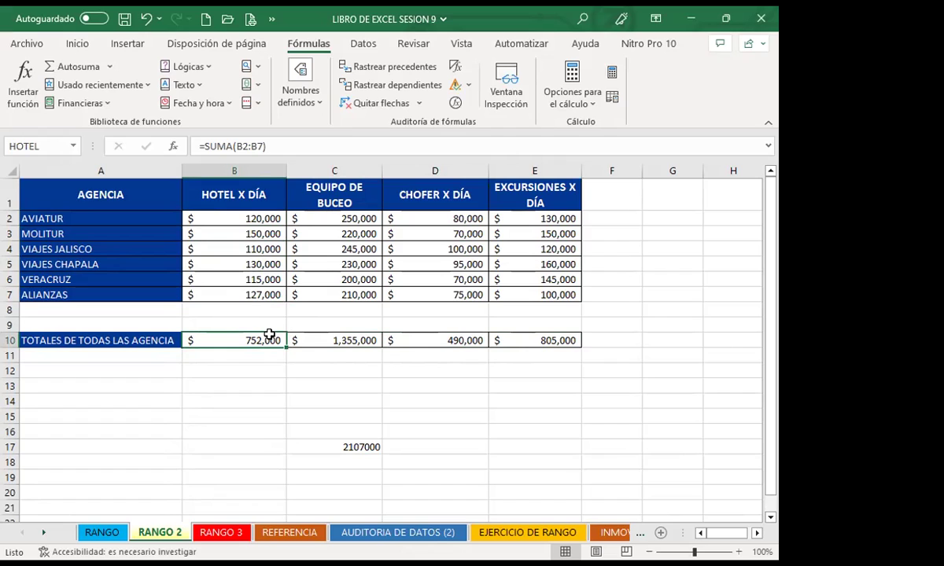
left_click_drag(203, 218, 204, 291)
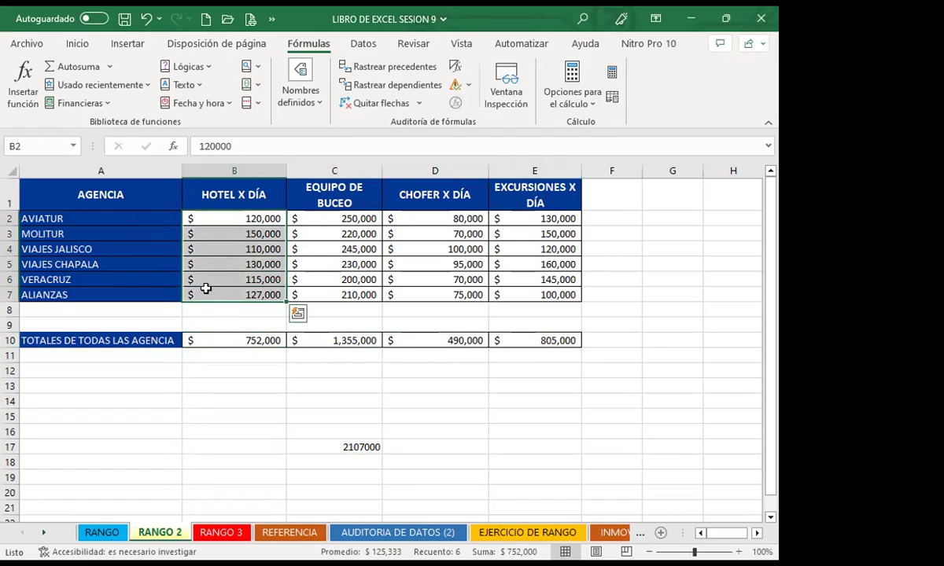
left_click(309, 98)
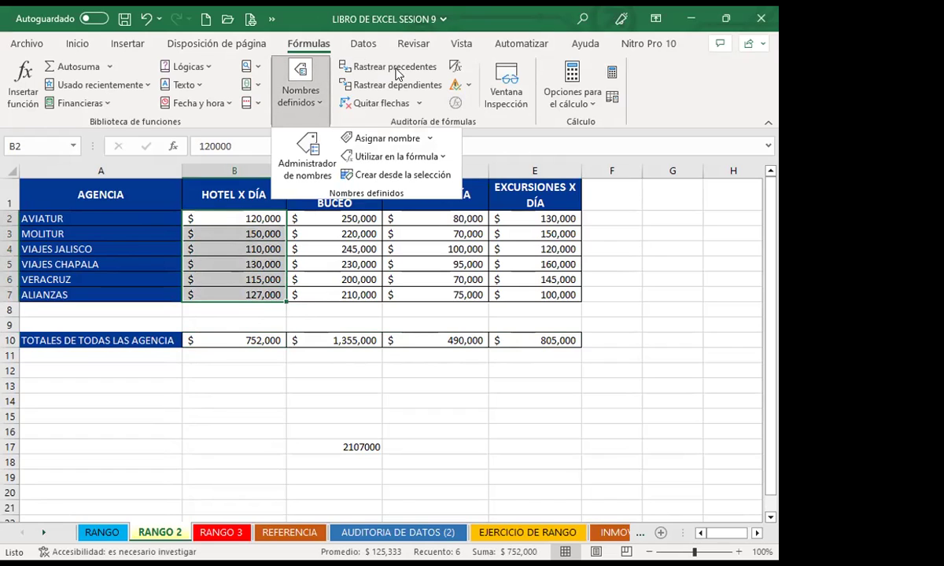
left_click(423, 181)
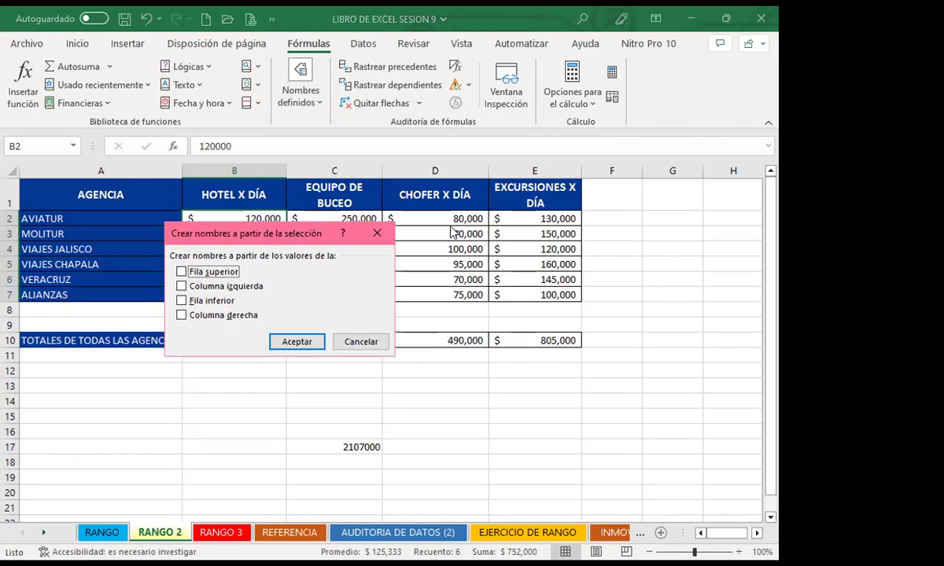
left_click_drag(285, 234, 487, 233)
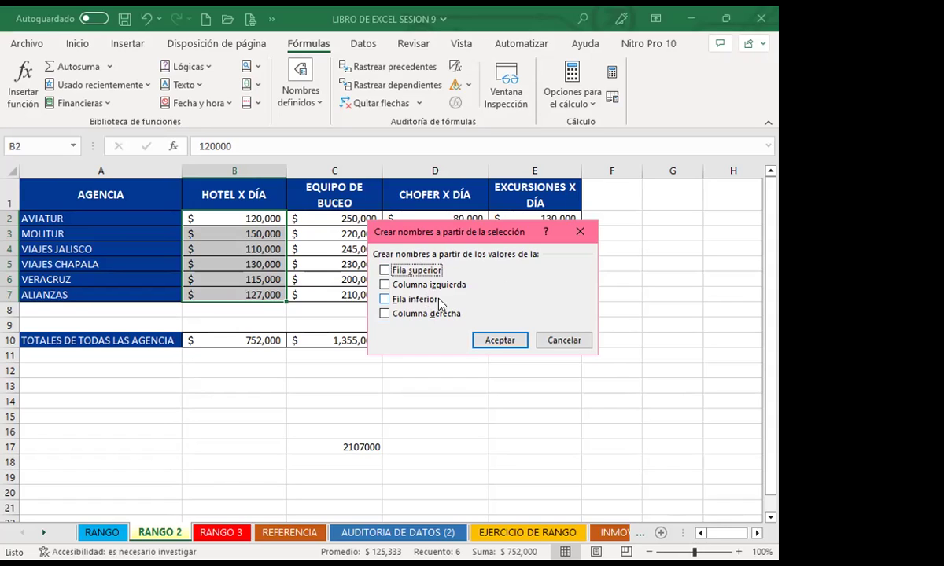
left_click(384, 285)
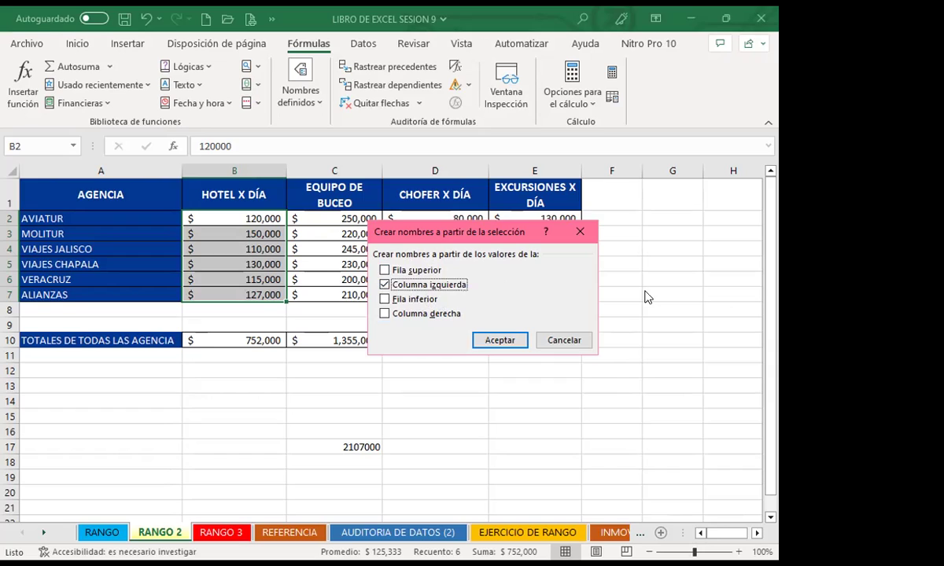
left_click(502, 340)
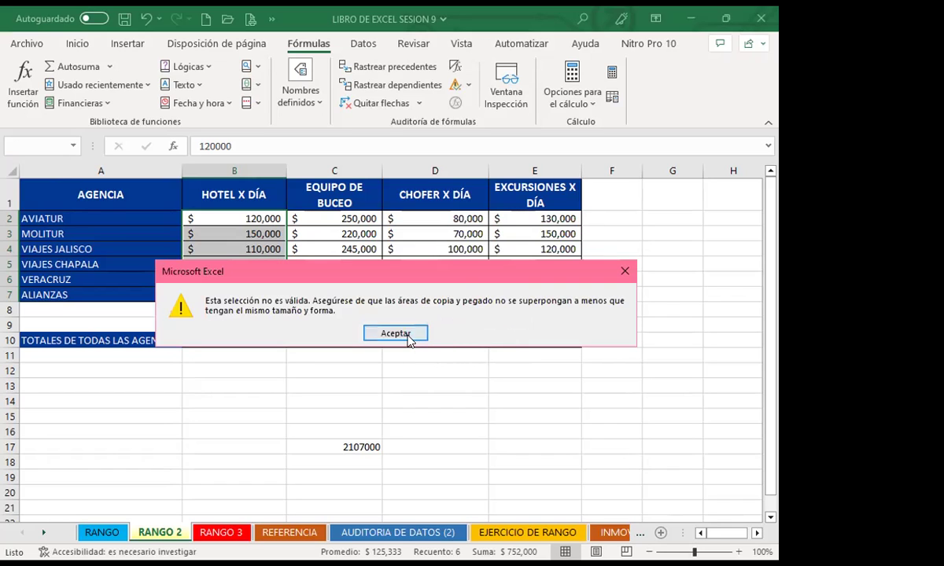
left_click(366, 334)
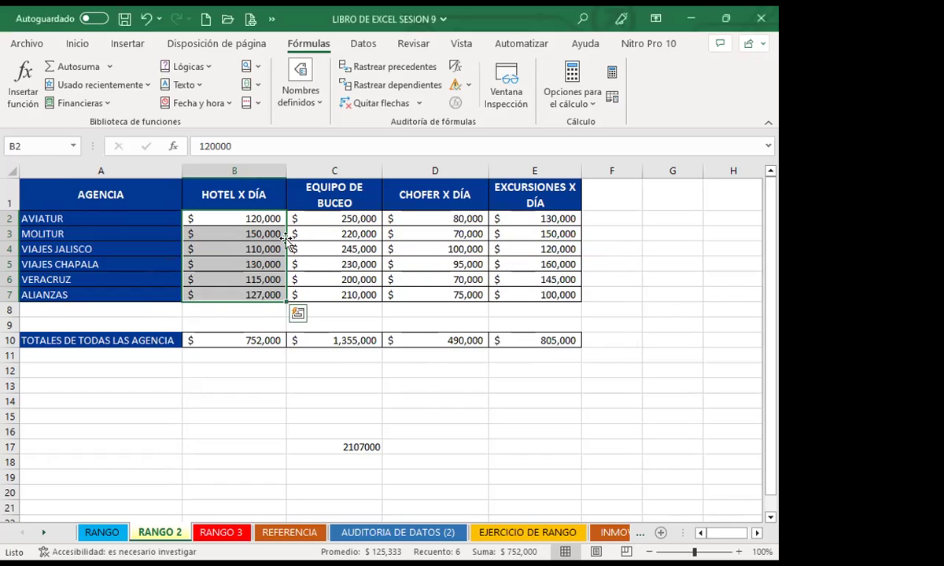
left_click(302, 93)
left_click(308, 151)
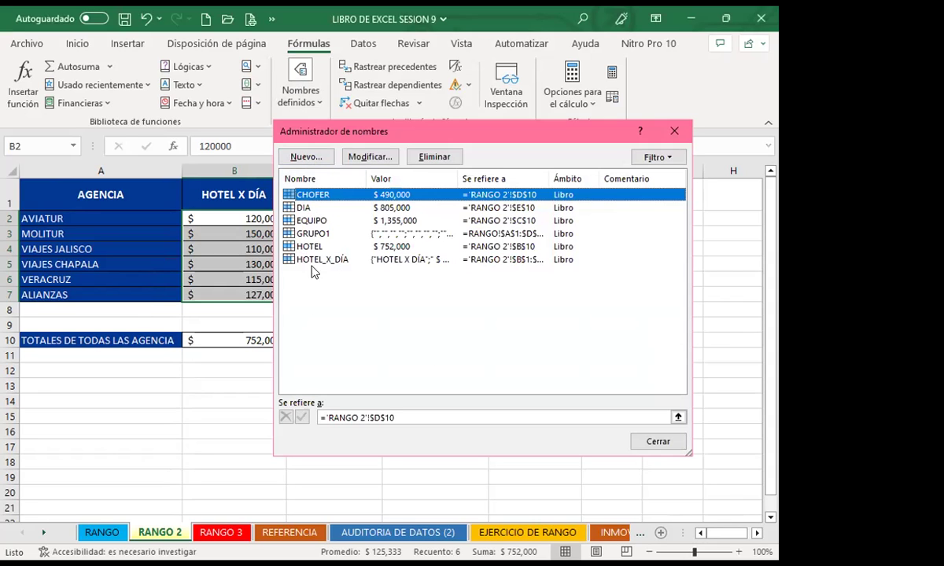
Close the name list and twice try Crear desde la selección on the hotel values, cancelling both
left_click(674, 131)
left_click(267, 247)
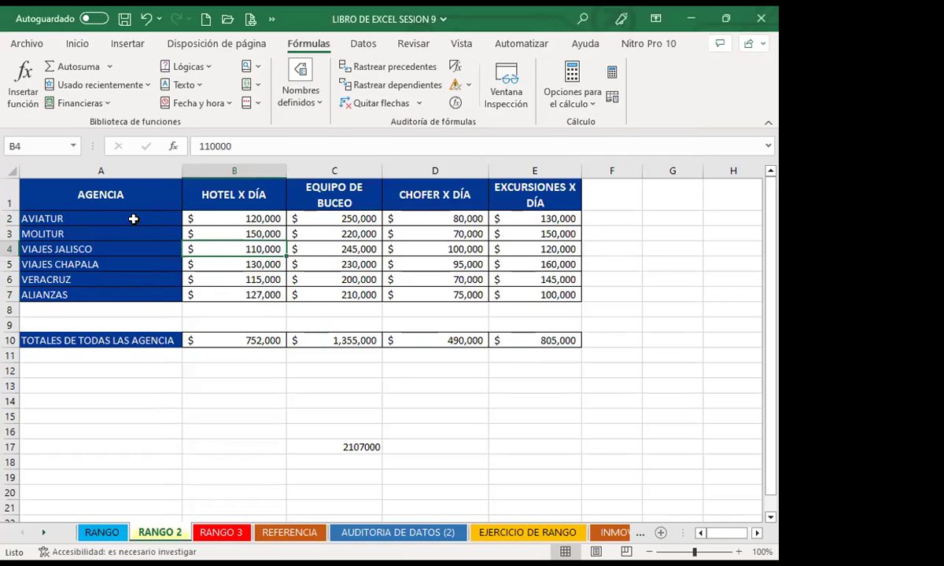
left_click_drag(138, 217, 243, 293)
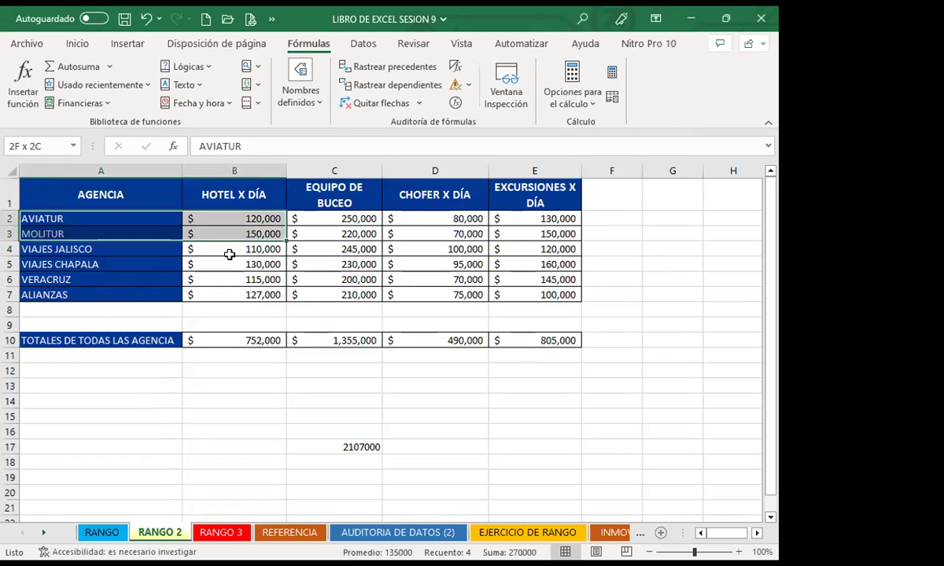
left_click(300, 90)
left_click(373, 176)
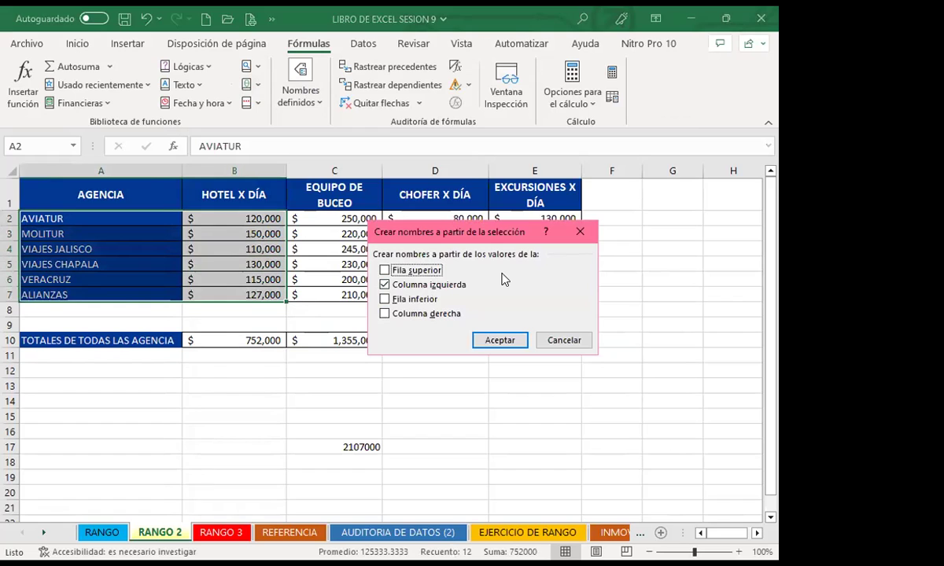
left_click(566, 229)
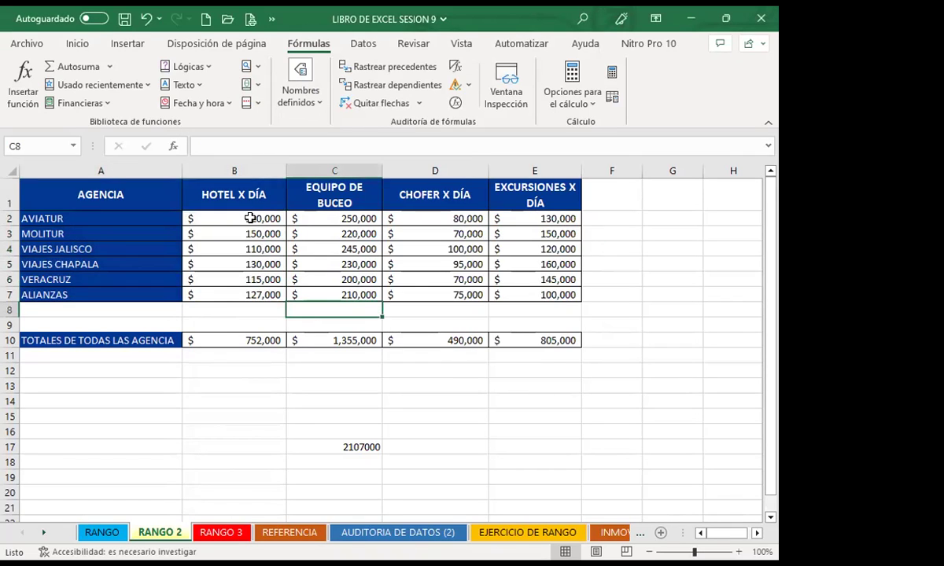
left_click_drag(248, 217, 250, 293)
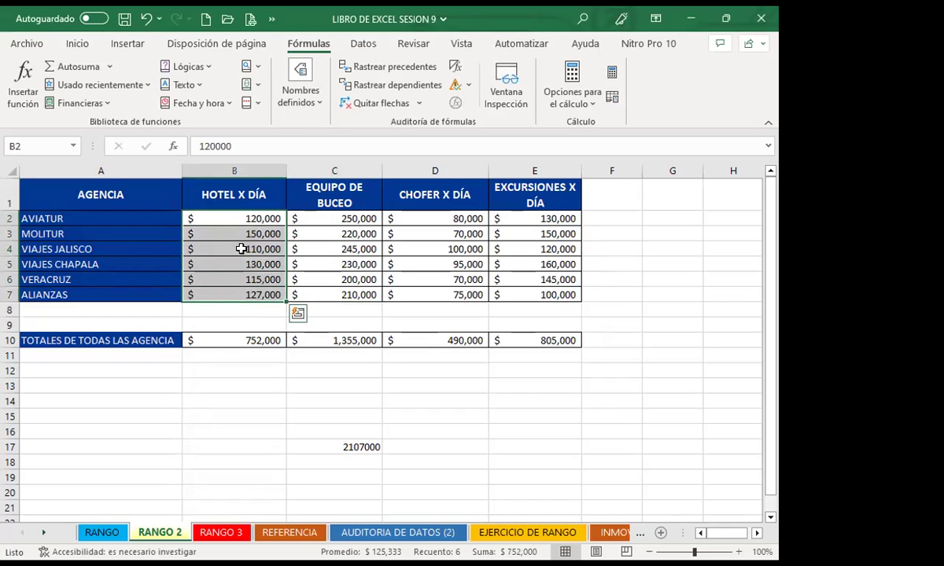
left_click(309, 104)
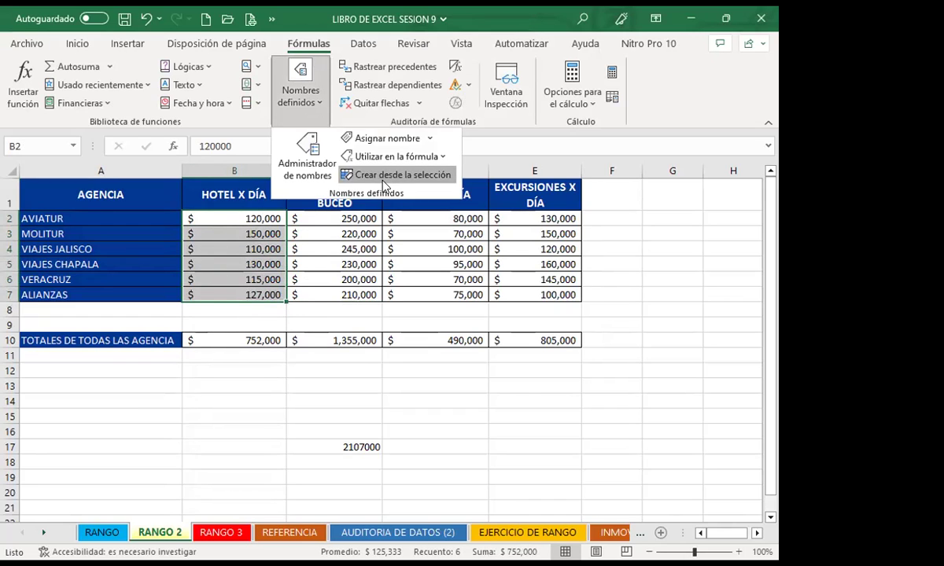
left_click(359, 172)
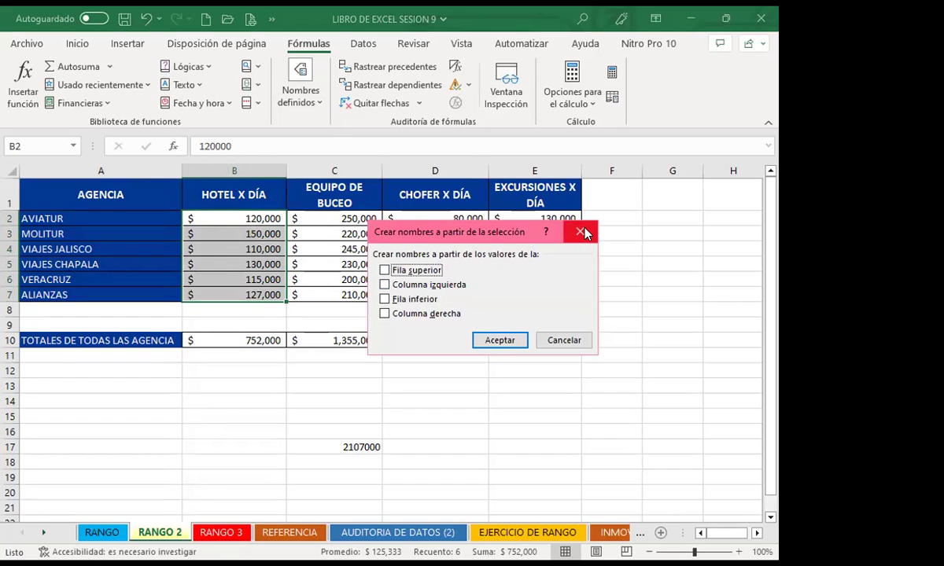
key("Escape")
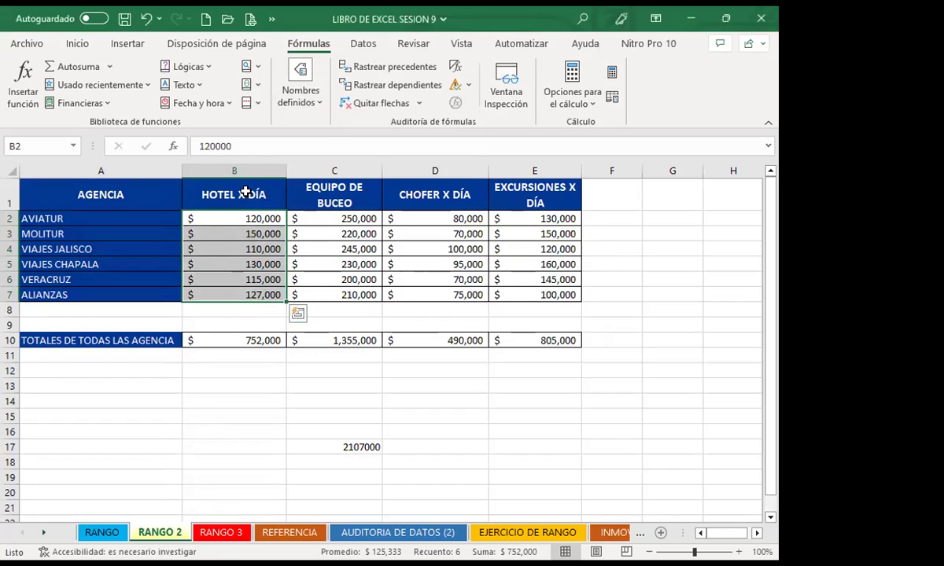
Select the HOTEL X DÍA column with its heading and start a new name, then cancel
left_click_drag(245, 192, 239, 296)
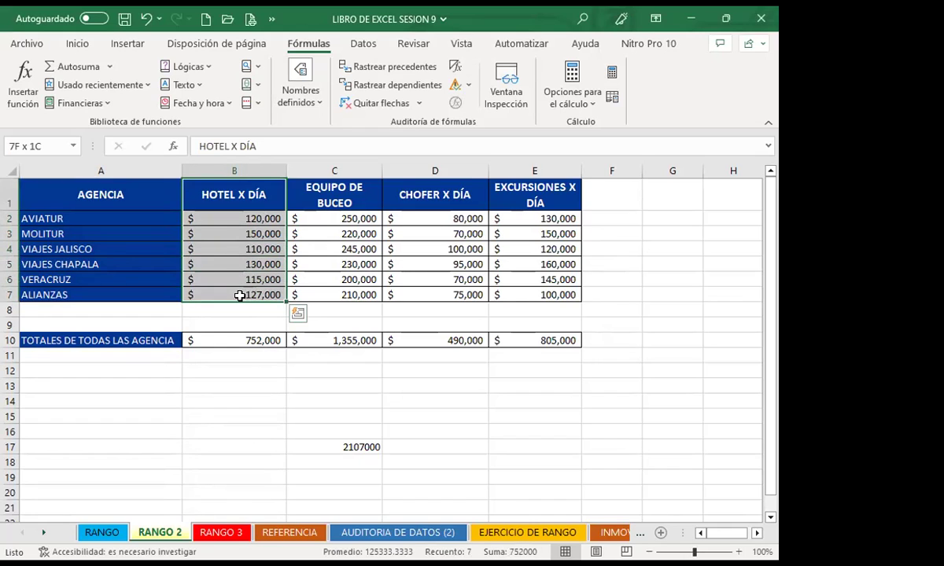
left_click(248, 191)
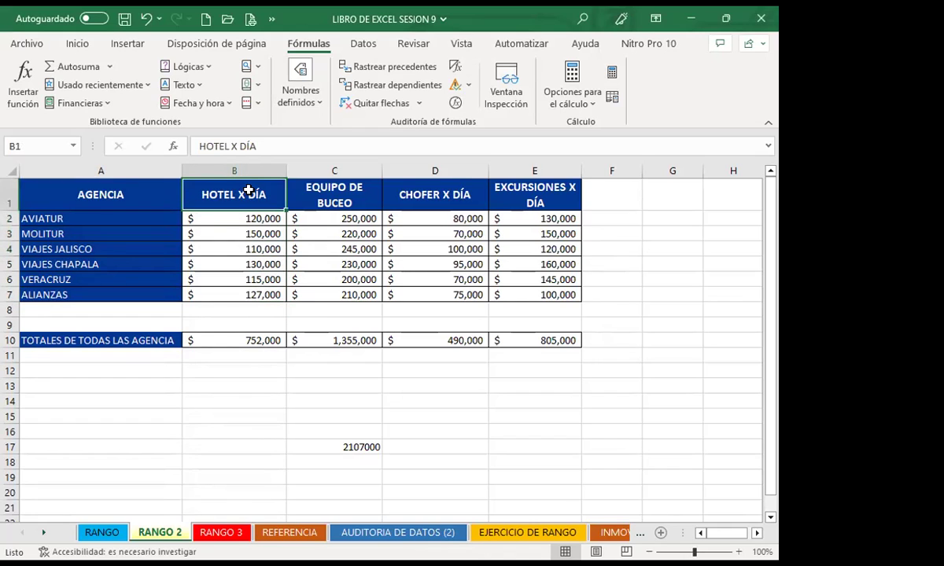
left_click_drag(248, 191, 238, 295)
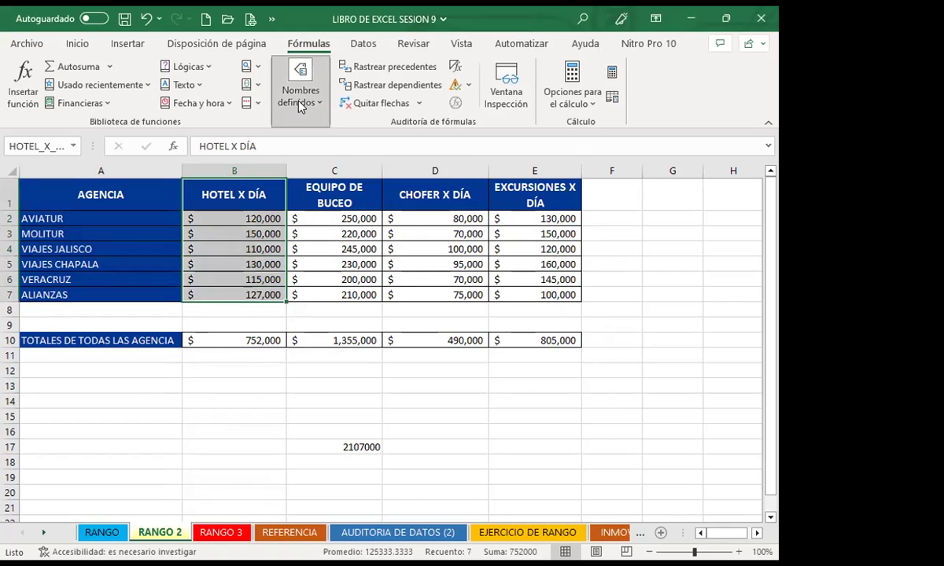
left_click(375, 140)
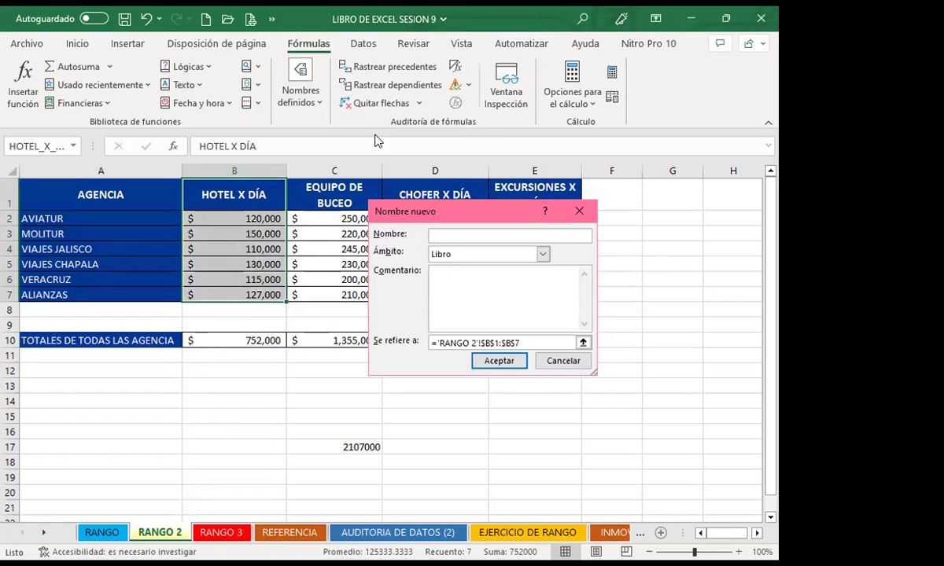
left_click(578, 211)
left_click_drag(244, 294, 244, 294)
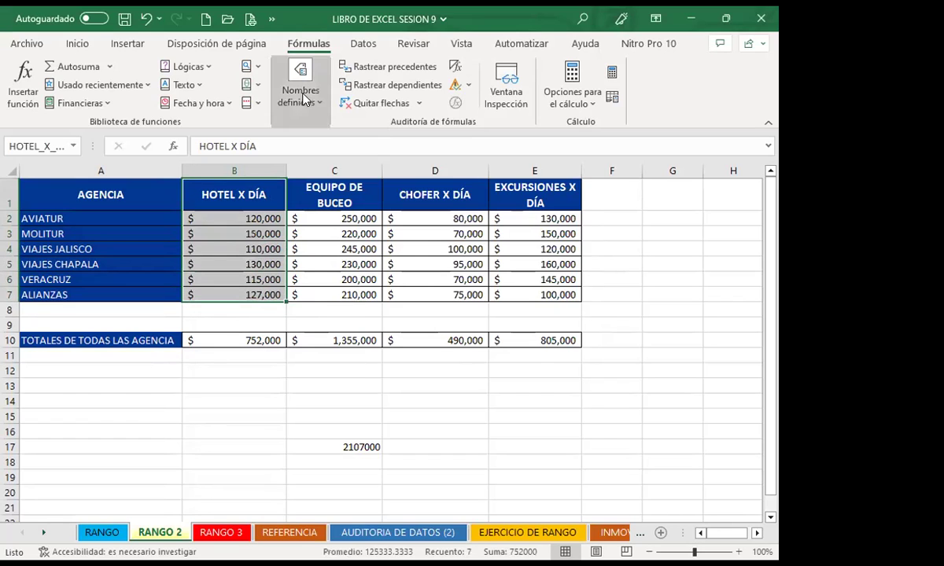
Glance at Administrador de nombres, close it, and select the EQUIPO DE BUCEO column
key("ctrl+F3")
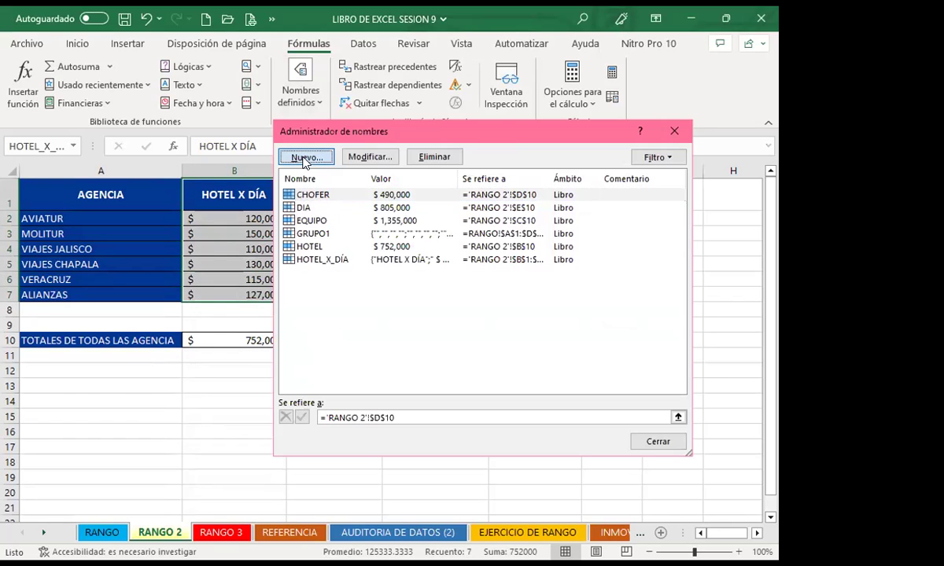
key("Return")
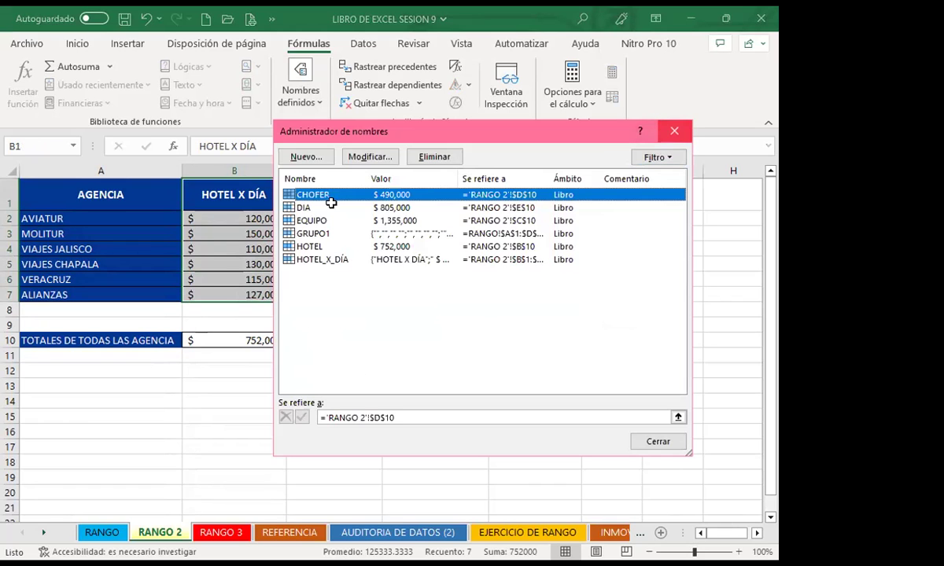
key("Escape")
left_click_drag(334, 194, 334, 294)
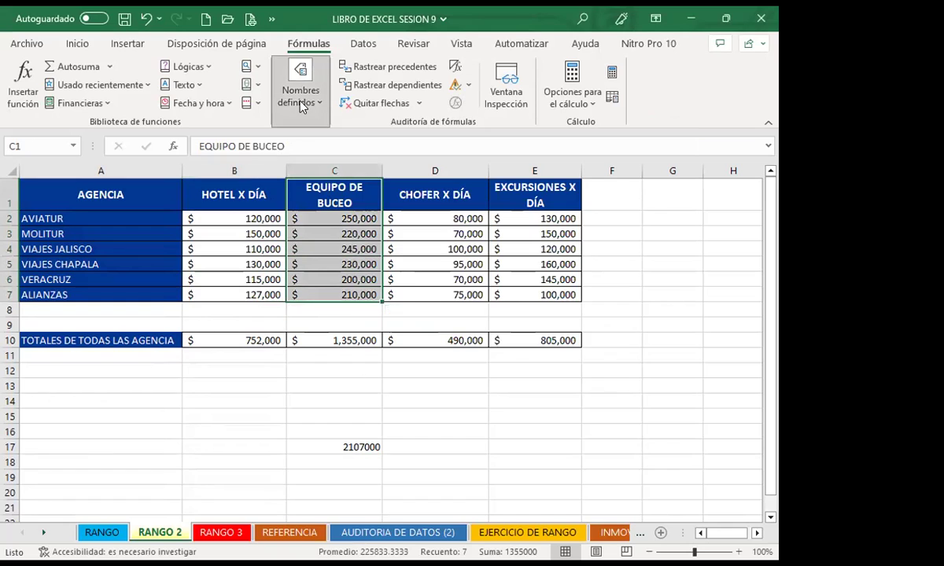
Start naming the EQUIPO DE BUCEO column, then abandon it
left_click(301, 90)
left_click(379, 144)
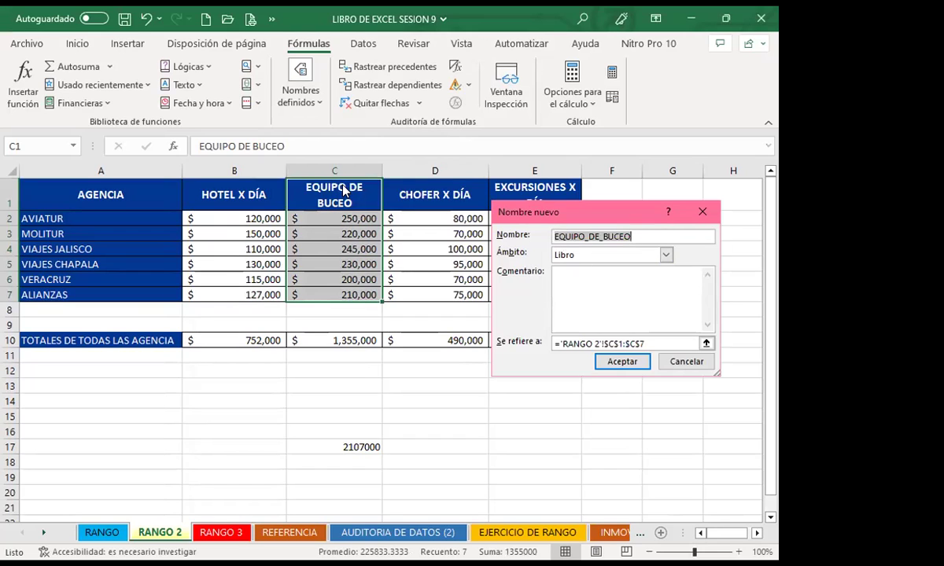
left_click(703, 212)
left_click_drag(309, 248, 308, 264)
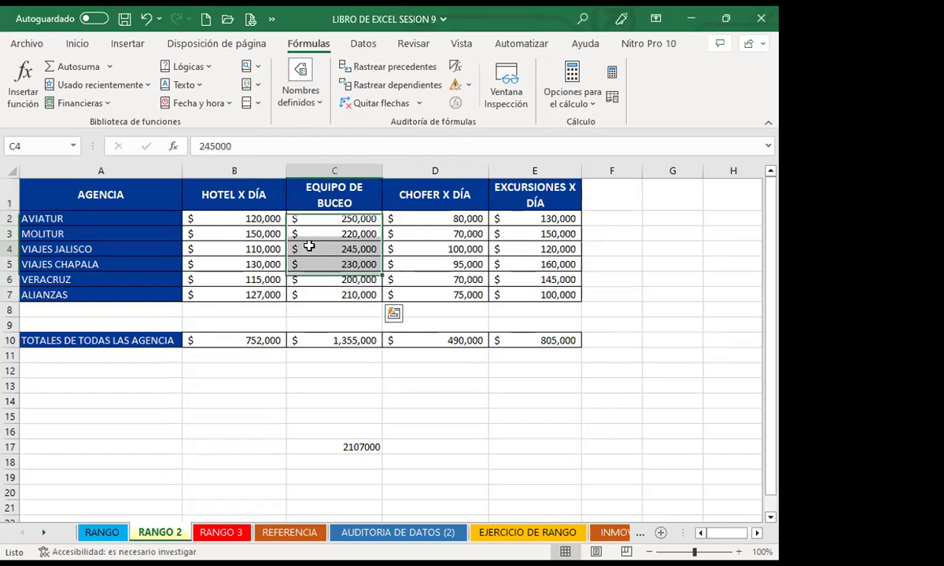
Create names from A2:B7 using the left column, naming each hotel price after its agency
left_click_drag(126, 217, 233, 294)
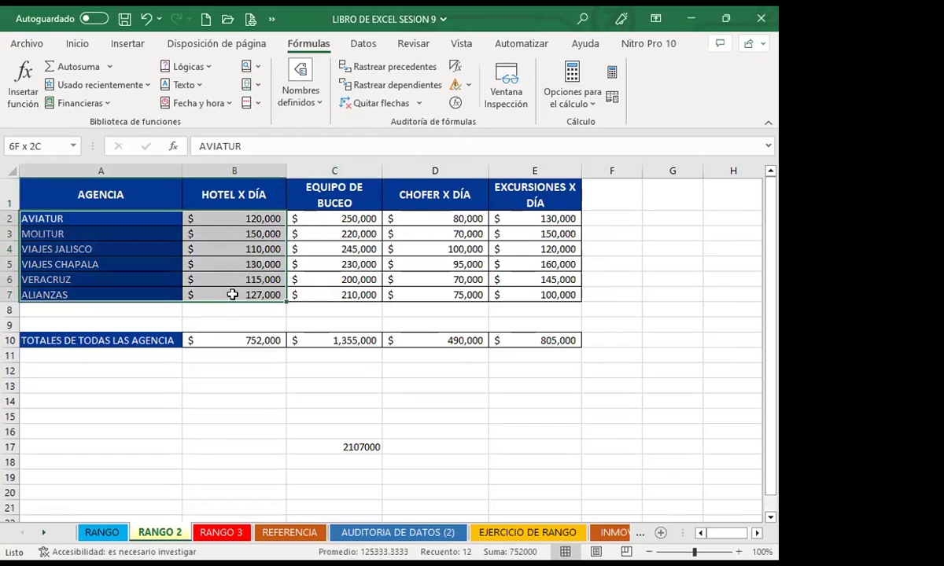
left_click(300, 90)
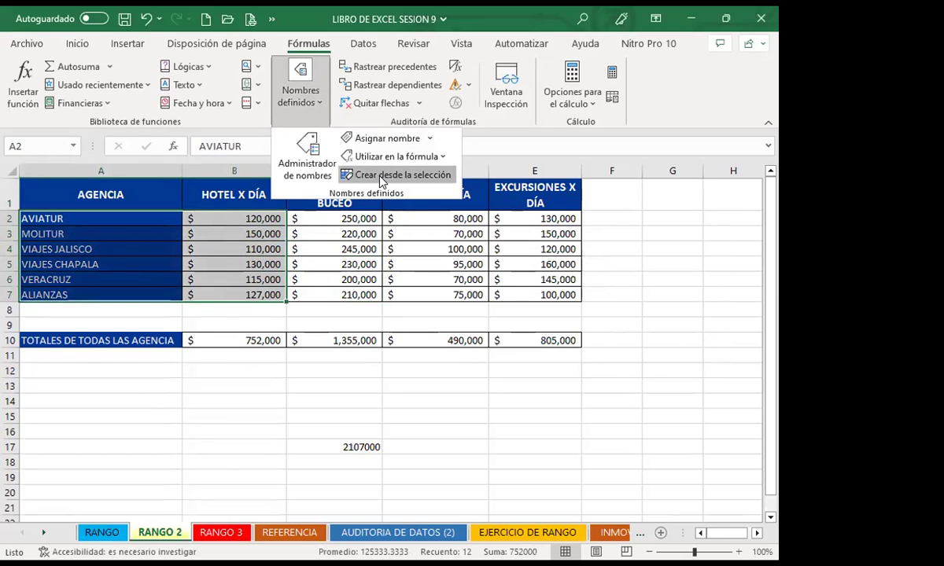
left_click(381, 175)
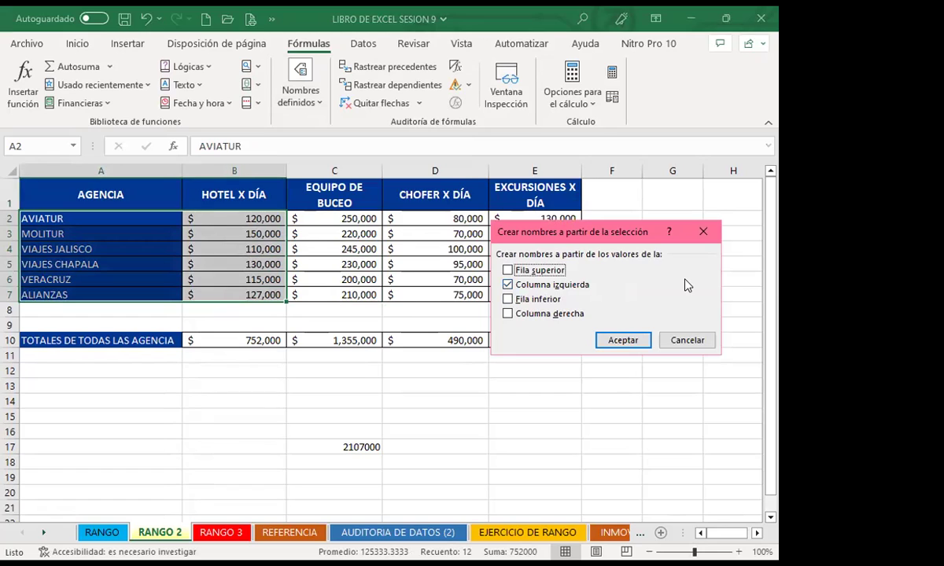
left_click(623, 341)
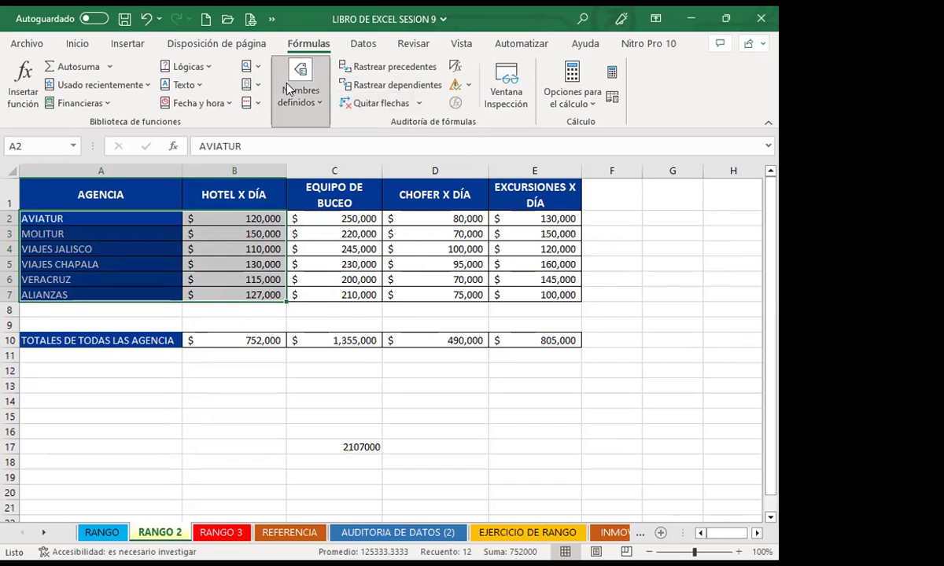
key("ctrl+F3")
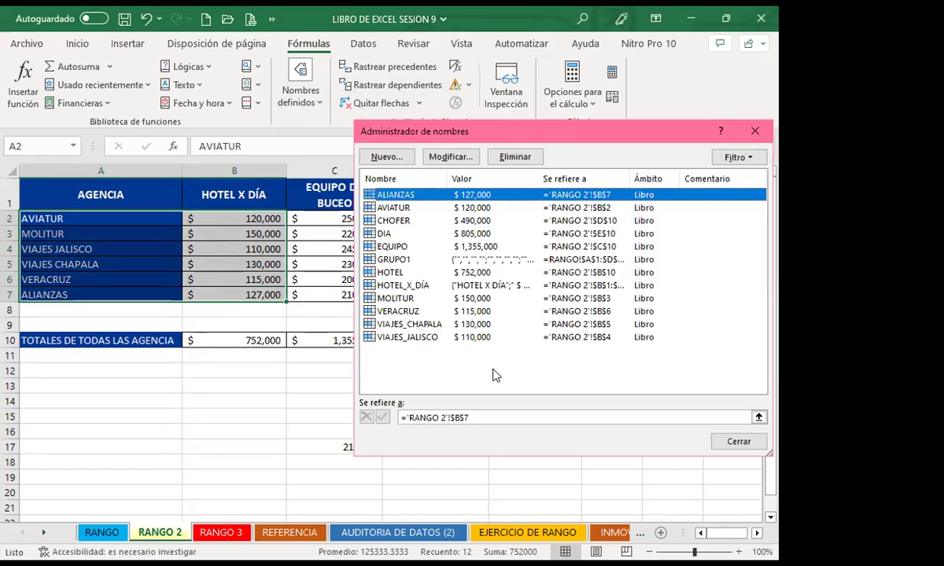
Check which cells VIAJES_JALISCO and MOLITUR refer to in the name list
left_click(397, 337)
key("Up")
key("Up")
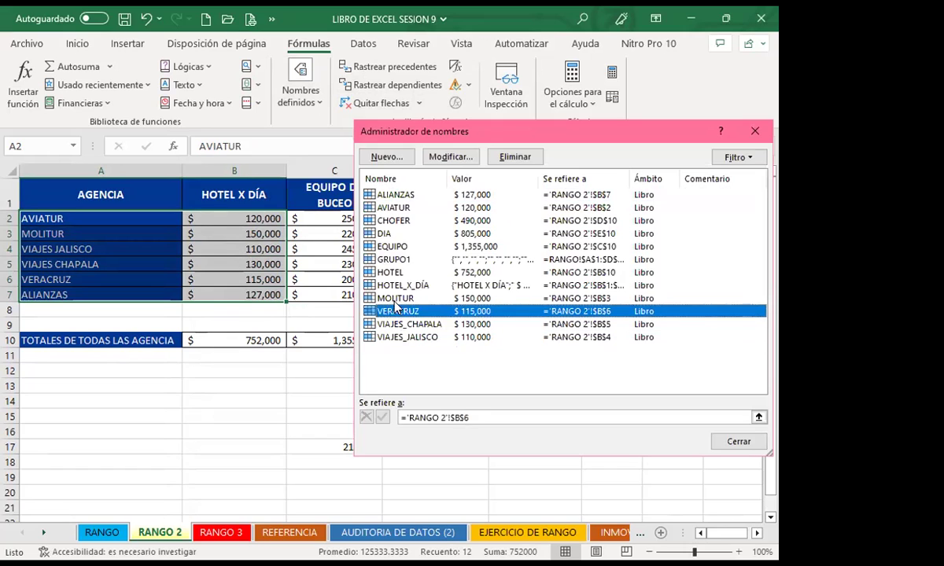
key("Up")
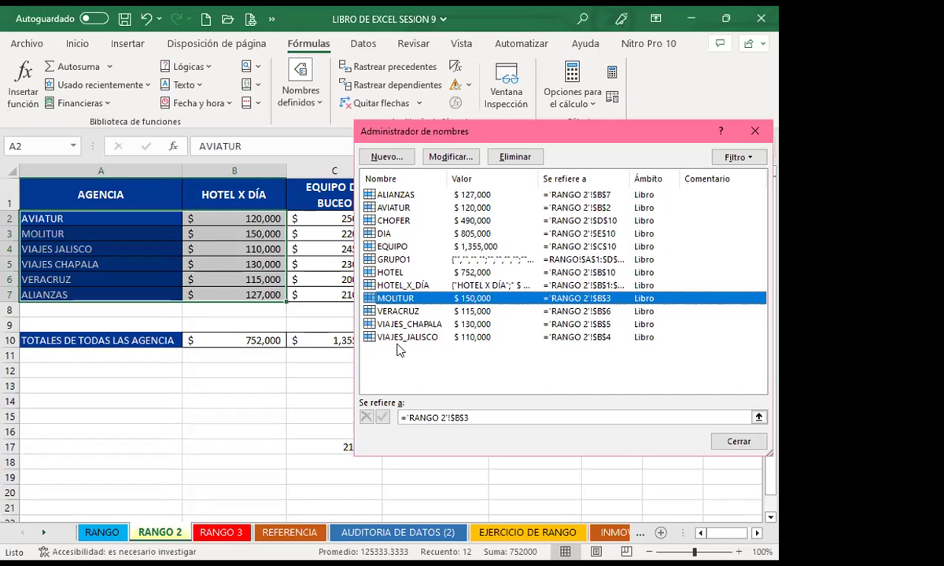
left_click(401, 338)
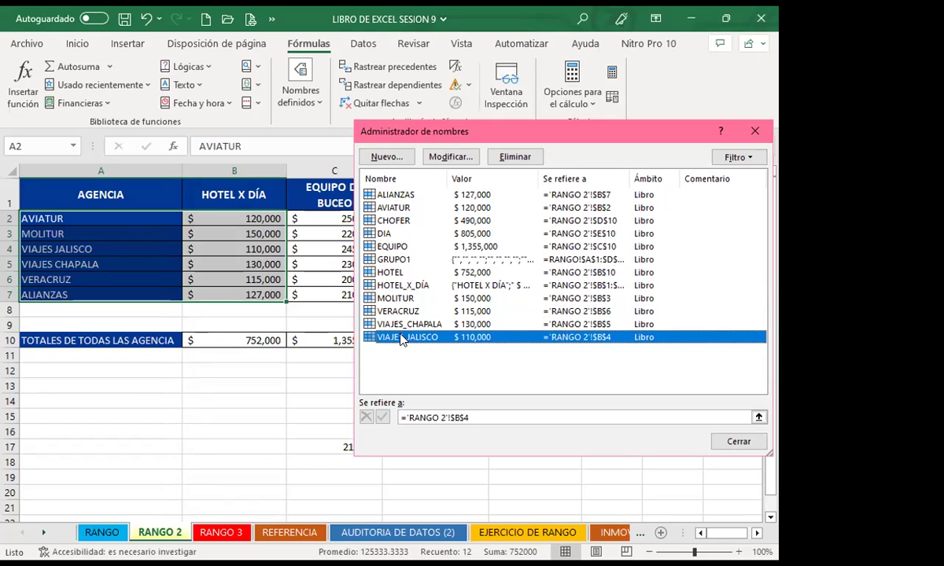
Close the list and check the names of the HOTEL, EQUIPO, CHOFER and DIA totals
left_click(755, 131)
left_click(242, 339)
left_click(339, 340)
left_click(443, 340)
left_click(522, 341)
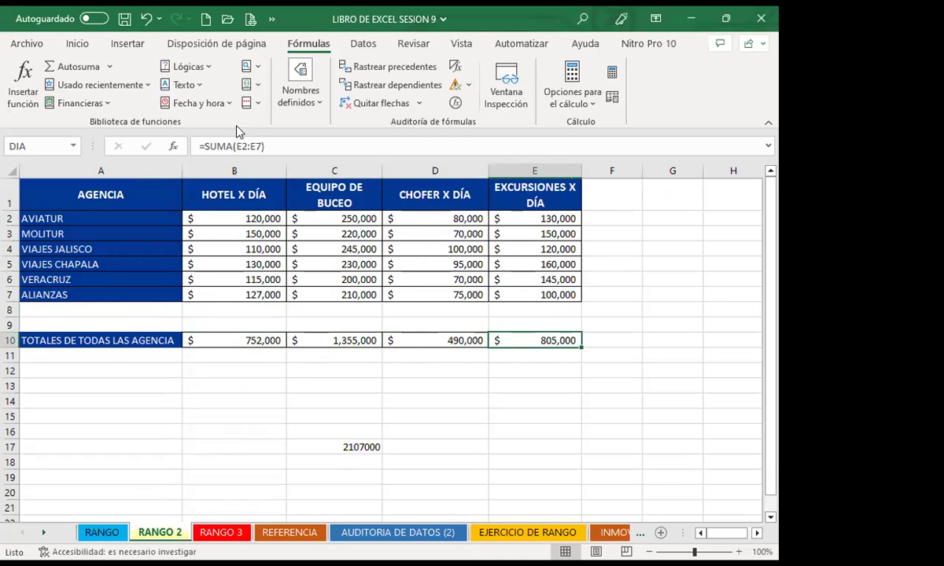
left_click(300, 93)
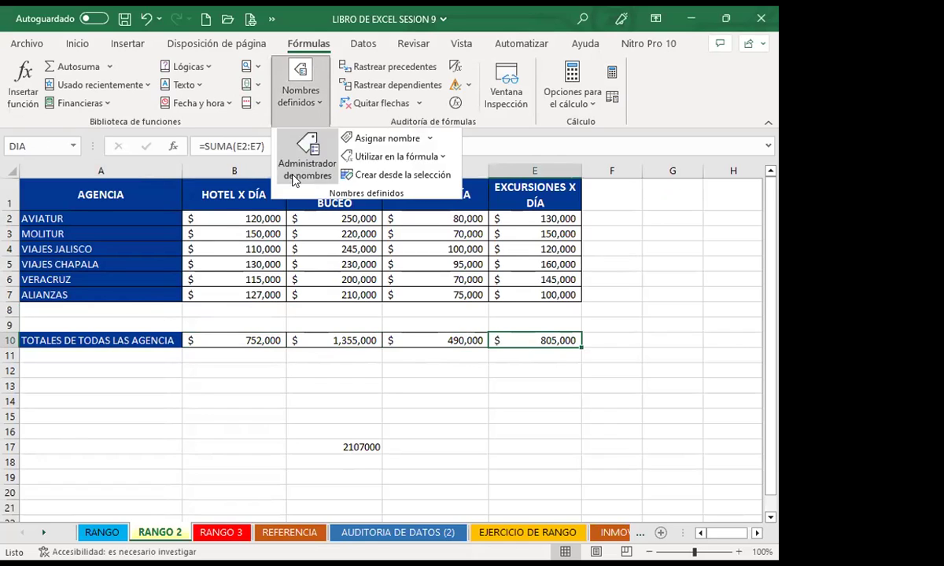
left_click(221, 337)
Browse the agency names, confirming the cells MOLITUR, VERACRUZ and VIAJES_JALISCO refer to
mouse_move(114, 218)
left_mouse_down()
mouse_move(250, 259)
mouse_move(251, 285)
left_mouse_up()
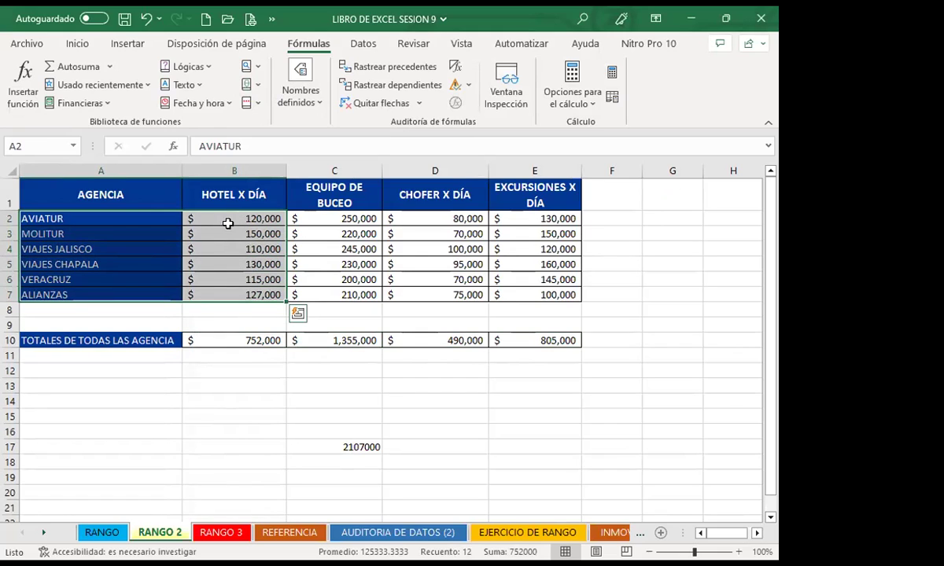
left_click(300, 77)
left_click(408, 338)
left_click(398, 324)
left_click(393, 311)
left_click(404, 298)
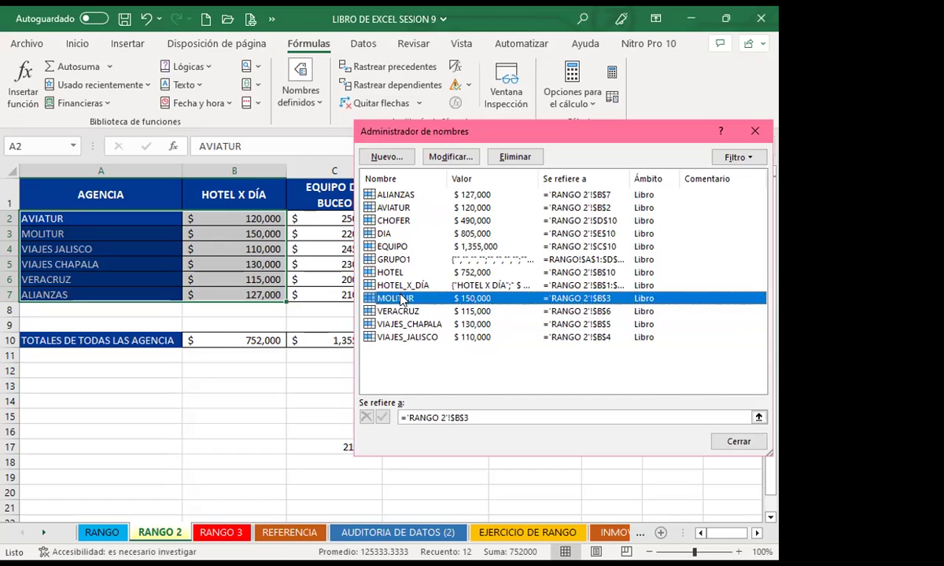
left_click(449, 311)
left_click(473, 324)
left_click(424, 337)
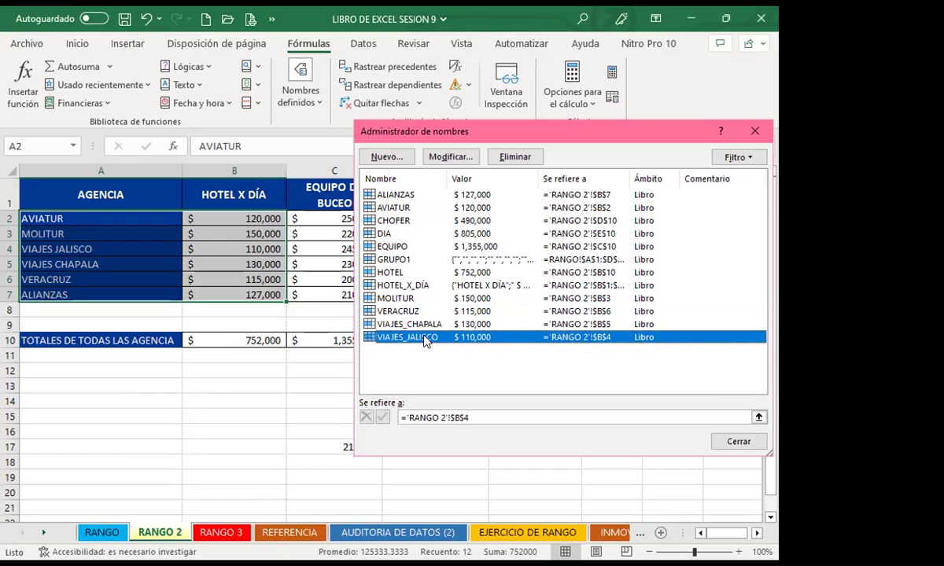
left_click(409, 324)
left_click(407, 312)
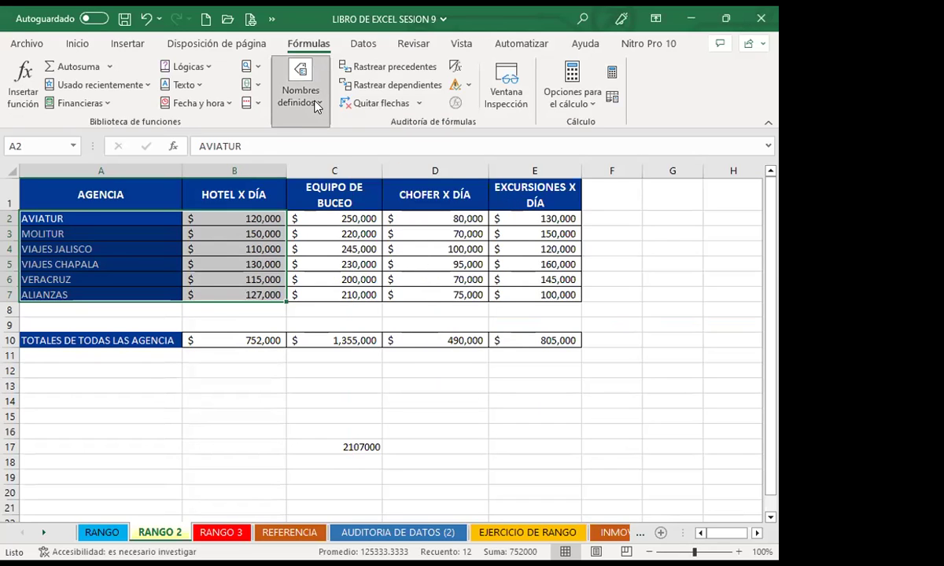
View the names under Utilizar en la fórmula, close the menus, and select VERACRUZ's price in B6
left_click(315, 104)
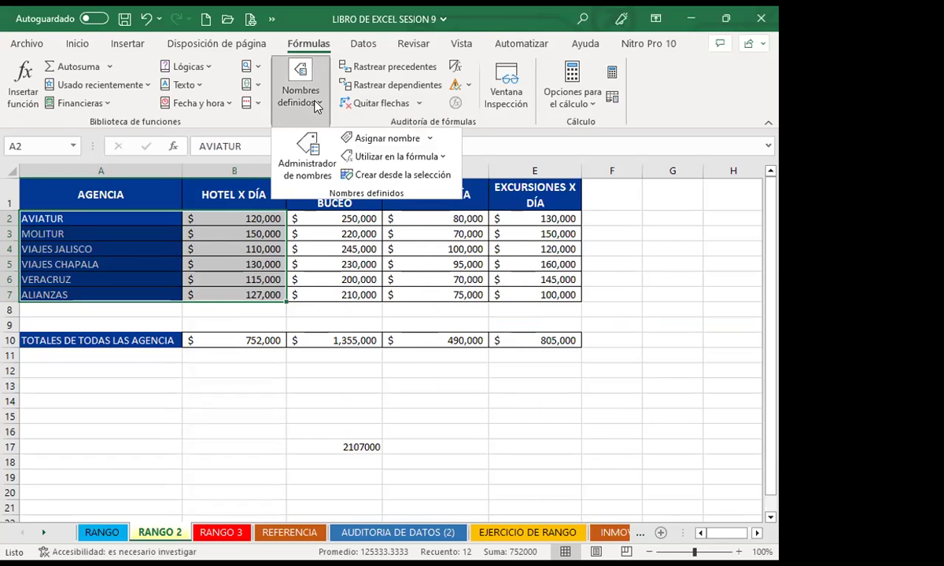
left_click(395, 156)
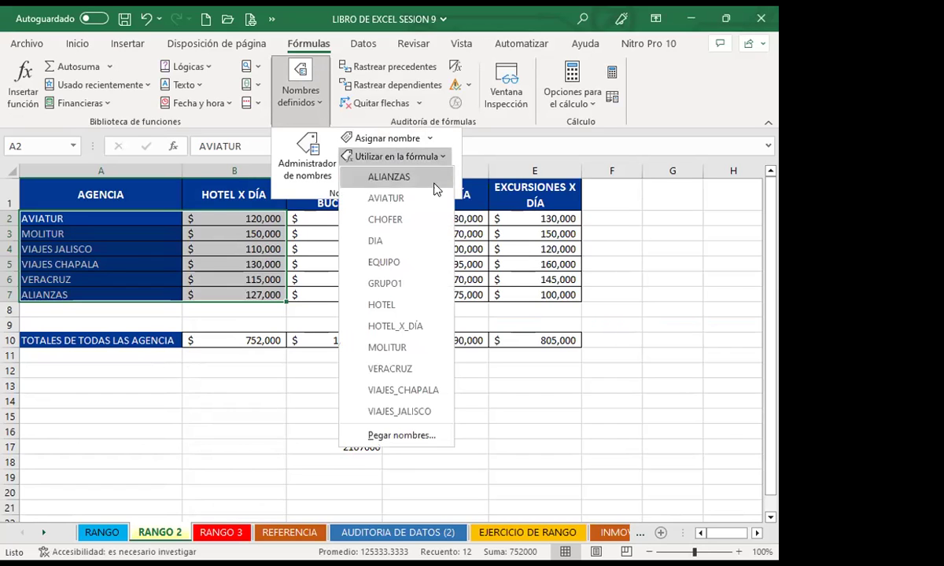
left_click(308, 104)
left_click(308, 105)
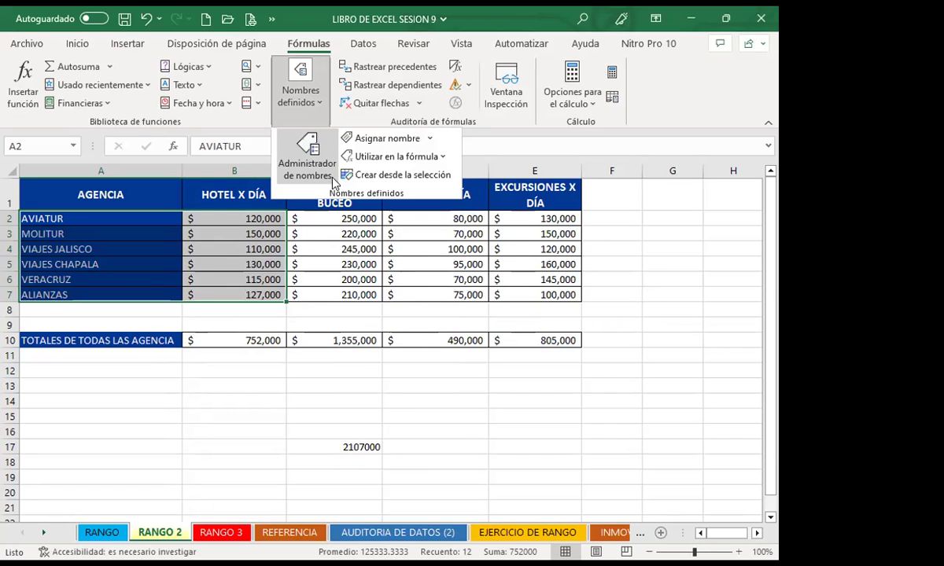
left_click(308, 148)
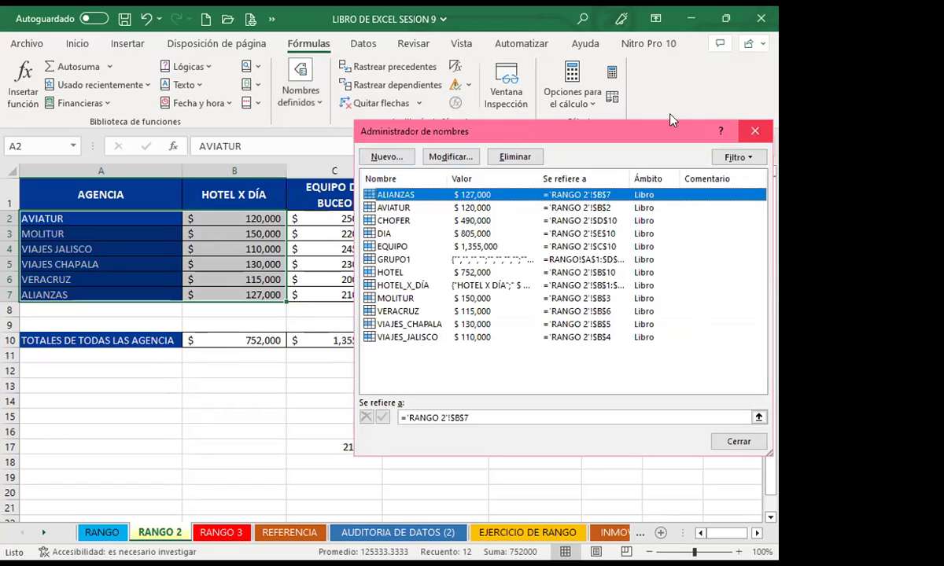
key("Escape")
left_click(300, 94)
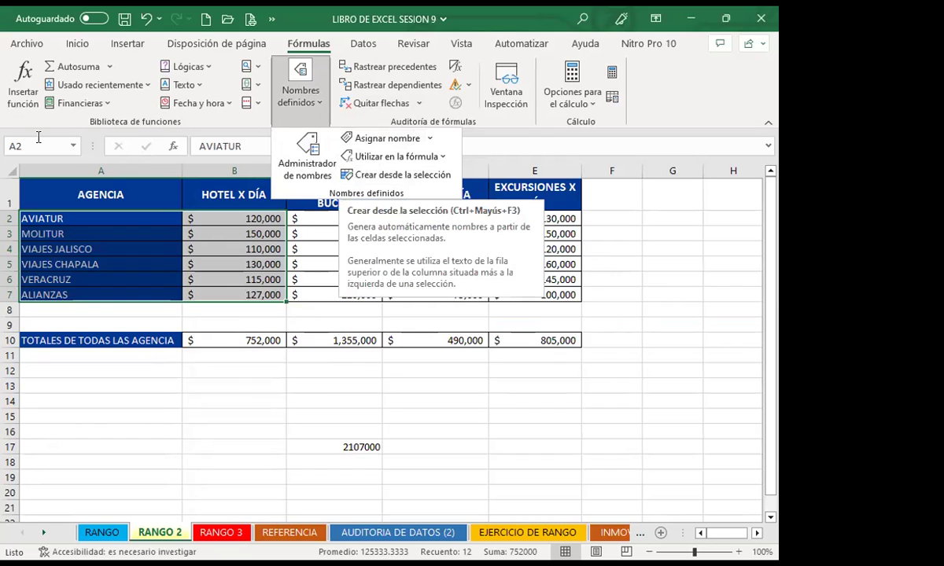
key("Escape")
left_click(217, 274)
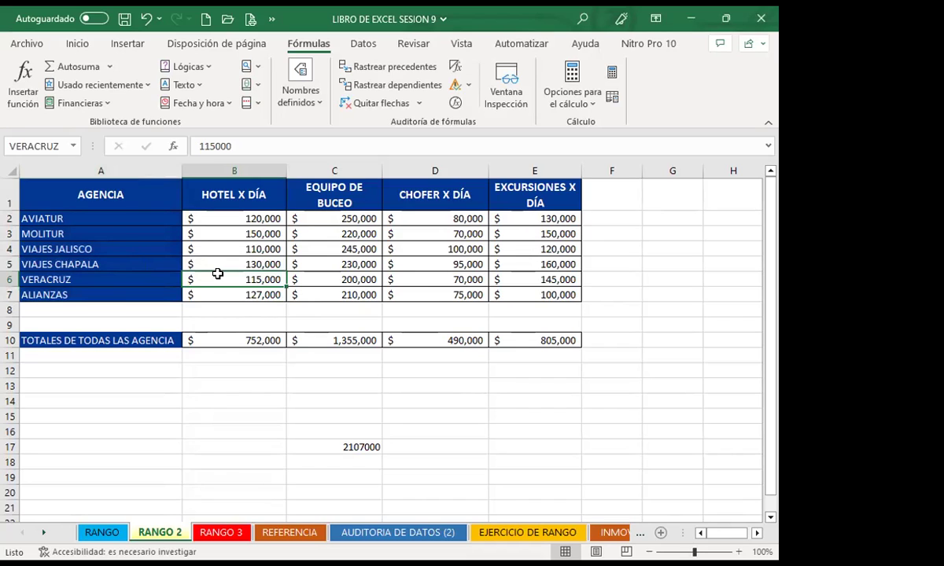
Look over the hotel prices and move to empty cell B20
left_click(330, 267)
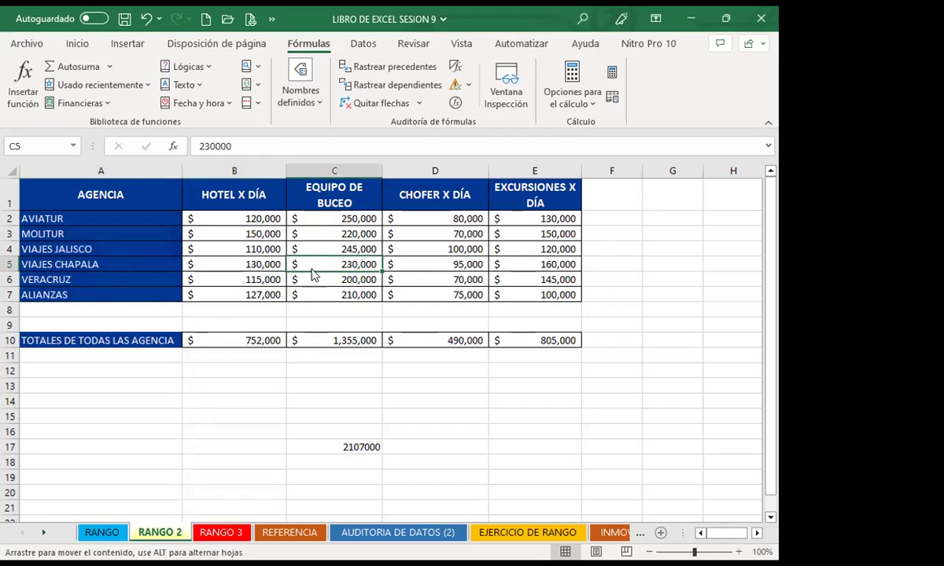
left_click_drag(245, 221, 239, 290)
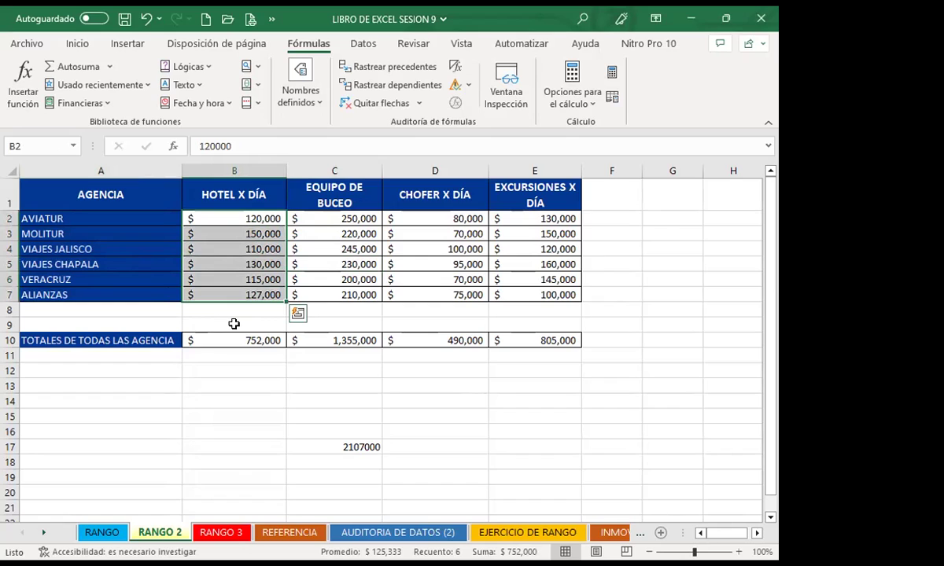
key("shift+Up")
key("shift+Up")
key("shift+Up")
left_click(221, 219)
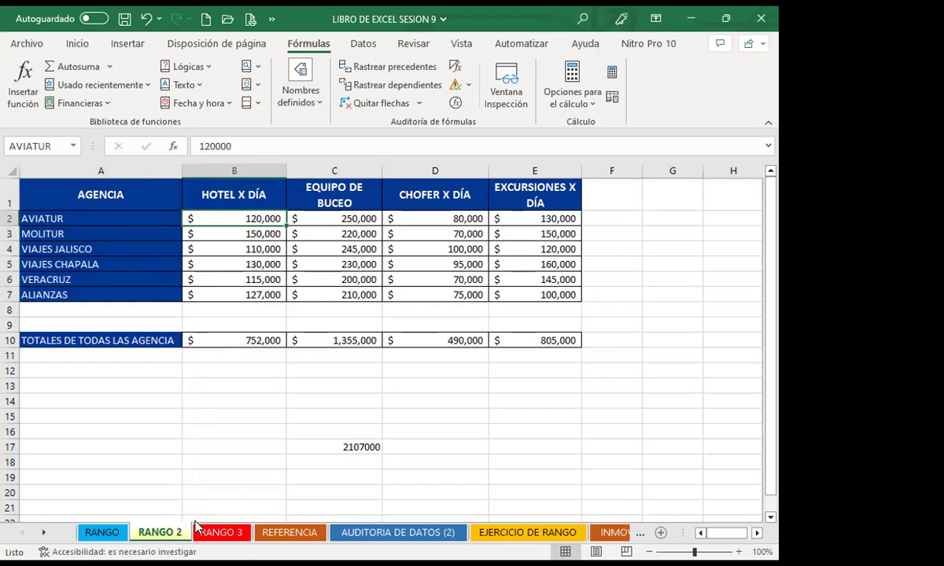
left_click(202, 434)
key("Down")
key("Down")
key("Down")
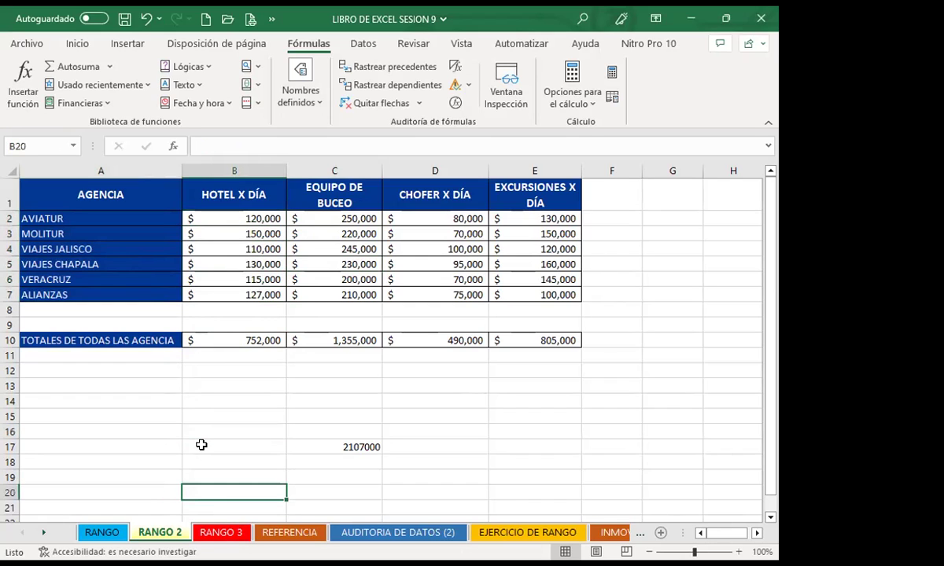
Enter =AVIATUR+ALIANZAS in B20, returning 247000, and recheck the formula
type("?")
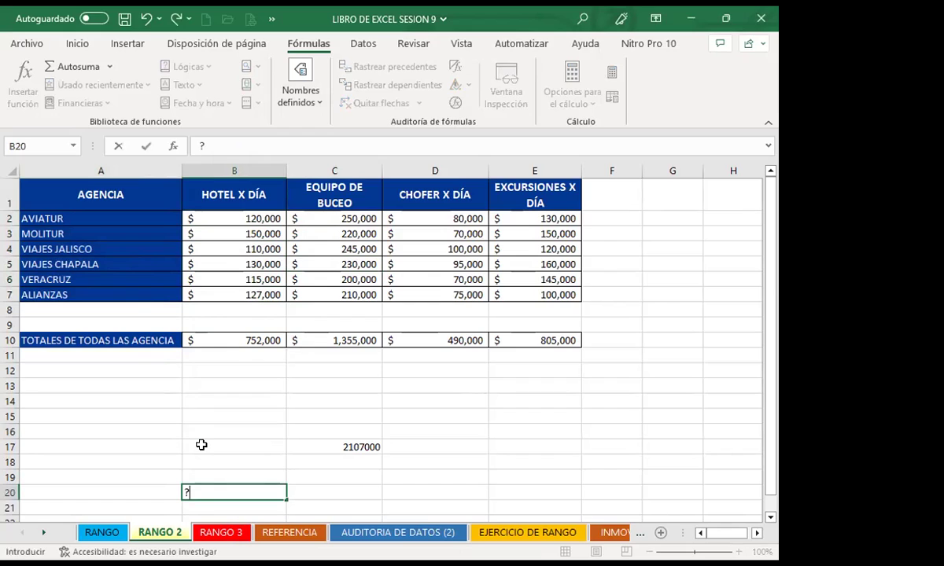
key("BackSpace")
type("=")
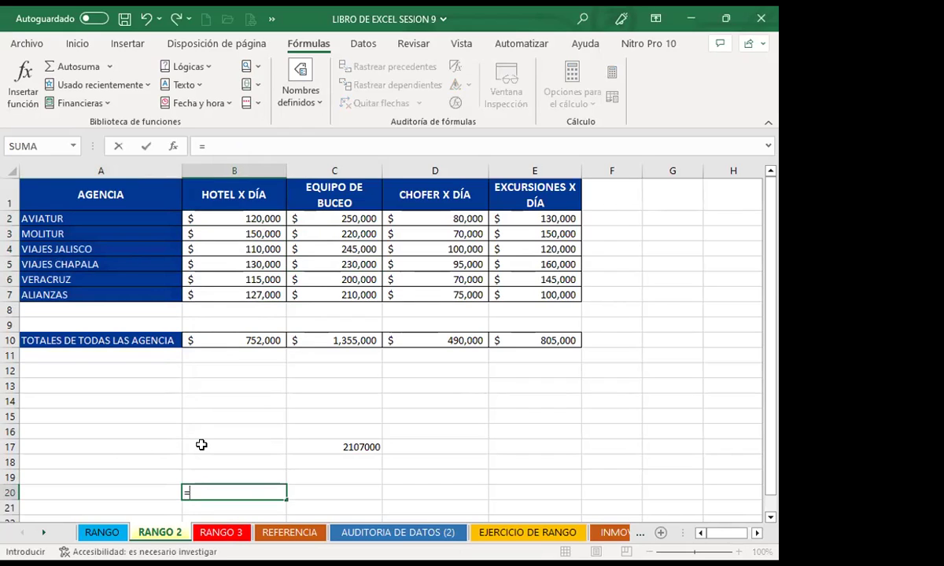
type("AVIA")
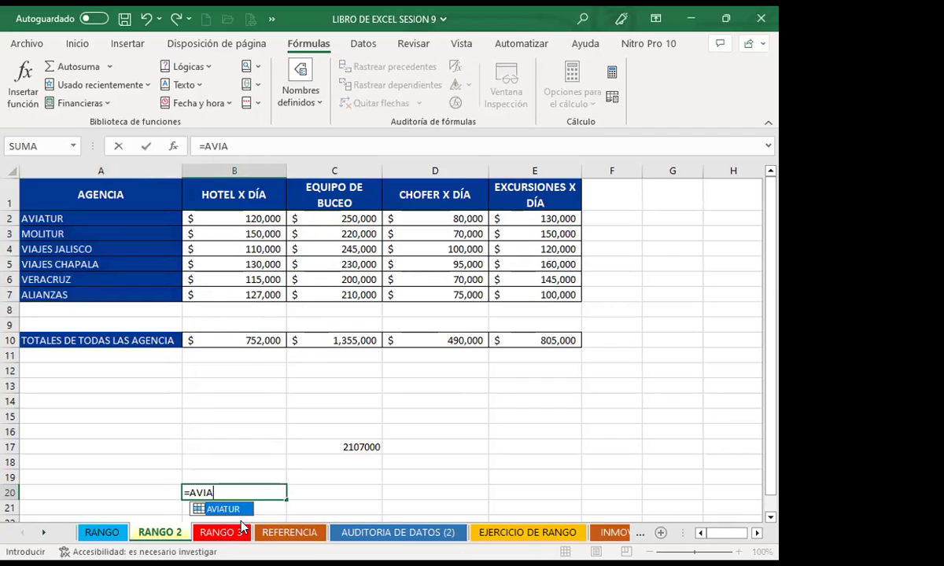
key("Tab")
type("+")
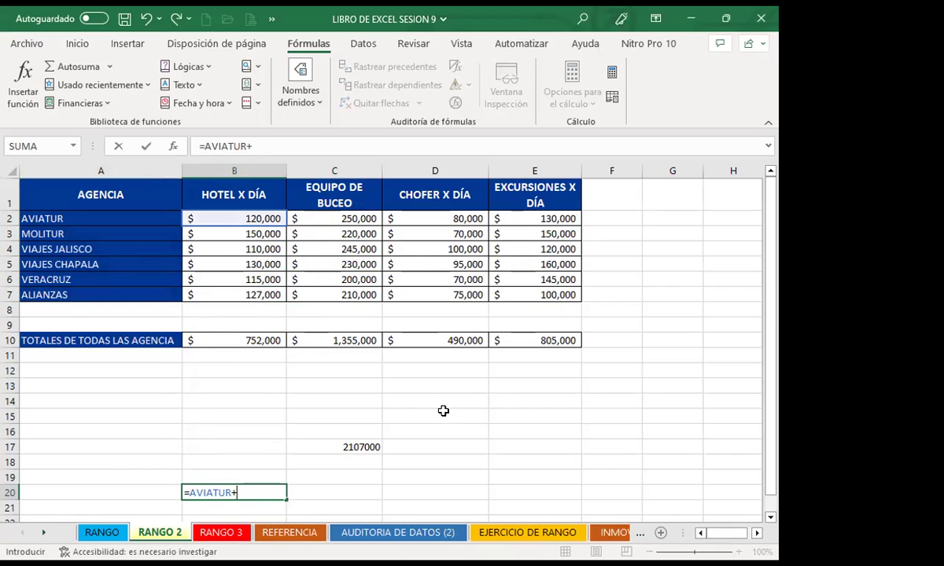
type("ALI")
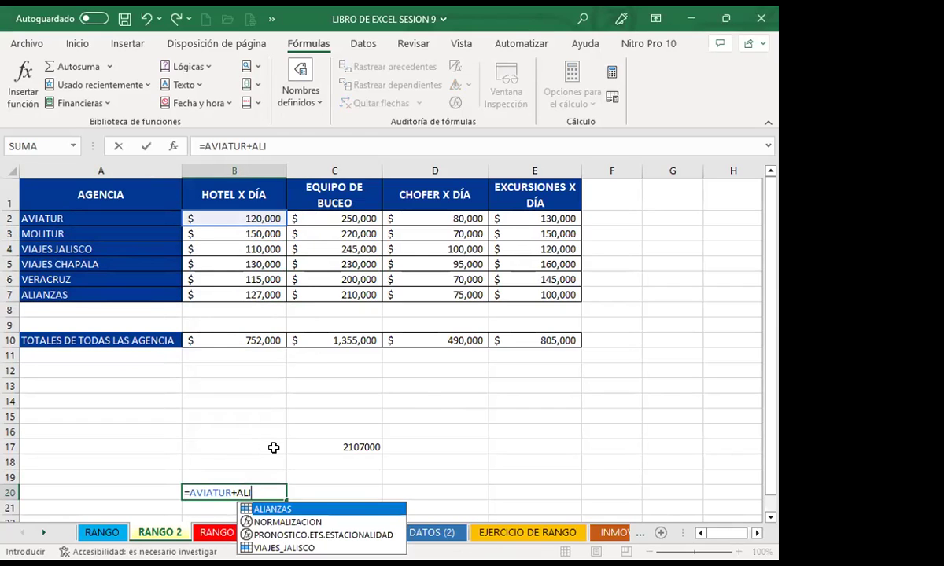
key("Tab")
key("Return")
scroll(274, 446, "down", 2)
left_click(249, 402)
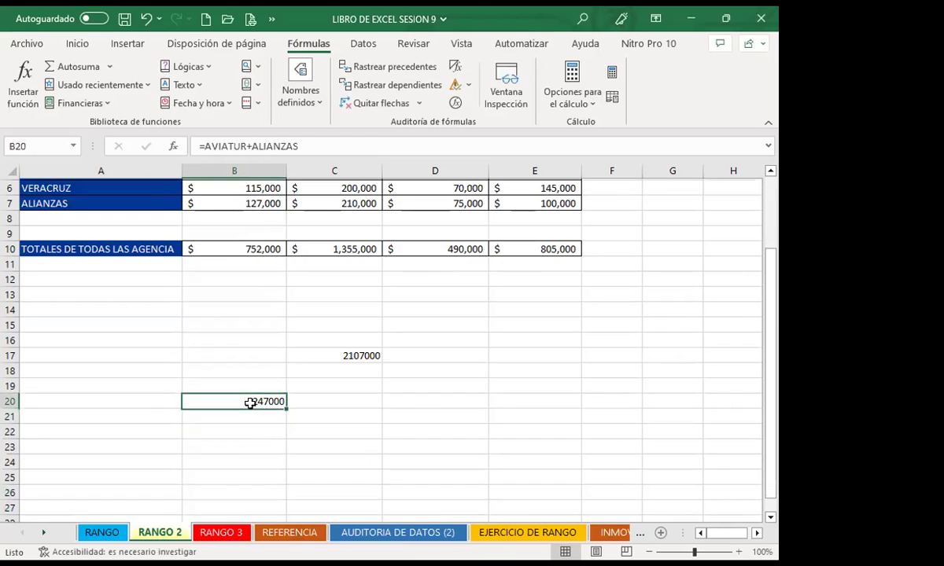
scroll(244, 252, "up", 2)
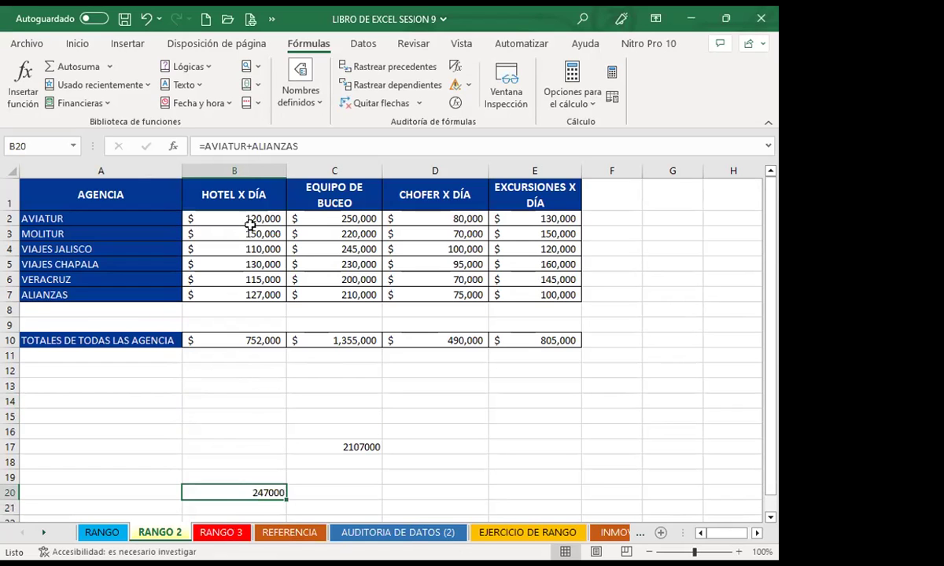
scroll(264, 393, "down", 3)
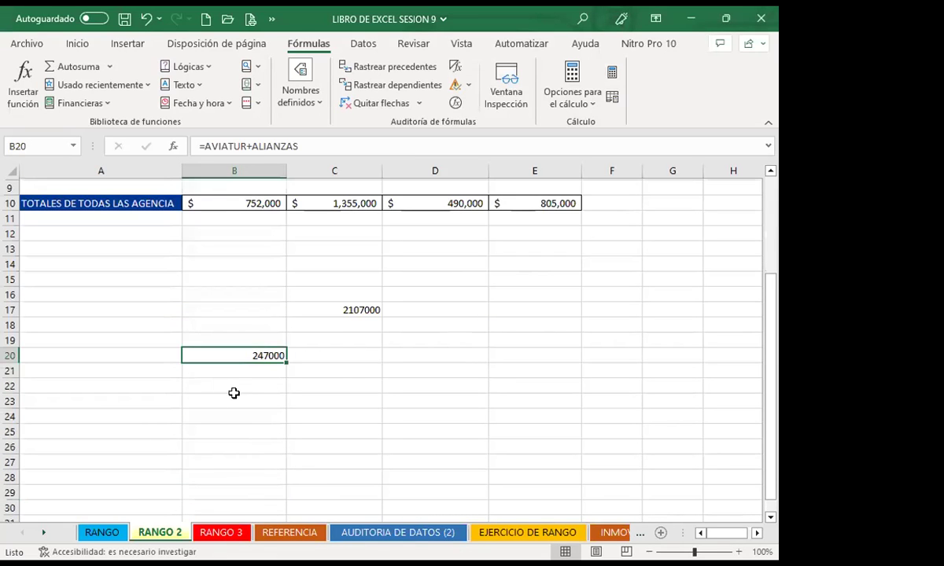
Switch to the RANGO 3 sheet and enter 0 in cell H10
left_click(220, 533)
left_click(578, 336)
left_click(629, 336)
type("0")
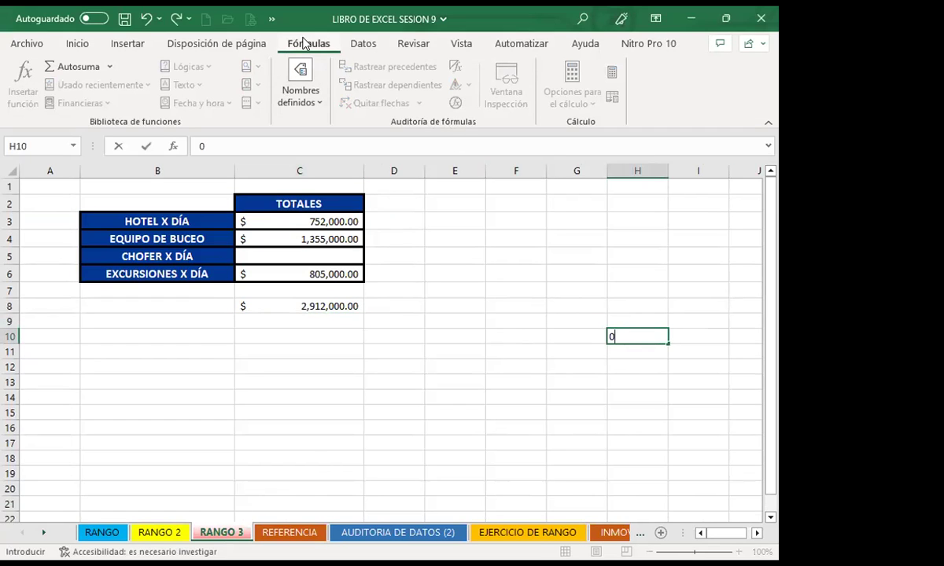
left_click(299, 86)
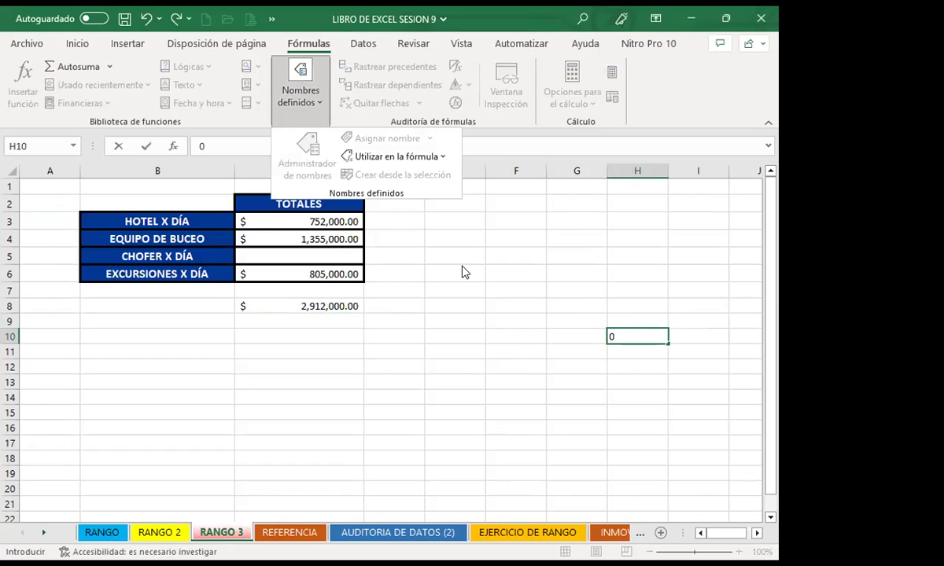
left_click(431, 226)
left_click(440, 237)
left_click(306, 75)
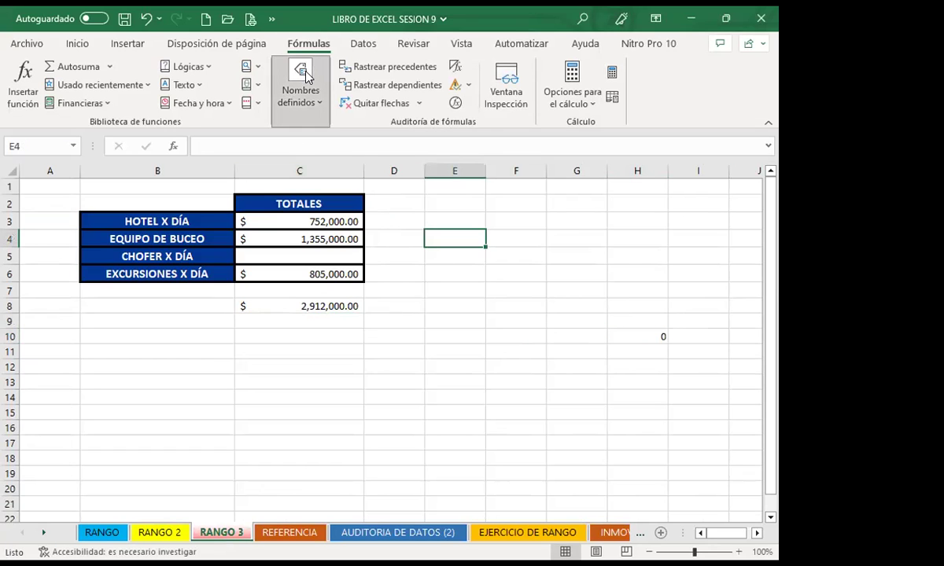
left_click(311, 158)
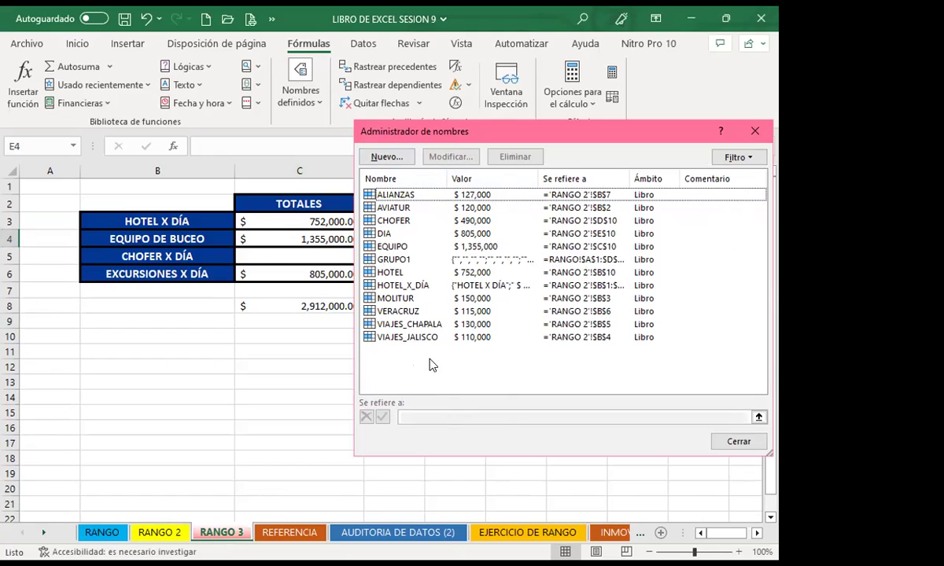
left_click(418, 339)
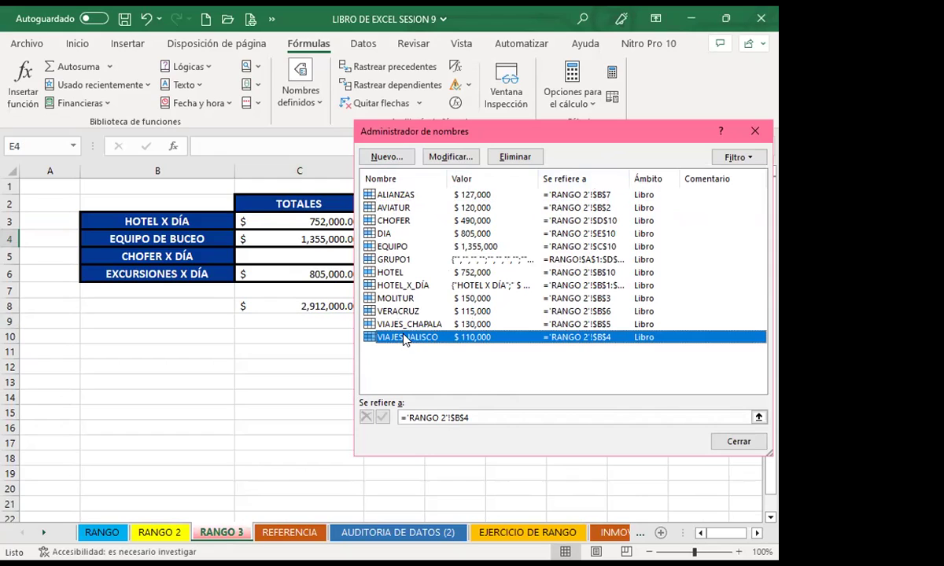
left_click(754, 133)
left_click(349, 348)
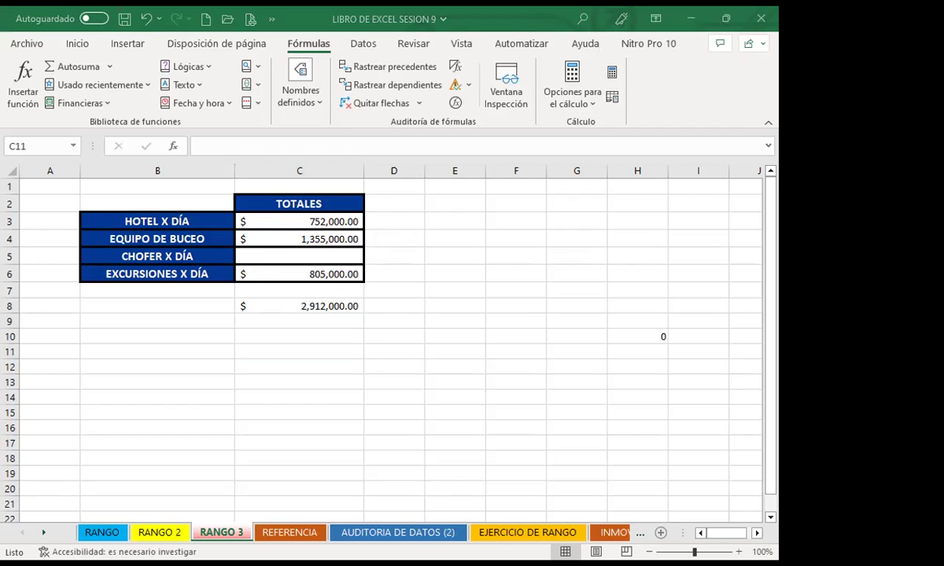
Define the name PORCENTAJE as 25%, then begin typing =HOTEL*POR in C11
left_click(299, 76)
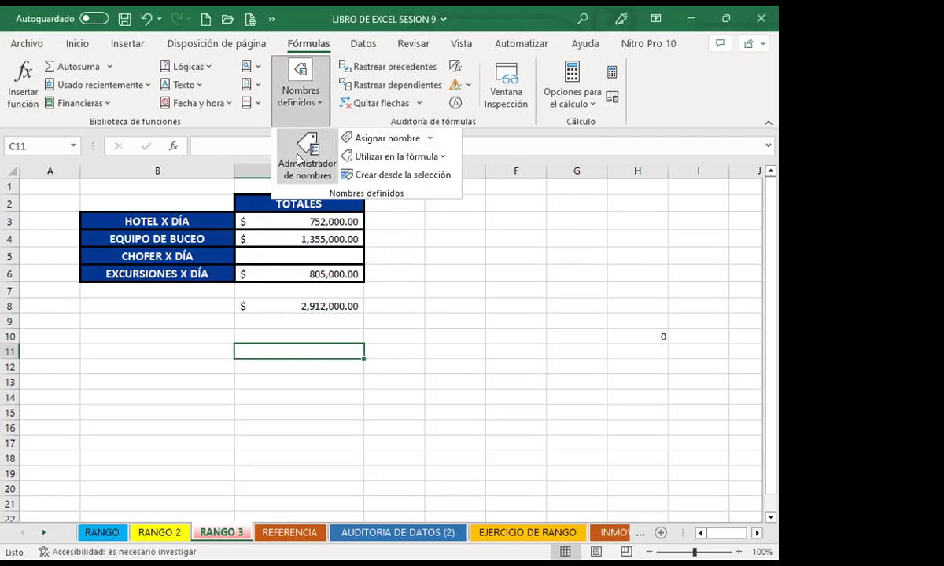
left_click(382, 138)
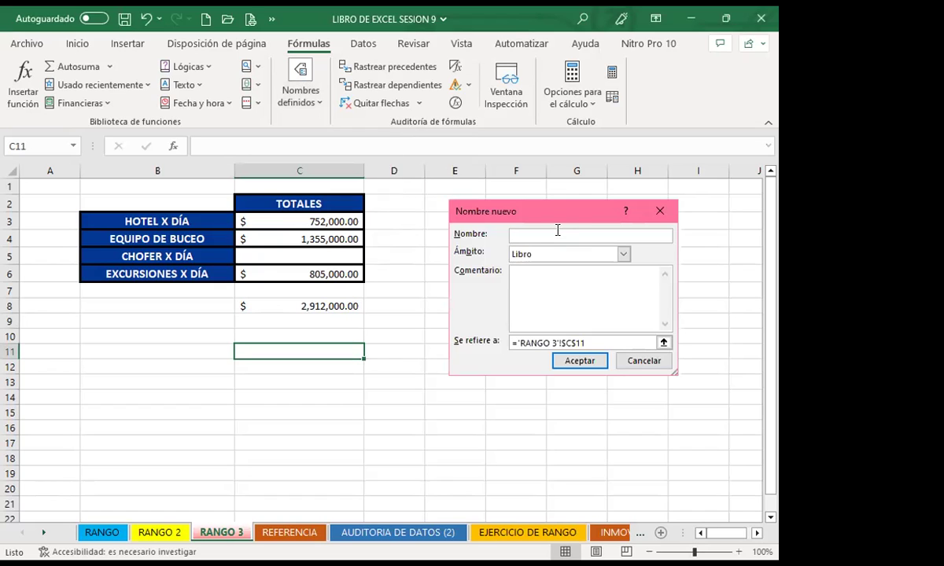
type("PORCENTAJE")
left_click(602, 341)
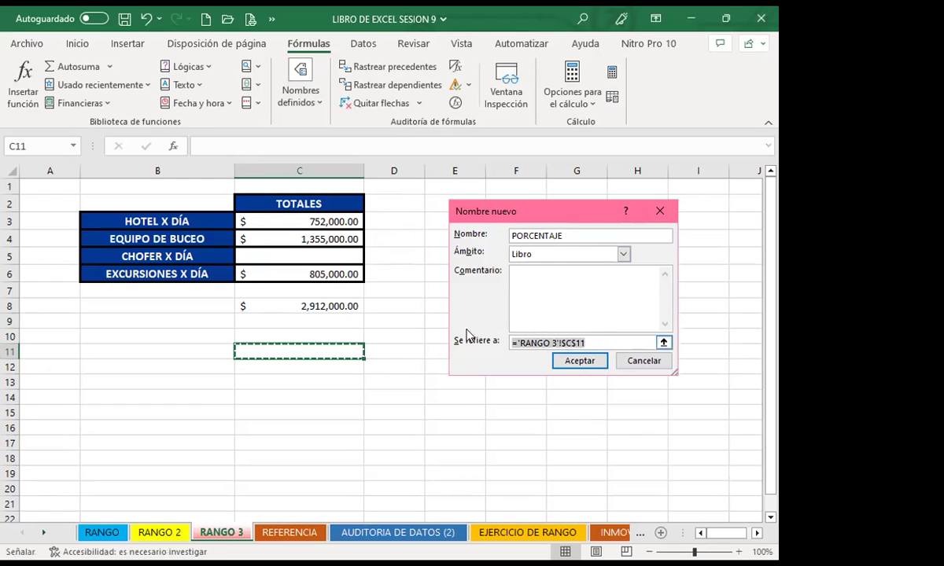
key("ctrl+a")
key("BackSpace")
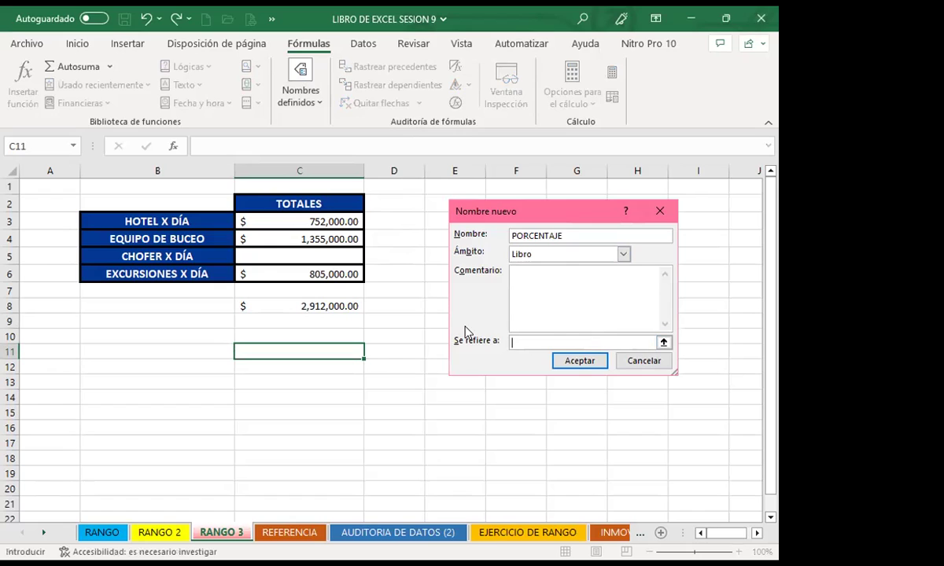
type("25%")
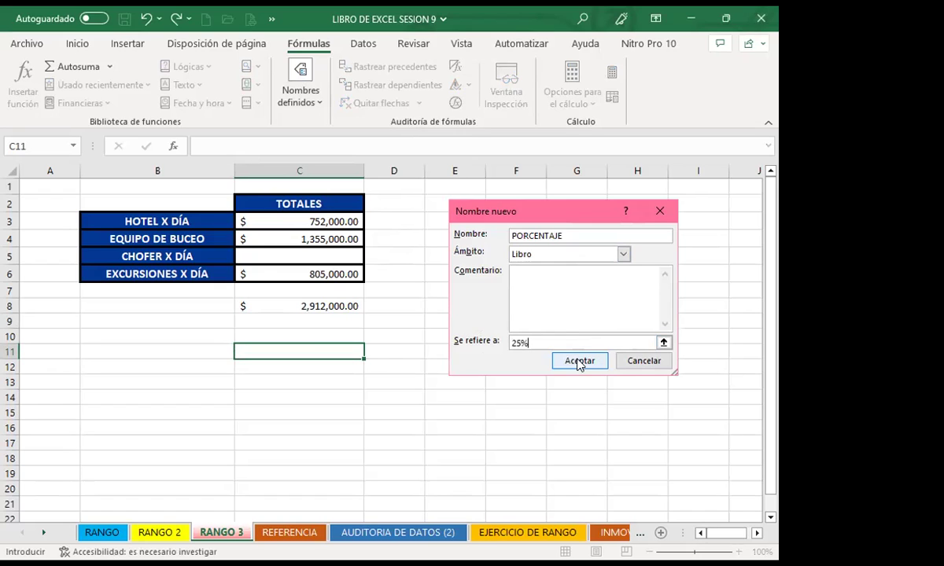
left_click(579, 361)
type("=")
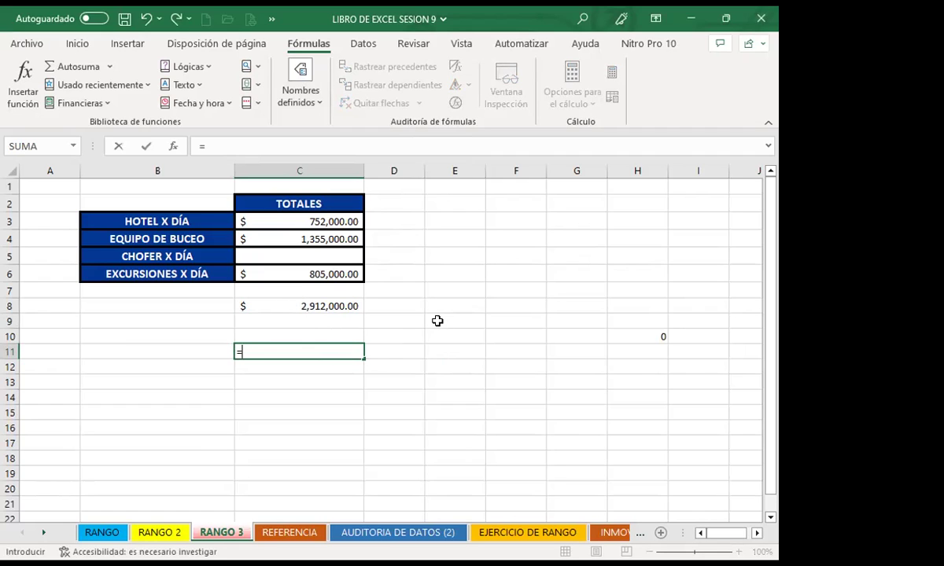
type("H")
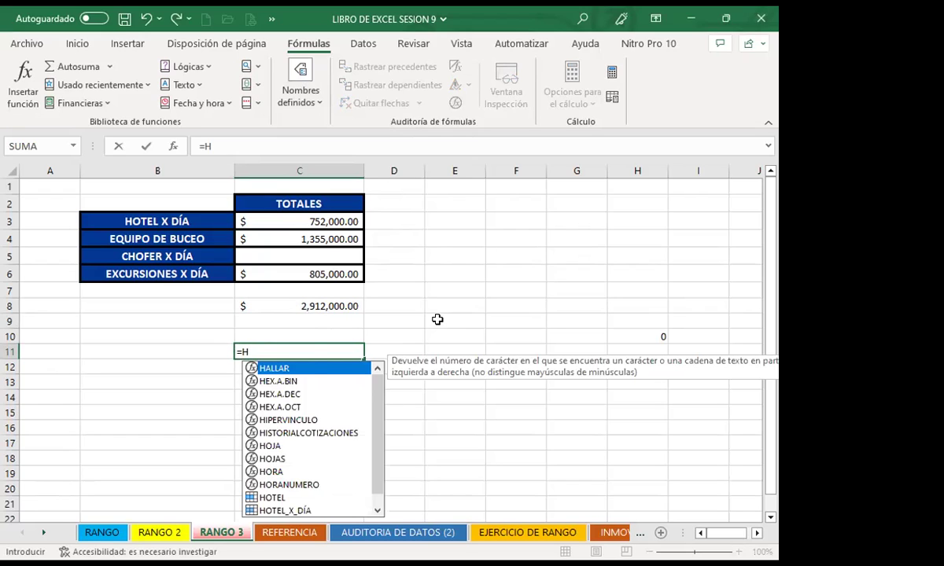
type("OTEL*")
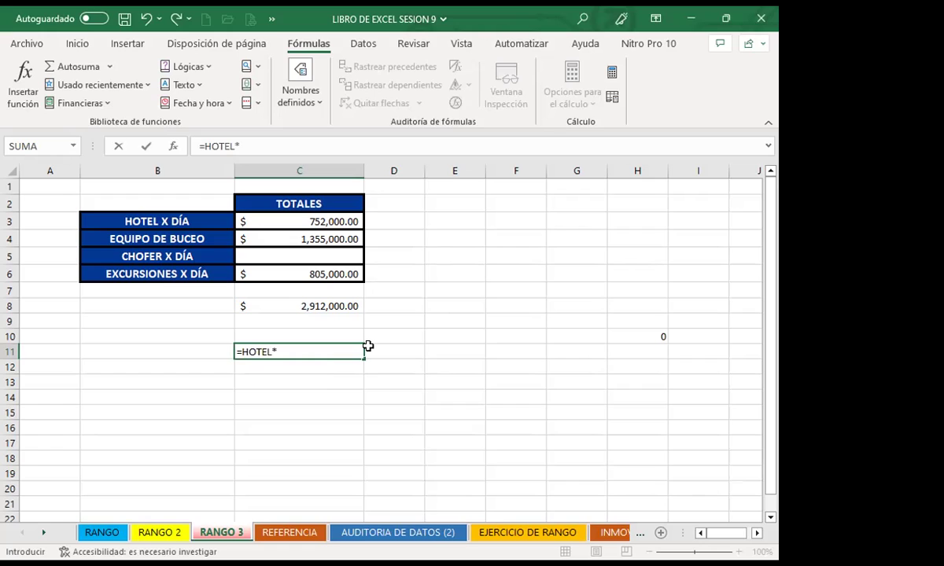
type("POR")
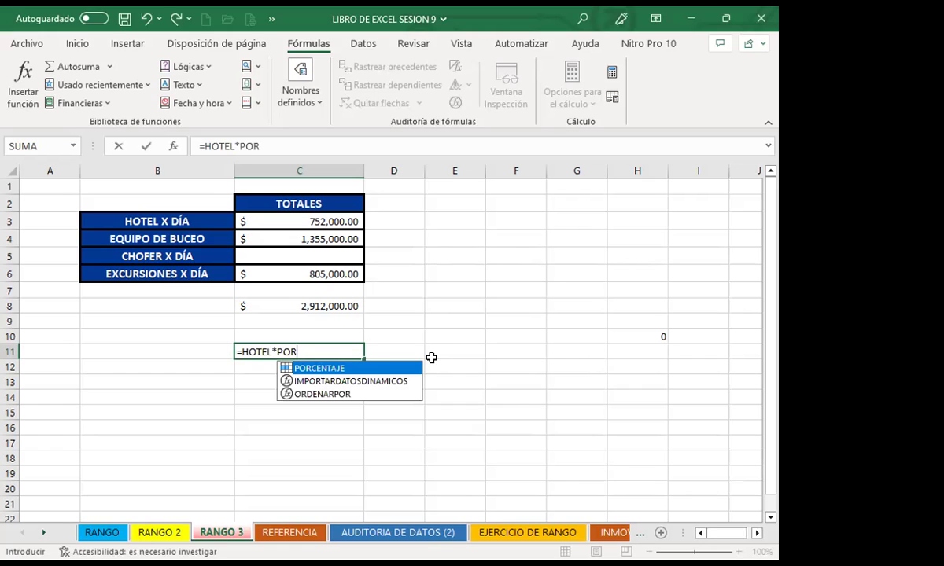
Complete =HOTEL*PORCENTAJE in C11 (188000), fill it to C14, then clear C12:C14
key("Tab")
key("Return")
left_click(338, 351)
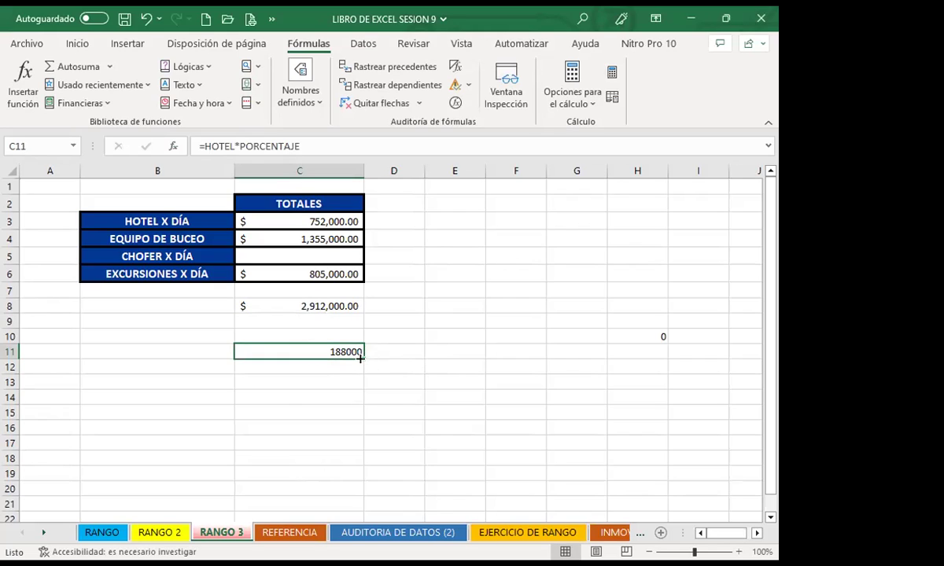
left_click_drag(363, 357, 357, 397)
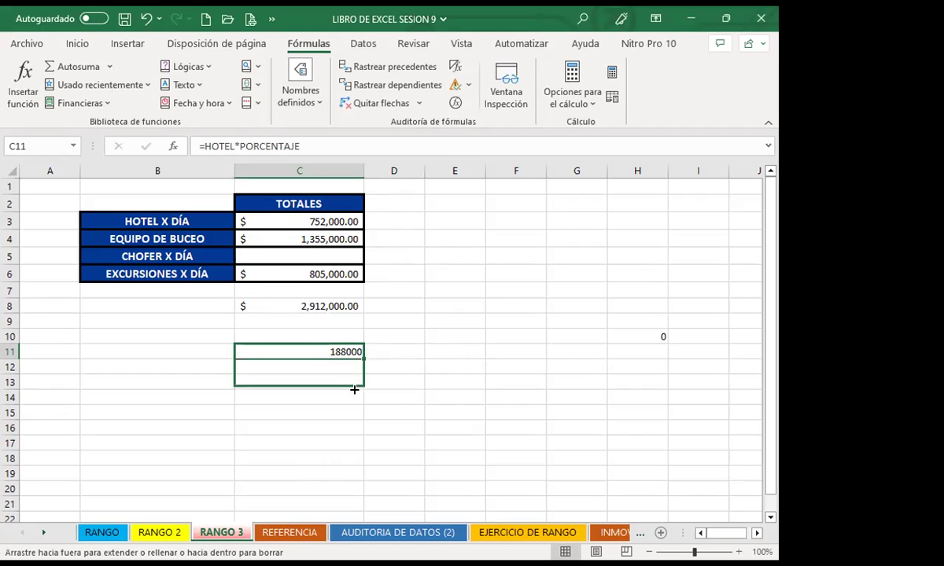
left_click_drag(277, 367, 283, 401)
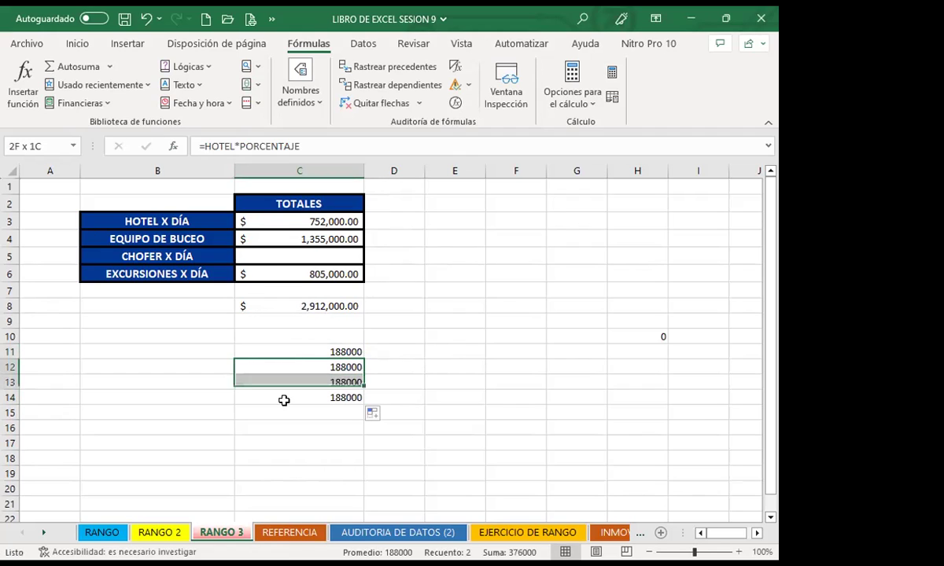
key("Delete")
Reselect C11 to review its formula and the defined names options
left_click(293, 348)
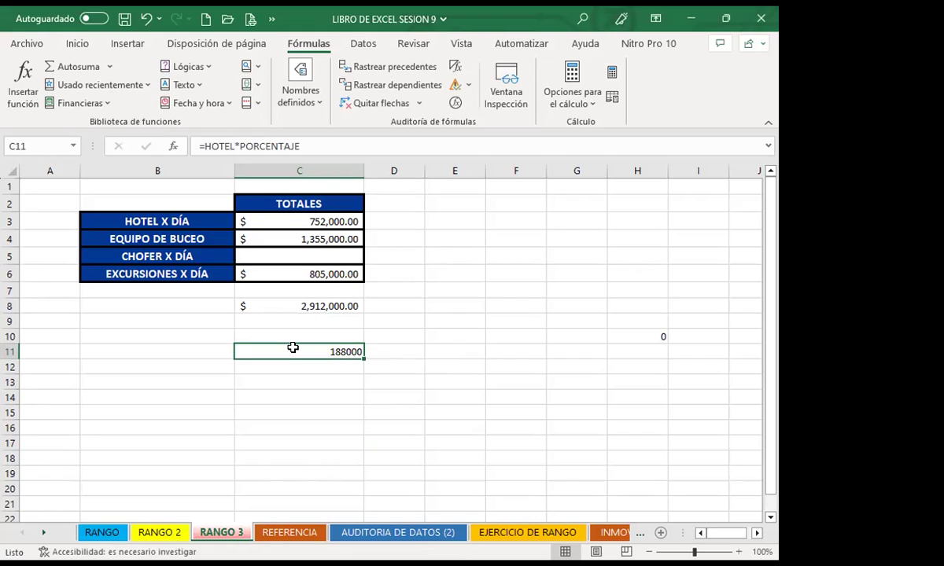
left_click(297, 373)
left_click(299, 354)
left_click(305, 81)
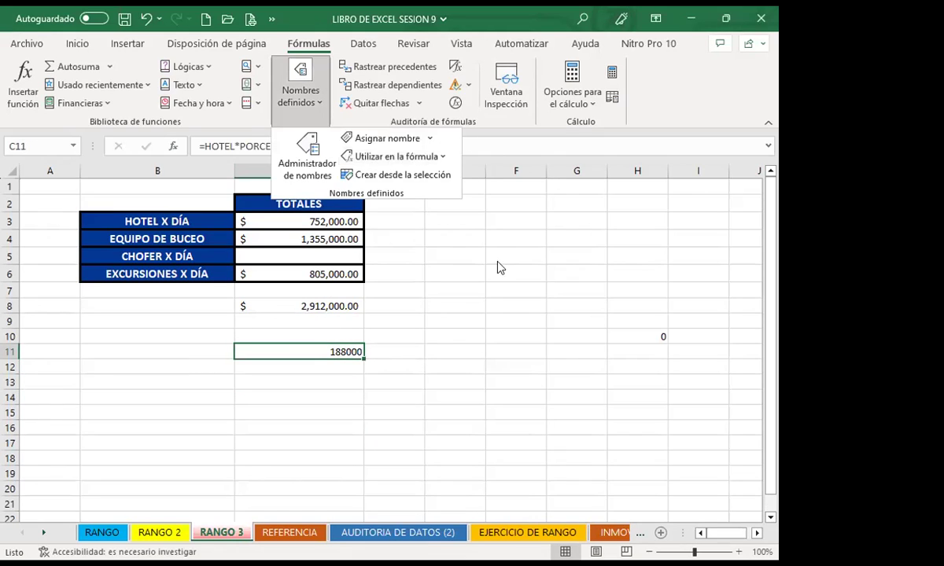
left_click(325, 362)
left_click(290, 367)
left_click(299, 351)
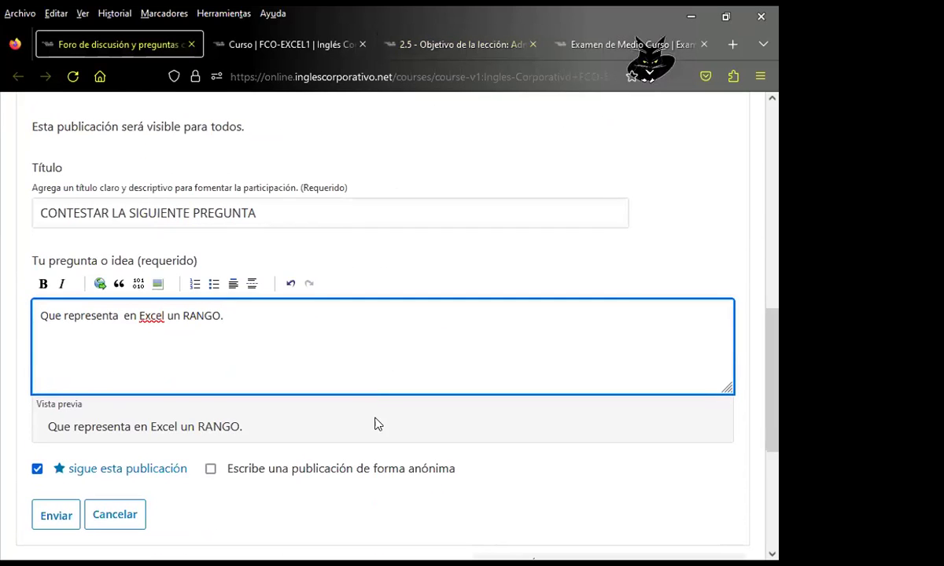
Submit the CONTESTAR LA SIGUIENTE PREGUNTA post and scroll up to see it listed
scroll(129, 409, "down", 2)
left_click(52, 366)
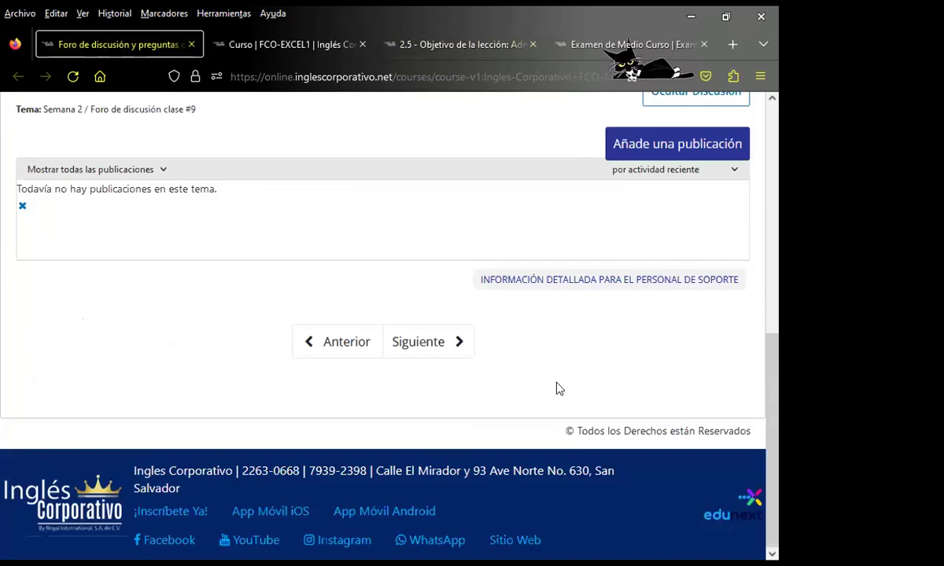
scroll(266, 403, "up", 2)
scroll(330, 376, "down", 2)
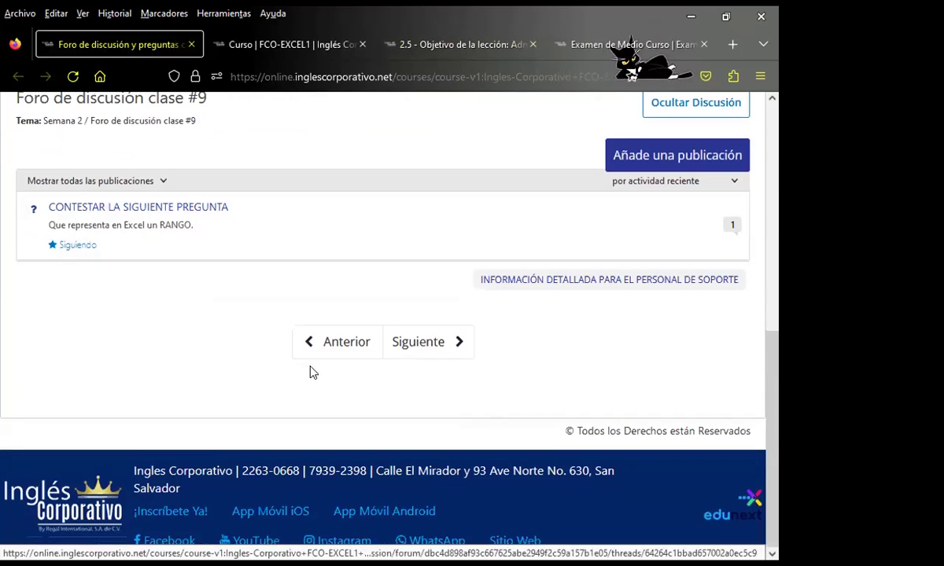
scroll(435, 269, "up", 2)
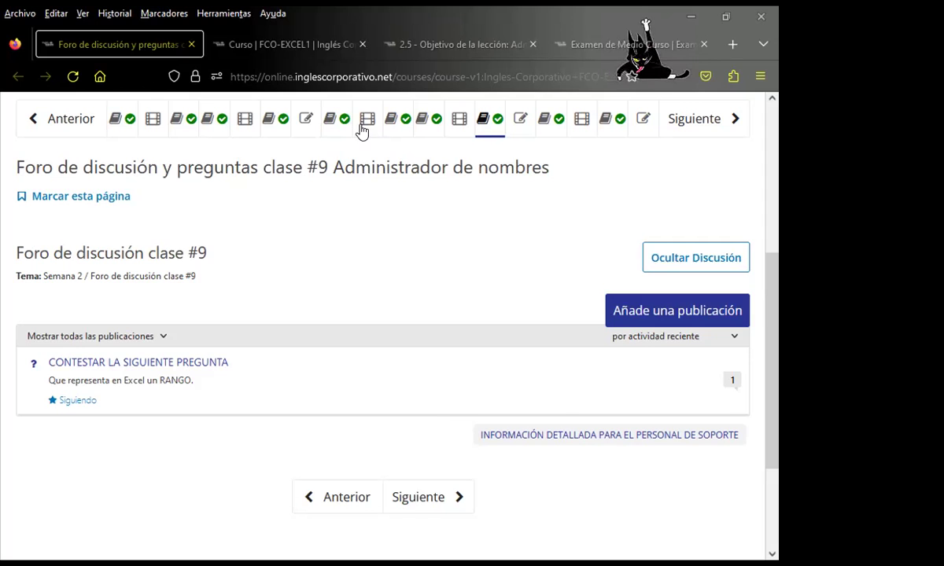
left_click(320, 79)
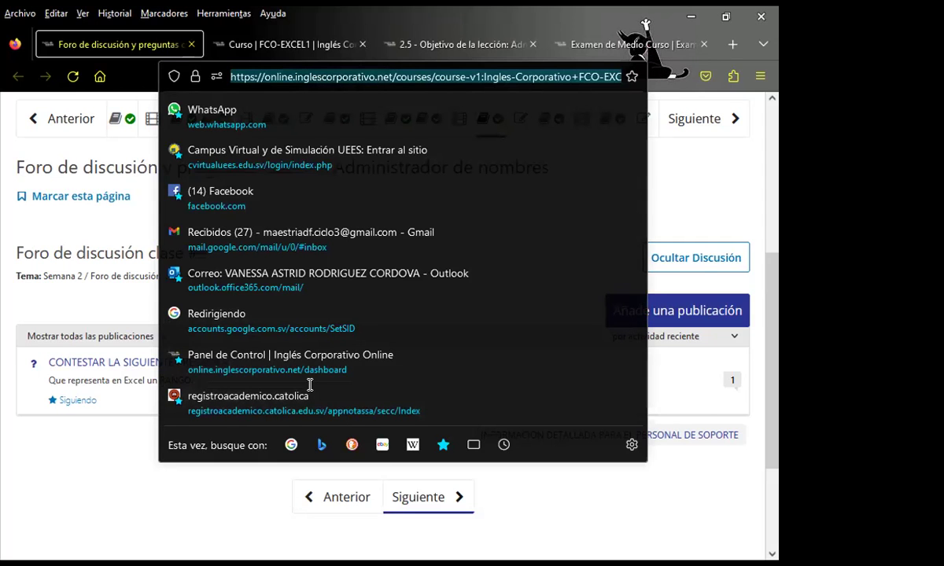
key("Escape")
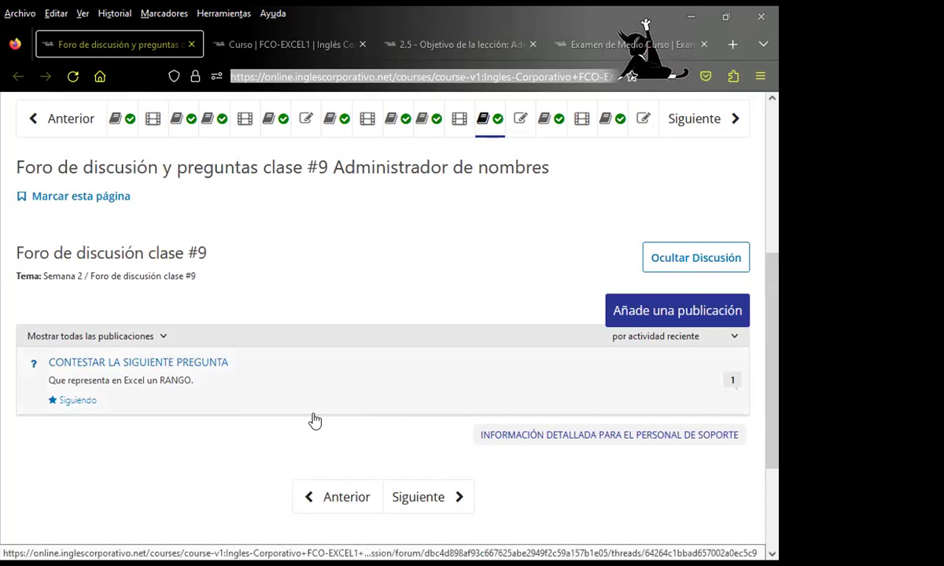
scroll(303, 421, "down", 2)
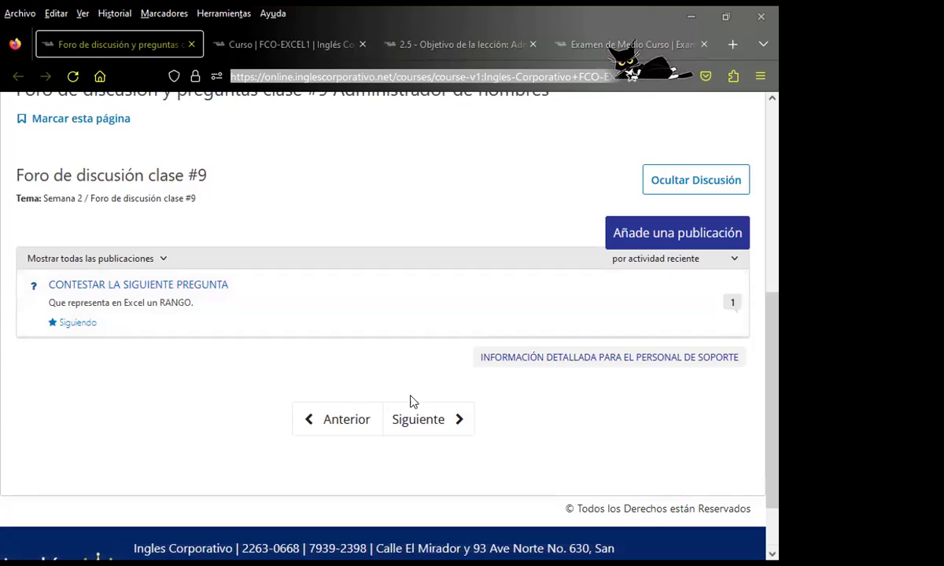
left_click(519, 418)
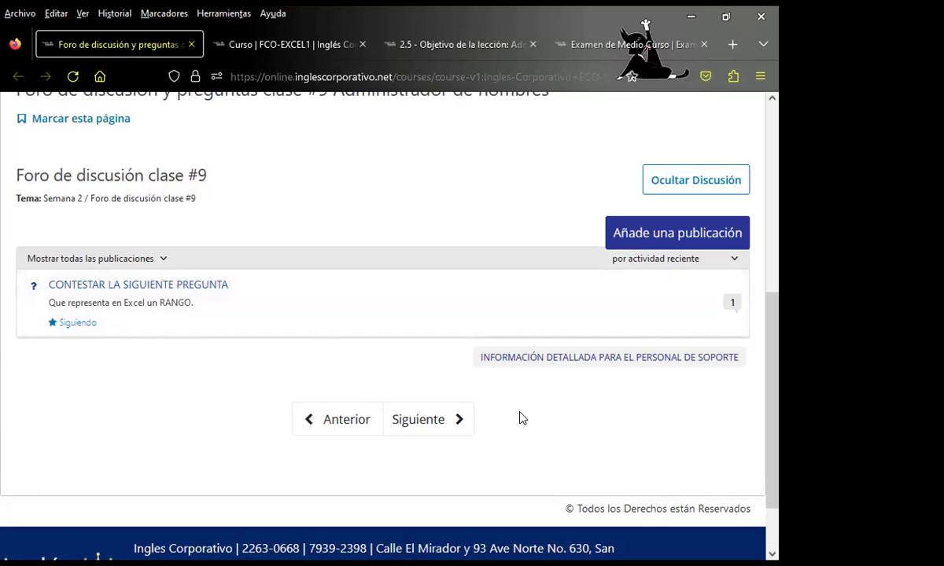